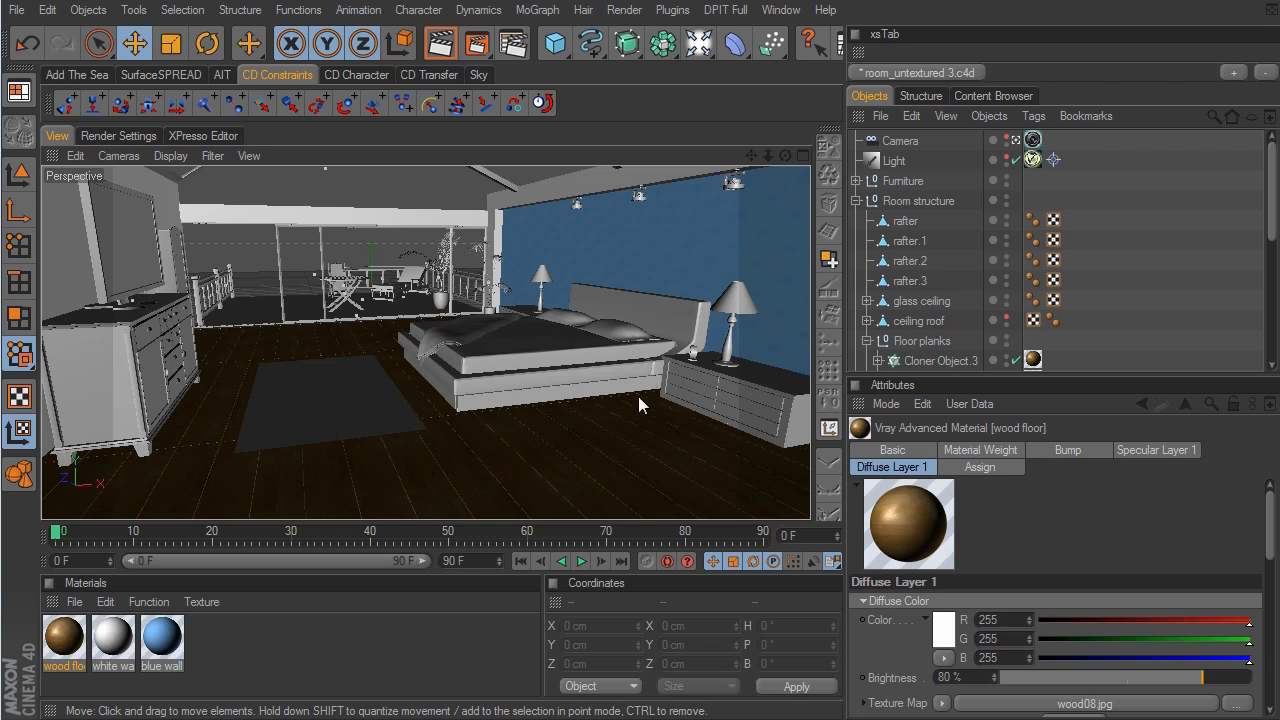
Duplicate the wood floor material and rename the copy as furniture
left_click(60, 635)
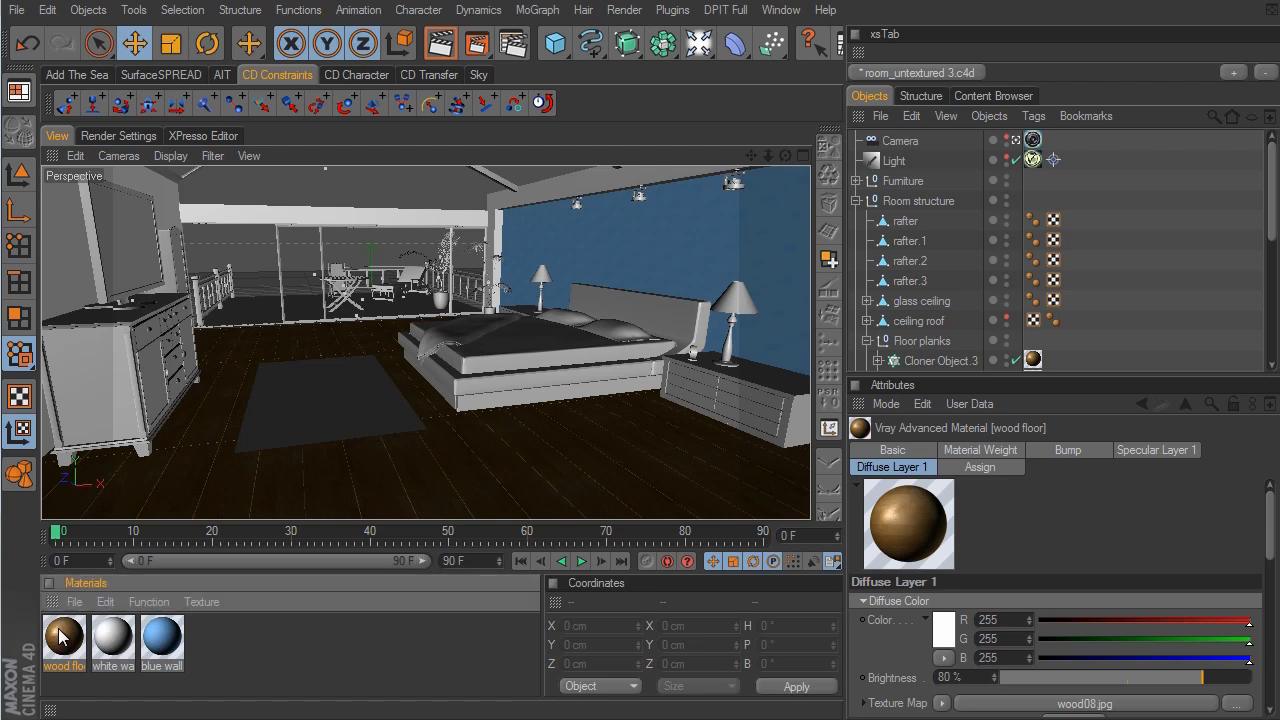
left_click_drag(60, 635, 110, 635, "ctrl")
double_click(110, 635)
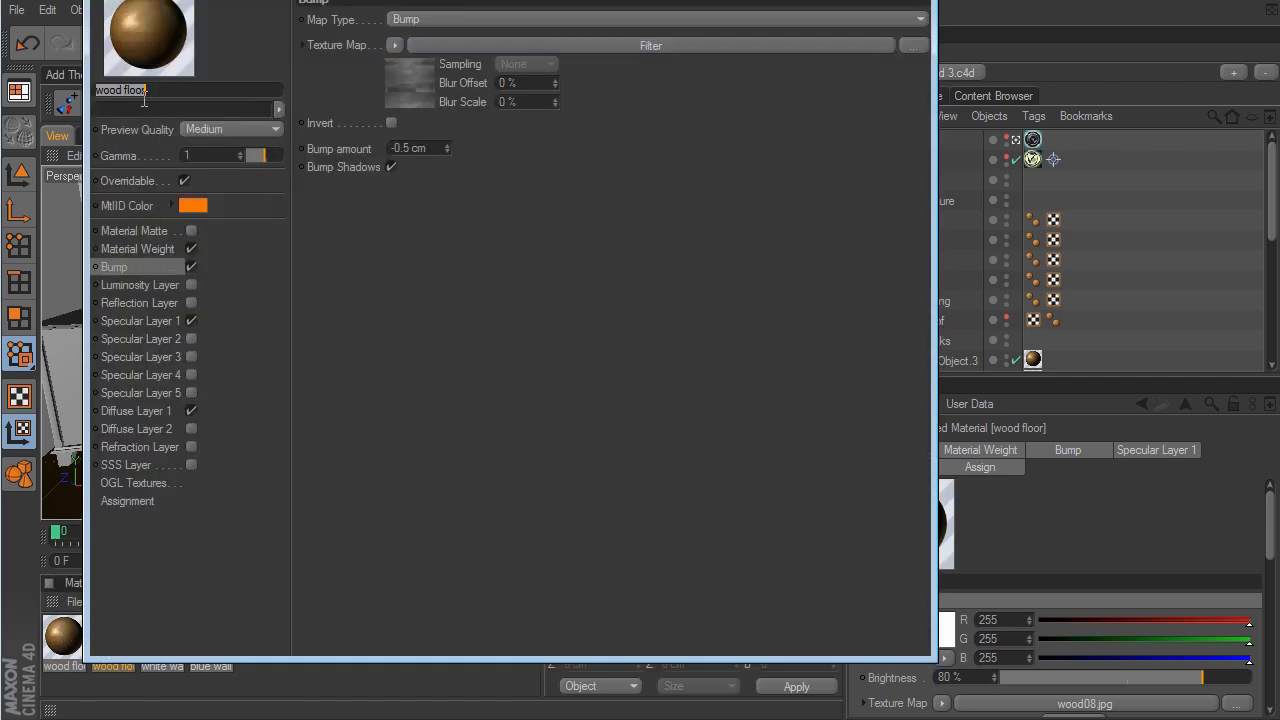
type("furniture")
key("Return")
Load Wood_11_seamless_1024 as the texture map in Diffuse Layer 1 of the furniture material
left_click(140, 411)
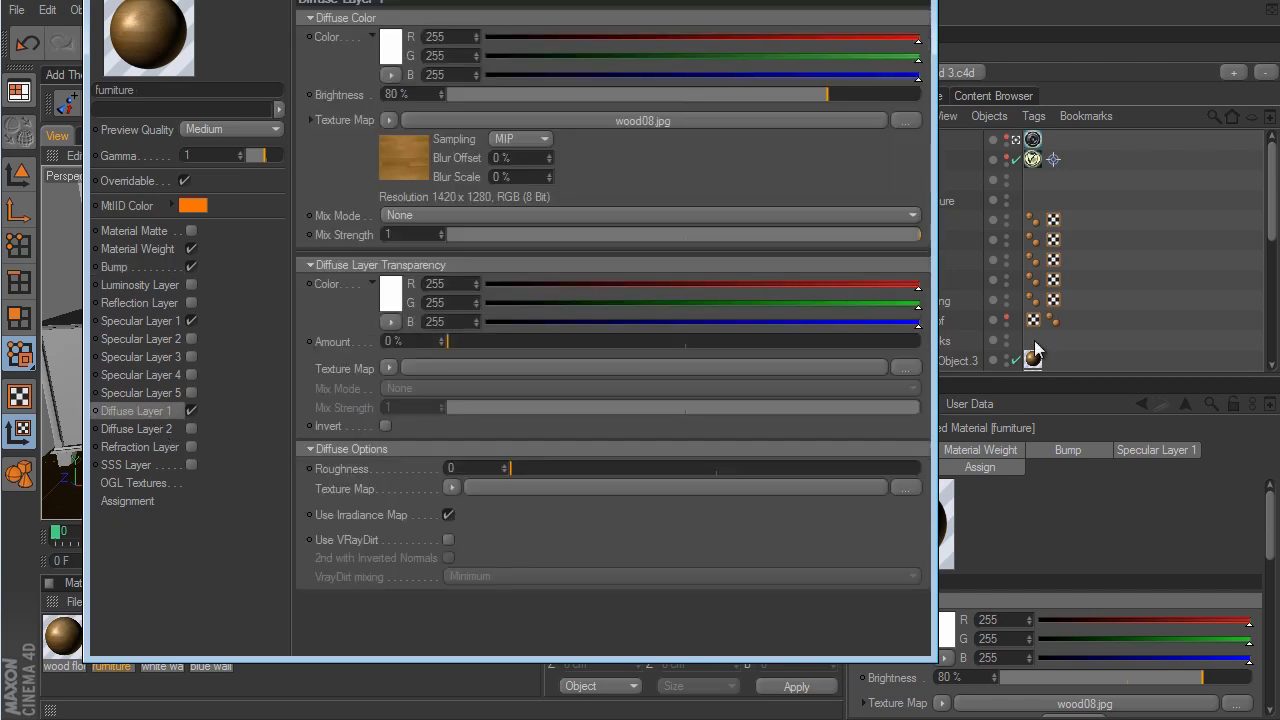
left_click(390, 120)
left_click(410, 158)
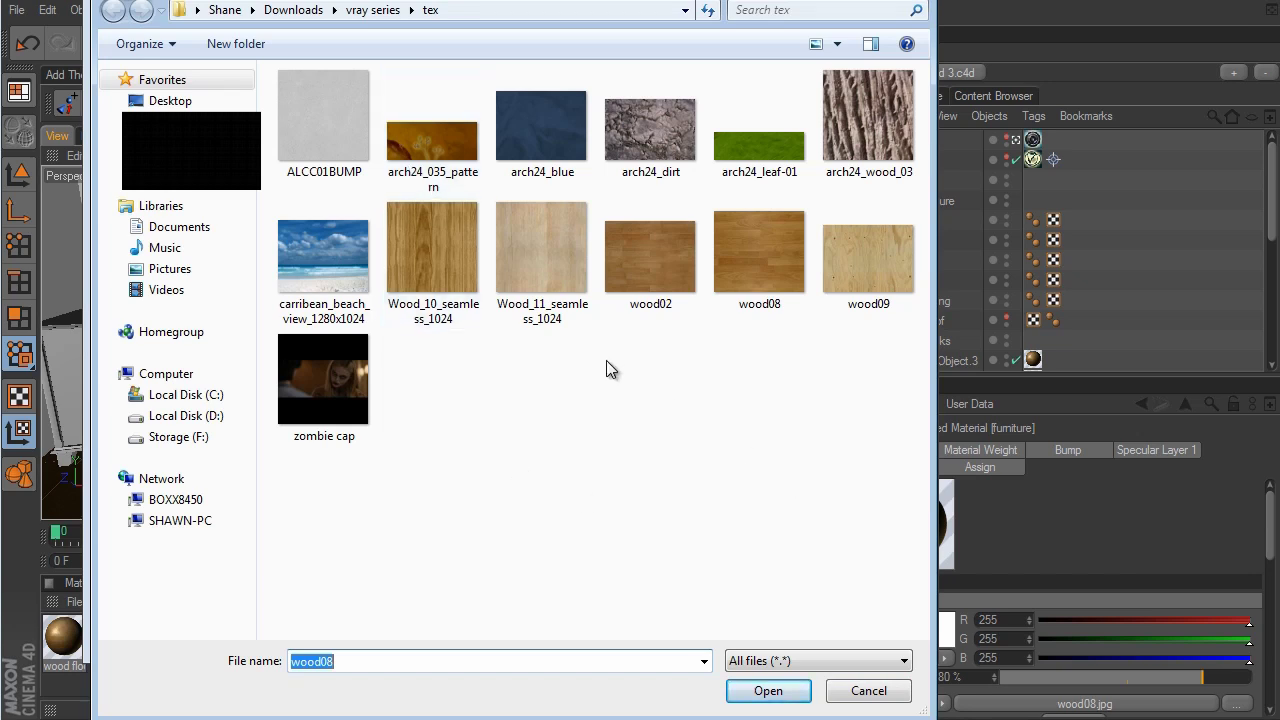
left_click(566, 320)
left_click(766, 690)
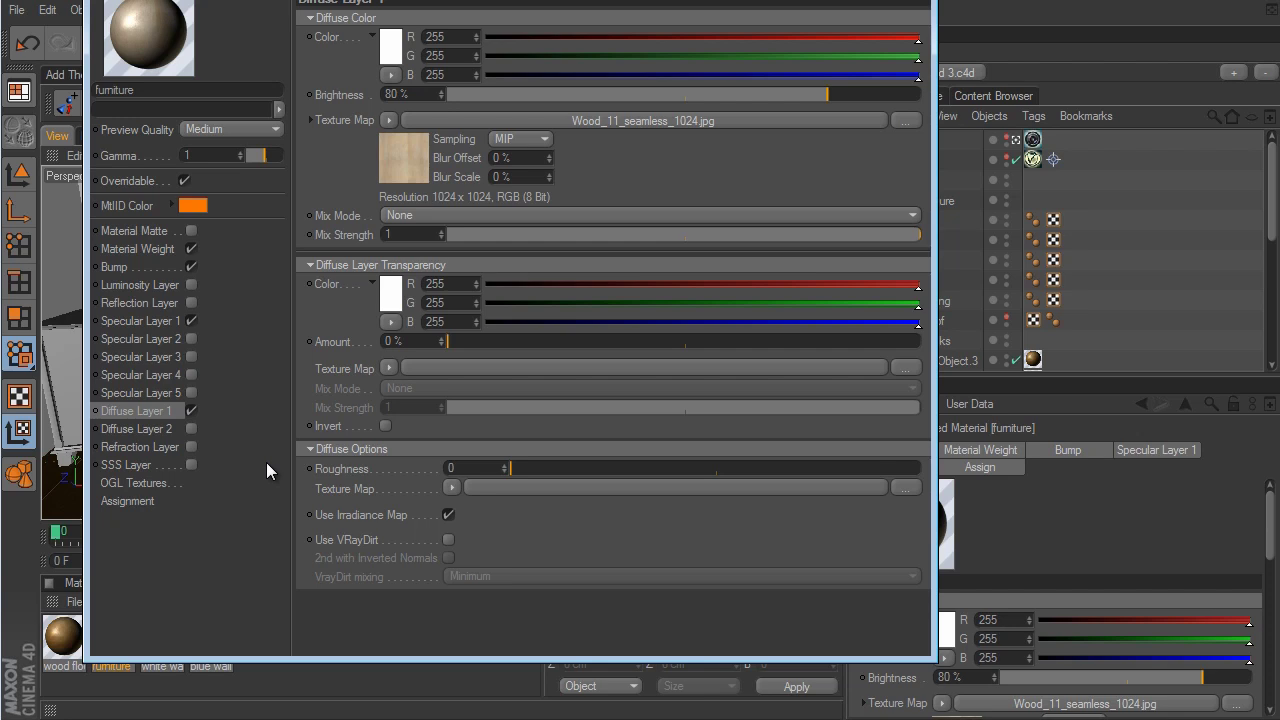
Set the transparency amount of the furniture material's Specular Layer 1 to 95% and close the material's settings
left_click(160, 323)
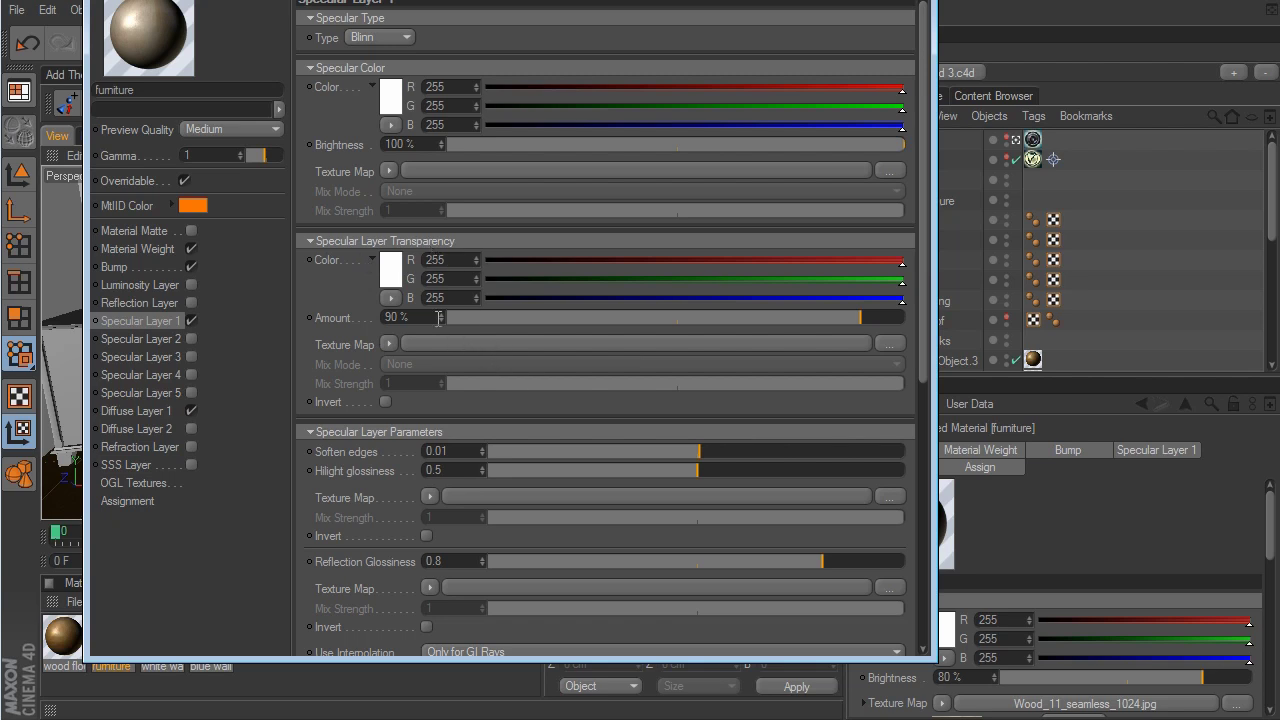
left_click_drag(440, 318, 440, 314)
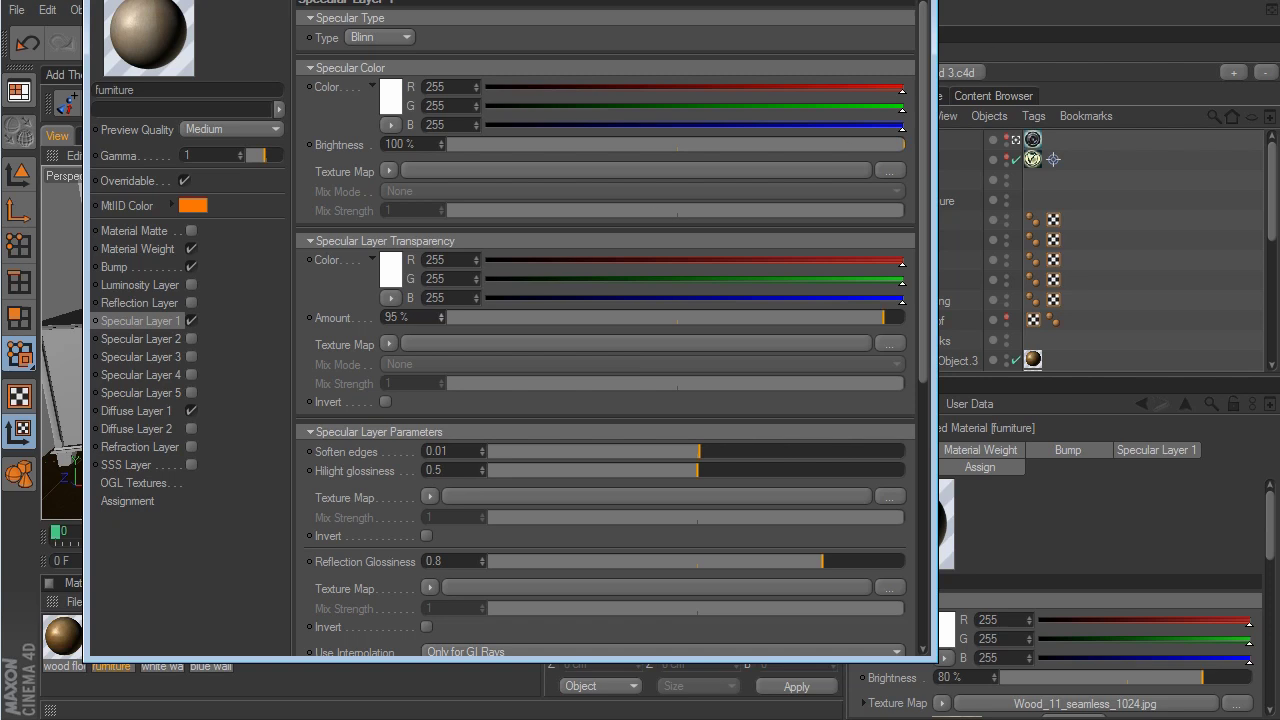
key("alt+F4")
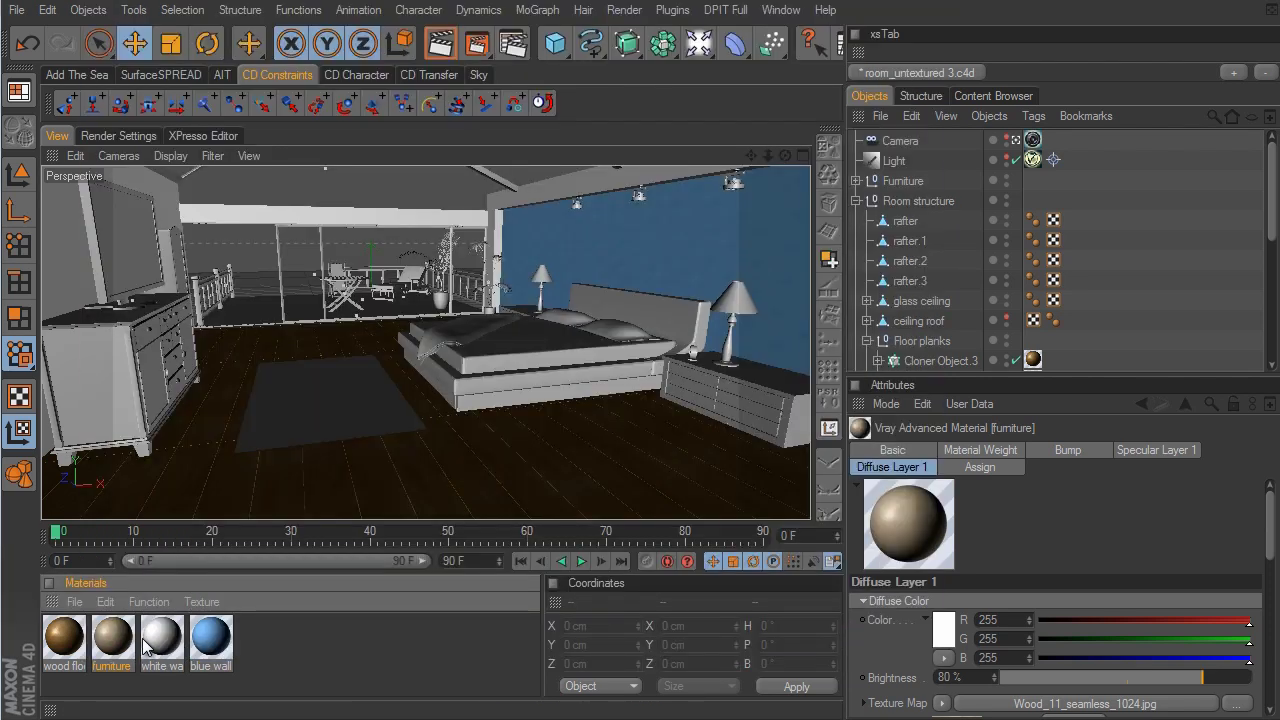
Leave the scene camera's view and apply the furniture material to the headboard in the bed group
left_click(1015, 142)
left_click_drag(598, 298, 582, 402, "alt")
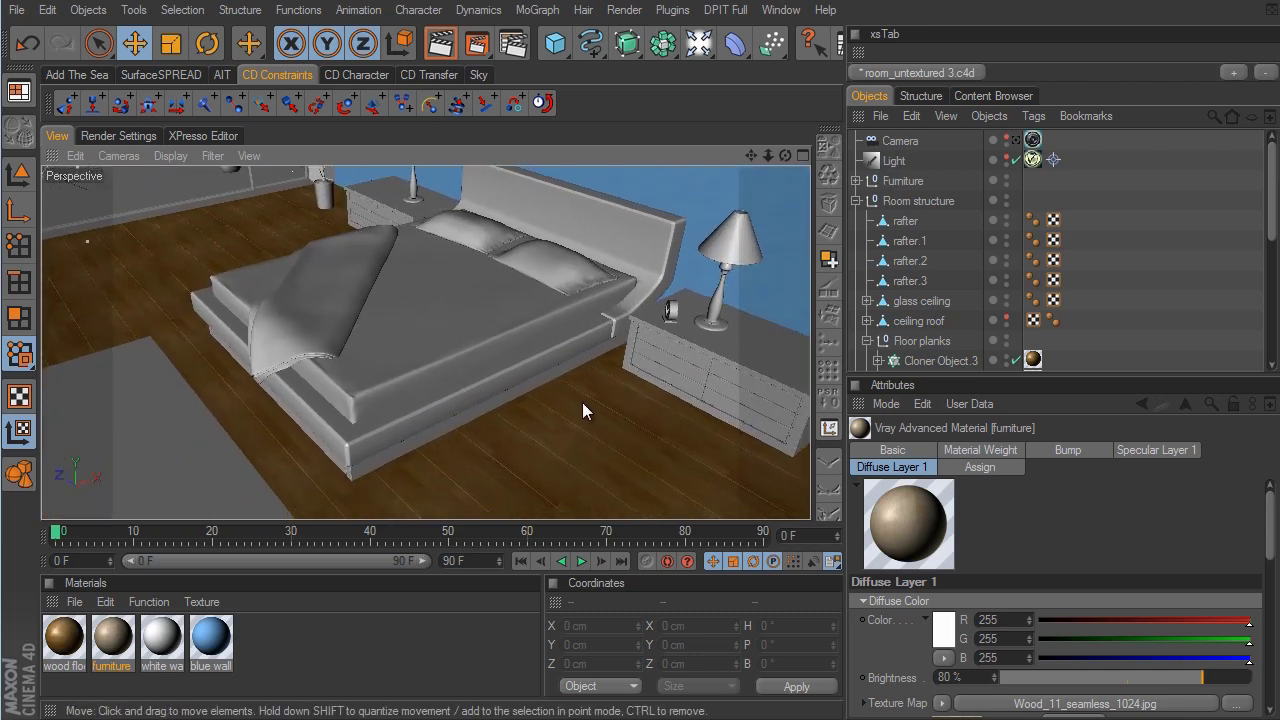
left_click(855, 201)
left_click(856, 181)
scroll(962, 228, "down", 5)
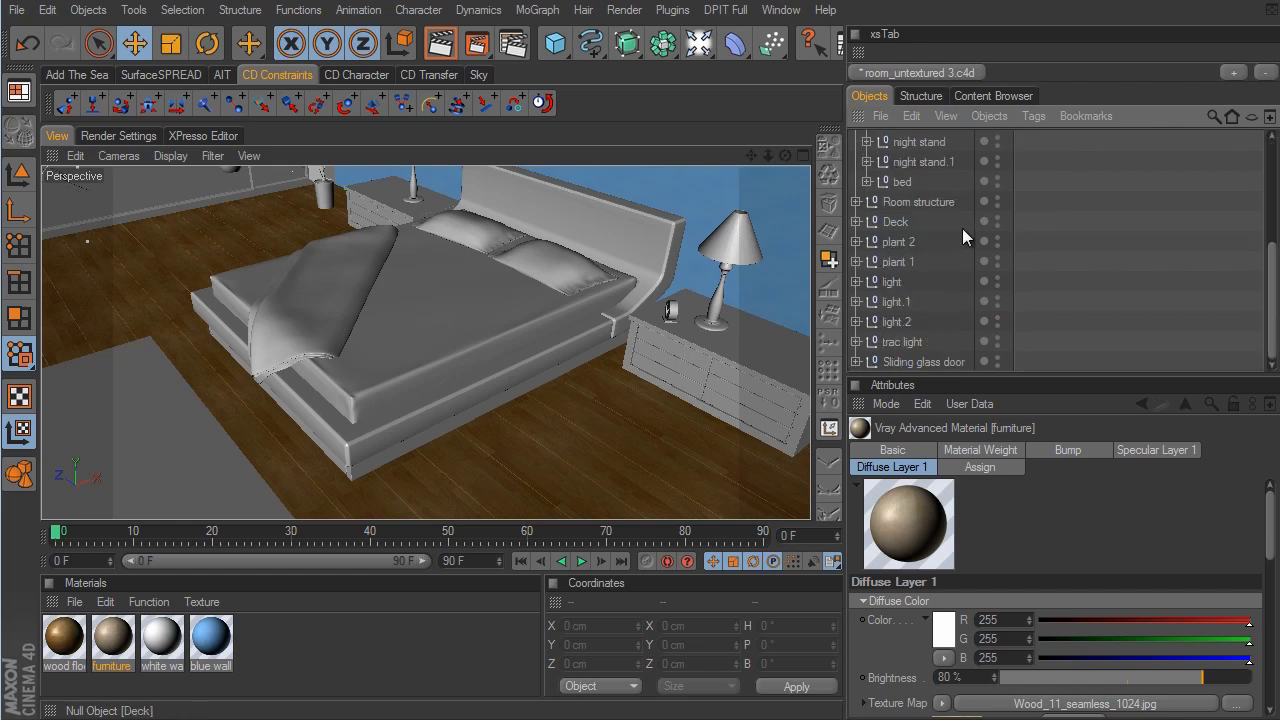
left_click(866, 181)
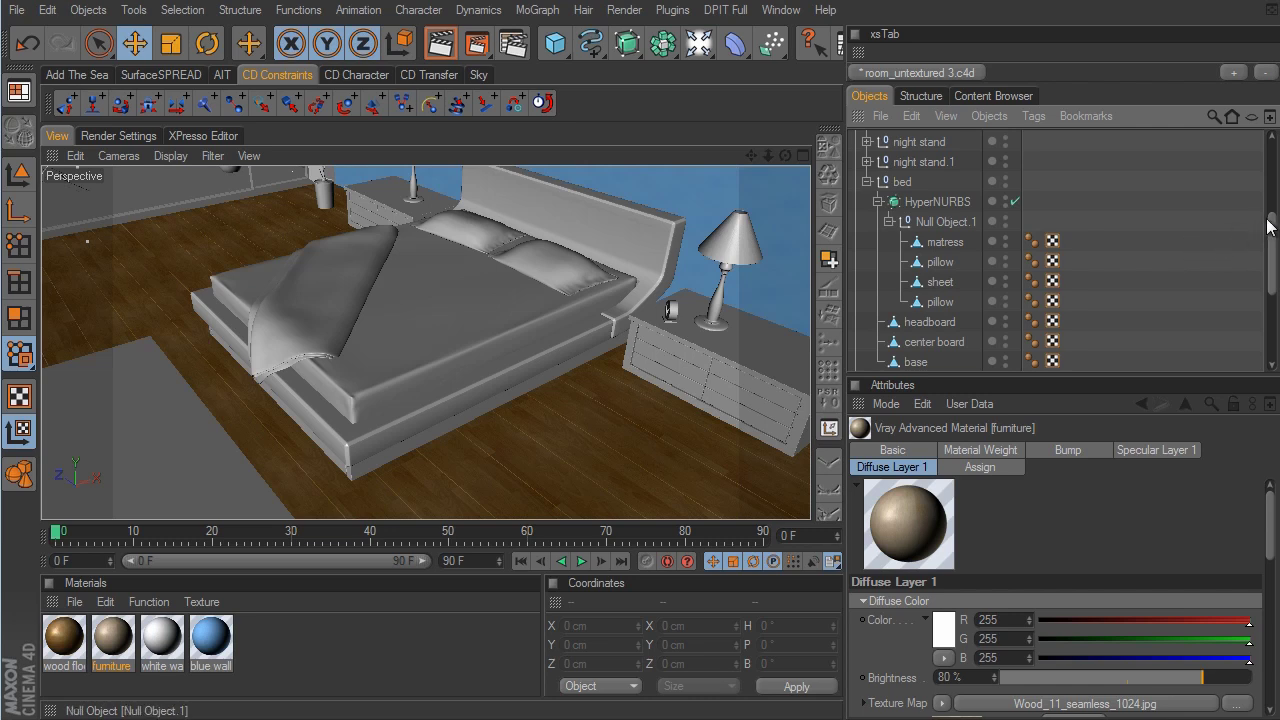
left_click_drag(1269, 230, 1268, 245)
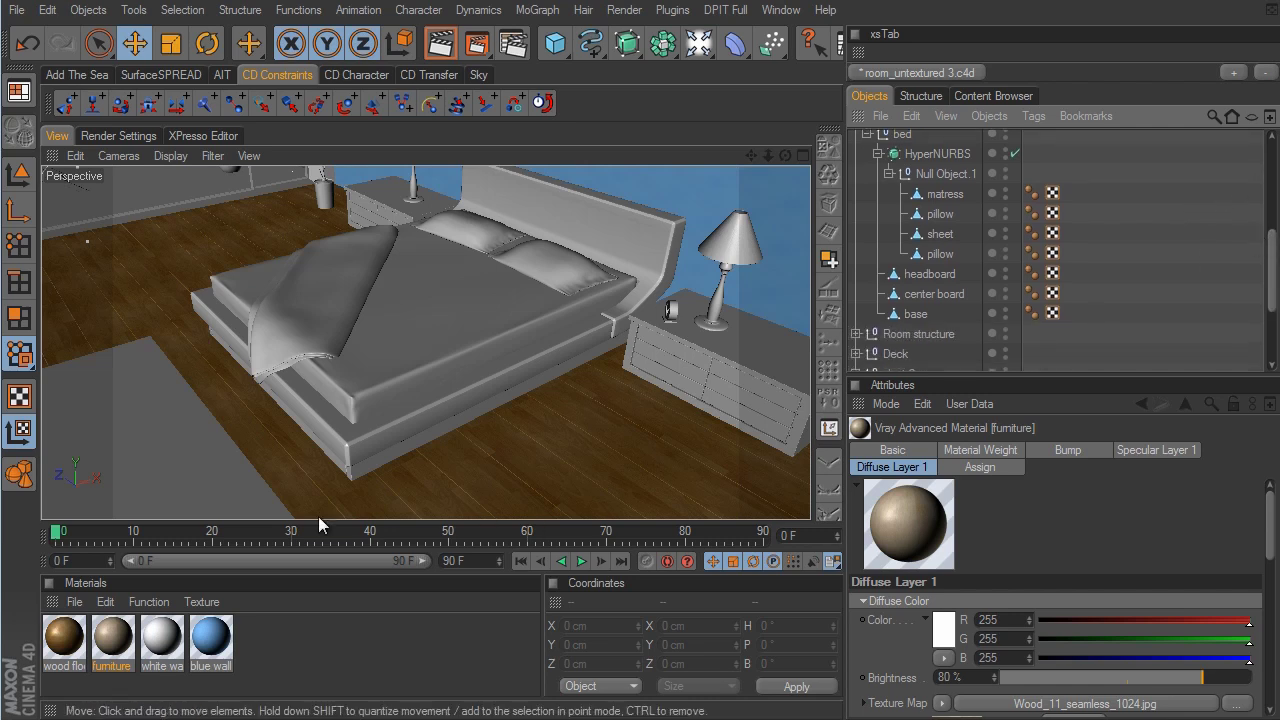
left_click(121, 641)
left_click_drag(121, 641, 930, 274)
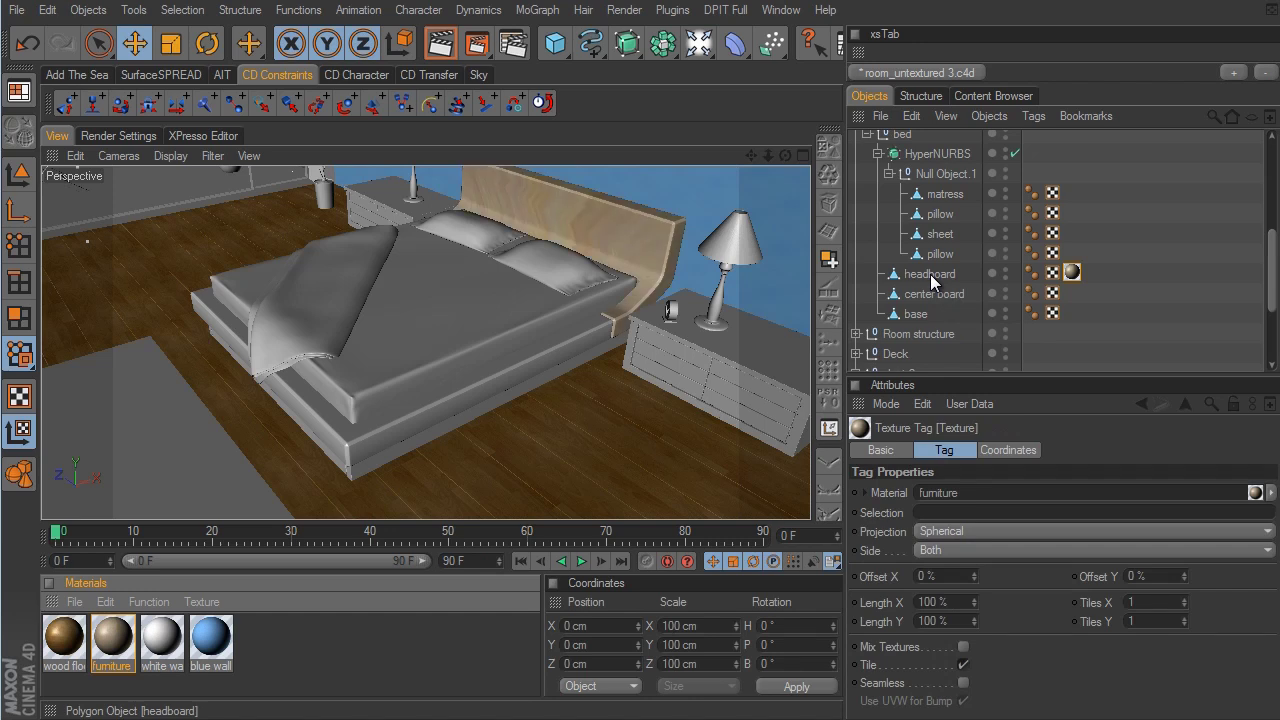
Set the headboard's texture projection to Cubic and copy its texture tag to the center board and base
left_click(972, 530)
left_click(958, 604)
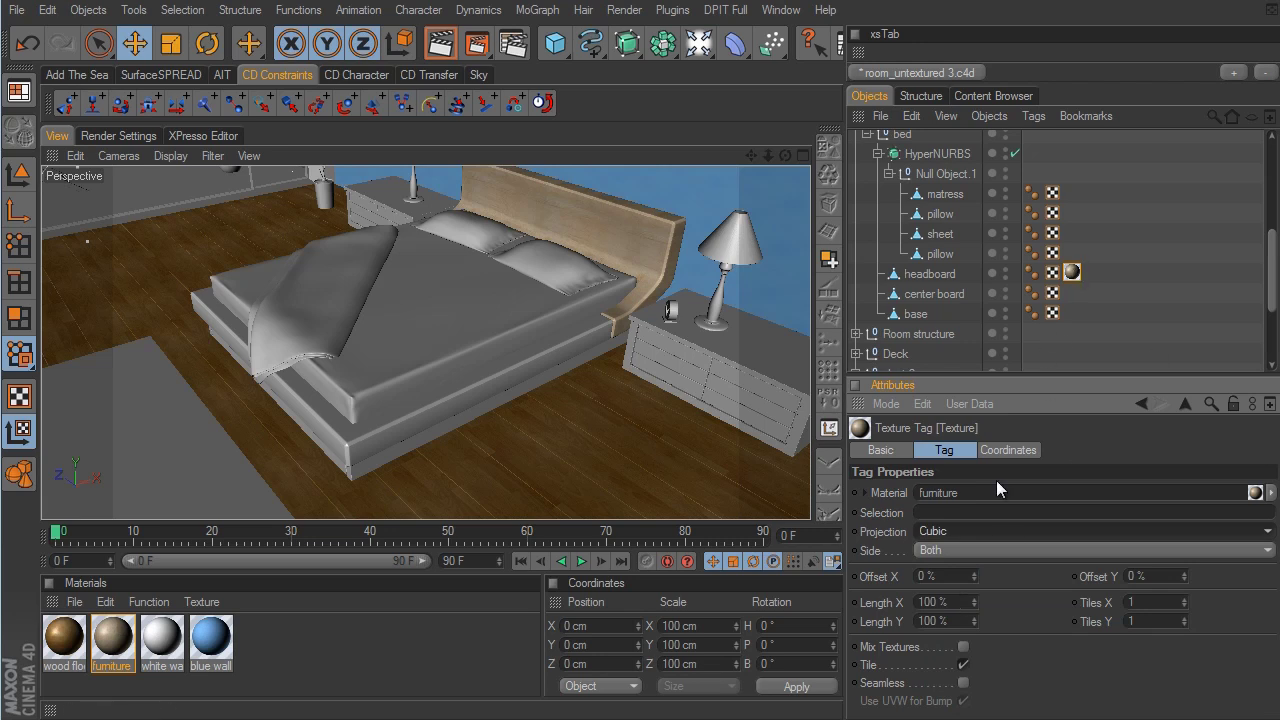
left_click_drag(1071, 272, 1074, 313, "ctrl")
left_click_drag(700, 370, 760, 400, "alt")
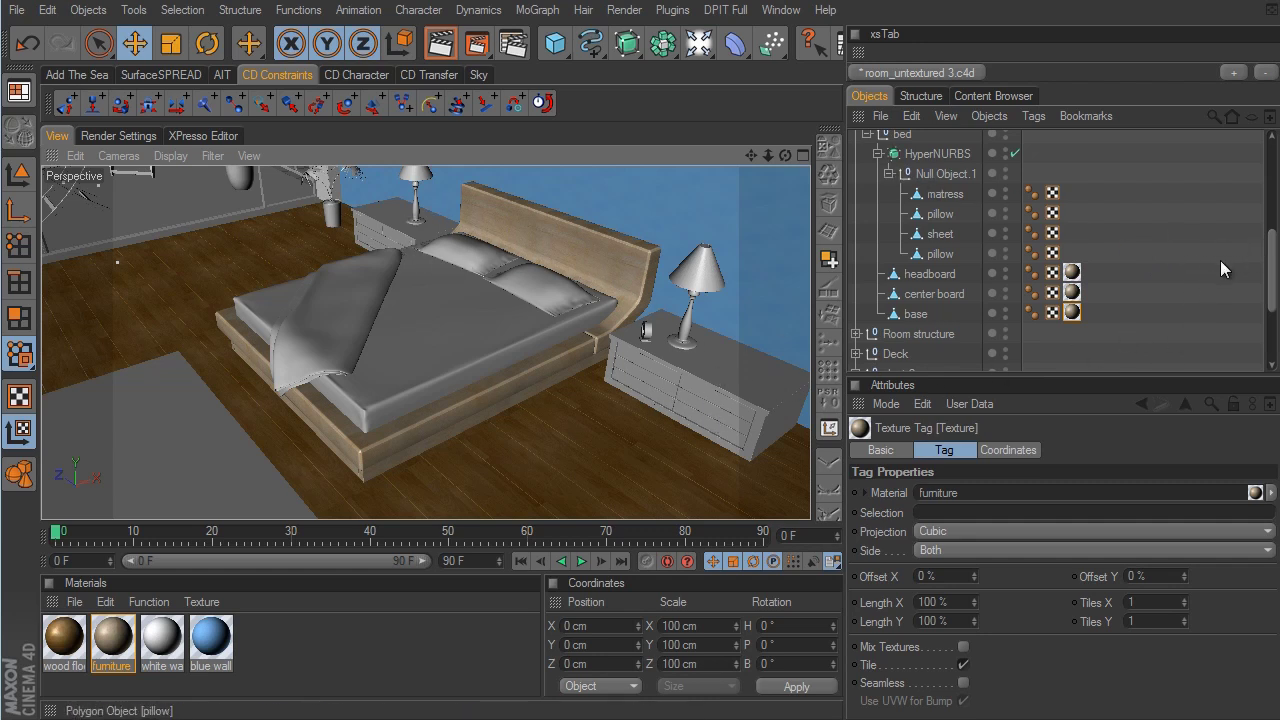
scroll(1266, 220, "up", 3)
left_click(867, 233)
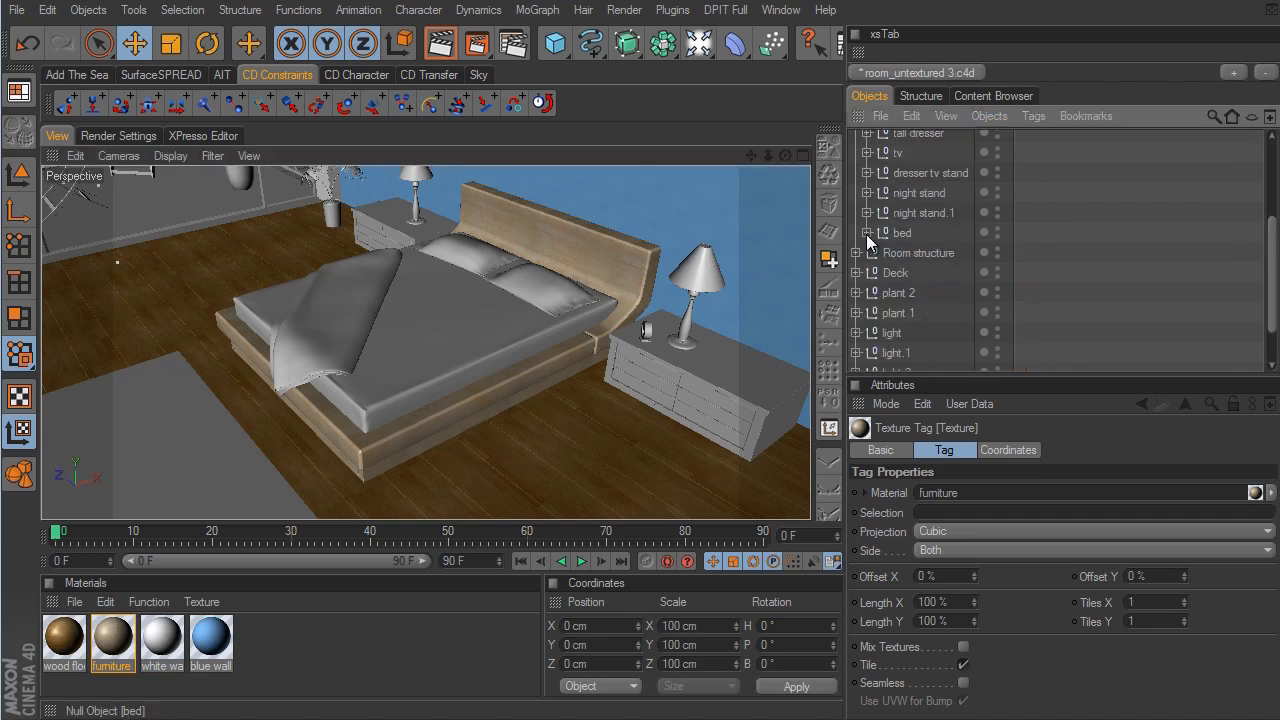
left_click(867, 213)
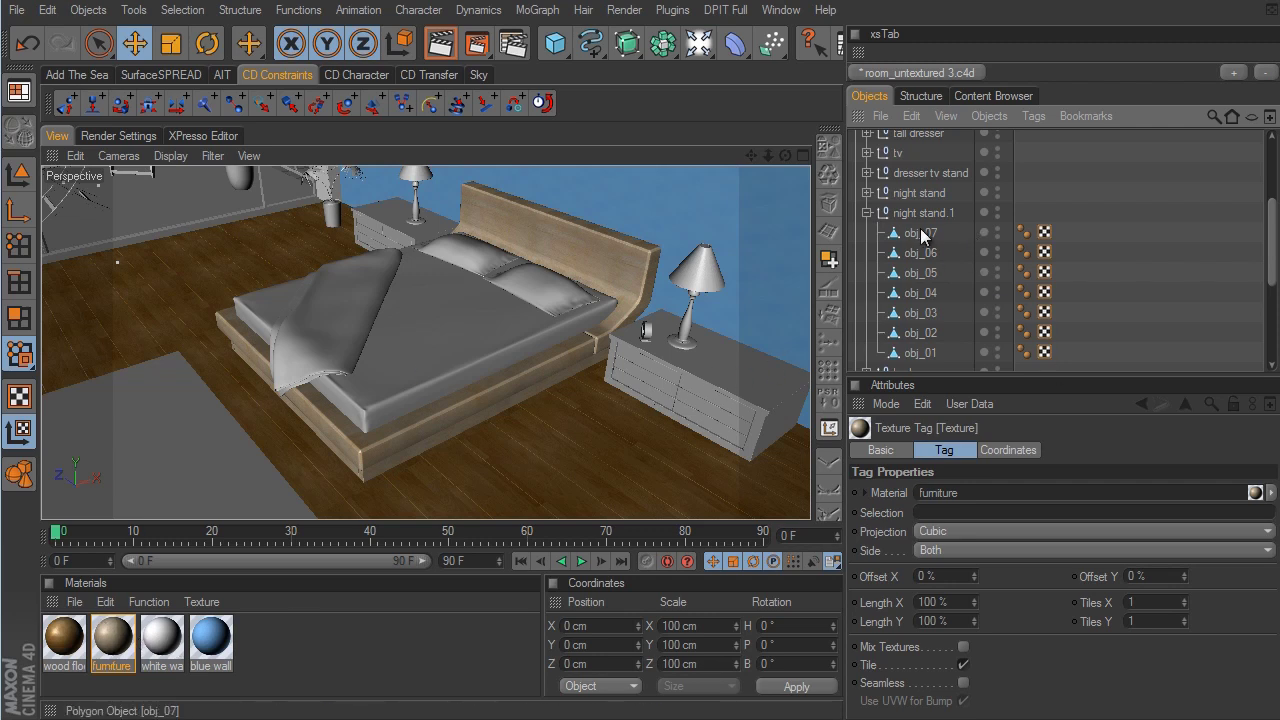
left_click(867, 213)
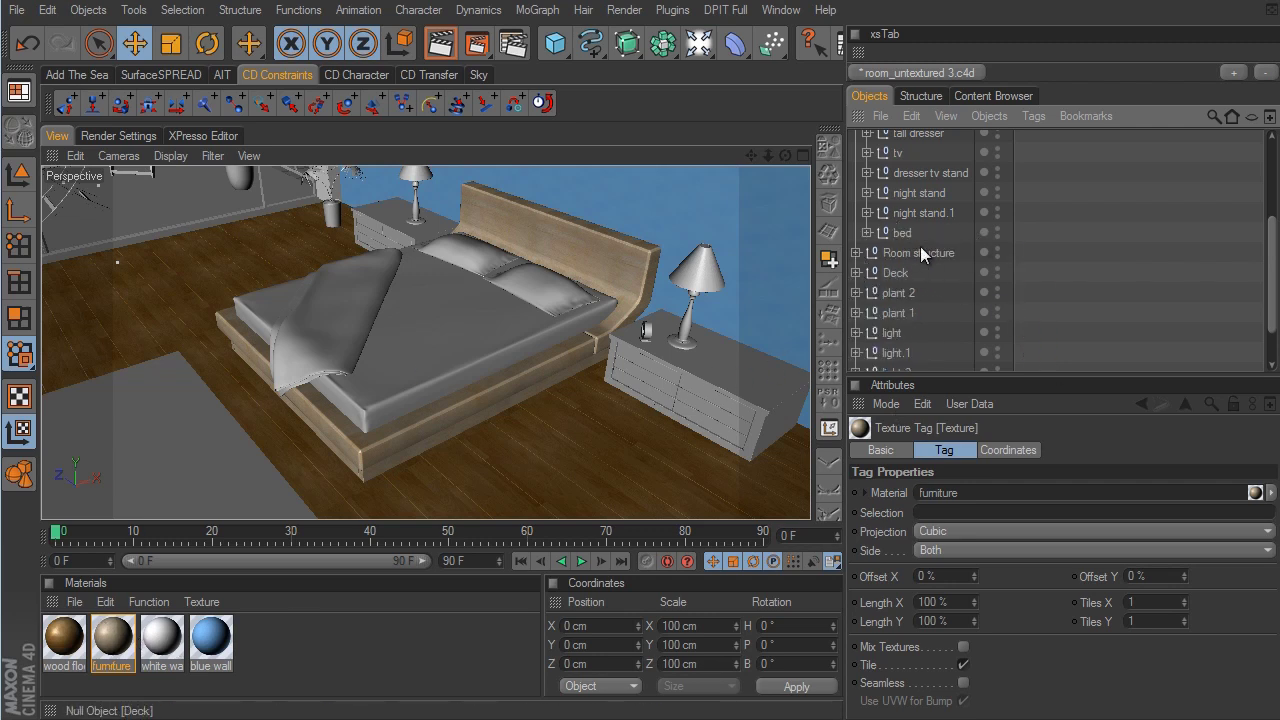
left_click(866, 213)
left_click(866, 213)
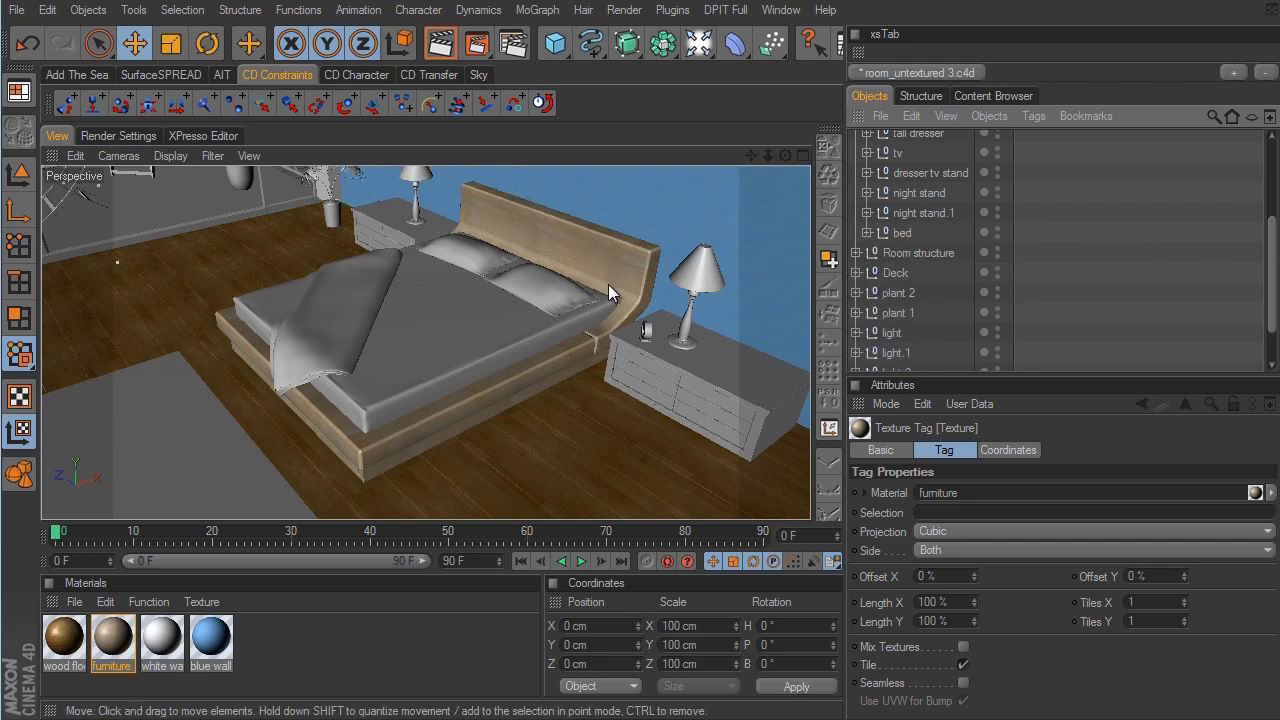
left_click(867, 233)
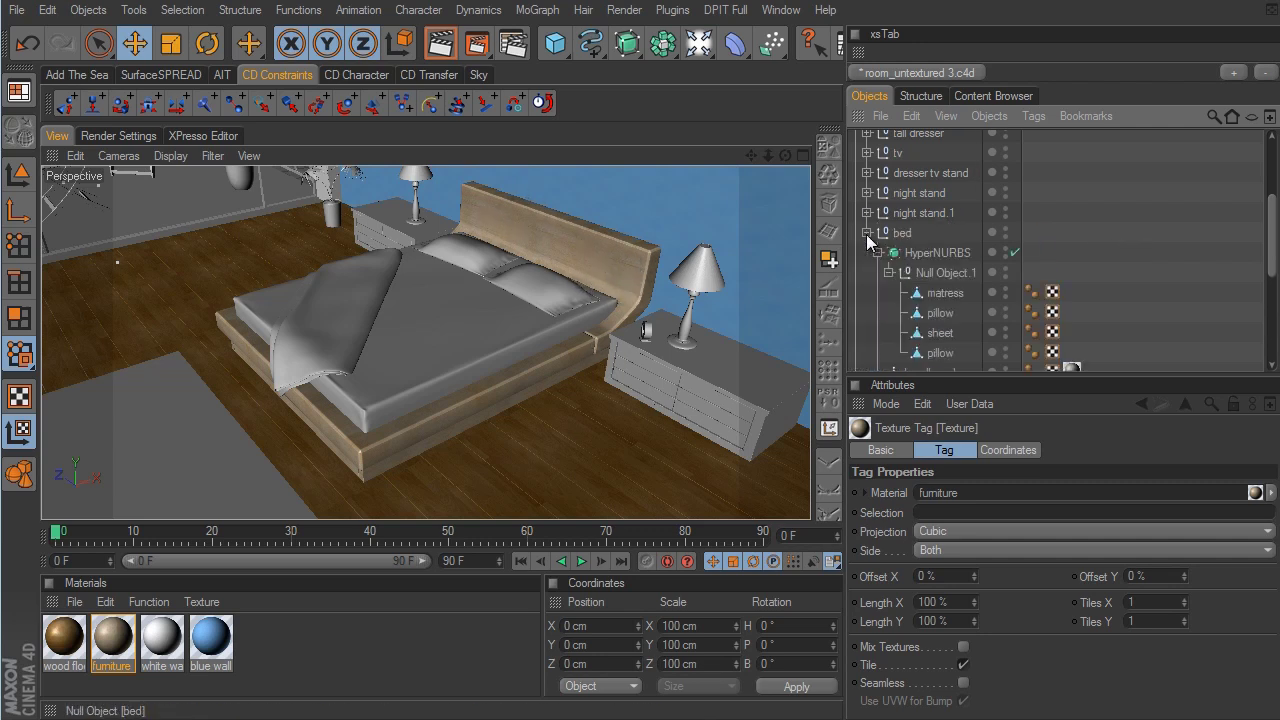
Copy the headboard's furniture texture tag to both night stand groups, and take it off the night stand group again
scroll(1180, 280, "down", 1)
left_click(1072, 346)
left_click_drag(1072, 346, 1031, 187, "ctrl")
left_click_drag(1031, 187, 1032, 167, "ctrl")
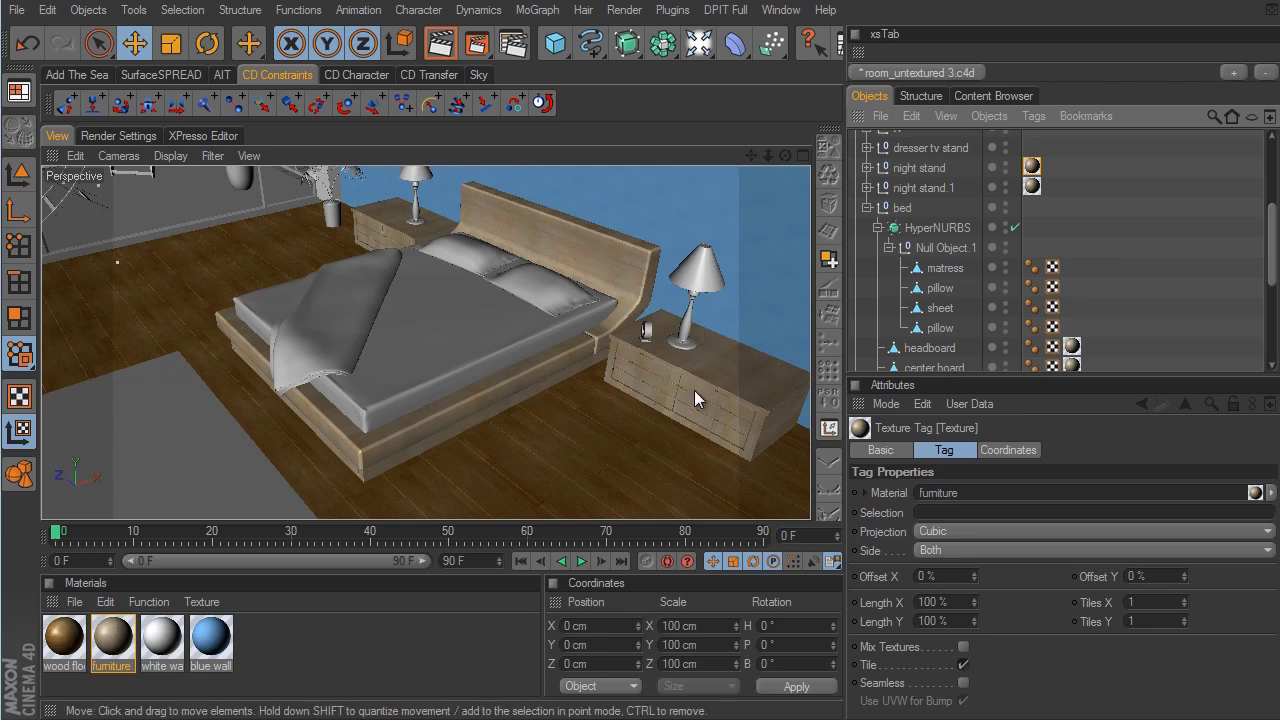
left_click(1033, 167)
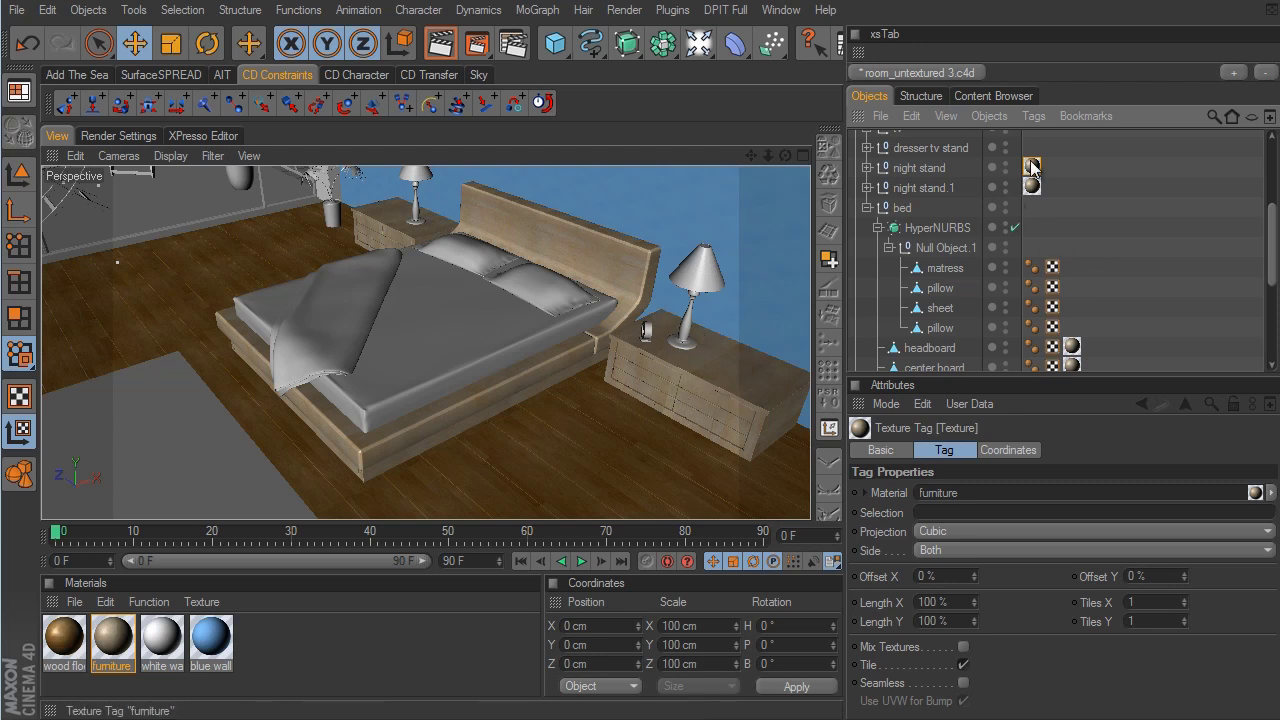
left_click_drag(1033, 167, 1032, 187)
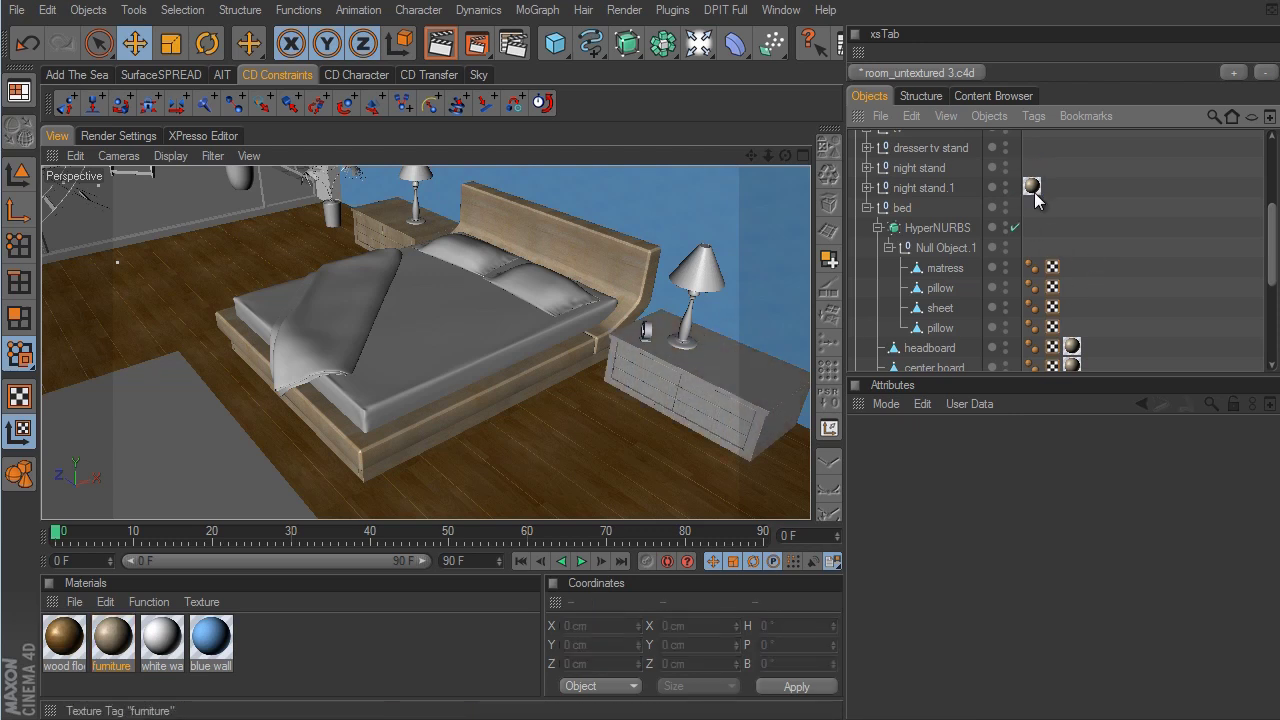
Rotate the texture axis of night stand.1 to a 90° bank angle and copy its texture tag to night stand
left_click(1033, 186)
left_click(925, 188)
left_click_drag(588, 234, 540, 270, "alt")
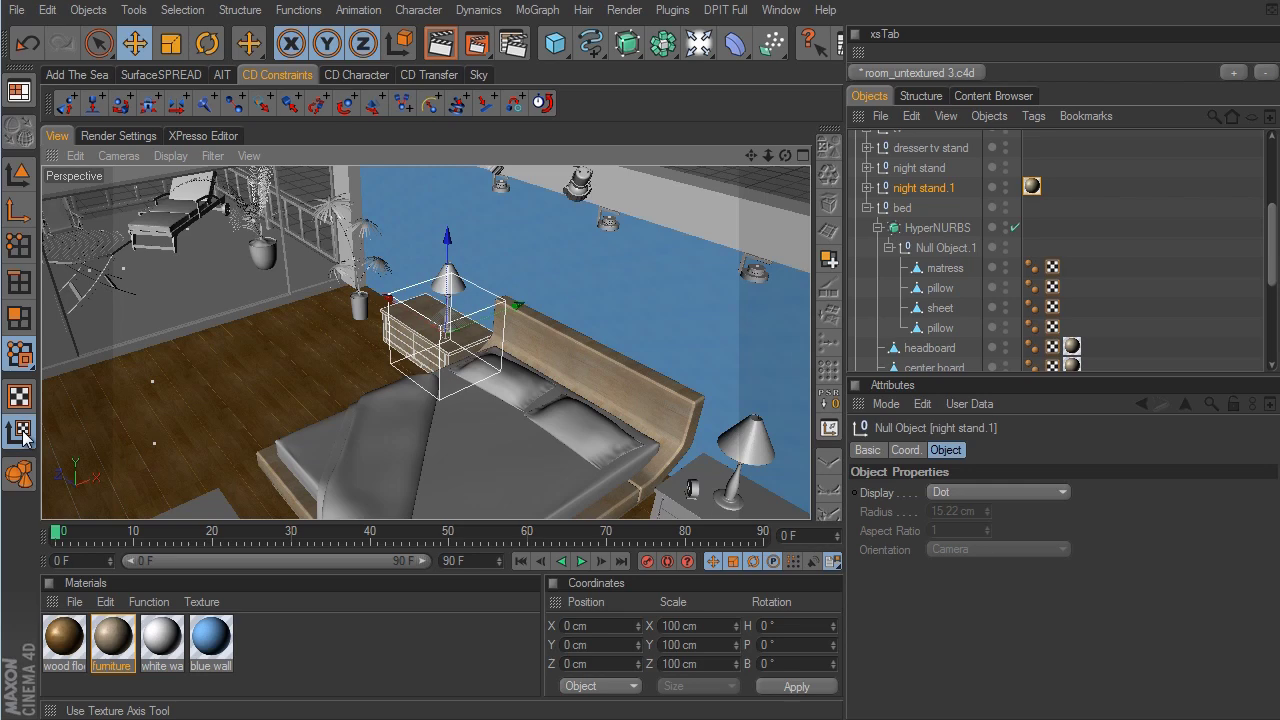
scroll(460, 304, "up", 10)
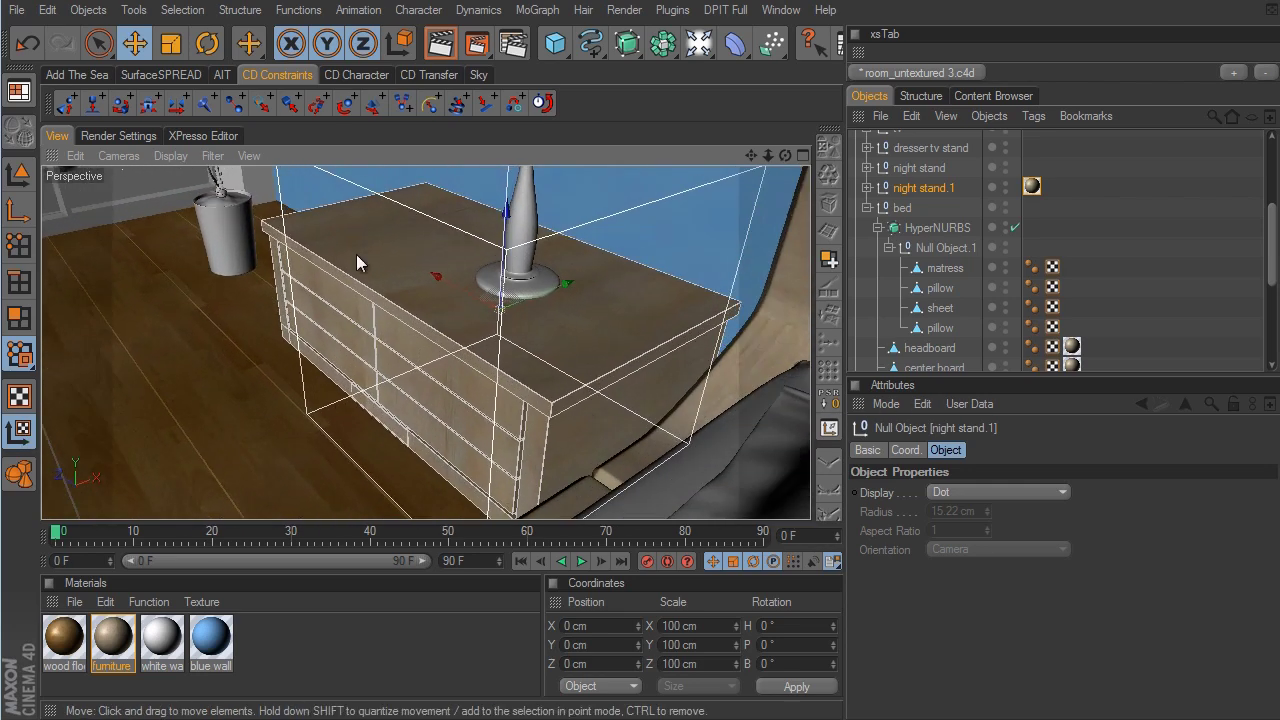
left_click(170, 43)
left_click(207, 43)
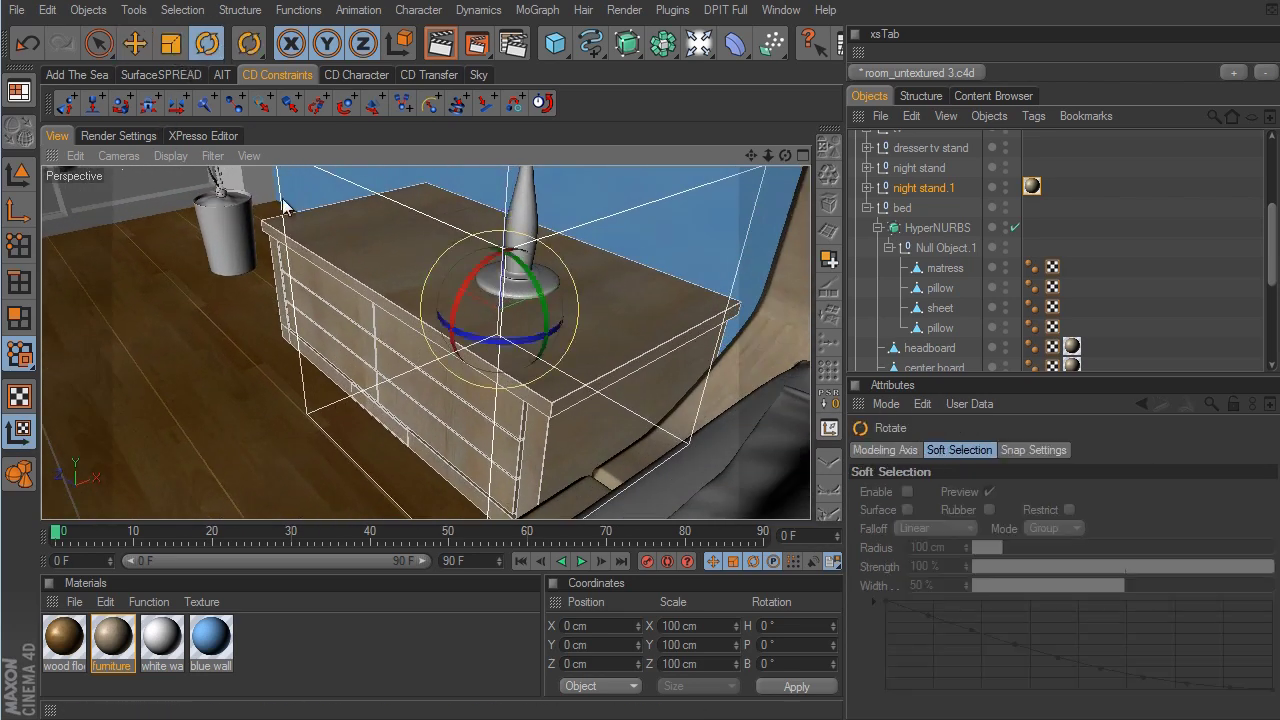
left_click_drag(505, 342, 582, 319)
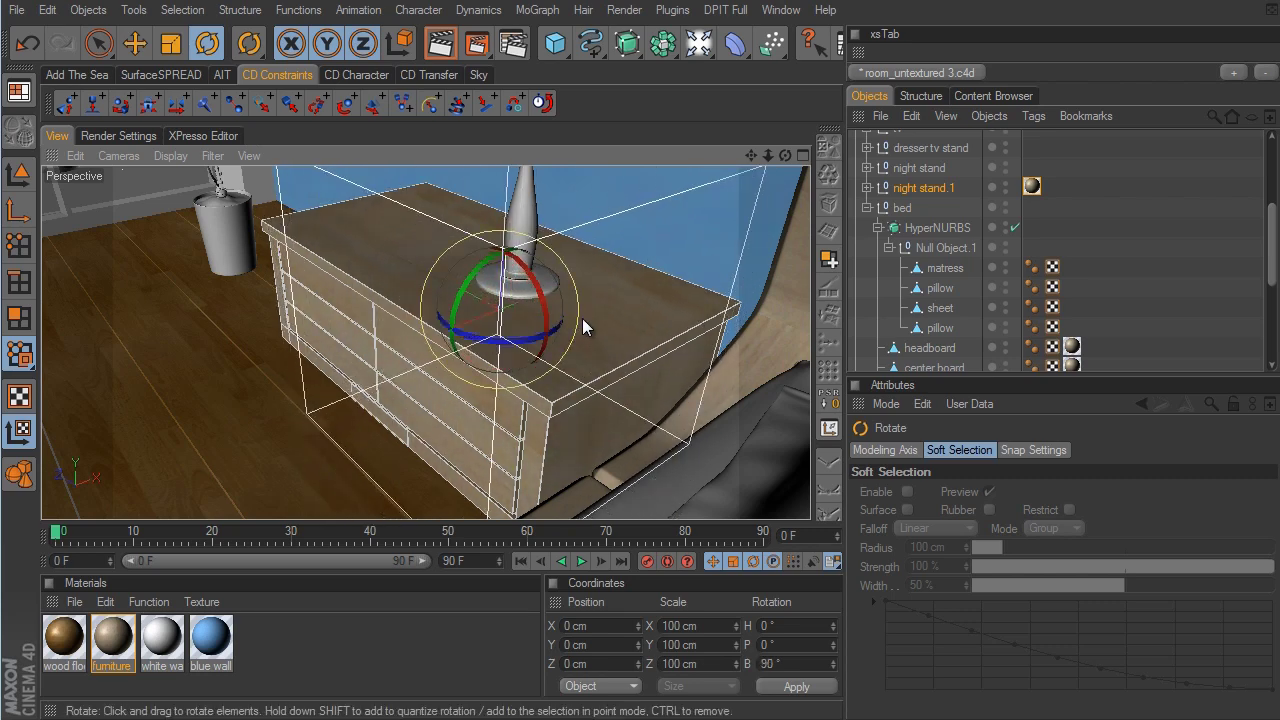
left_click(18, 173)
left_click(134, 43)
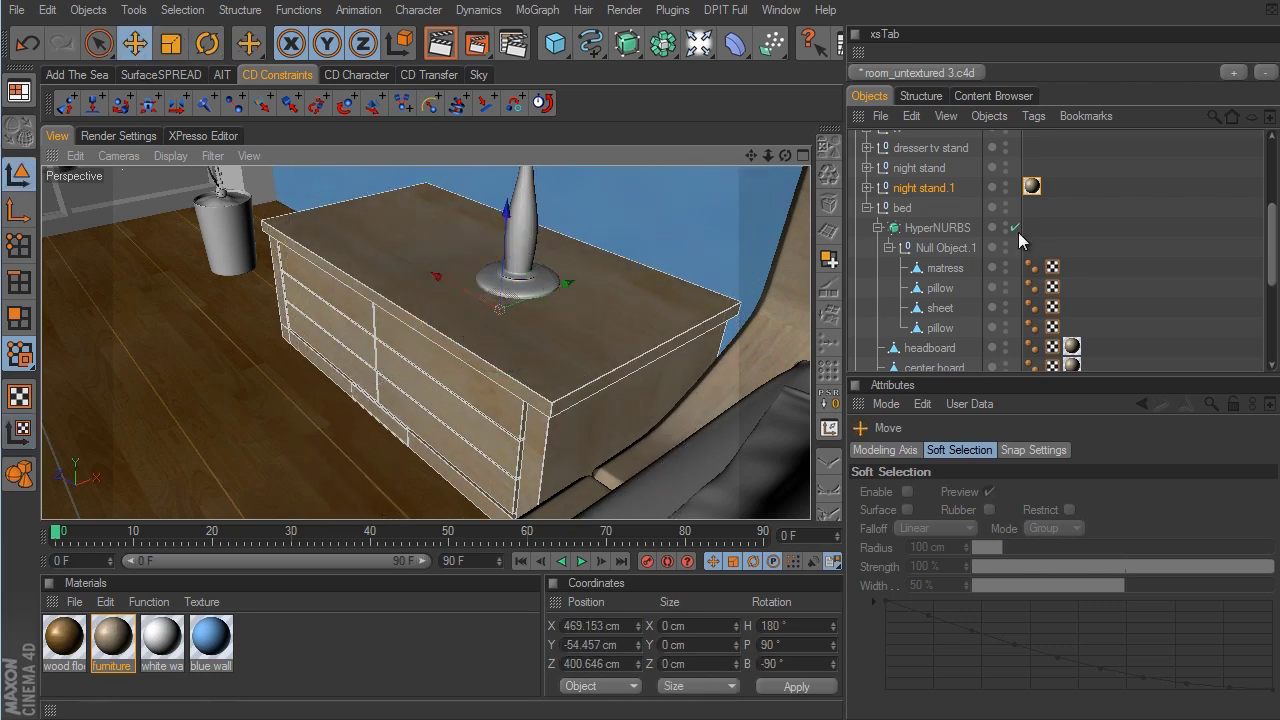
left_click_drag(1033, 186, 1034, 168, "ctrl")
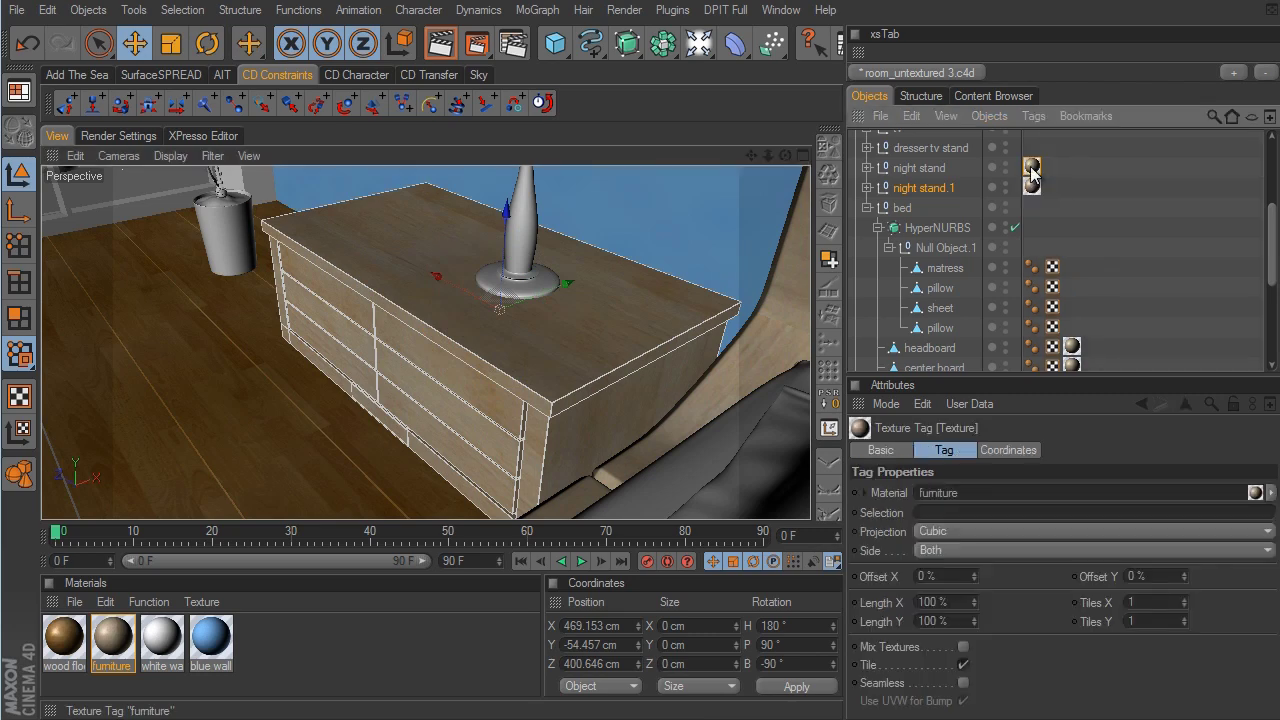
Copy the night stand's furniture texture tag to the dresser tv stand and tall dresser groups
left_click_drag(556, 304, 742, 394, "alt")
scroll(742, 394, "up", 5)
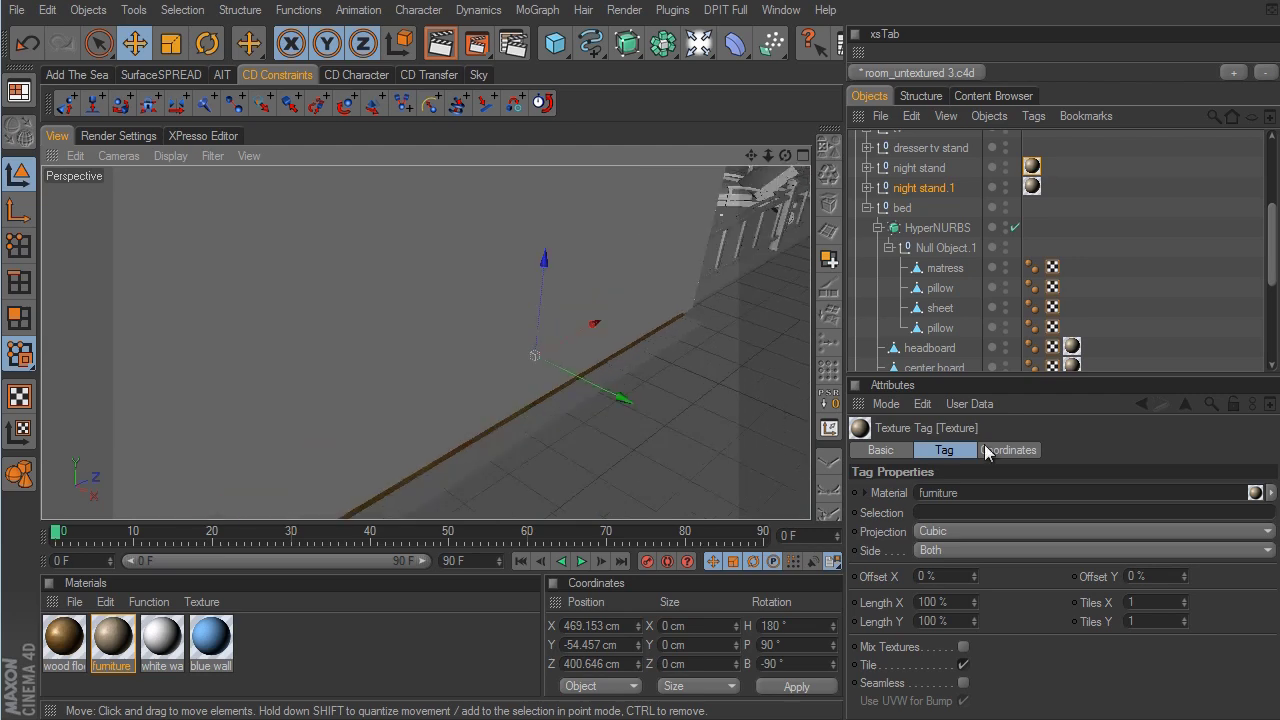
scroll(752, 396, "down", 5)
scroll(752, 398, "up", 5)
left_click_drag(760, 400, 474, 350, "alt")
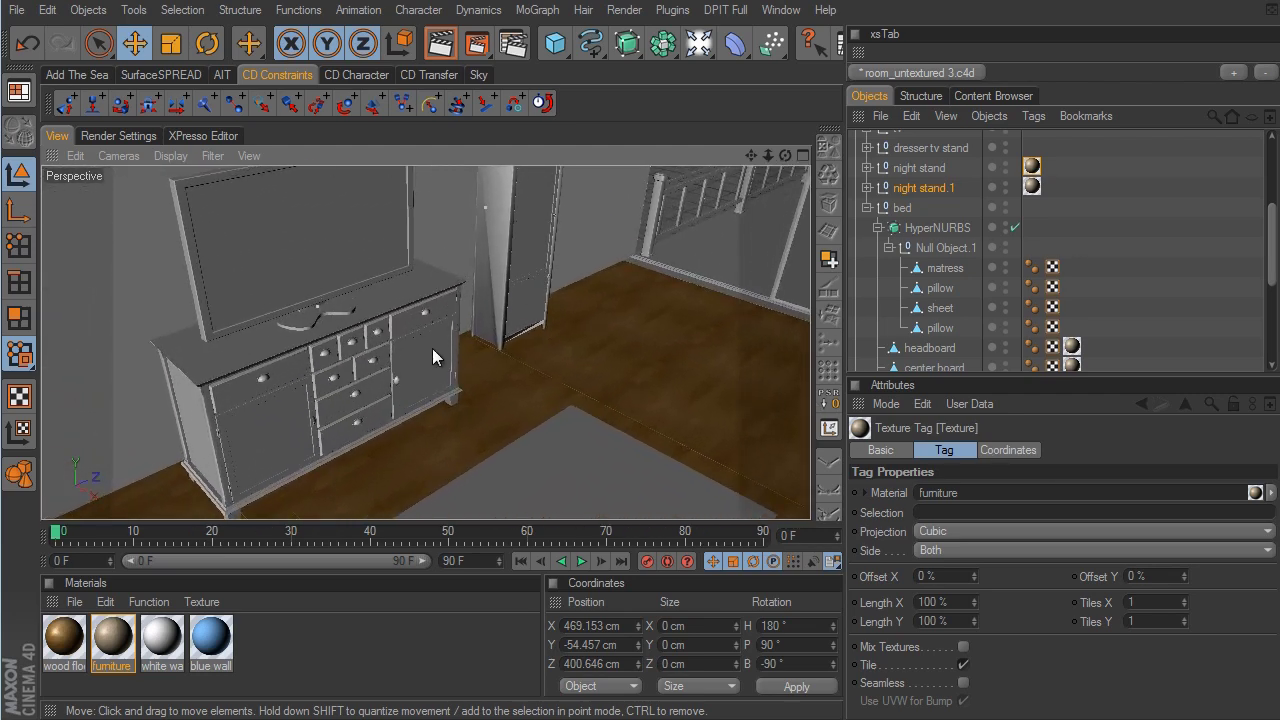
scroll(750, 390, "down", 5)
scroll(750, 390, "up", 2)
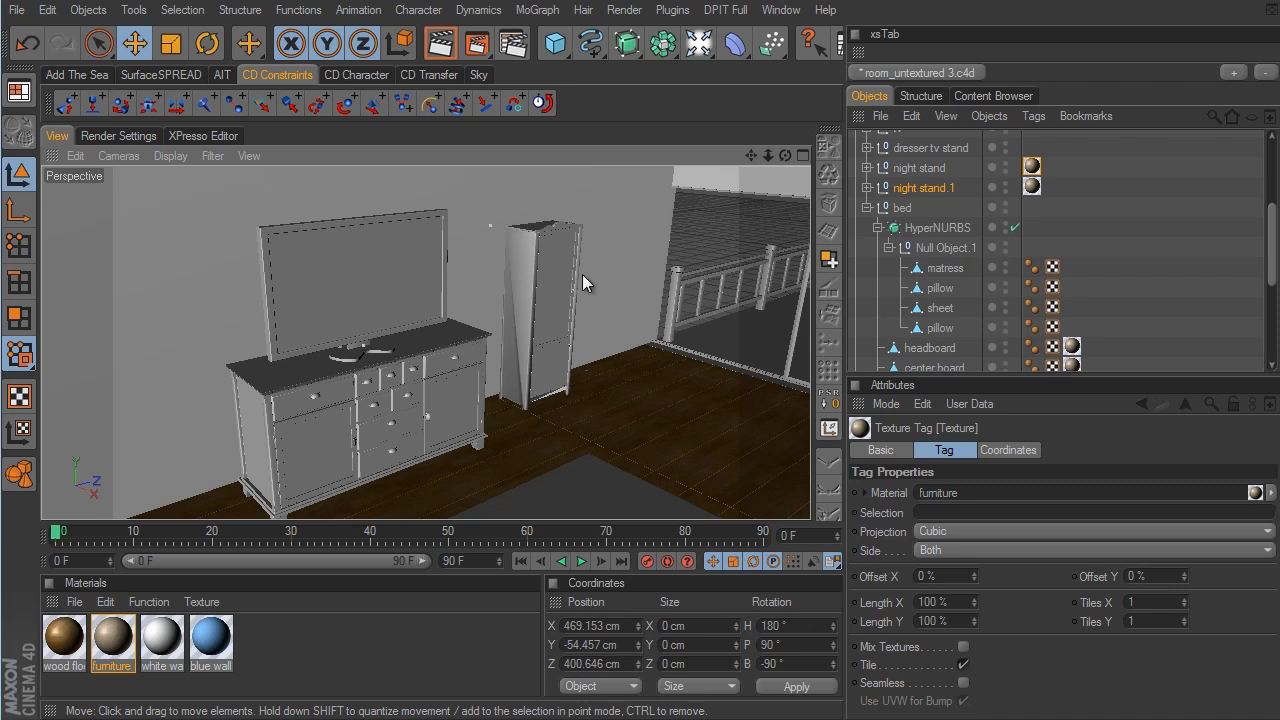
scroll(1276, 205, "up", 3)
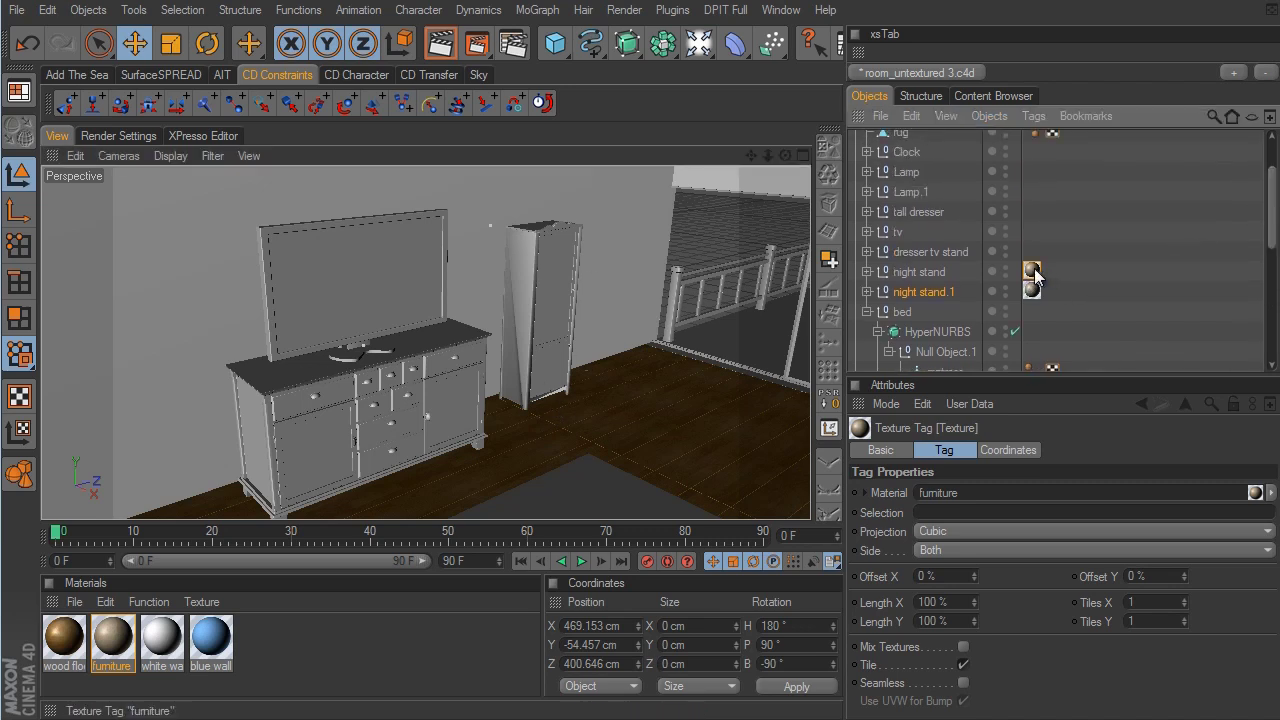
left_click_drag(1033, 272, 1033, 251, "ctrl")
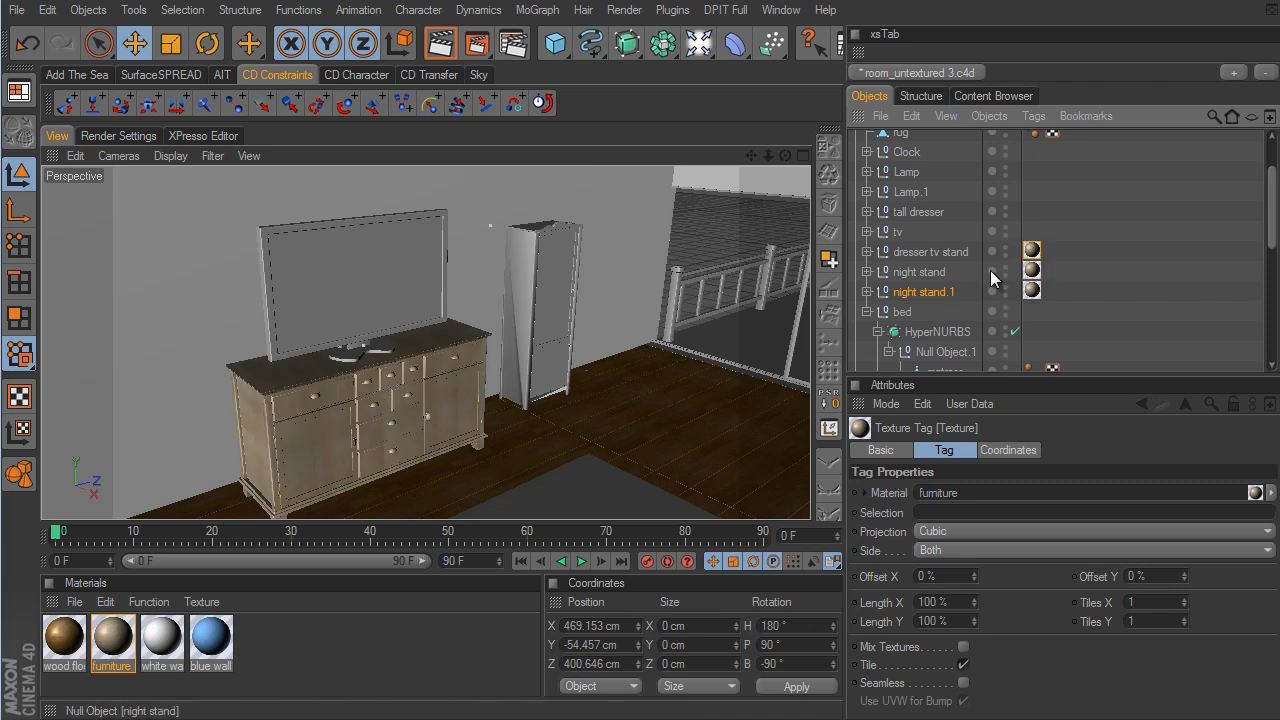
left_click_drag(1033, 251, 1033, 211, "ctrl")
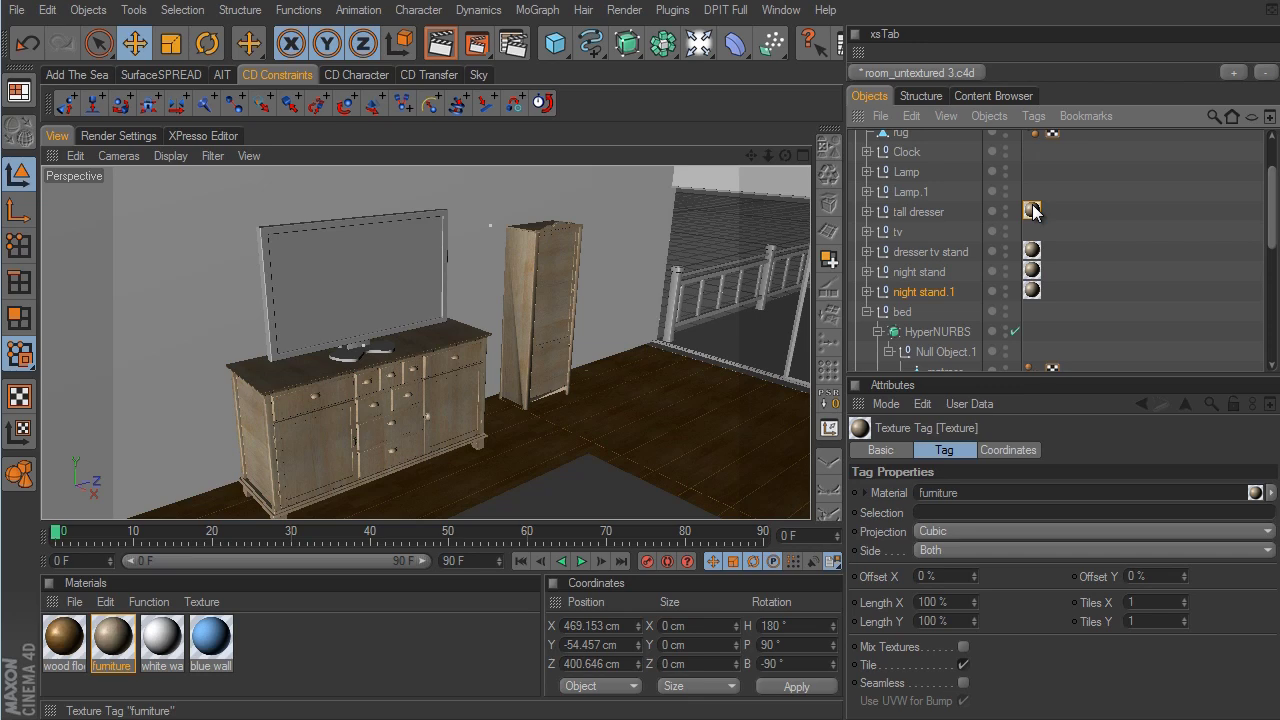
Look through the scene camera and render the bedroom with the furniture material applied
left_click_drag(616, 364, 744, 390, "alt")
scroll(1152, 284, "down", 3)
scroll(1152, 284, "up", 5)
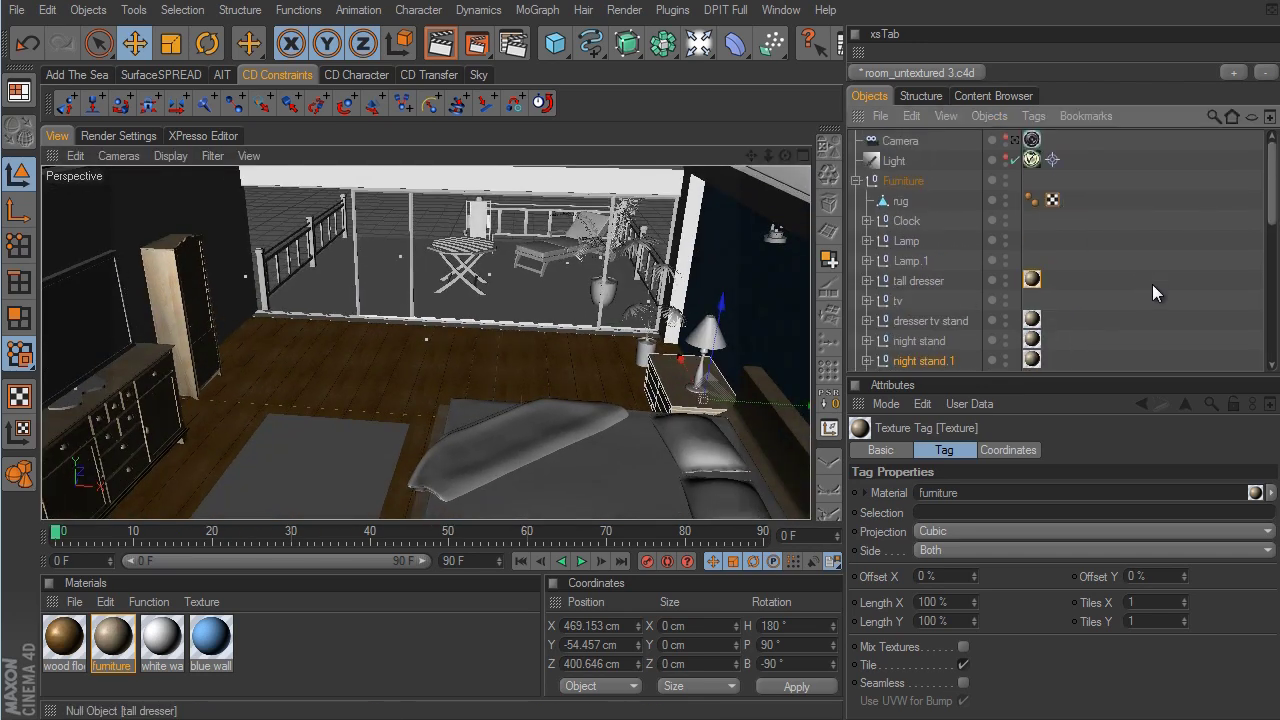
left_click(1013, 142)
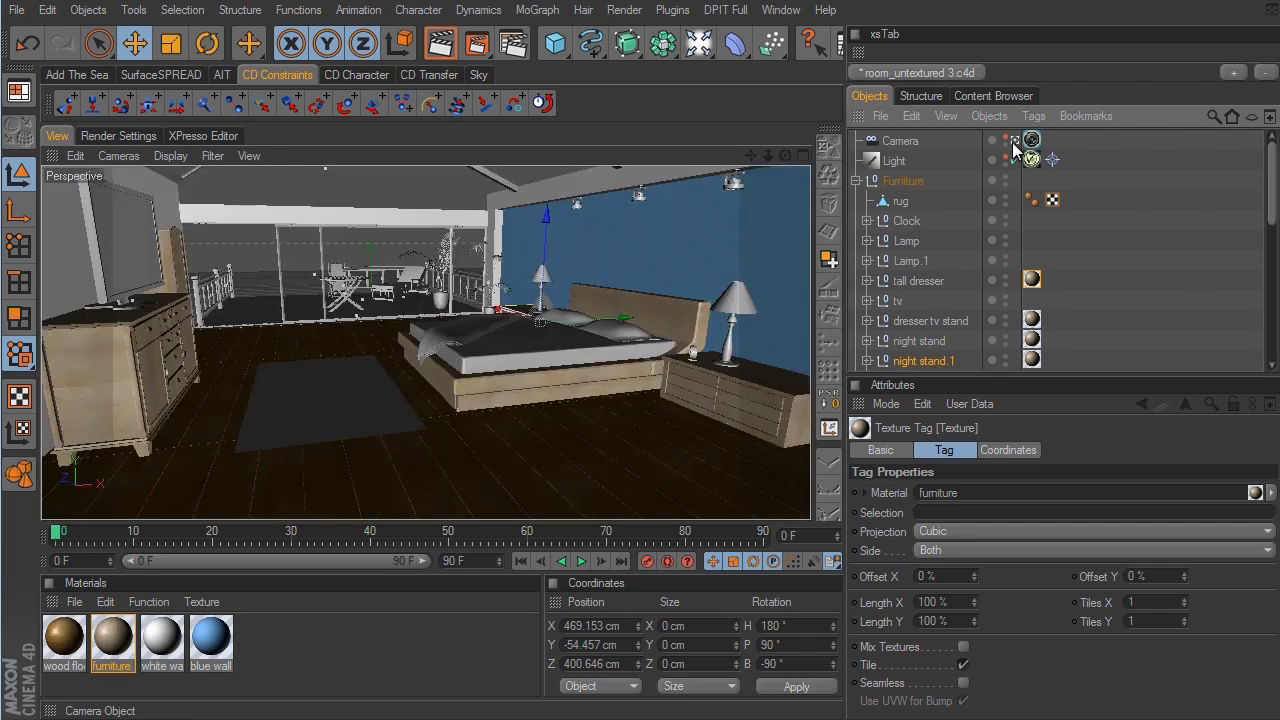
left_click(446, 41)
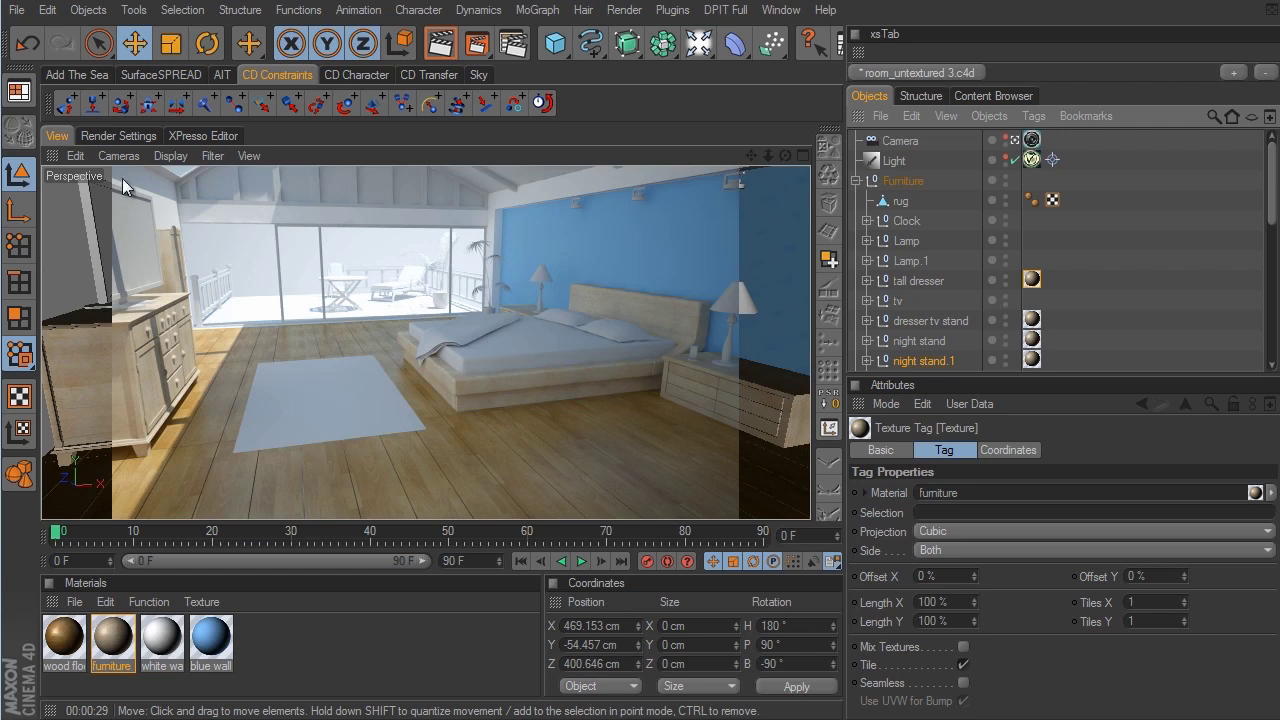
Set the V-Ray system's viewport bucket X and Y sizes to 32 and render the camera view again
left_click(120, 134)
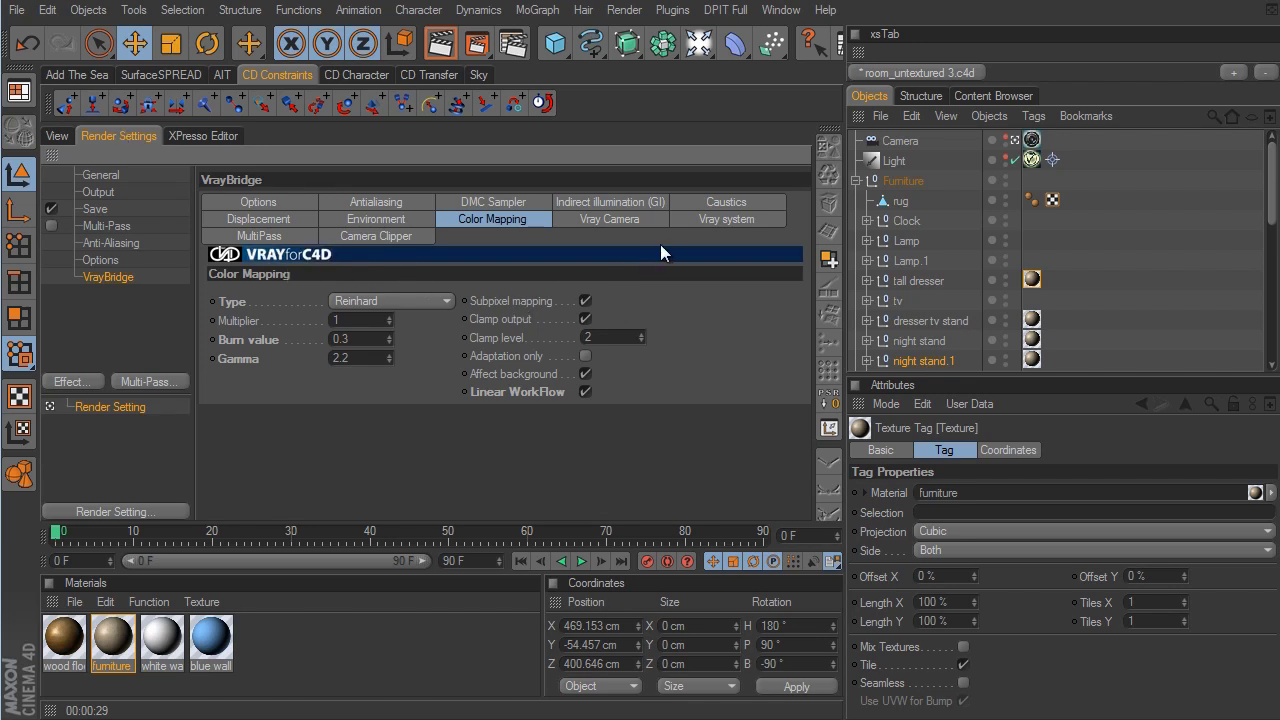
left_click(732, 219)
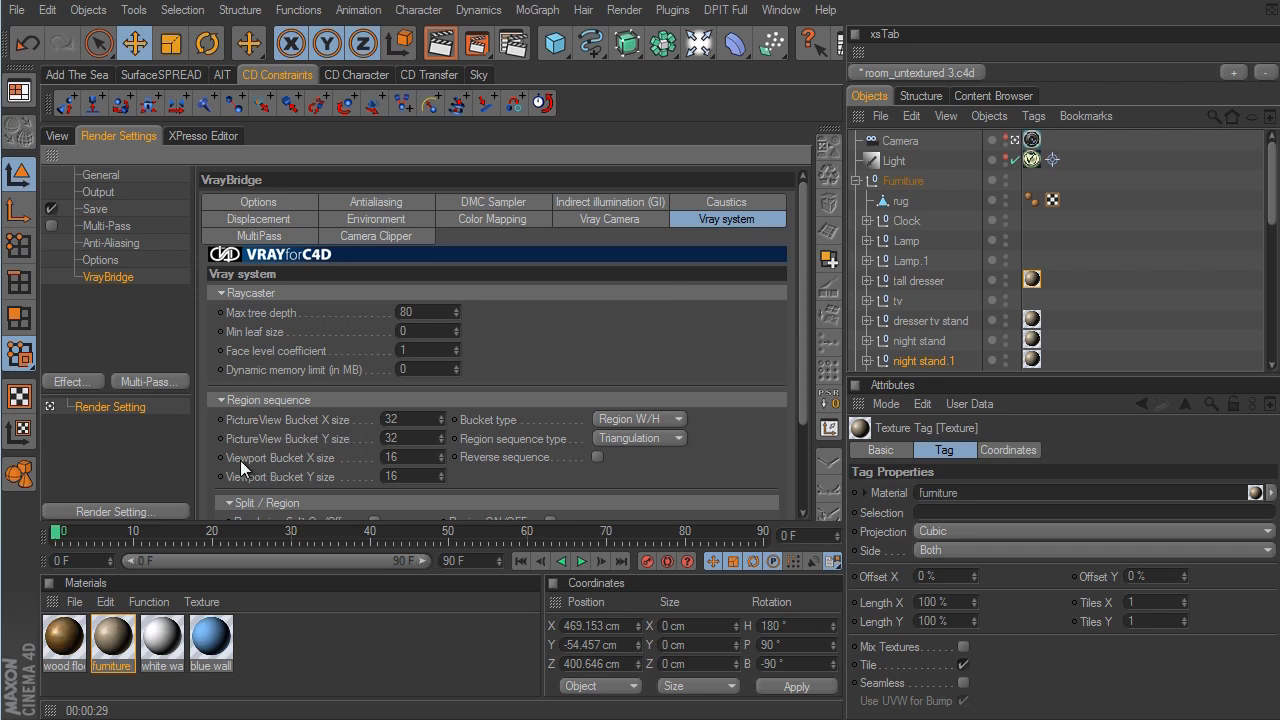
left_click_drag(409, 459, 302, 452)
type("32")
key("Tab")
type("32")
key("Return")
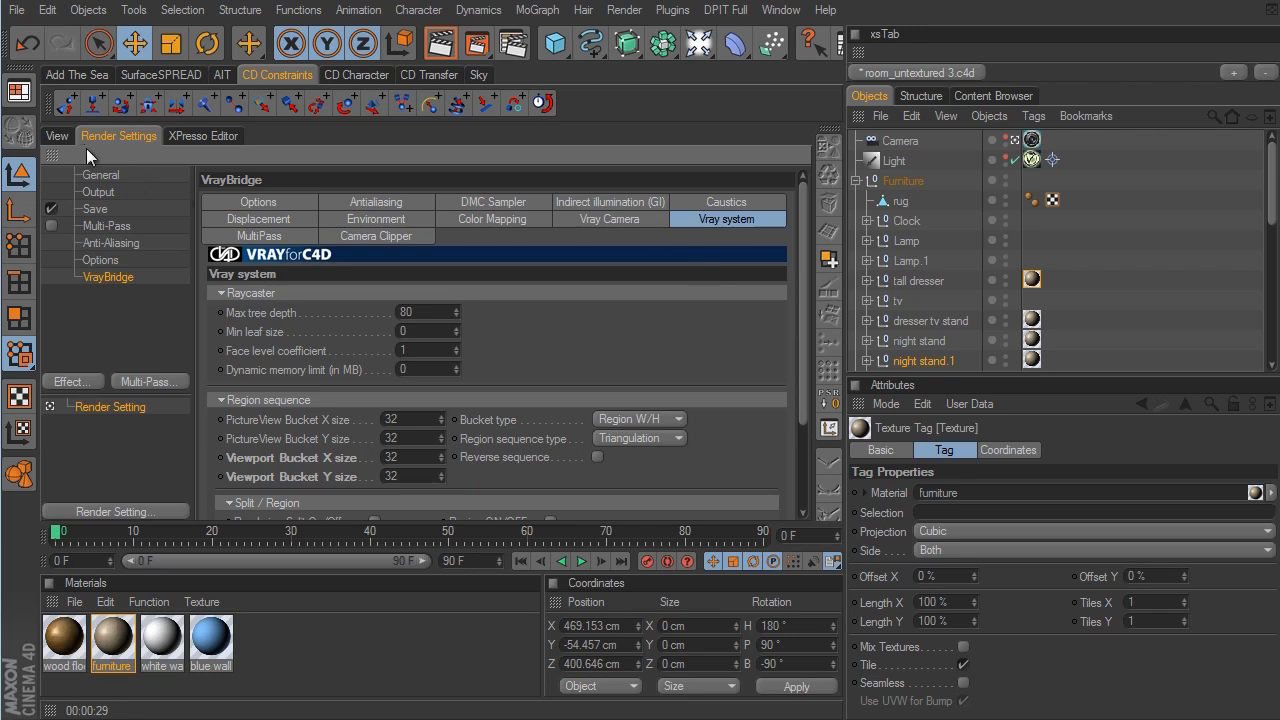
left_click(52, 137)
left_click(440, 46)
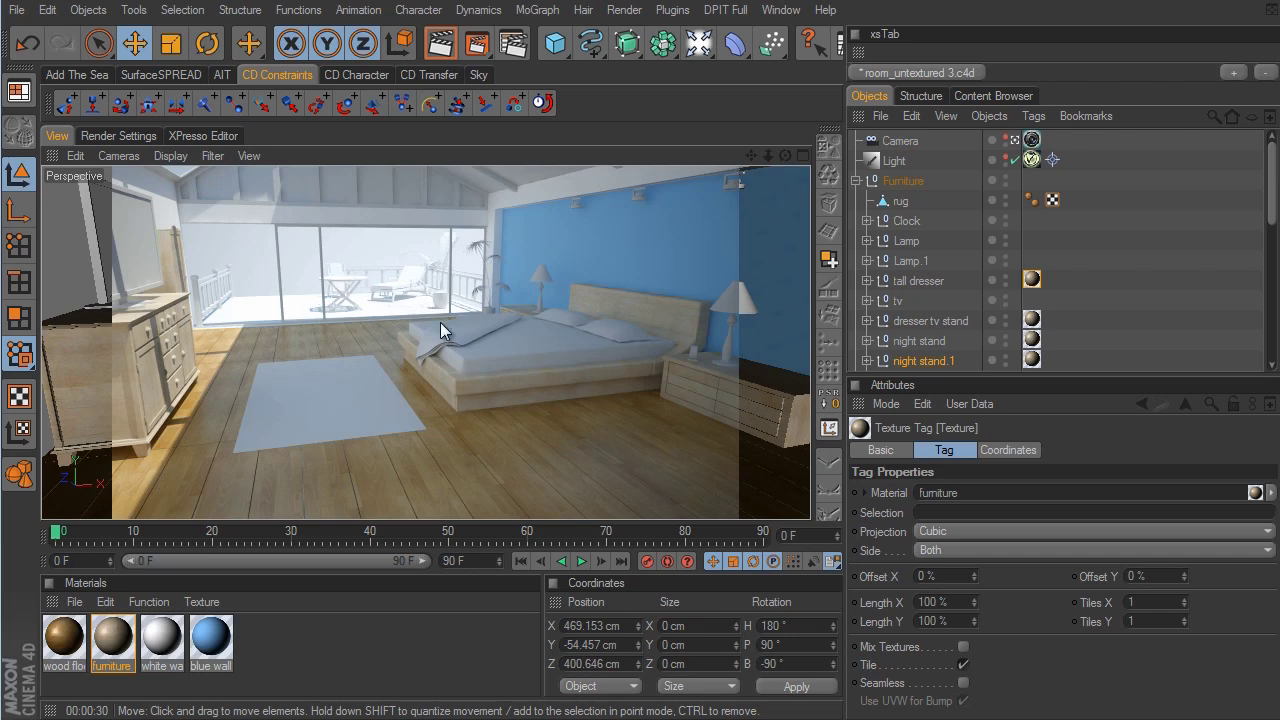
Leave the camera view for a free view of the deck, collapse the Furniture group and expand the Deck group
left_click(1013, 140)
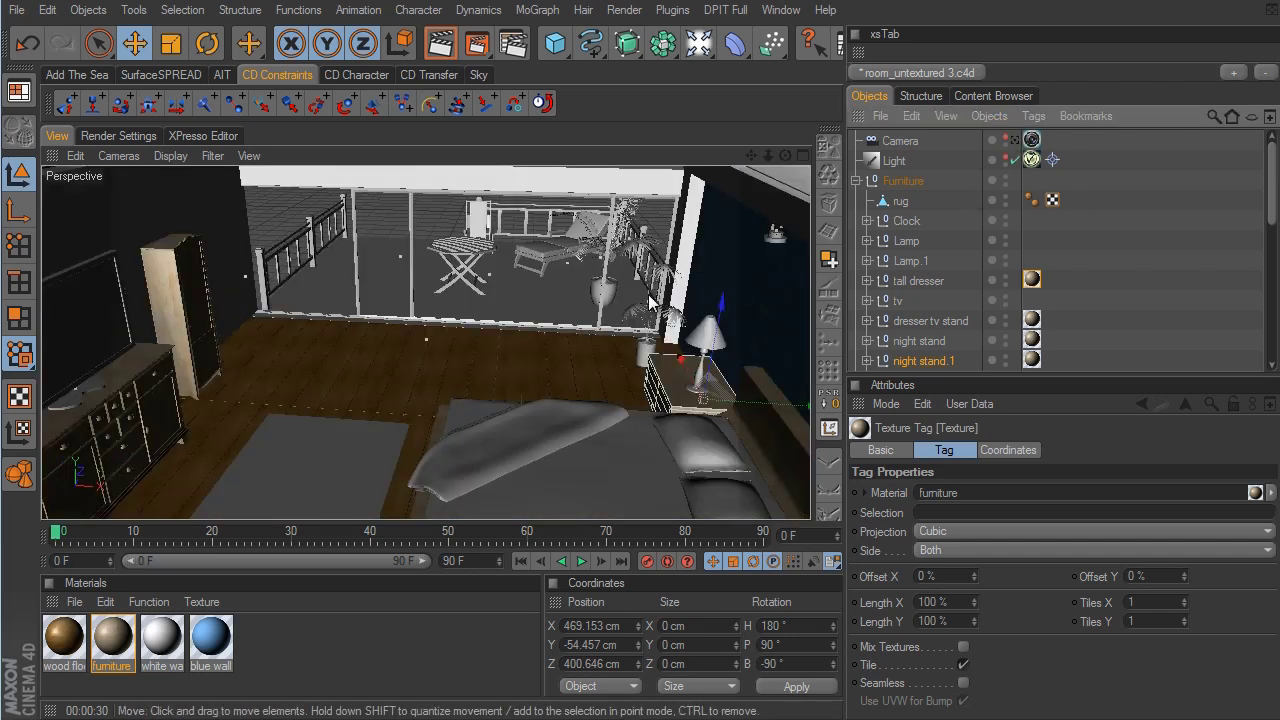
left_click_drag(648, 305, 634, 268, "alt")
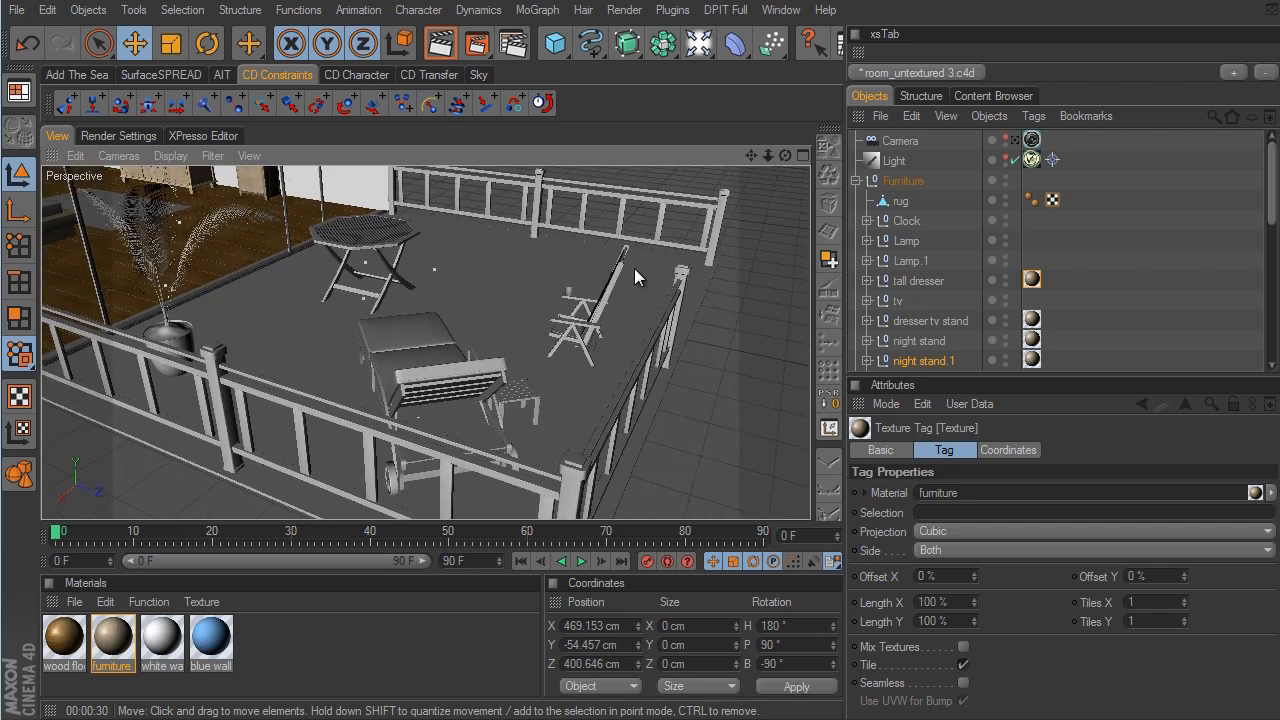
left_click(856, 180)
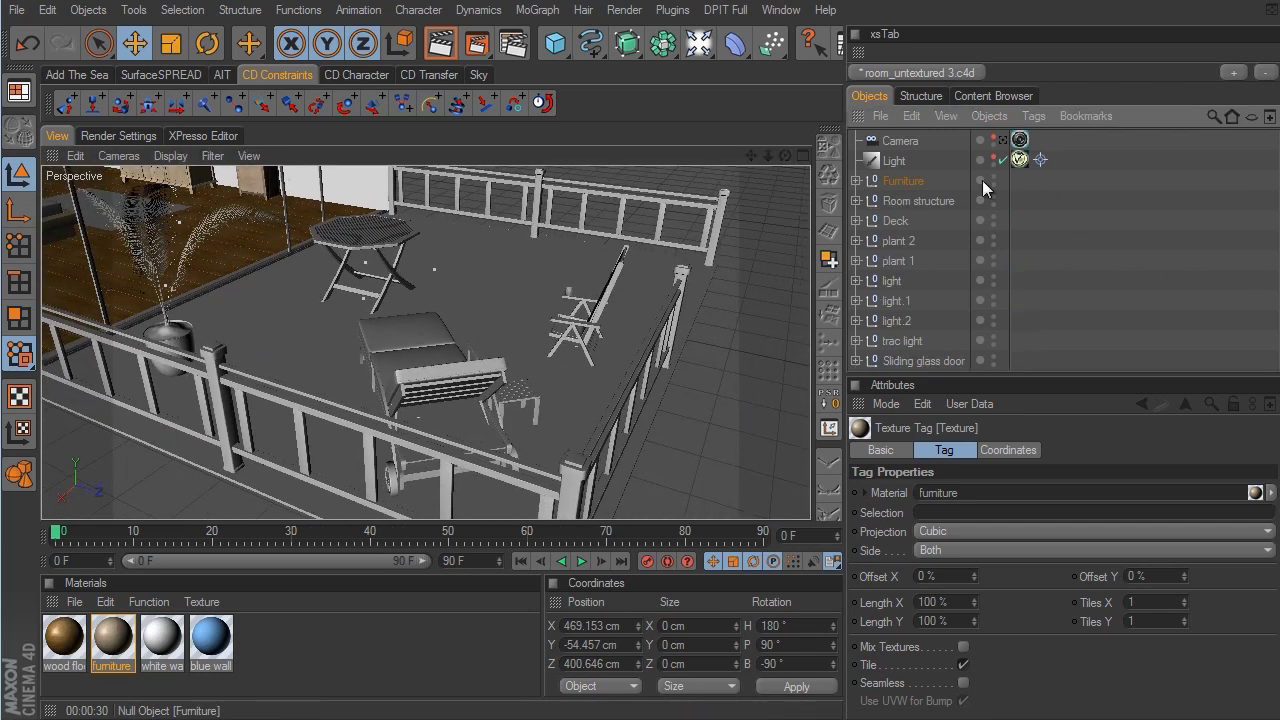
left_click(856, 220)
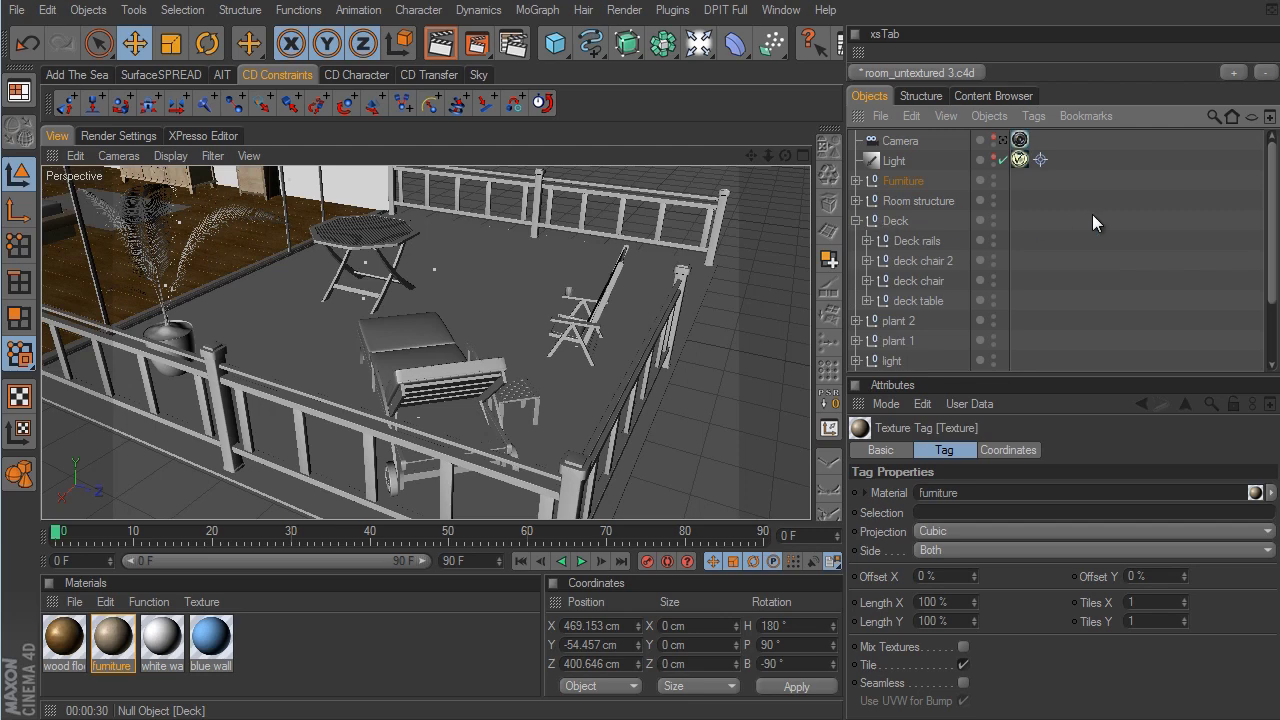
Duplicate the furniture material and name the copy "deck wood"
left_click(117, 642)
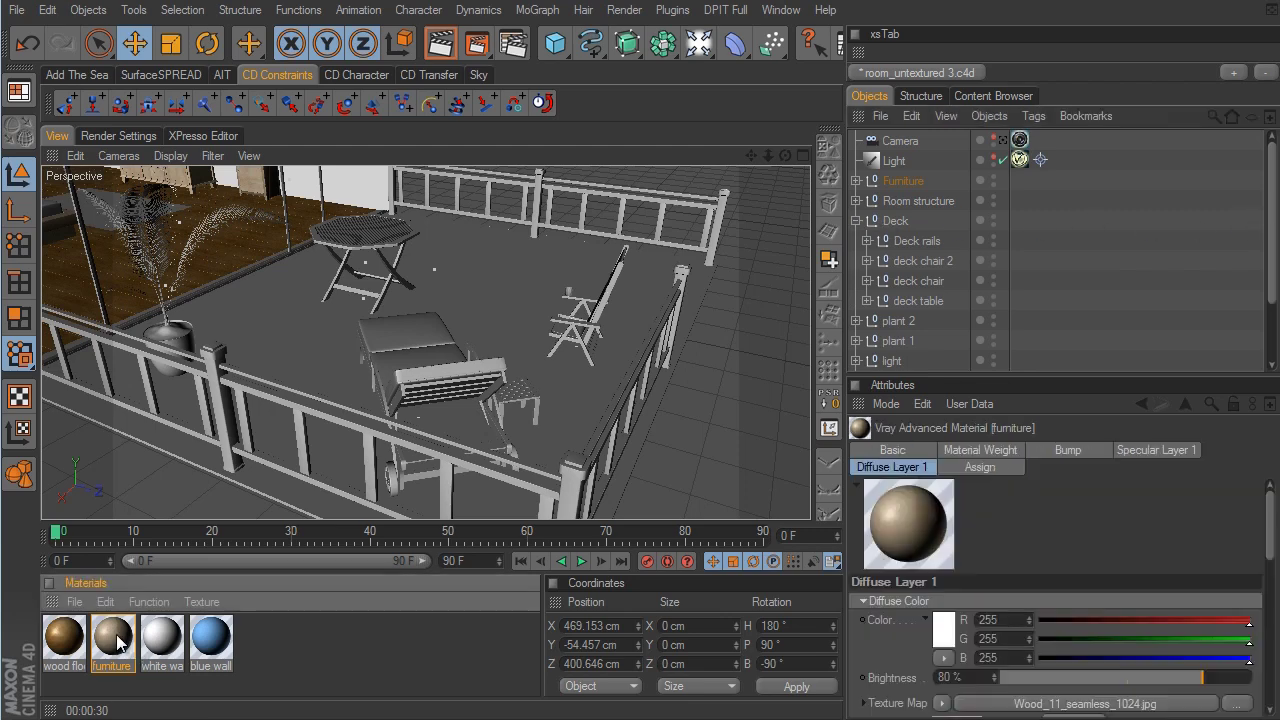
left_click_drag(117, 642, 160, 642, "ctrl")
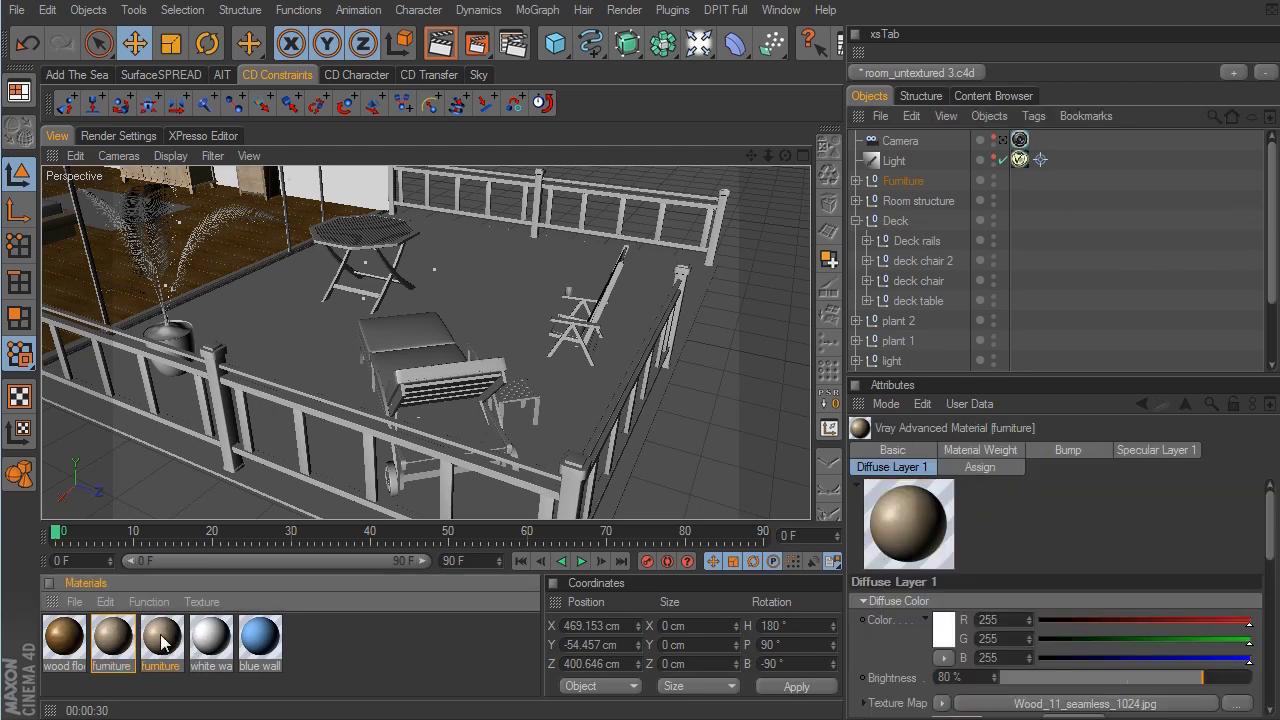
double_click(160, 643)
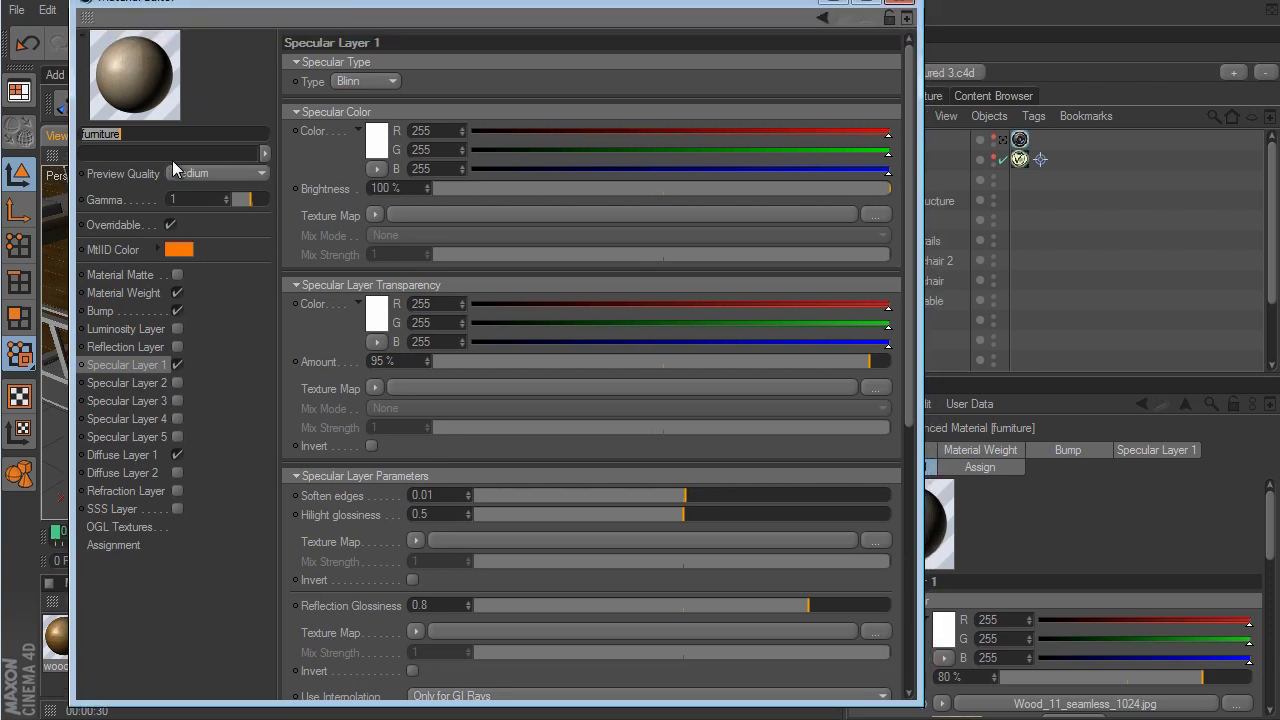
type("deck wood")
key("Return")
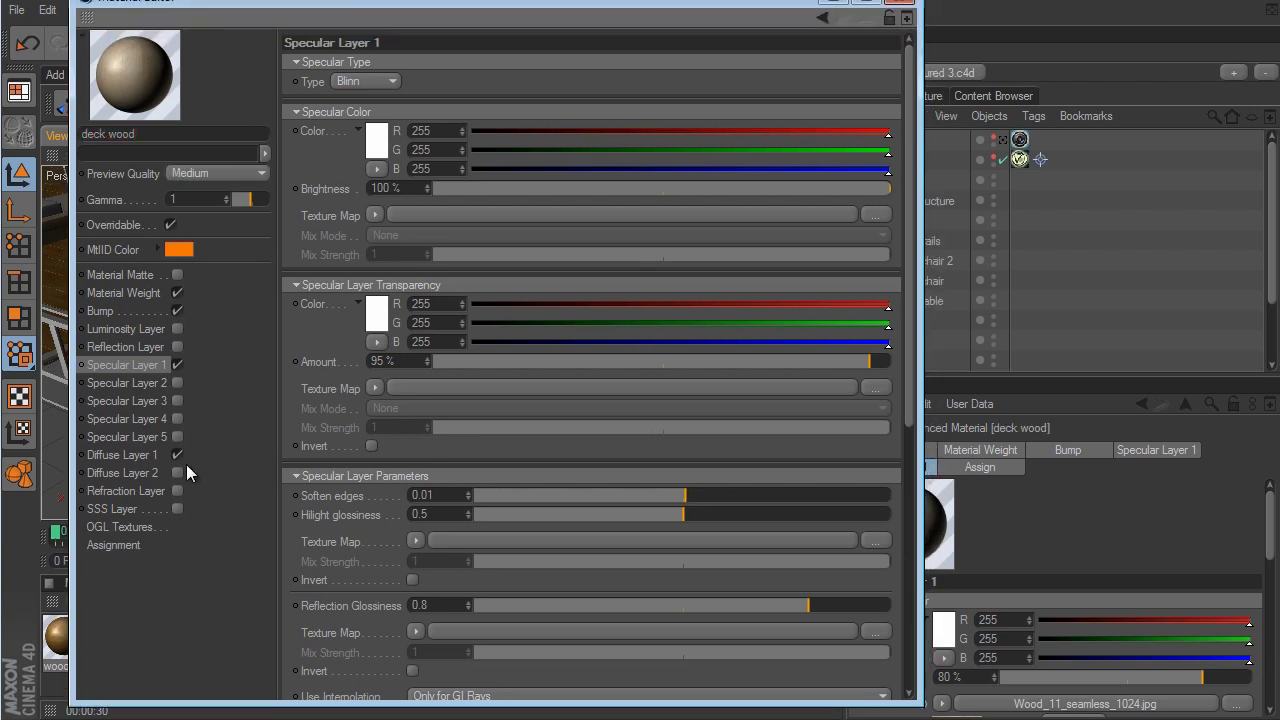
Load Wood_10_seamless_1024 as the deck wood's Diffuse Layer 1 texture map and open its Specular Layer 1 settings
left_click(142, 458)
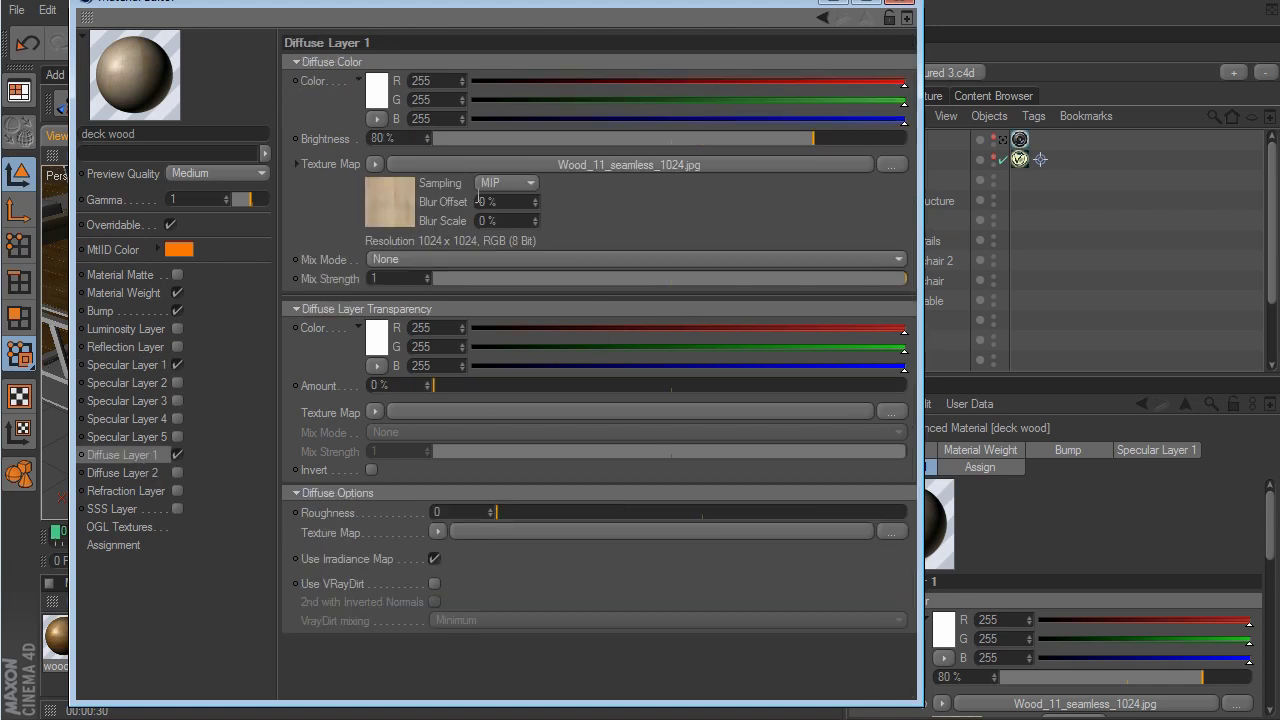
left_click(375, 164)
left_click(400, 204)
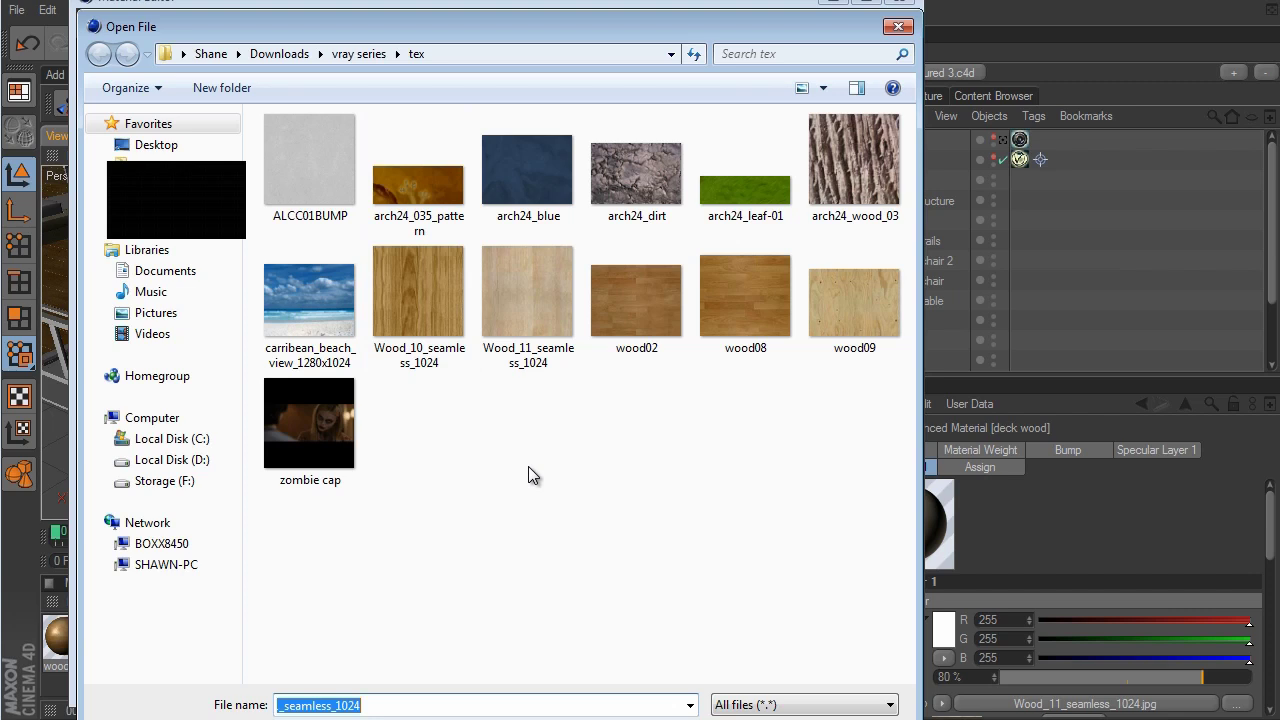
left_click(415, 298)
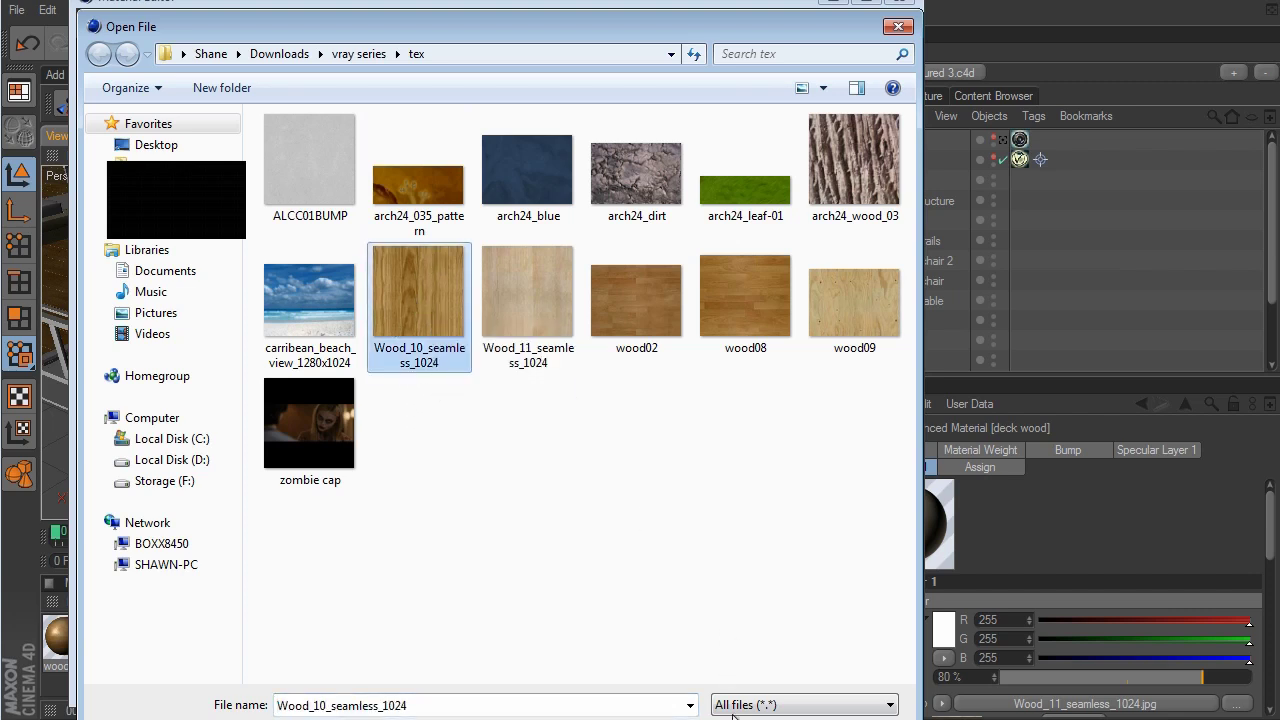
key("Return")
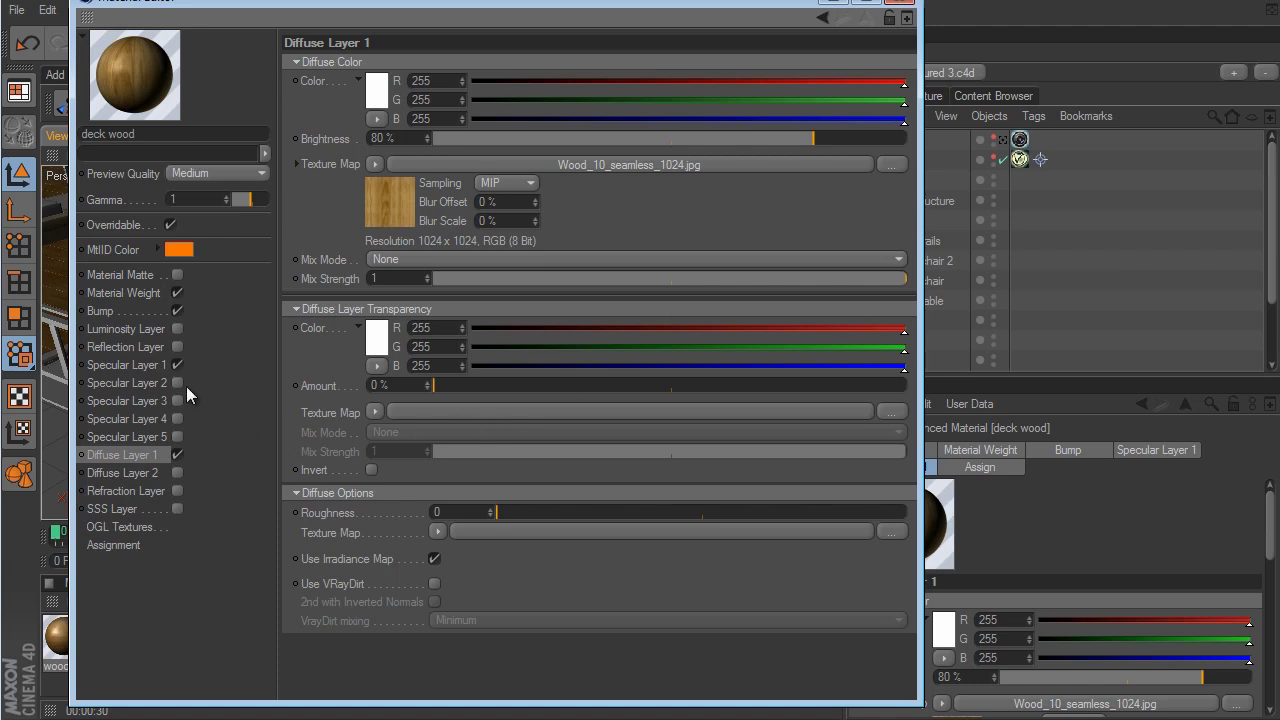
left_click(140, 366)
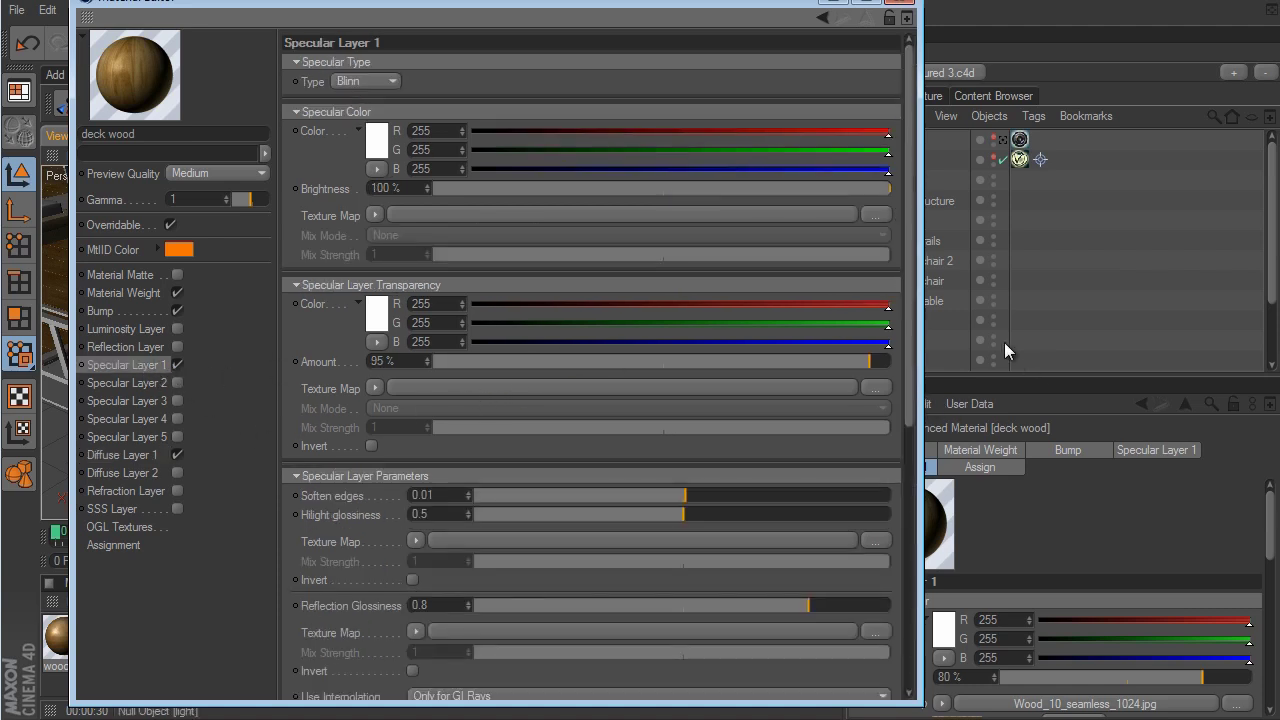
scroll(908, 323, "down", 5)
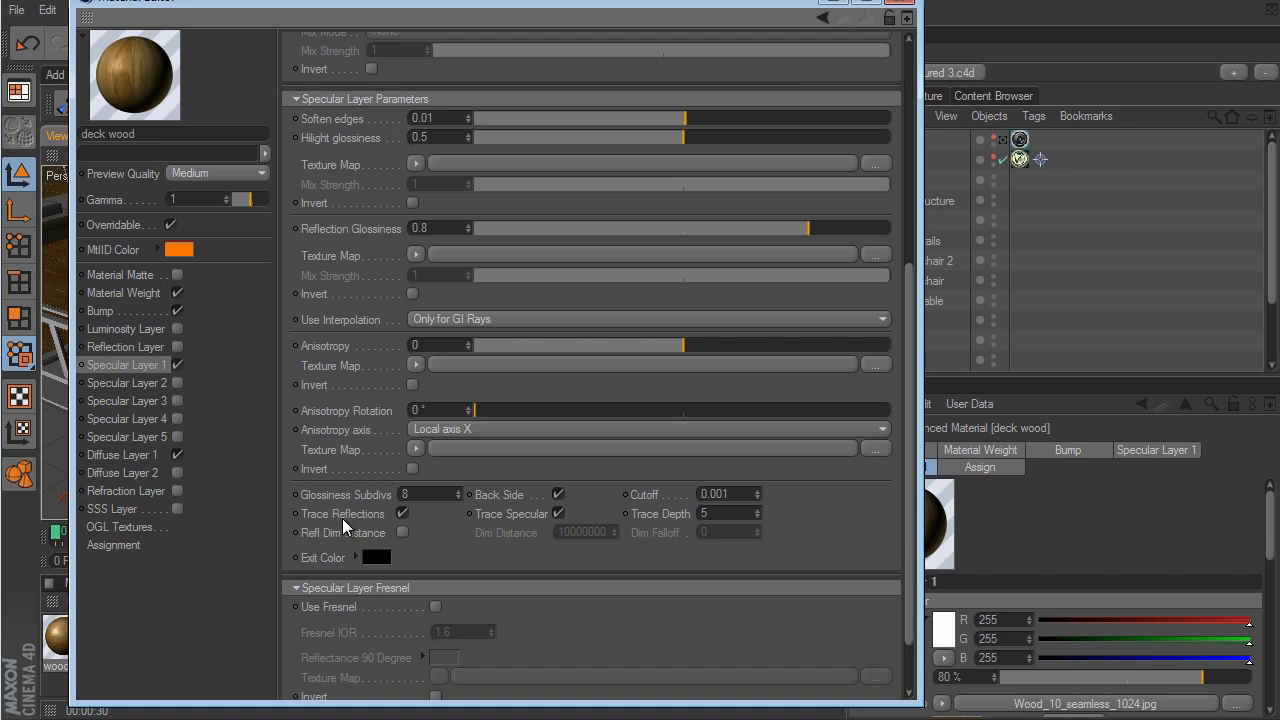
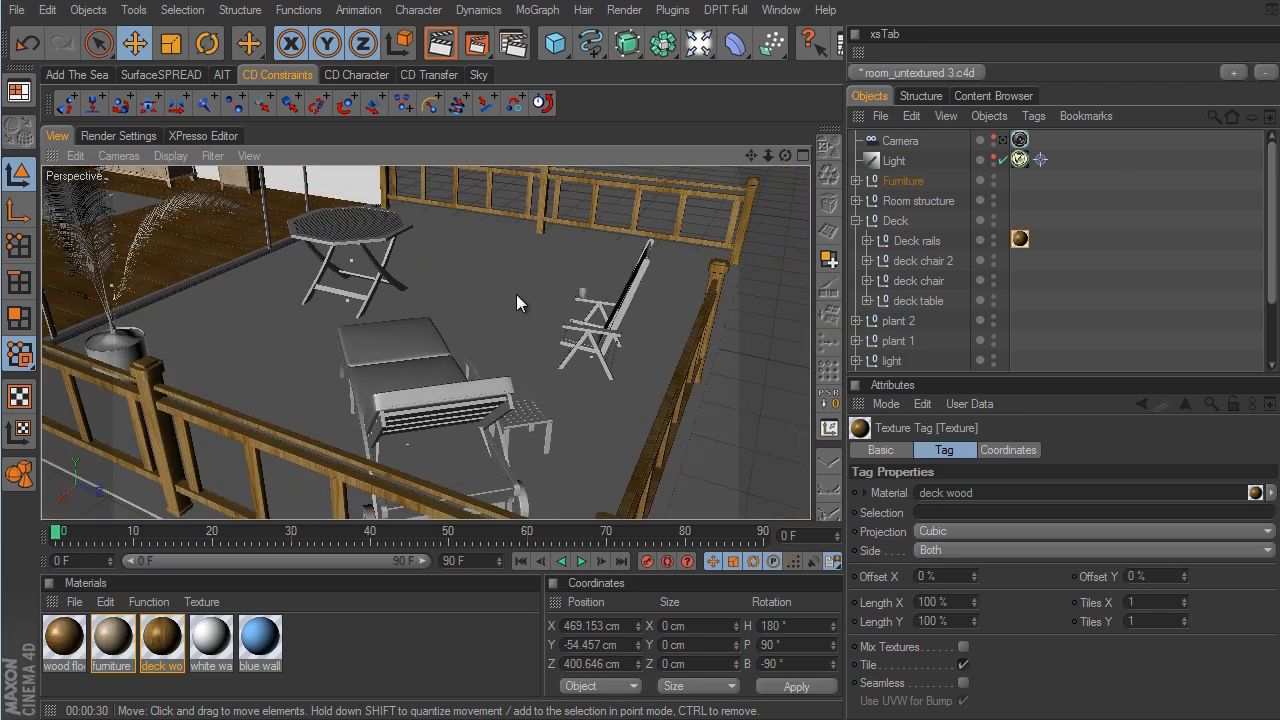
Try a copy of the Deck rails' deck wood texture tag on the floor object, and delete it again
left_click(508, 284)
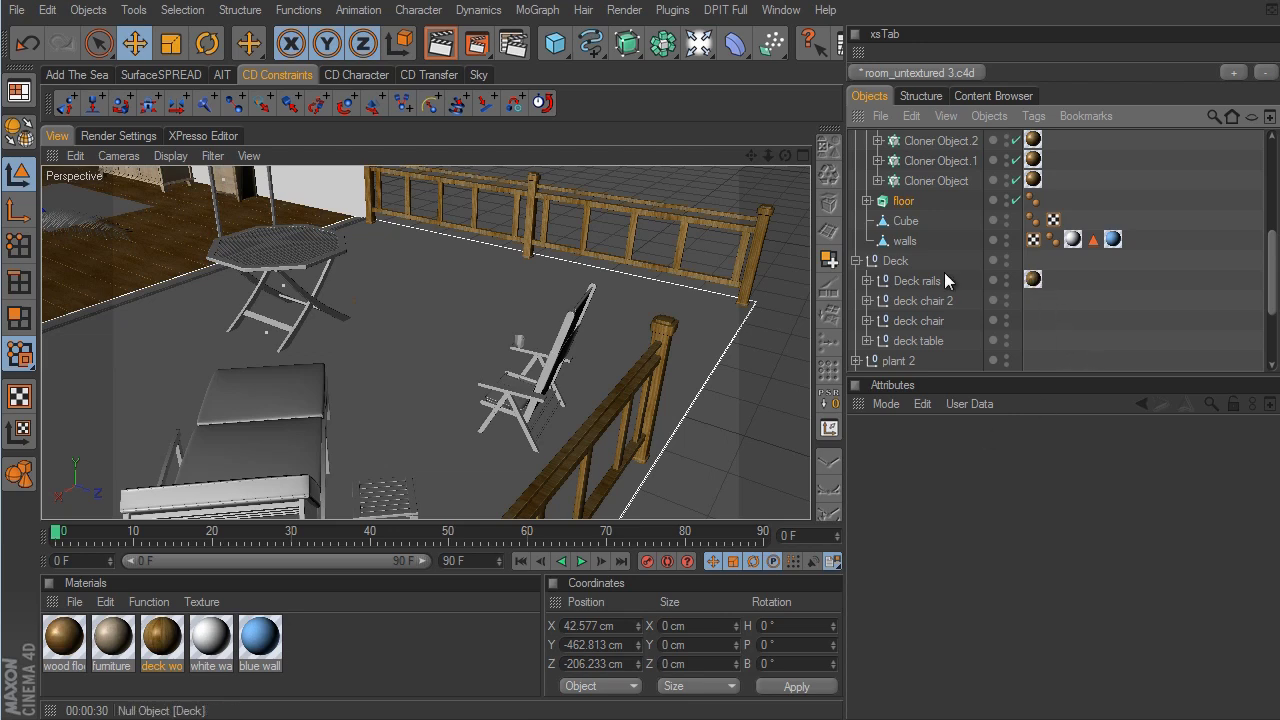
left_click(1033, 280)
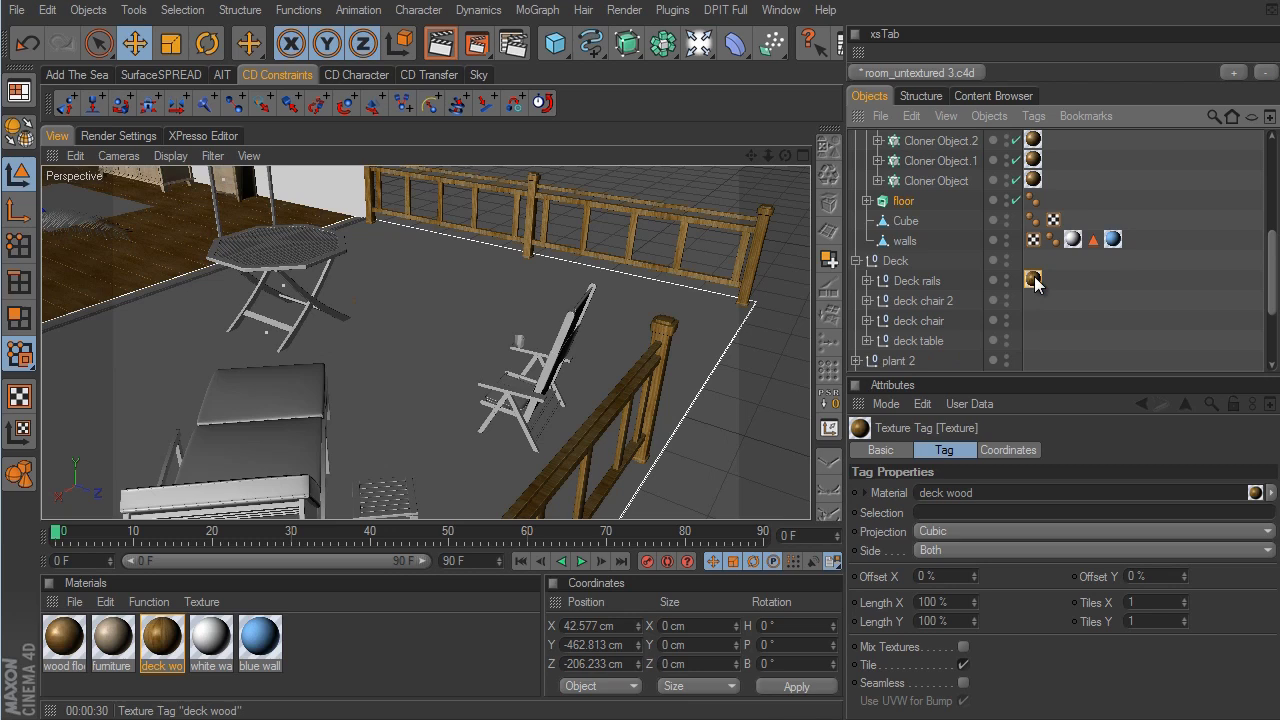
left_click_drag(1035, 283, 1022, 192, "ctrl")
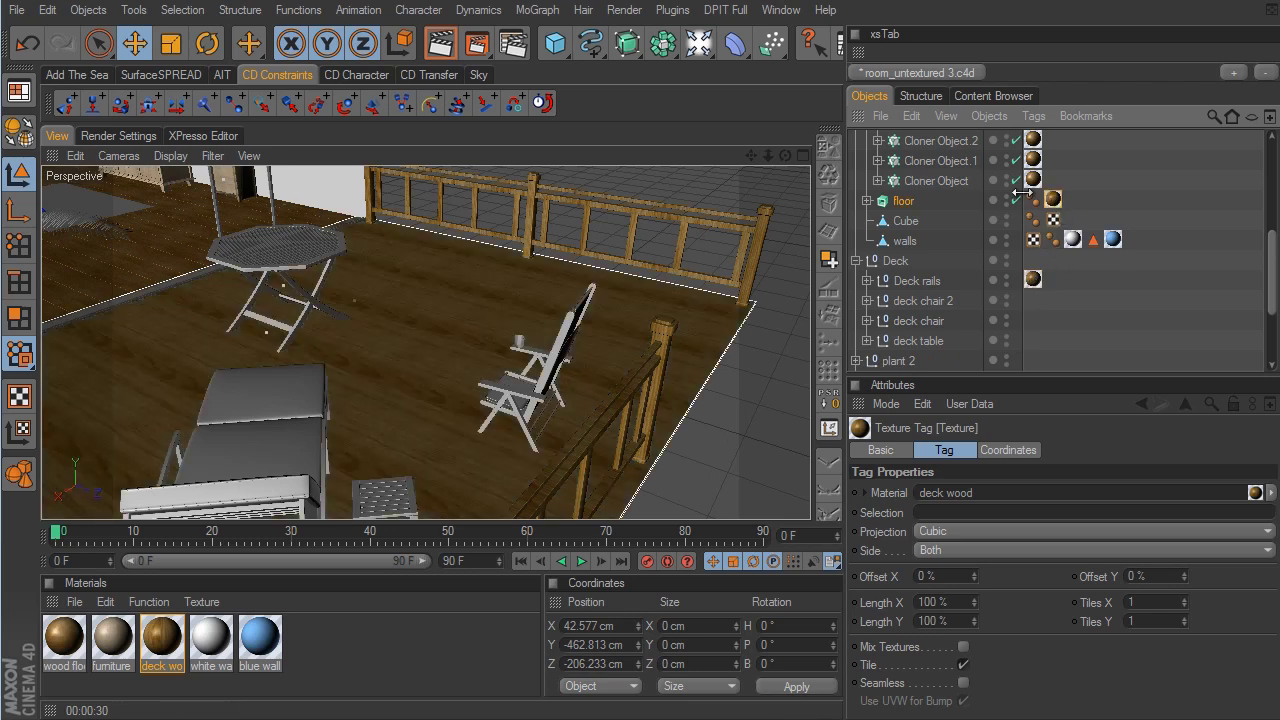
scroll(505, 396, "down", 6)
mouse_move(744, 394)
left_mouse_down("alt")
mouse_move(724, 408)
mouse_move(437, 408)
mouse_move(764, 386)
mouse_move(750, 392)
left_mouse_up("alt")
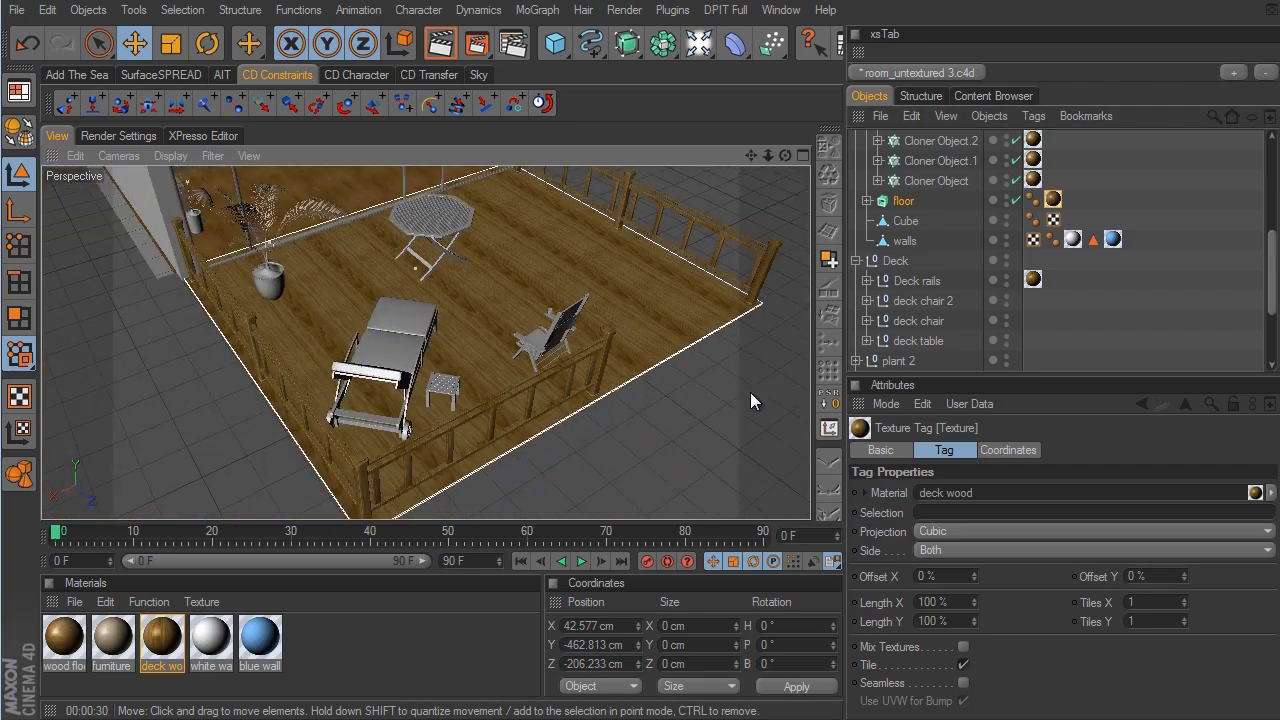
scroll(751, 393, "up", 5)
scroll(752, 394, "down", 2)
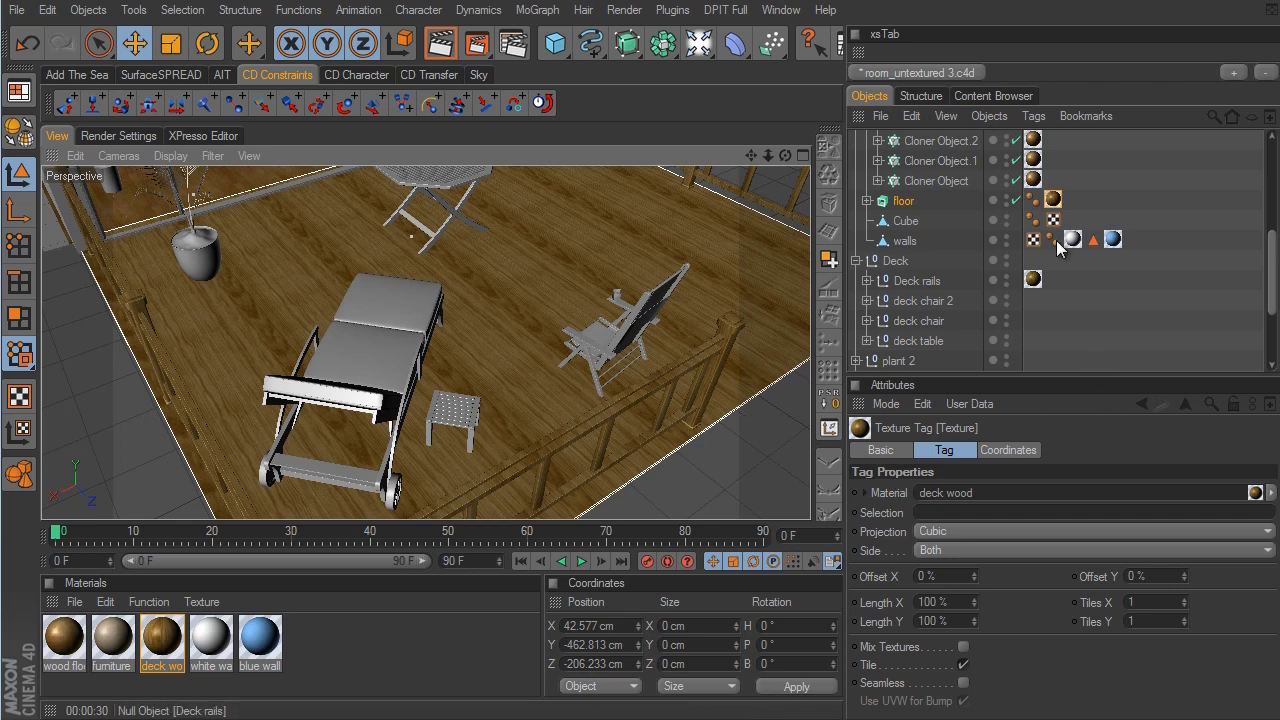
left_click(1053, 200)
key("Delete")
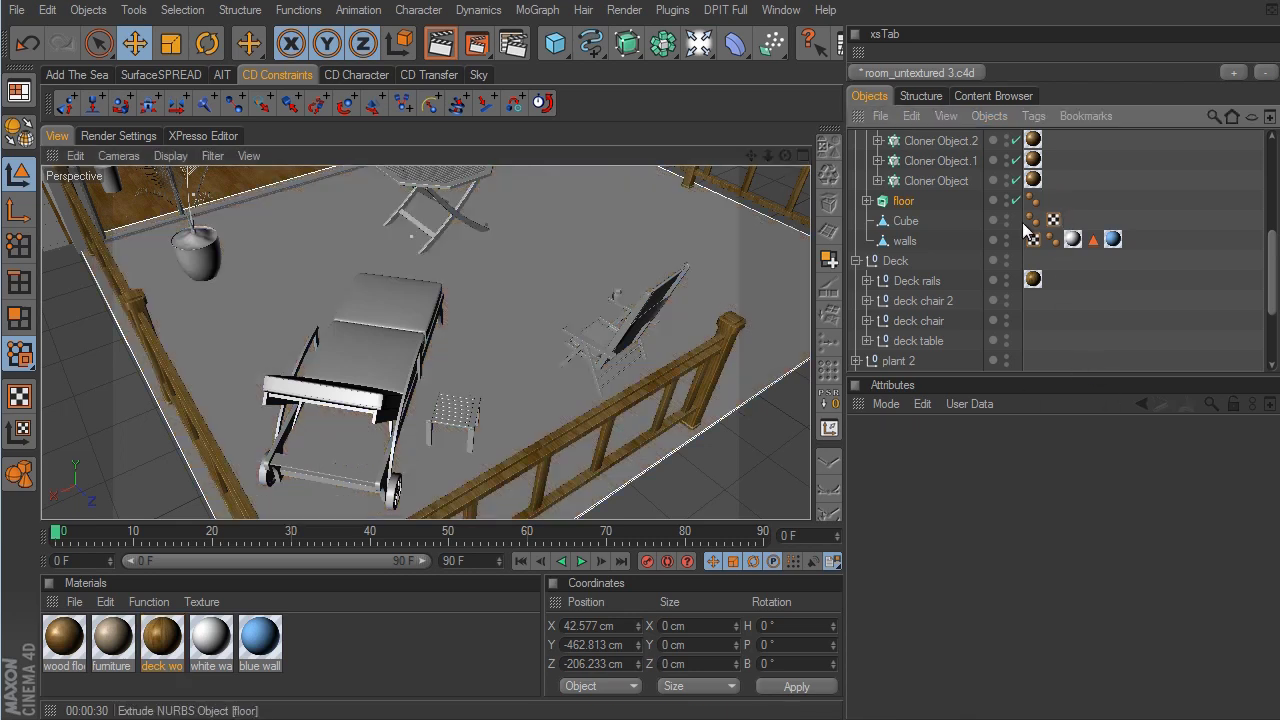
Duplicate the deck wood material and set the copy's Diffuse Layer 1 texture map to wood02.JPG
left_click(163, 640)
left_click_drag(163, 640, 210, 636, "ctrl")
double_click(210, 634)
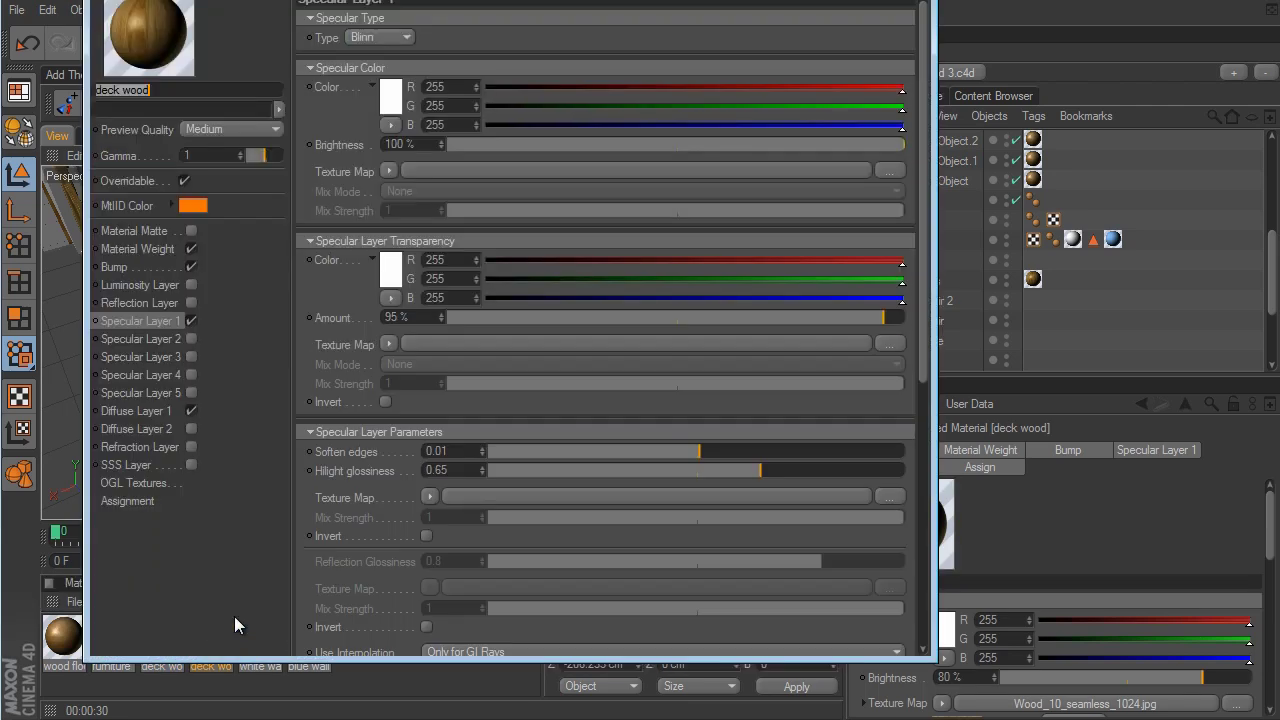
left_click(162, 412)
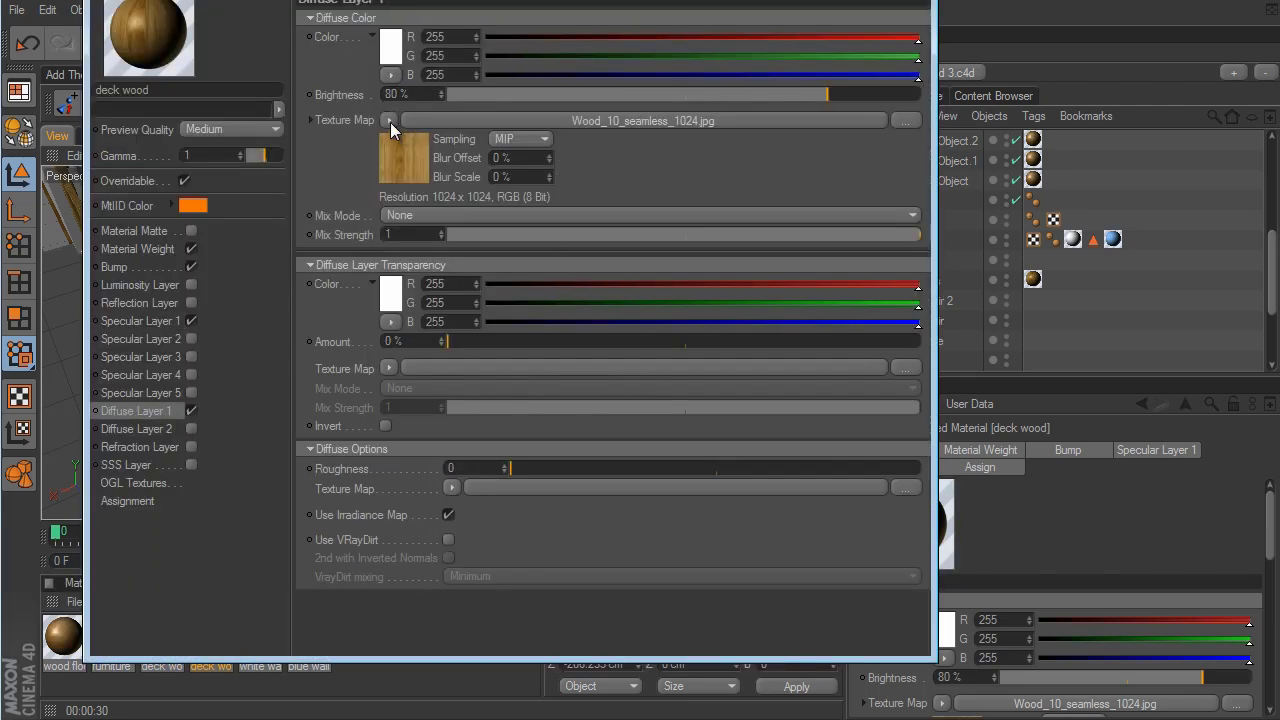
left_click(389, 121)
left_click(419, 159)
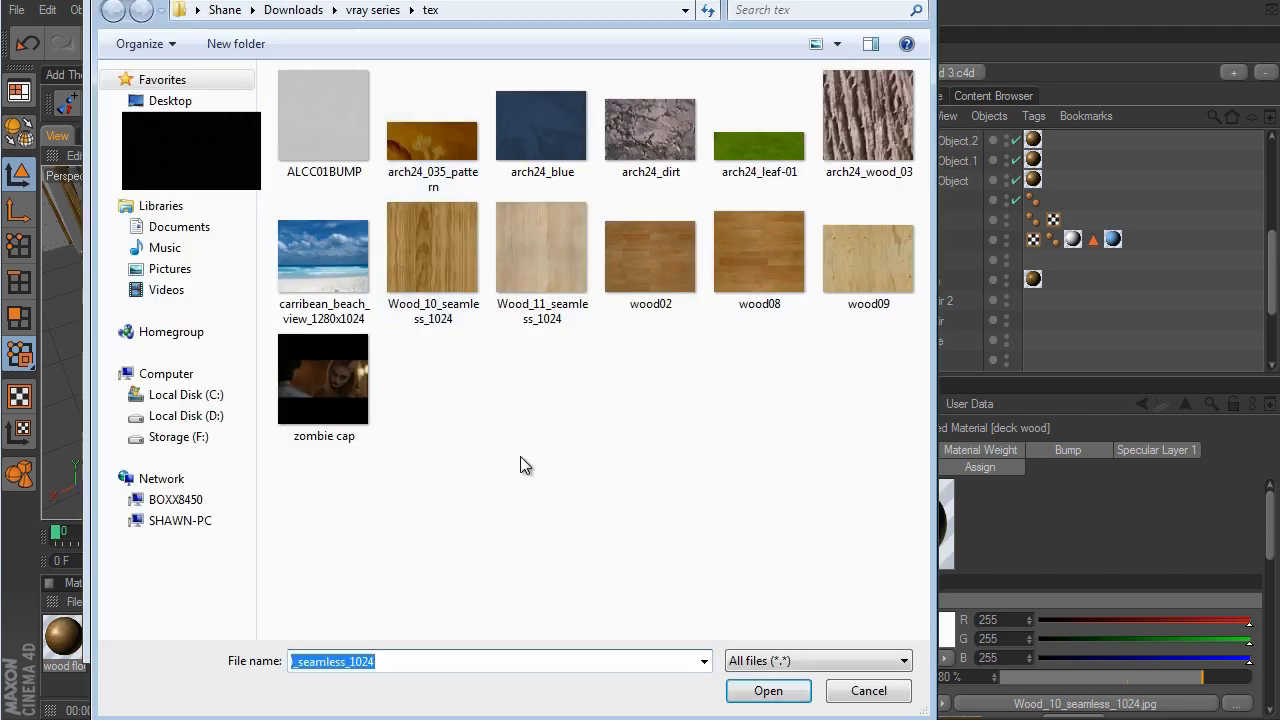
left_click(658, 270)
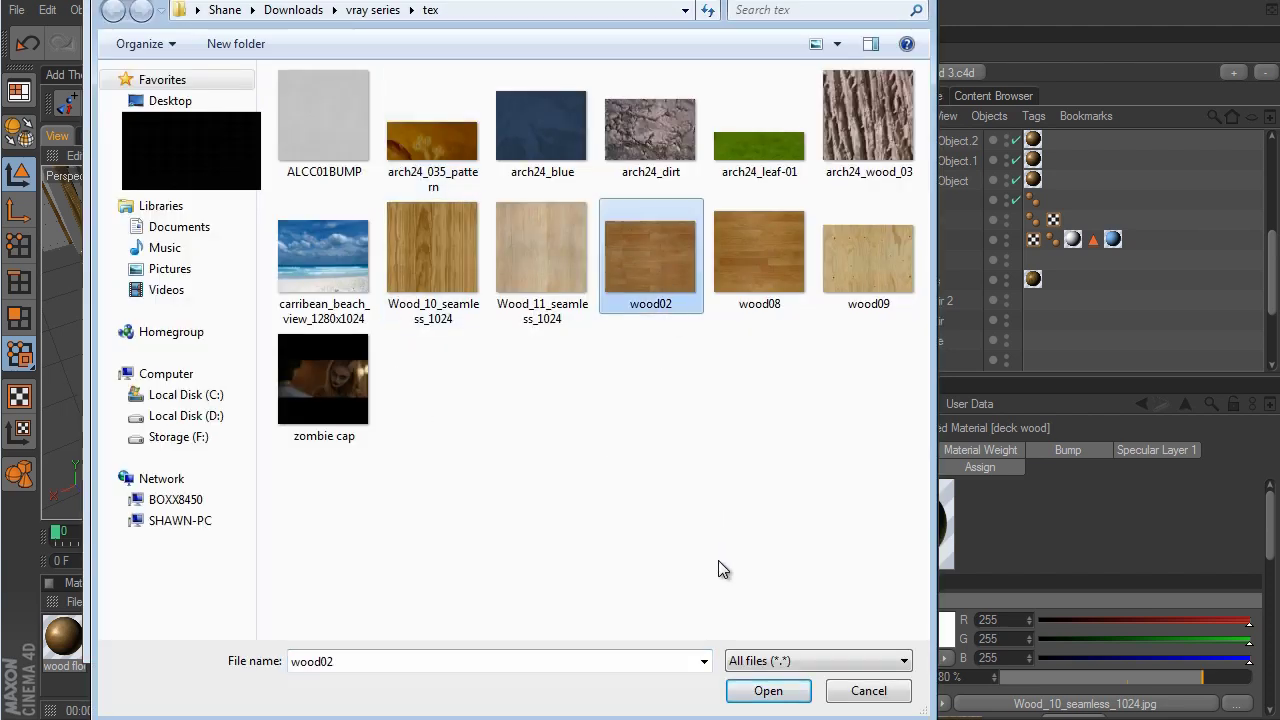
left_click(757, 692)
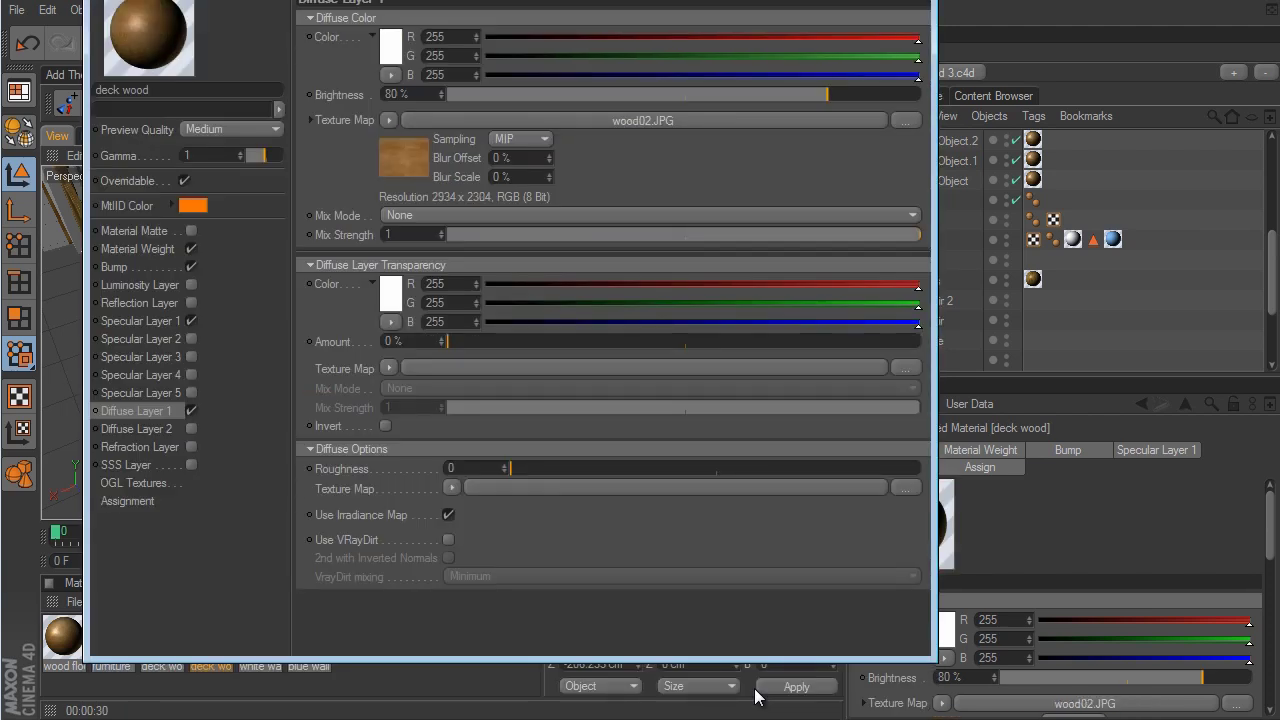
Rename the duplicated deck wood material as "deck floor"
double_click(180, 89)
type("deck")
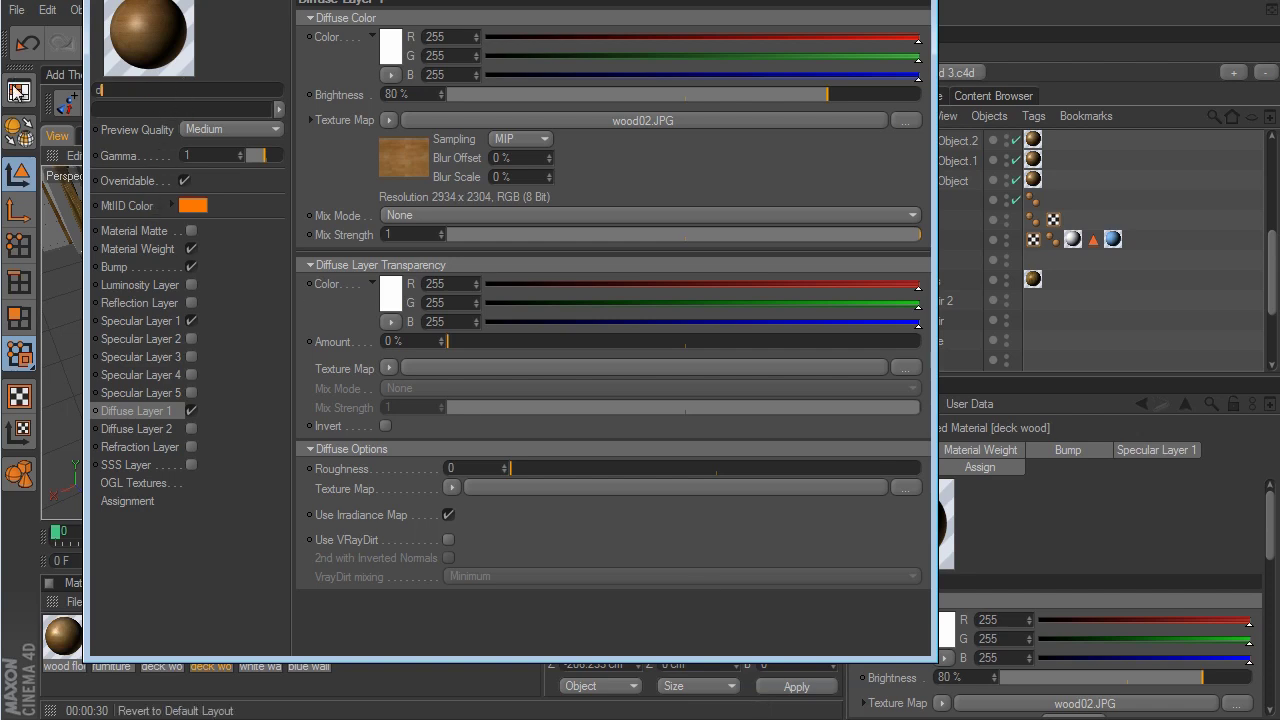
type(" floor")
key("Return")
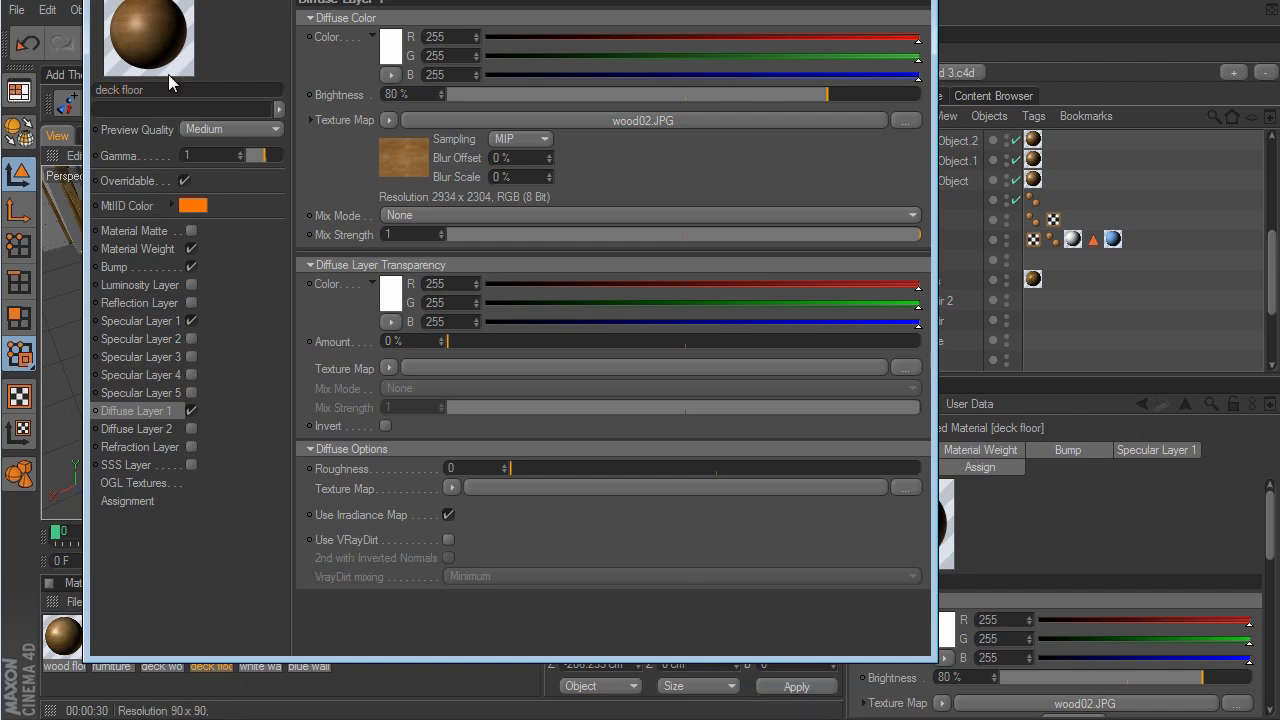
Apply the deck floor material to the floor object with Cubic projection
left_click(916, 10)
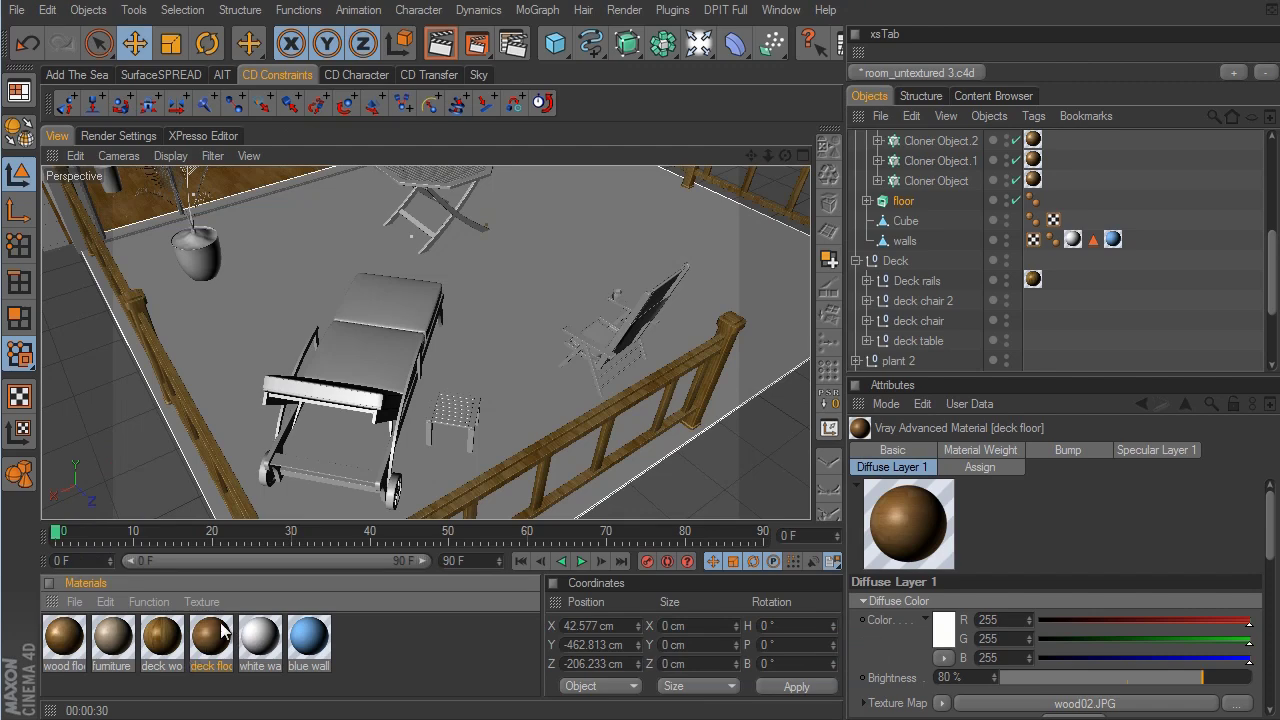
left_click_drag(213, 635, 908, 201)
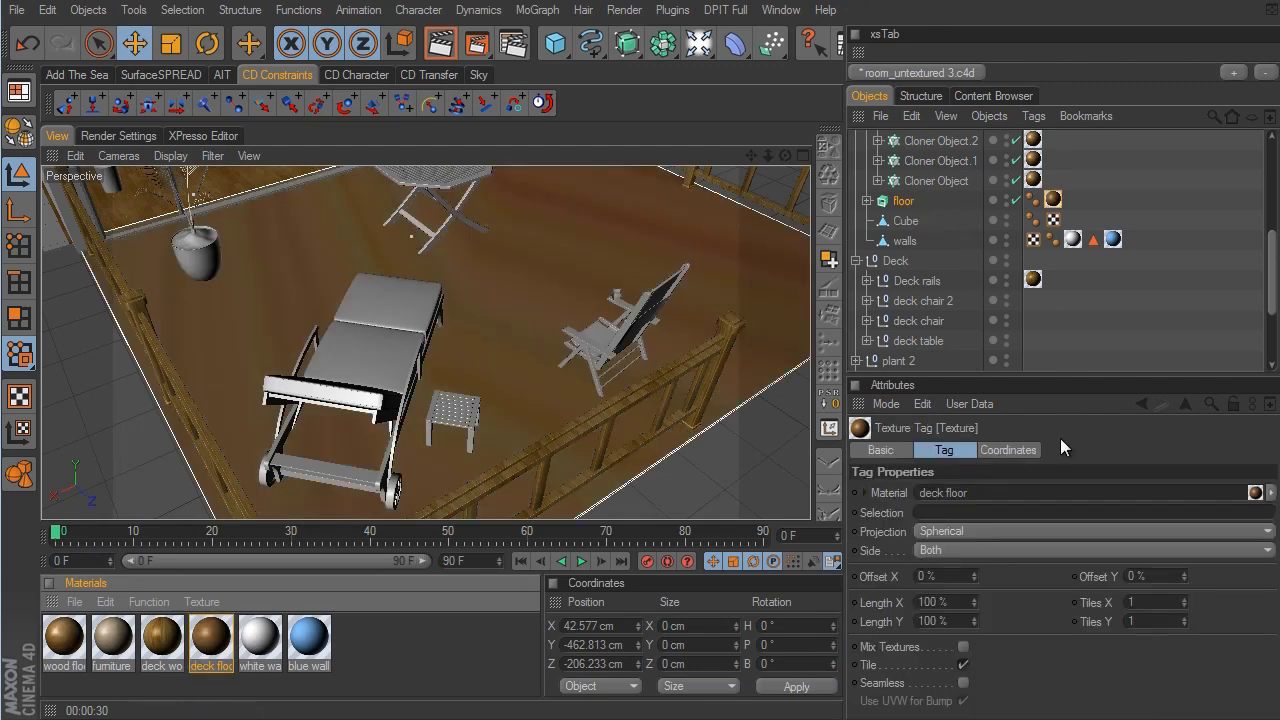
left_click(964, 534)
left_click(952, 605)
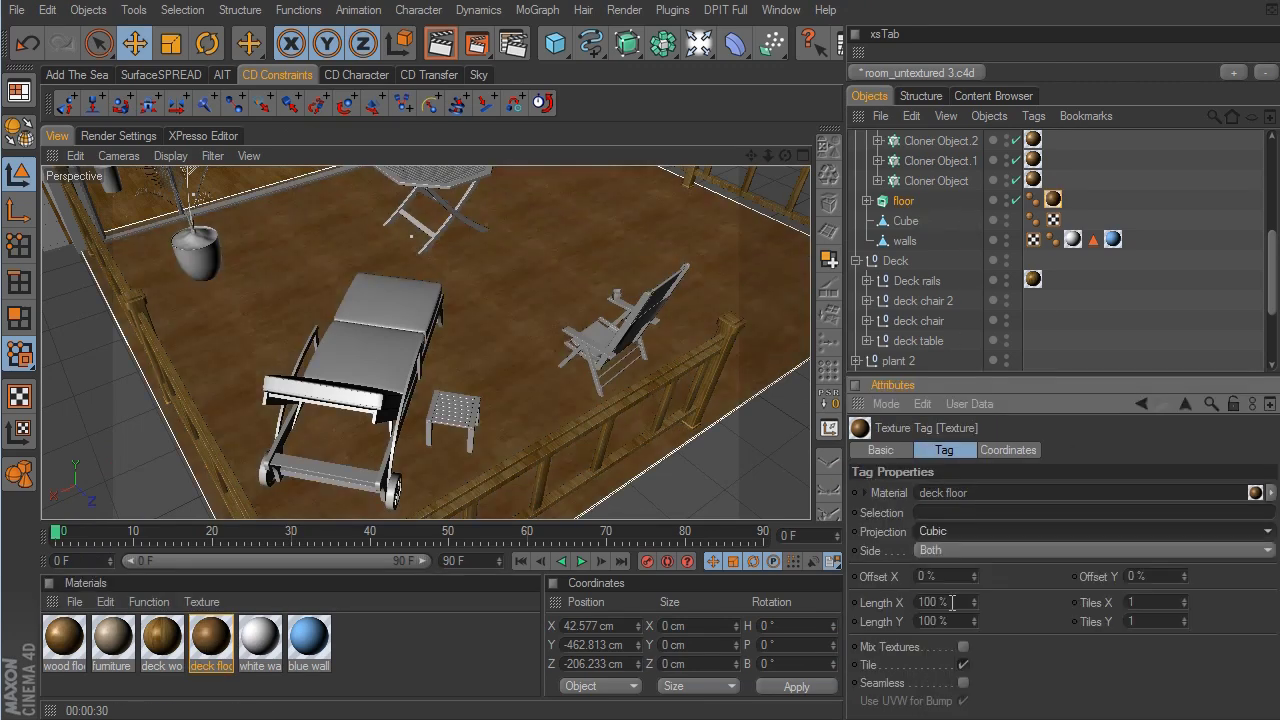
scroll(753, 395, "down", 2)
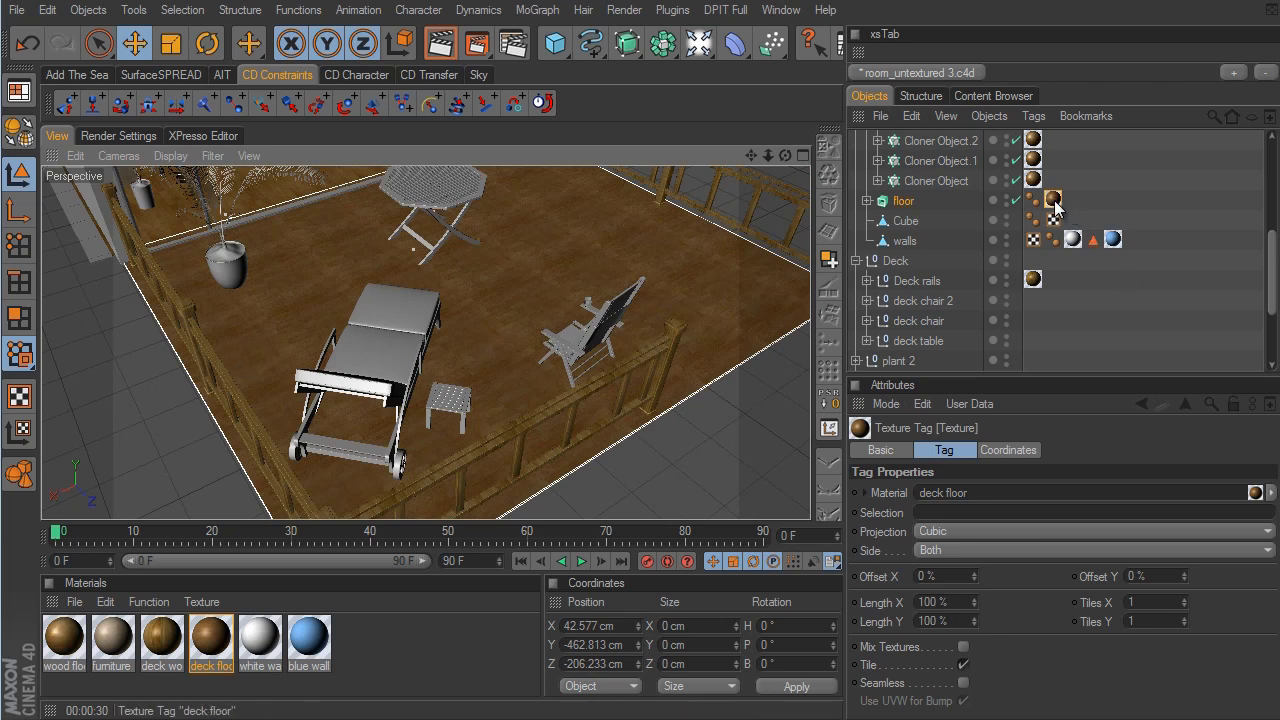
Rotate the floor's texture axis to a heading of 90° and return to moving whole objects
left_click(905, 201)
left_click(19, 428)
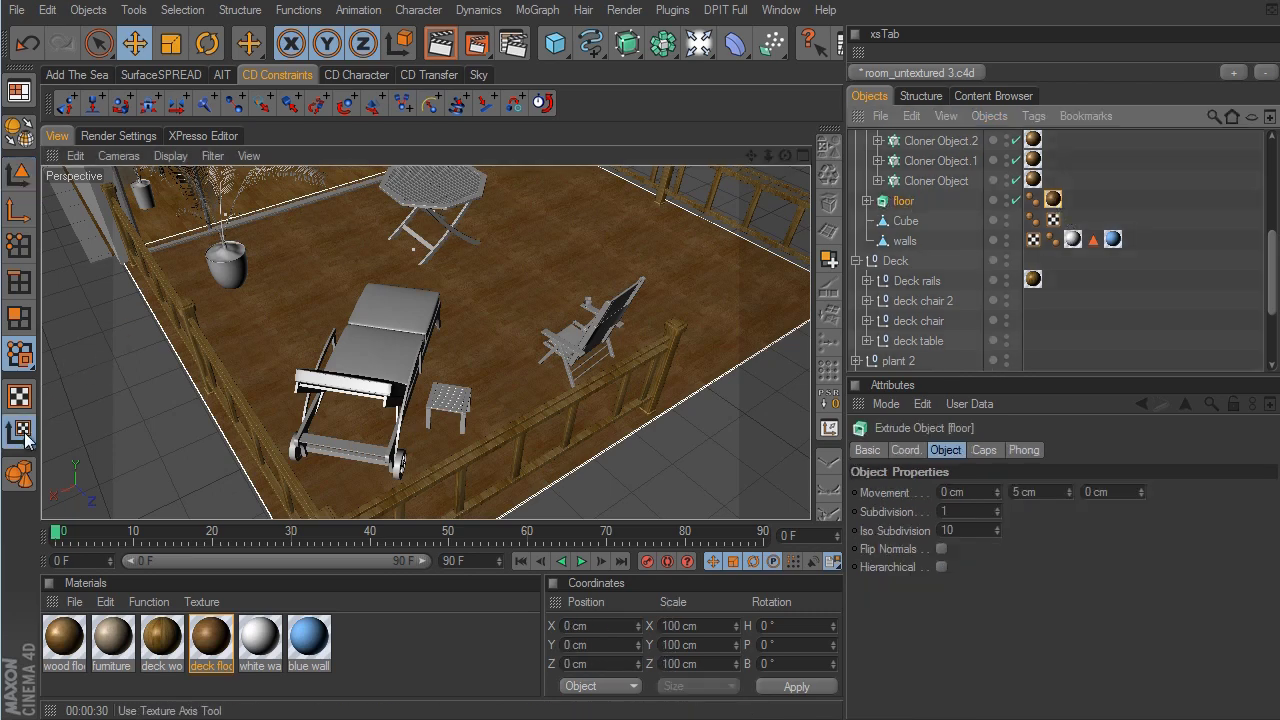
scroll(468, 390, "down", 2)
scroll(772, 420, "down", 5)
scroll(755, 396, "up", 10)
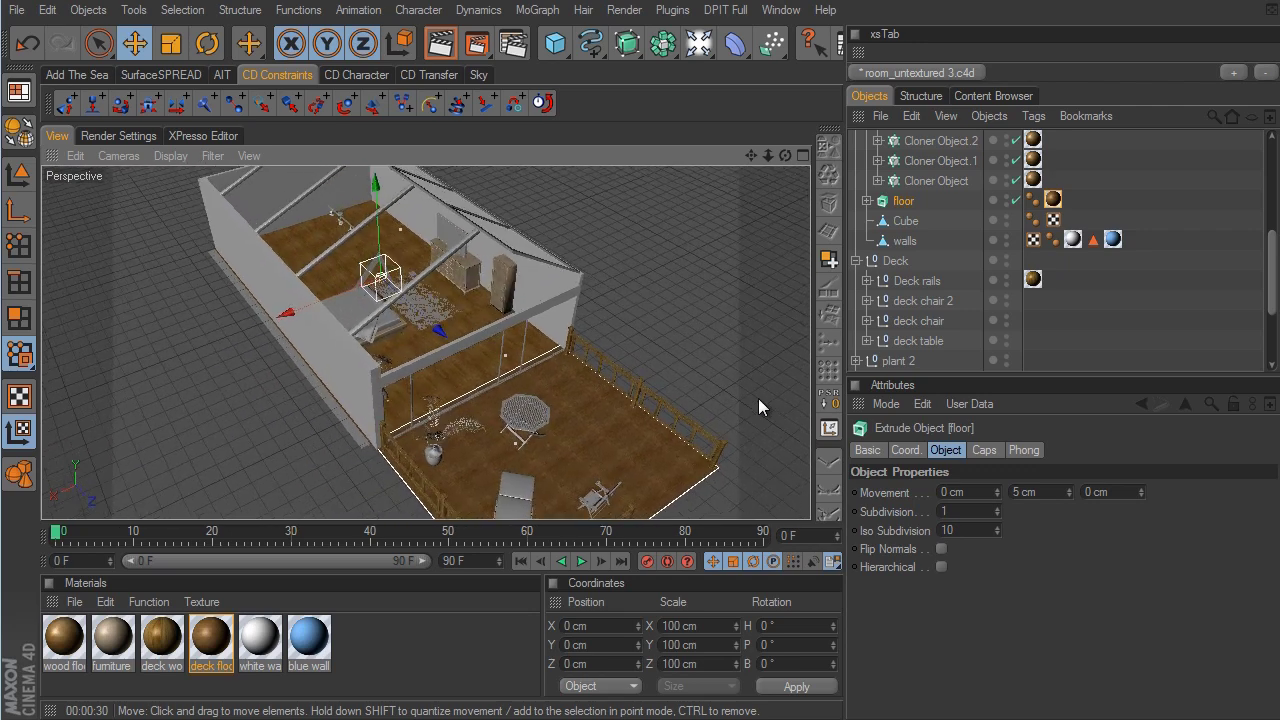
left_click_drag(800, 400, 590, 270, "alt")
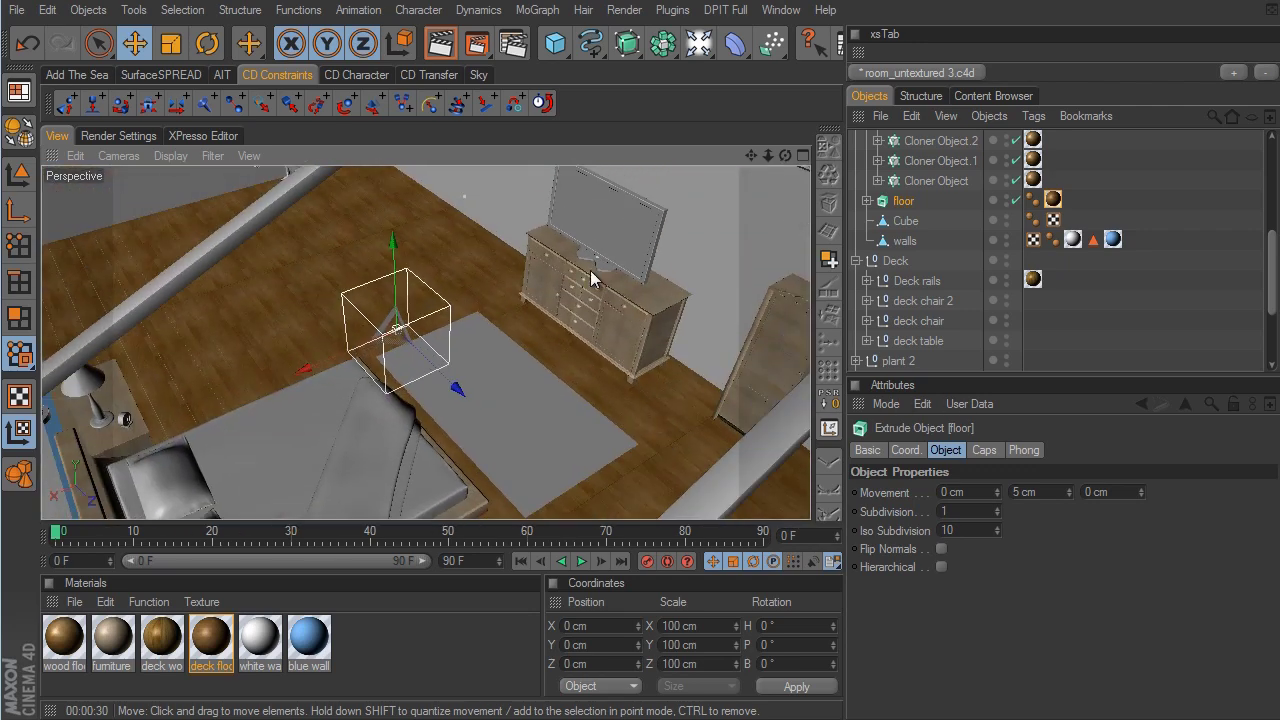
left_click(207, 45)
left_click_drag(408, 372, 508, 324)
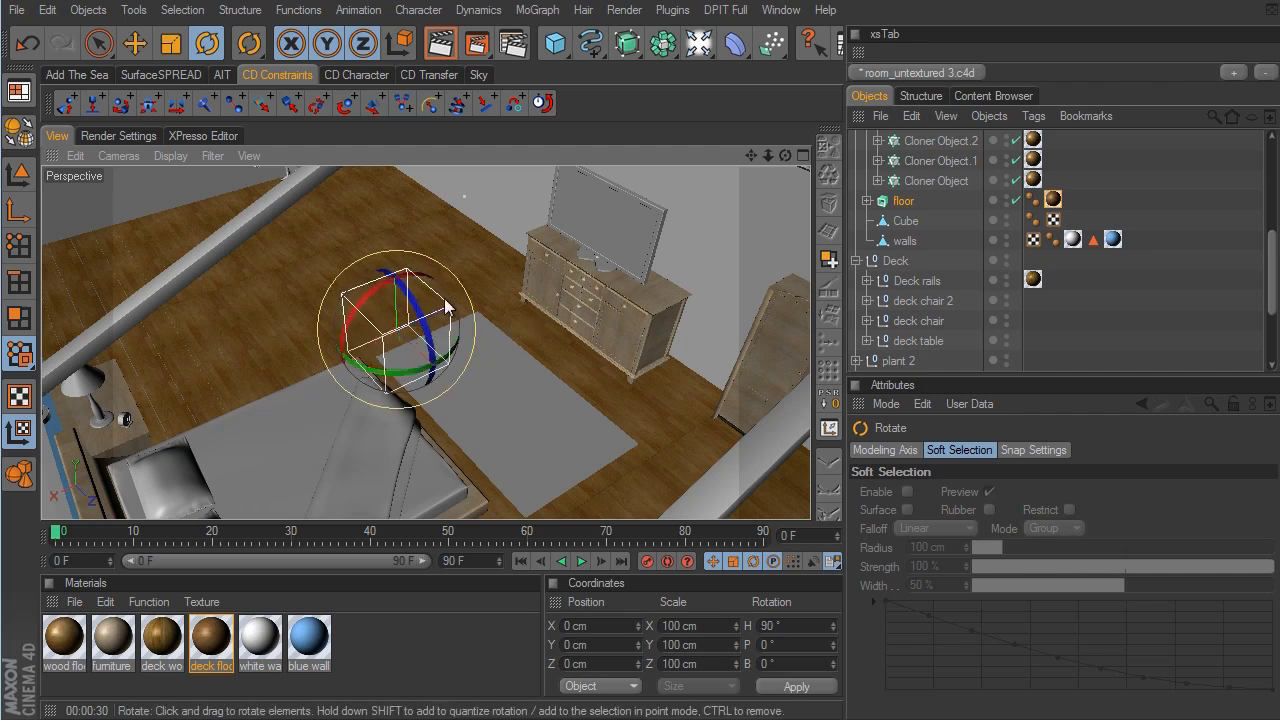
left_click(18, 175)
left_click(133, 45)
Examine the wood grain on the deck floor and rails from several angles and distances
key("h")
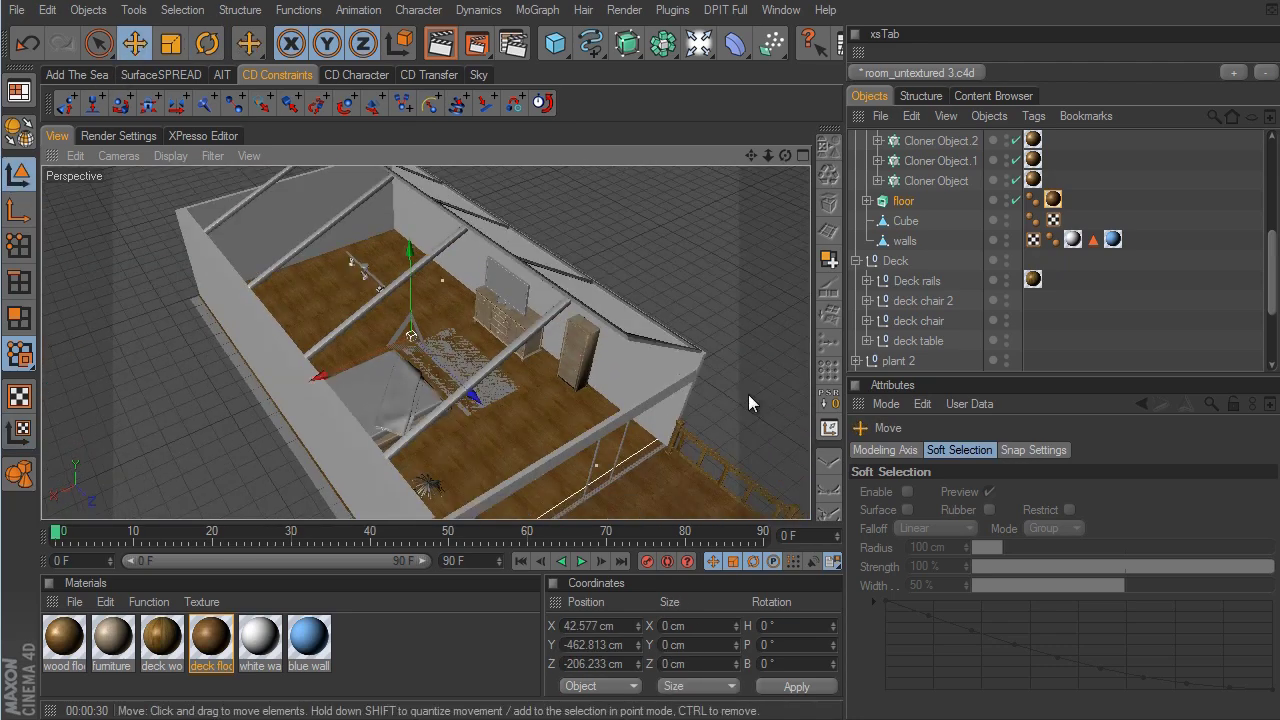
key("o")
scroll(756, 394, "up", 5)
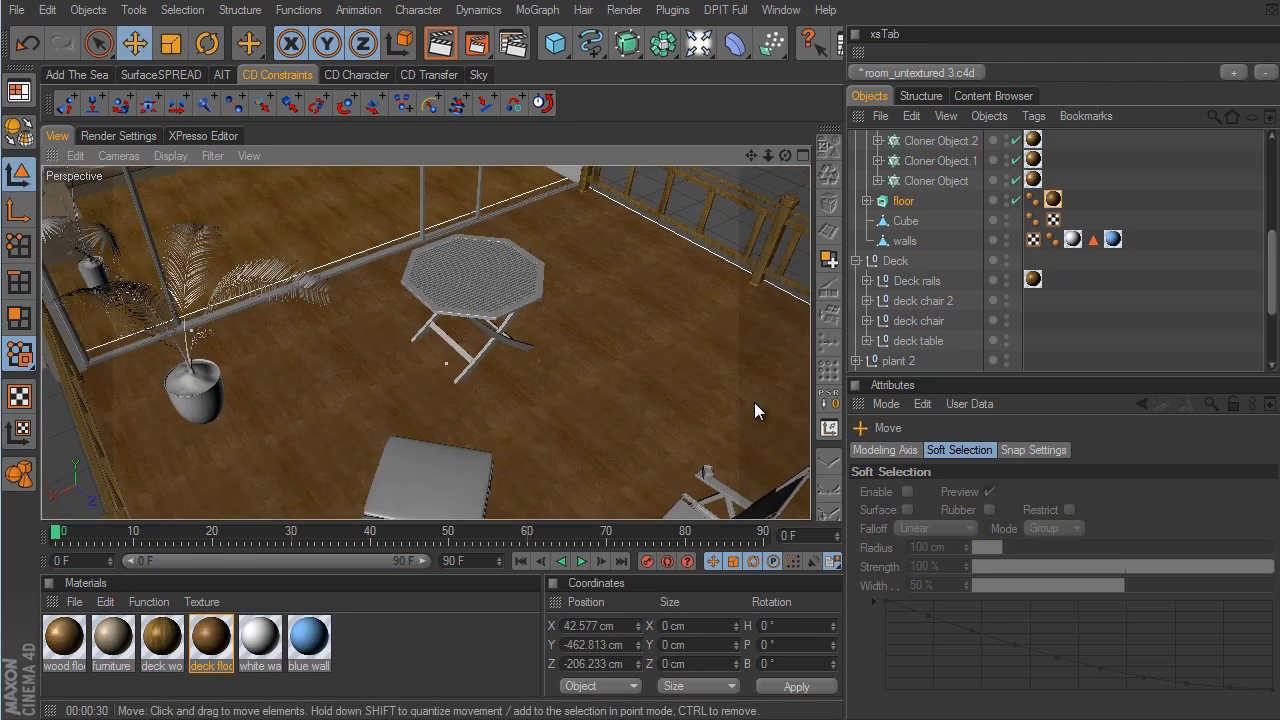
scroll(650, 280, "down", 5)
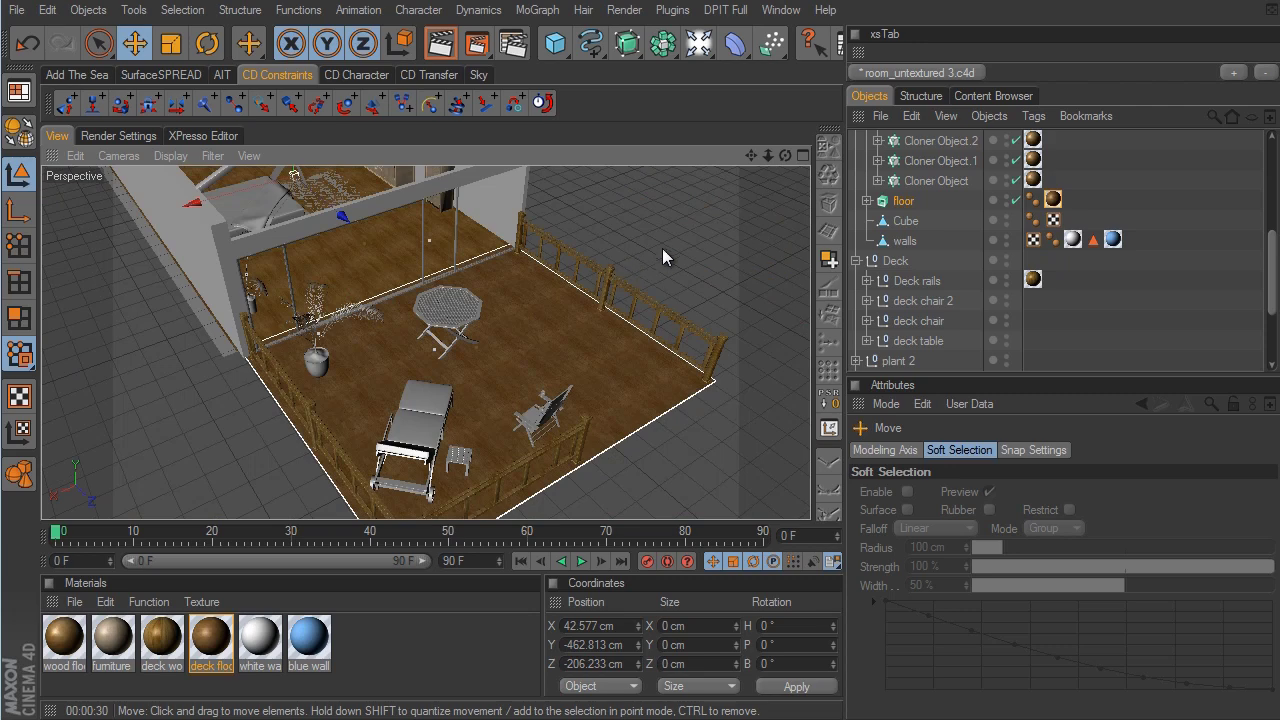
left_click_drag(658, 250, 752, 392, "alt")
scroll(750, 396, "down", 2)
scroll(752, 396, "up", 8)
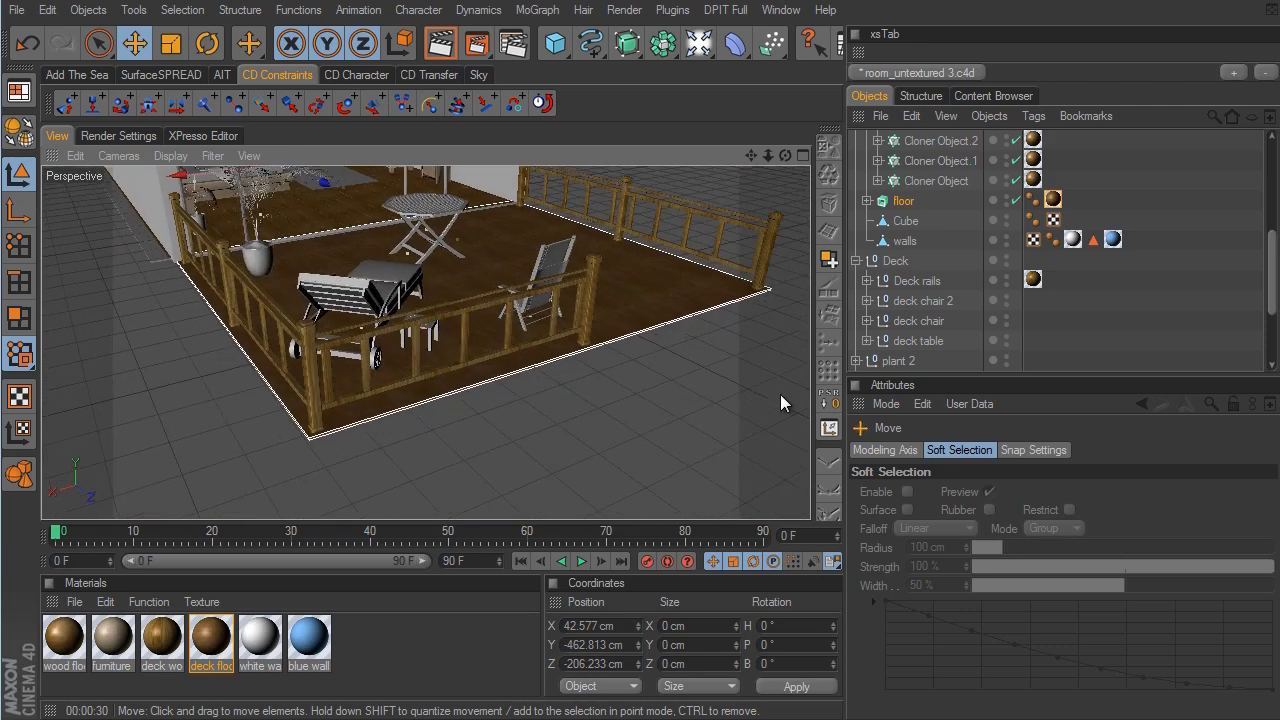
scroll(750, 396, "down", 5)
scroll(1162, 190, "up", 6)
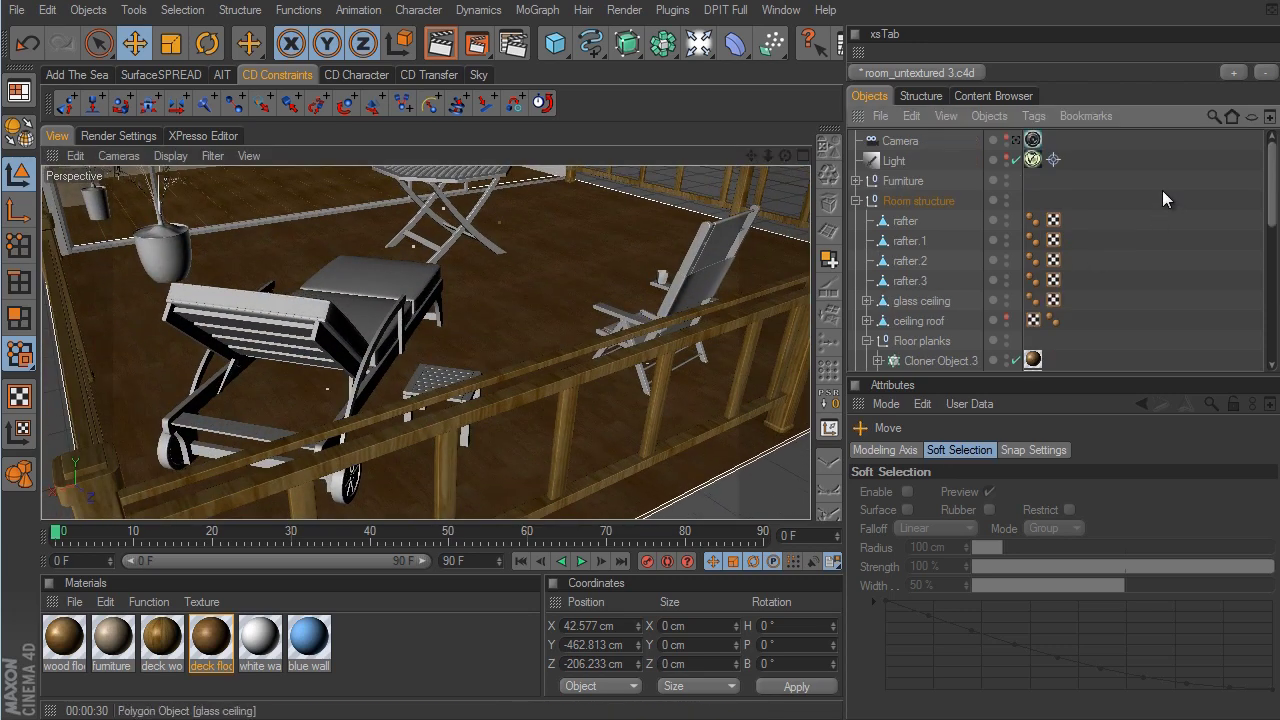
Collapse the Room structure group and copy the Deck rails' deck wood texture tag onto the deck table
left_click(854, 200)
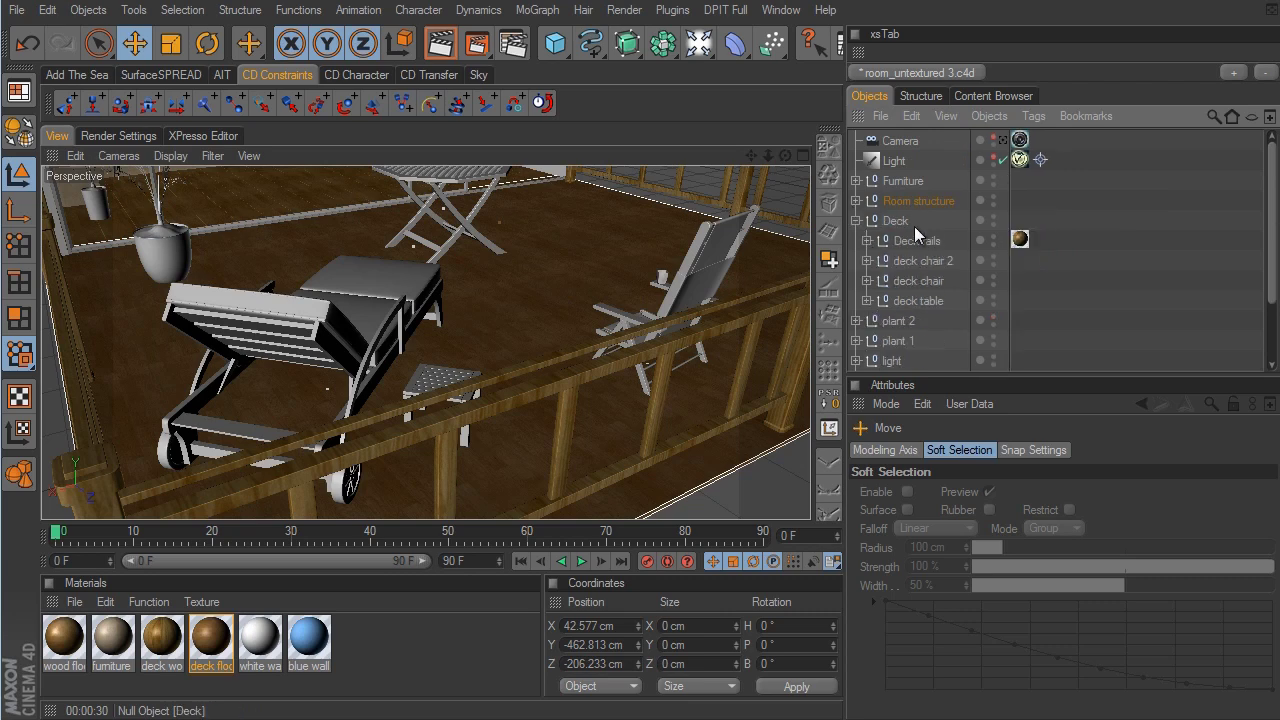
left_click(942, 262)
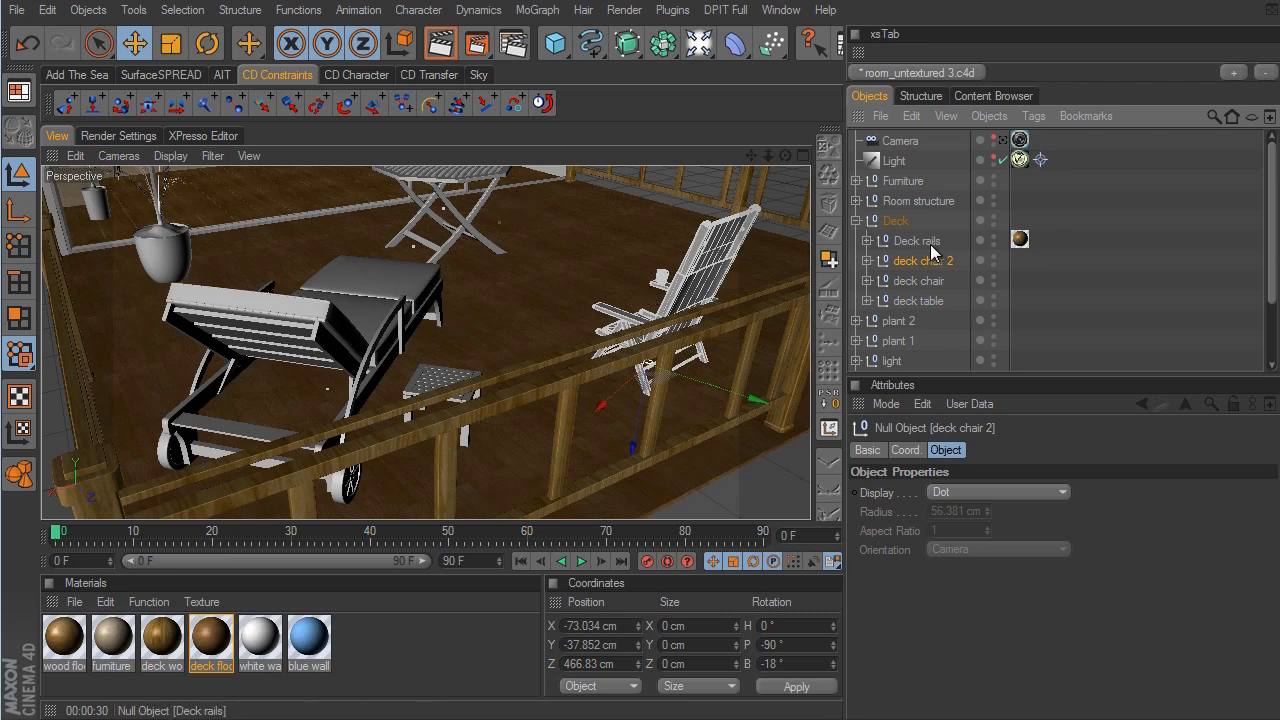
left_click(1021, 241)
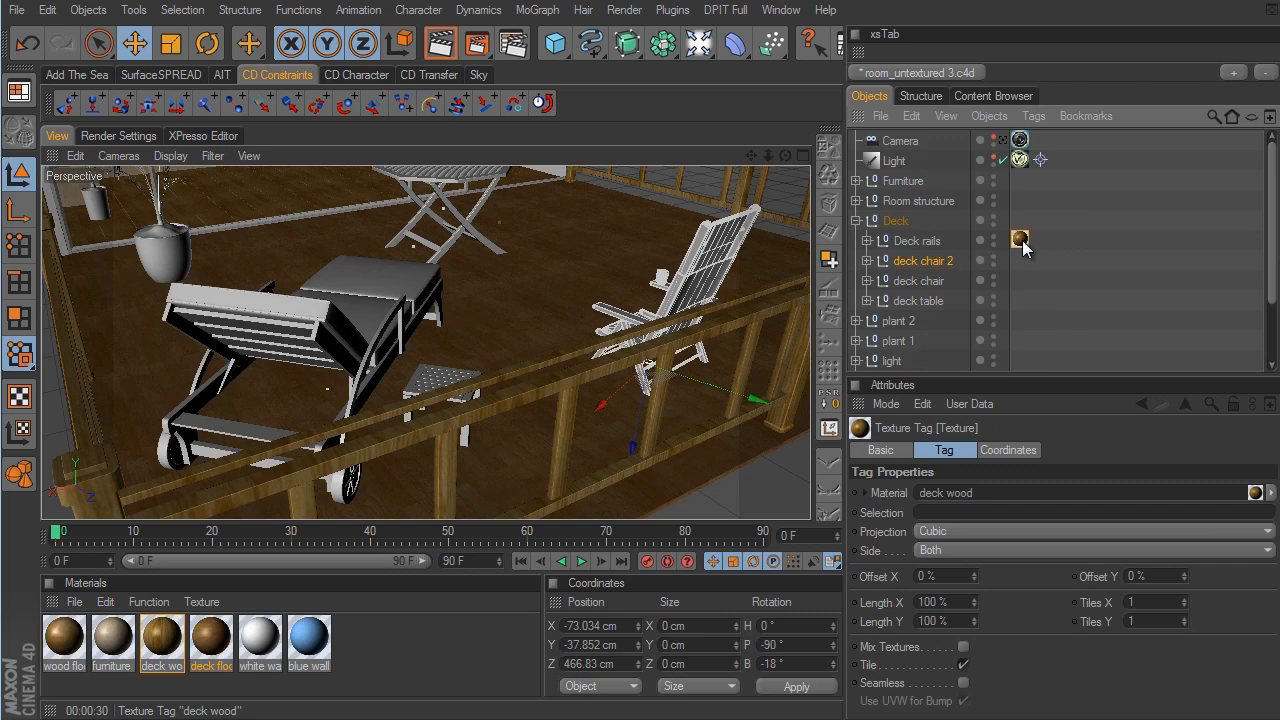
left_click_drag(1020, 267, 1020, 299, "ctrl")
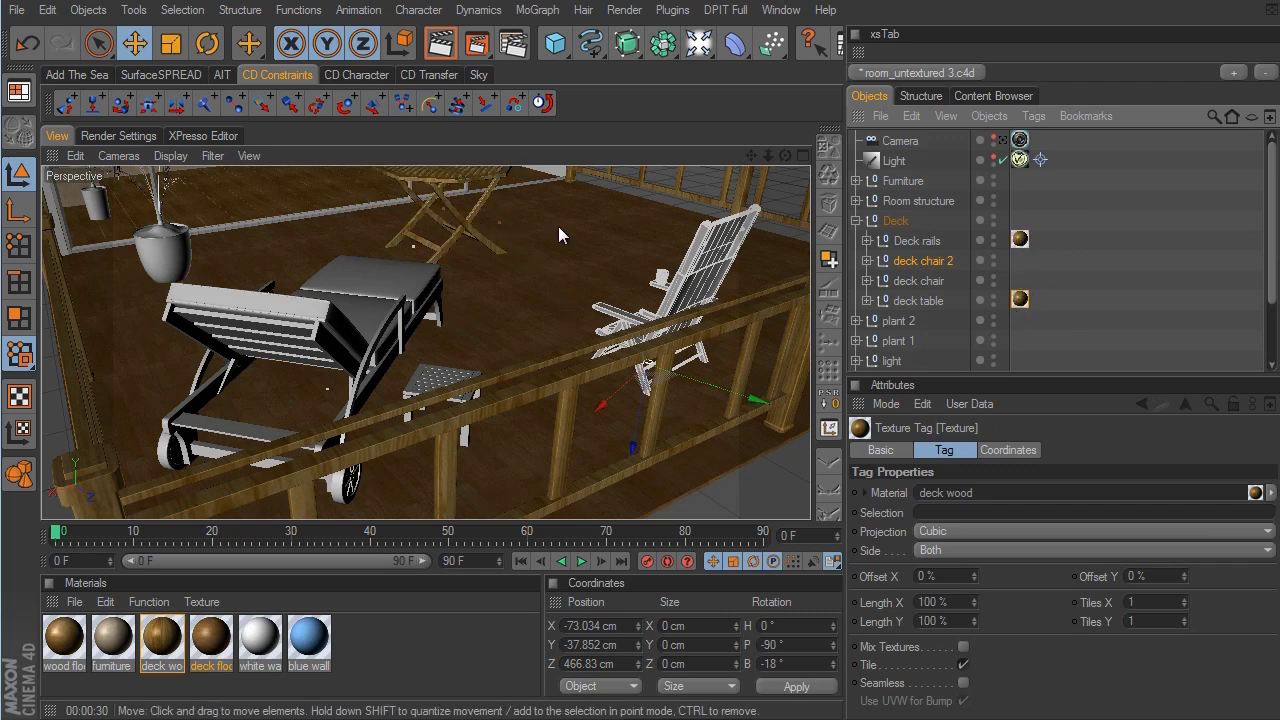
Expand deck chair 2 and inspect its horizontal pad up close
left_click(867, 261)
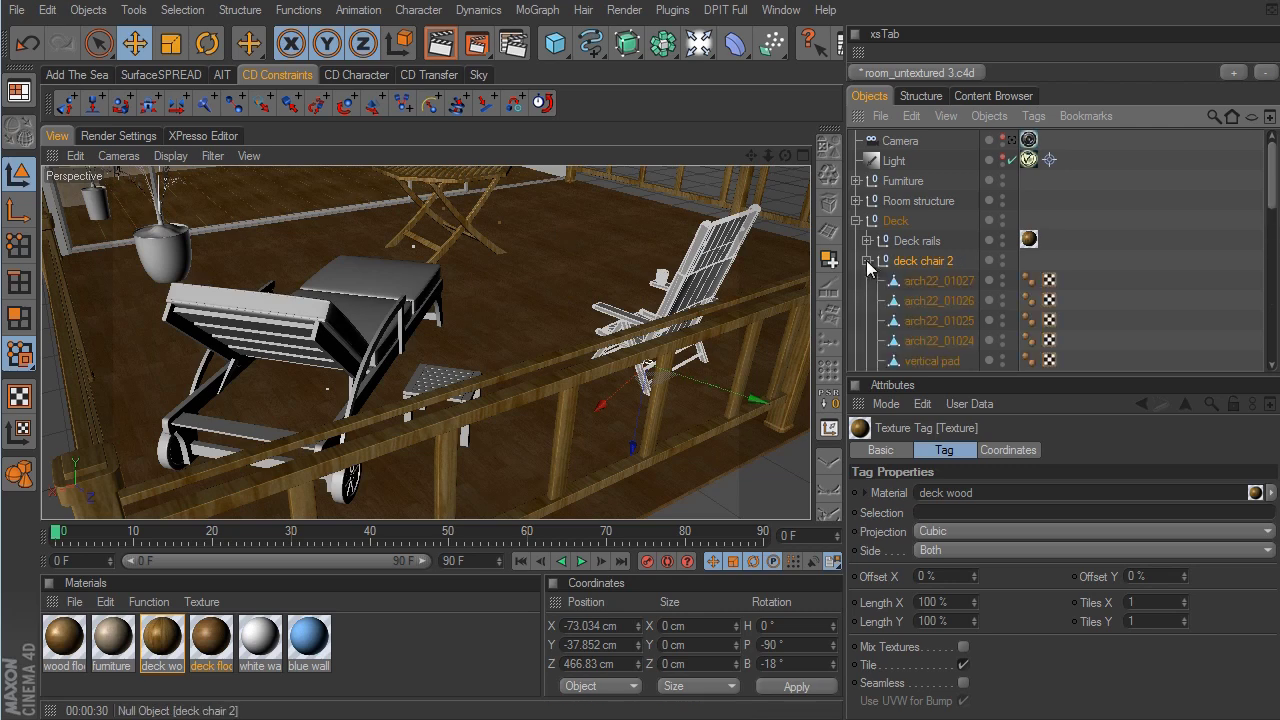
scroll(1142, 224, "down", 3)
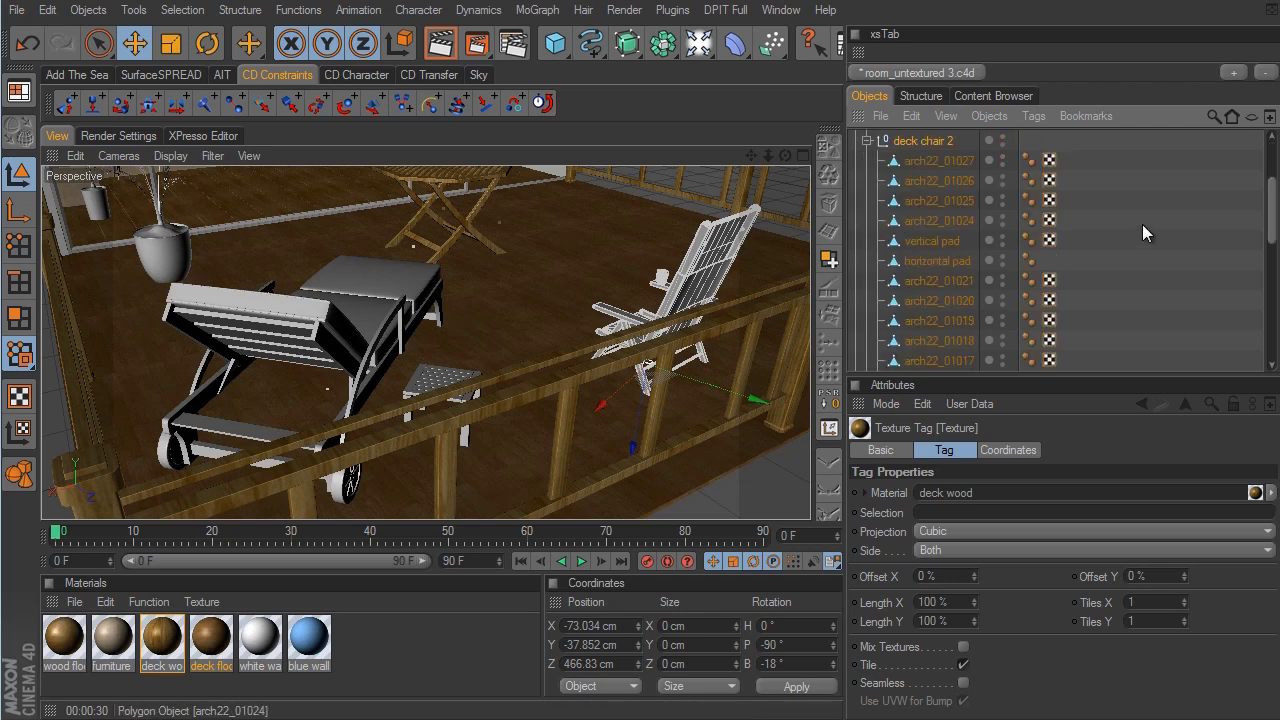
left_click(940, 259)
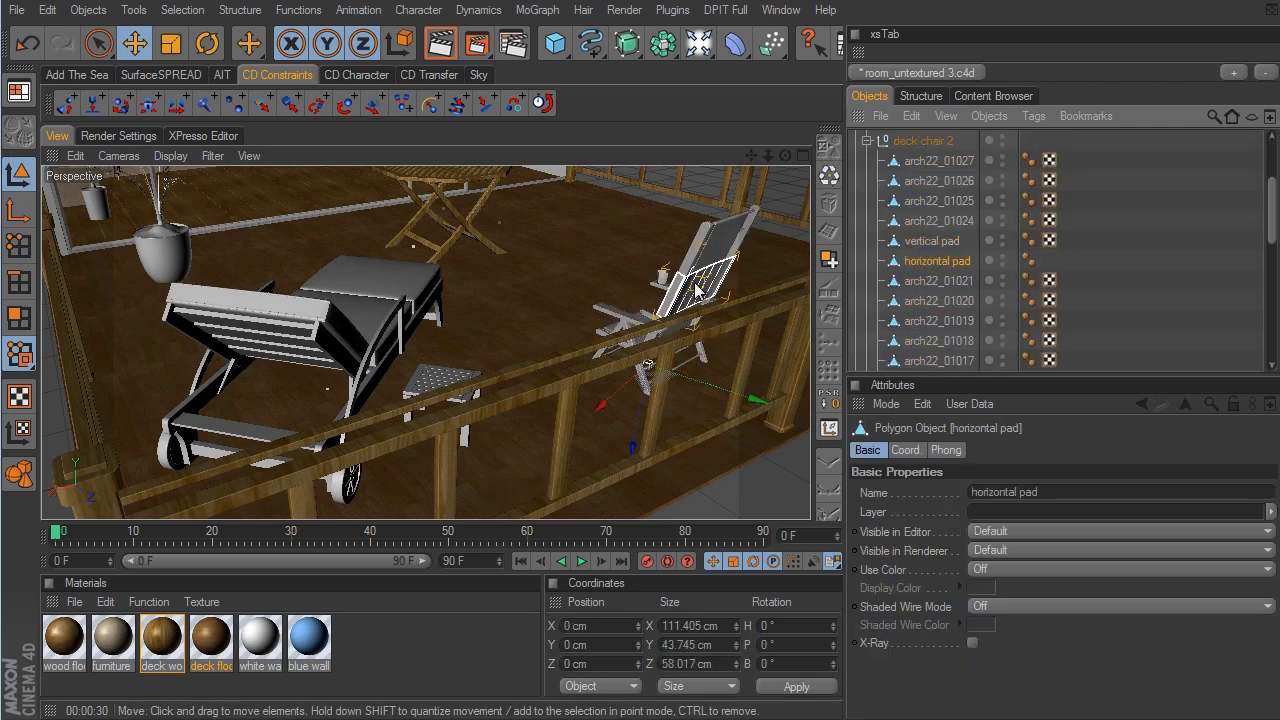
left_click_drag(726, 322, 562, 258, "alt")
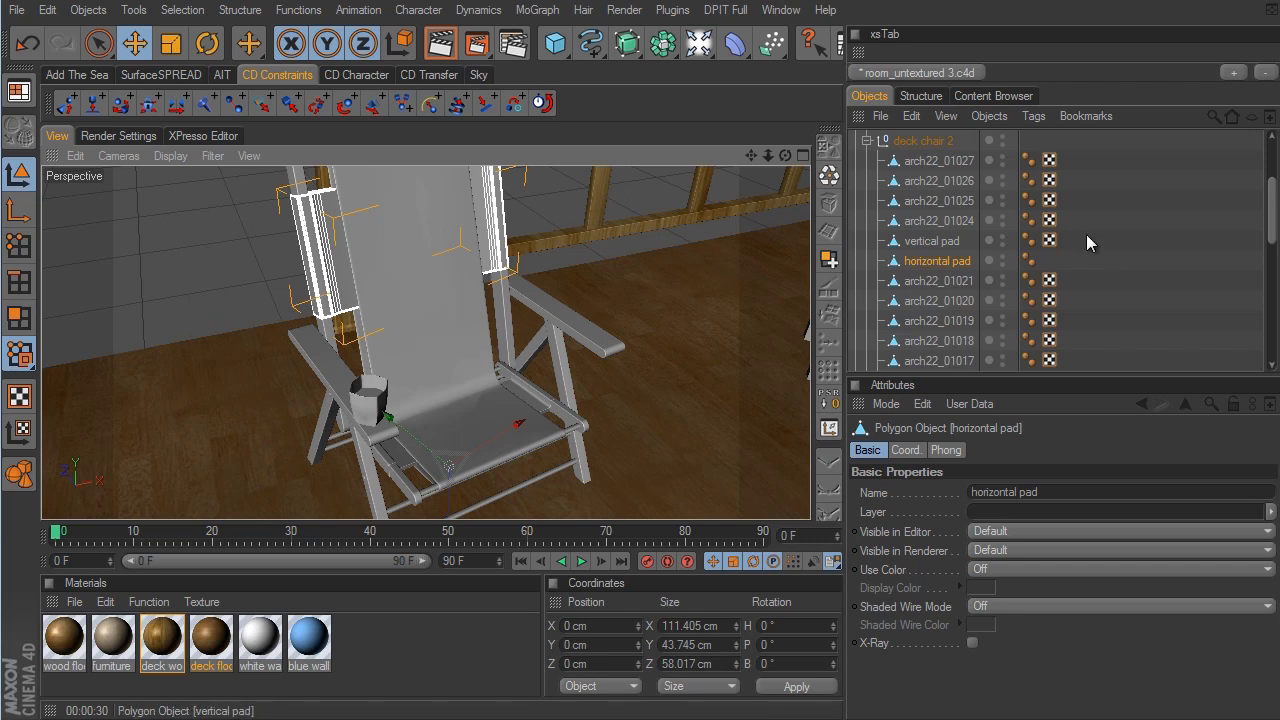
left_click_drag(1266, 214, 1267, 174)
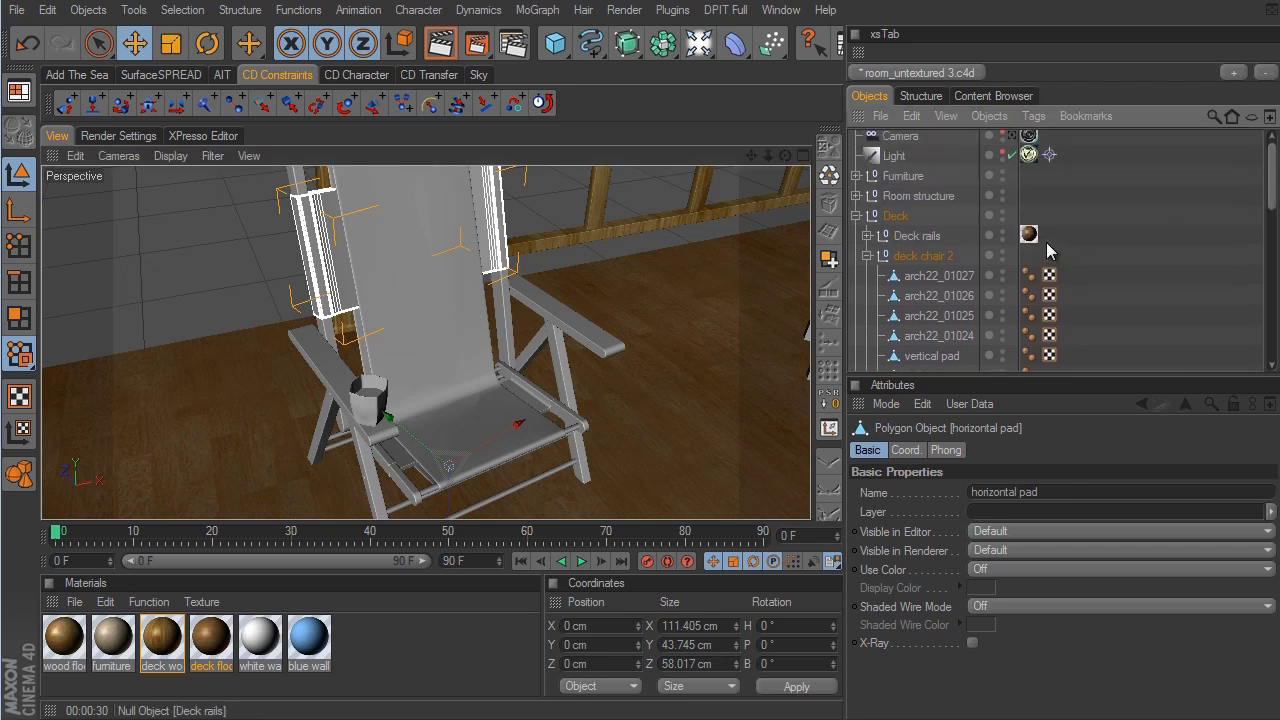
Copy the deck wood texture tag onto both deck chair 2 and deck chair
left_click(1029, 234)
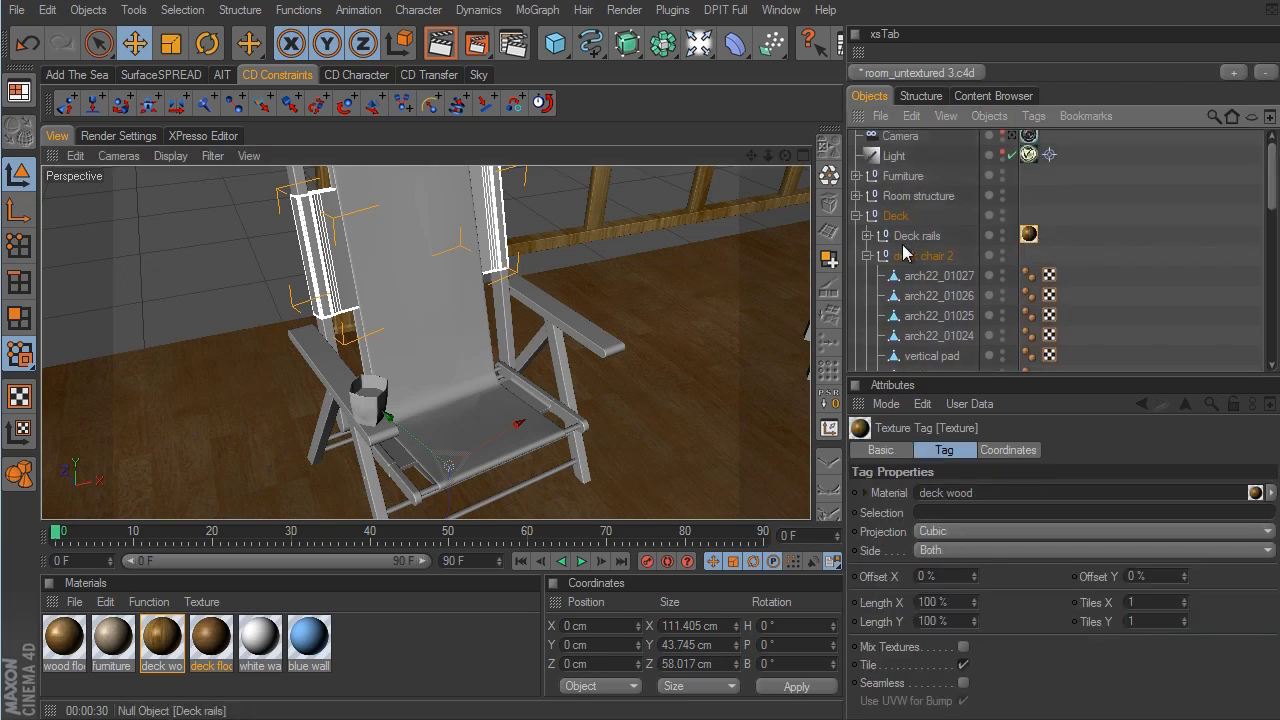
left_click_drag(1029, 236, 1032, 260, "ctrl")
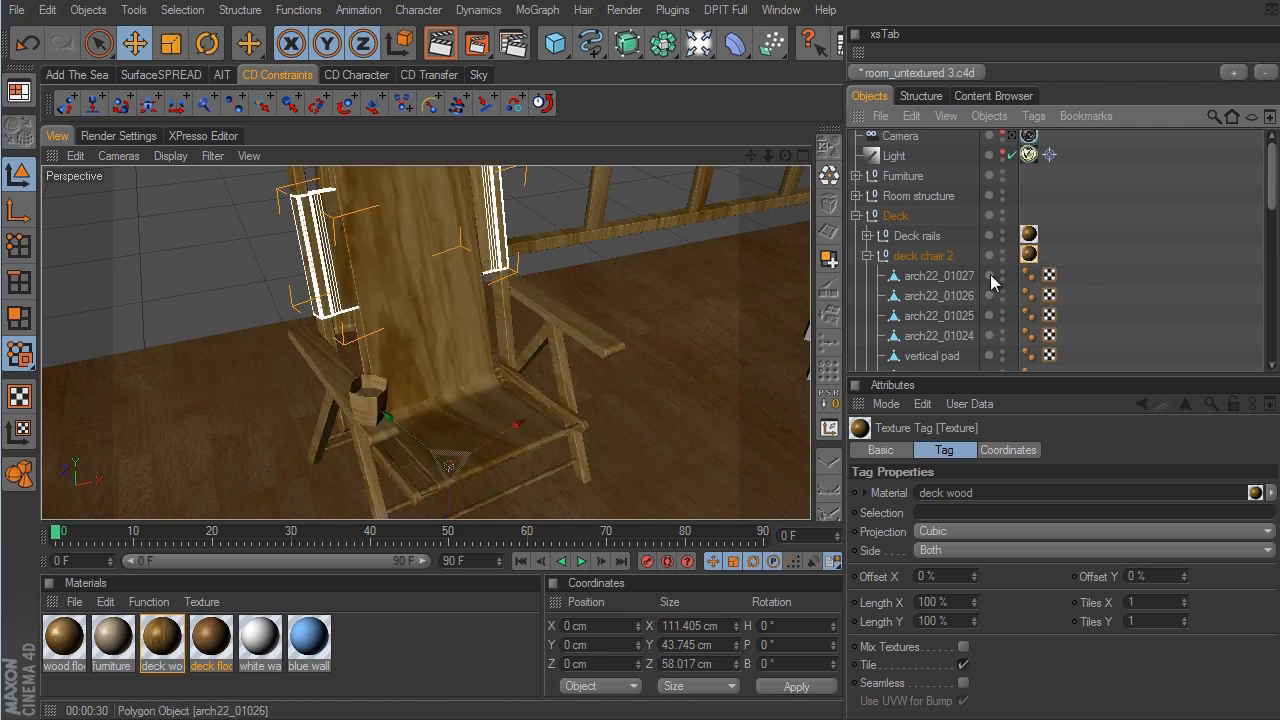
left_click(866, 256)
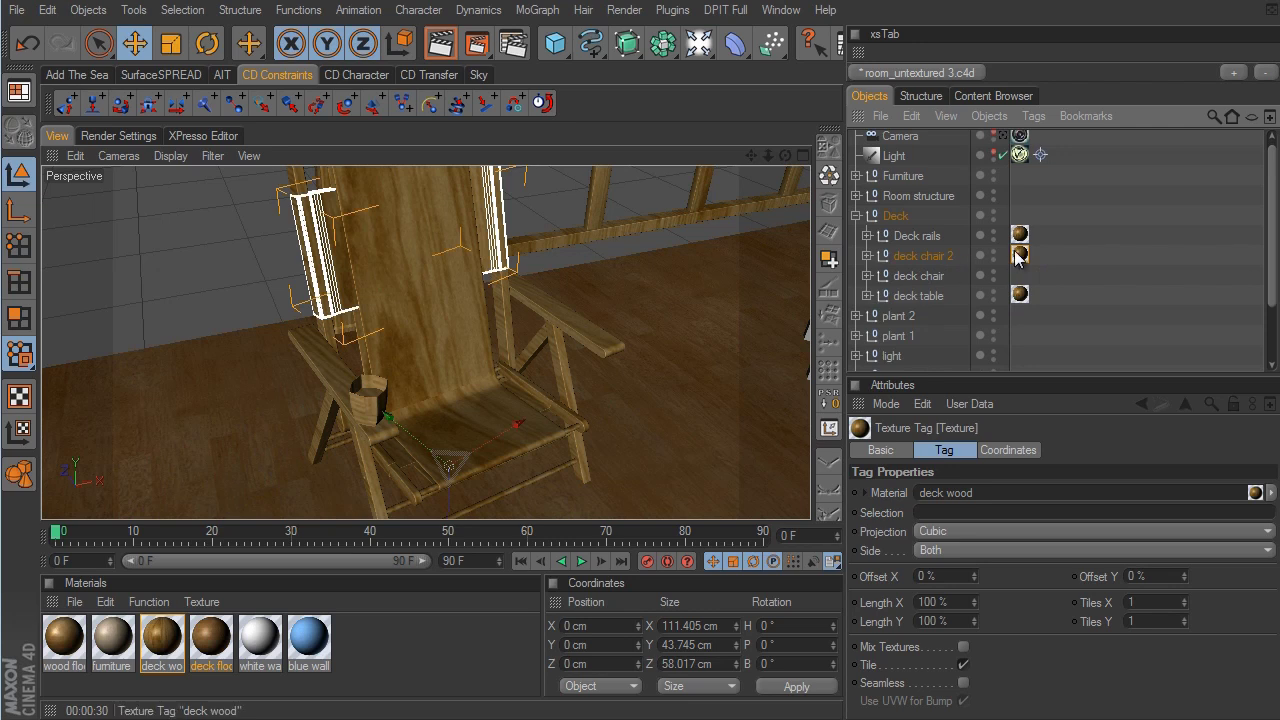
left_click_drag(1020, 256, 1018, 279, "ctrl")
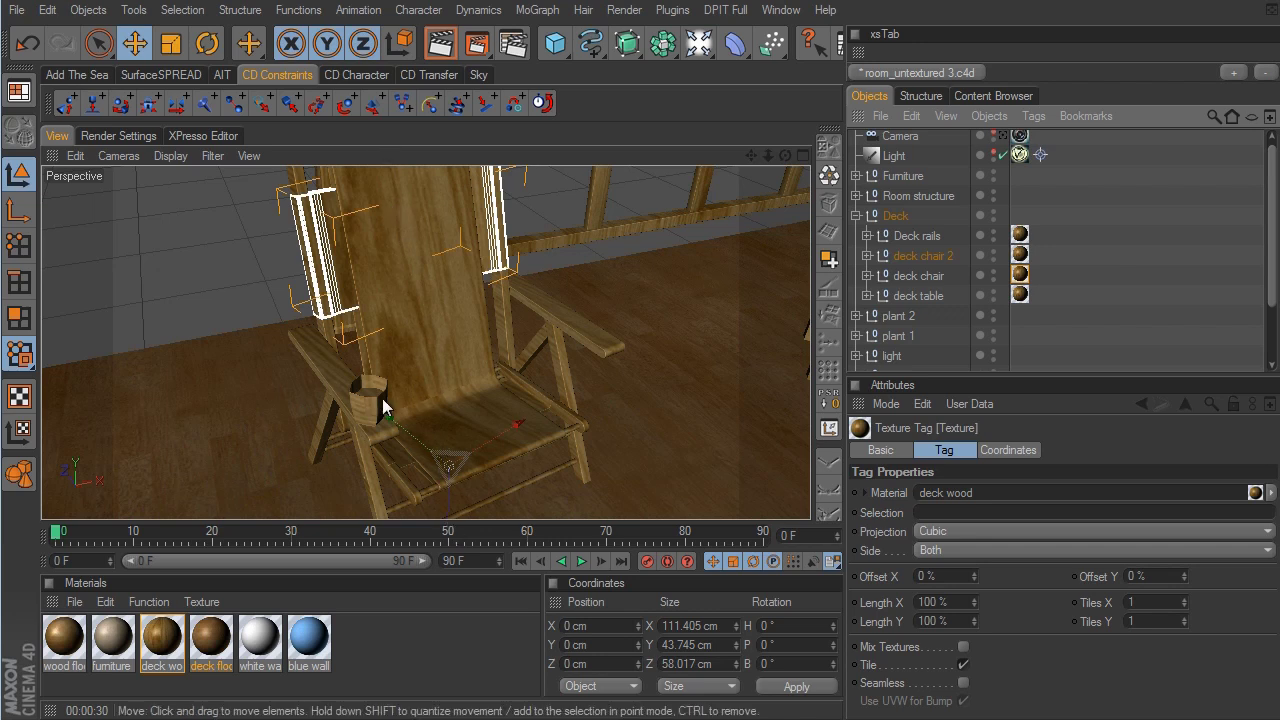
Expand deck chair 2 and create a new V-Ray Advanced Material named "chair padding"
left_click(866, 256)
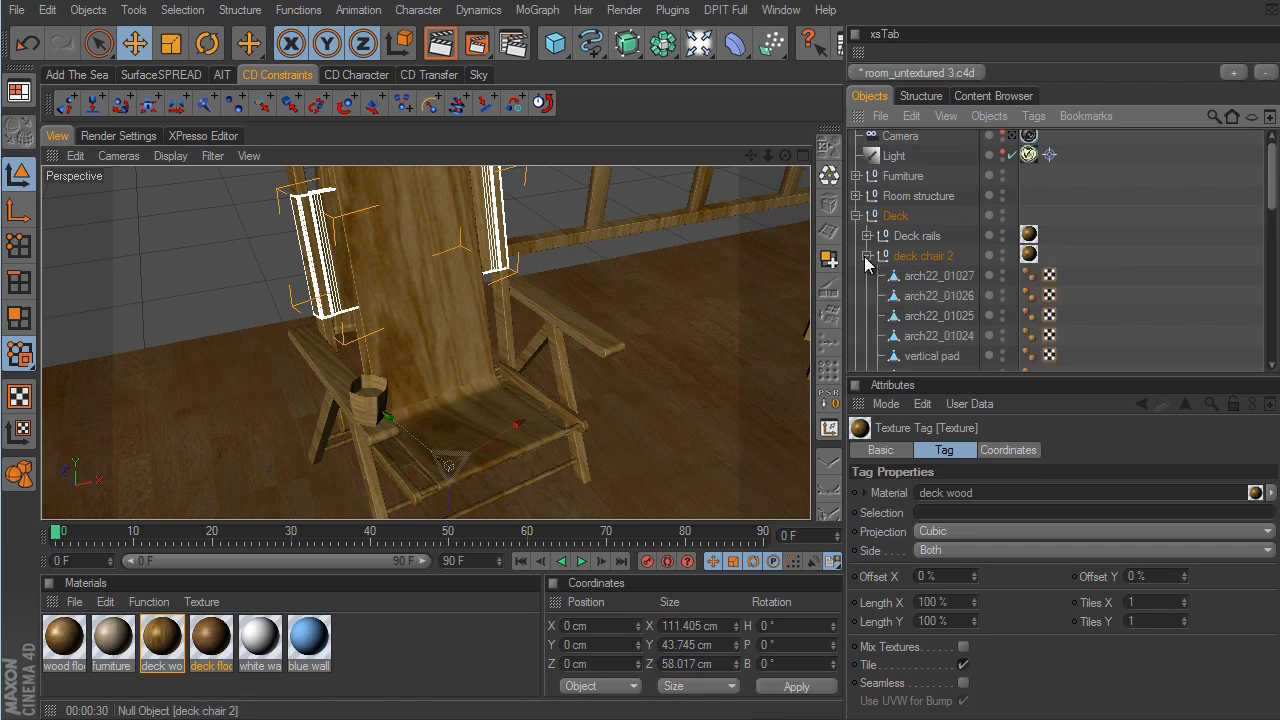
left_click(74, 602)
mouse_move(155, 688)
left_click(331, 707)
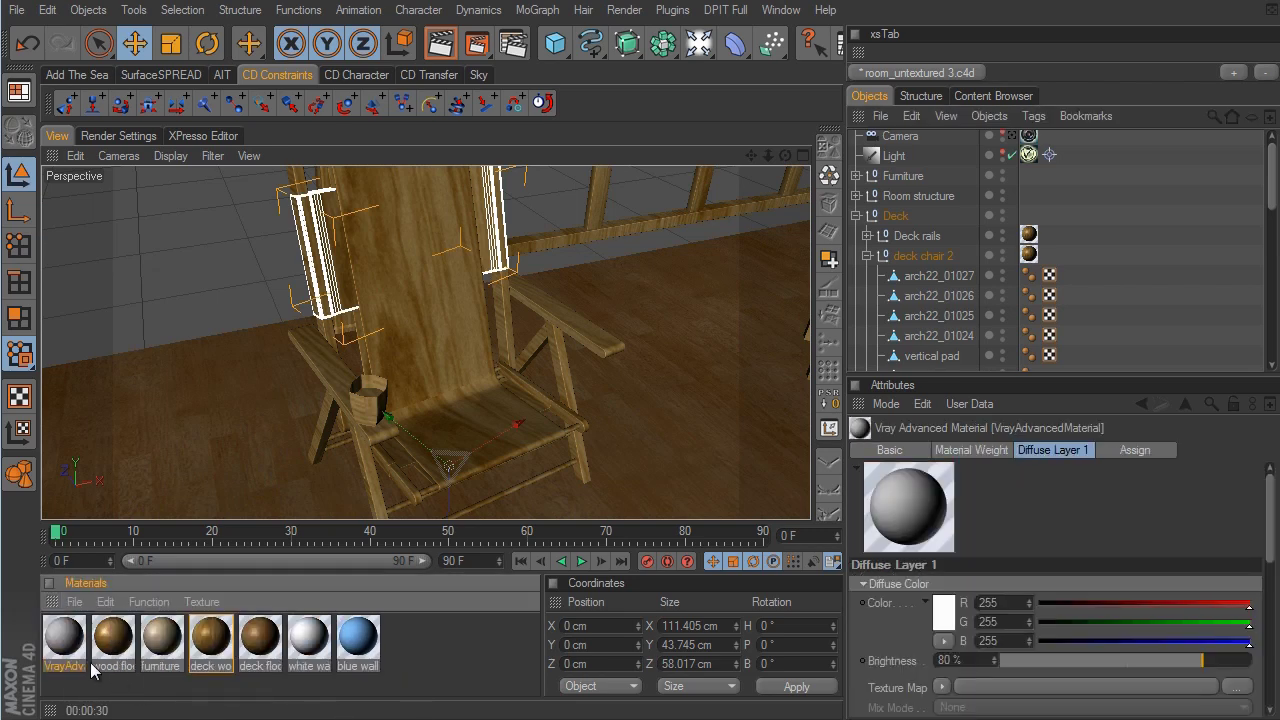
double_click(62, 638)
type("chair padding")
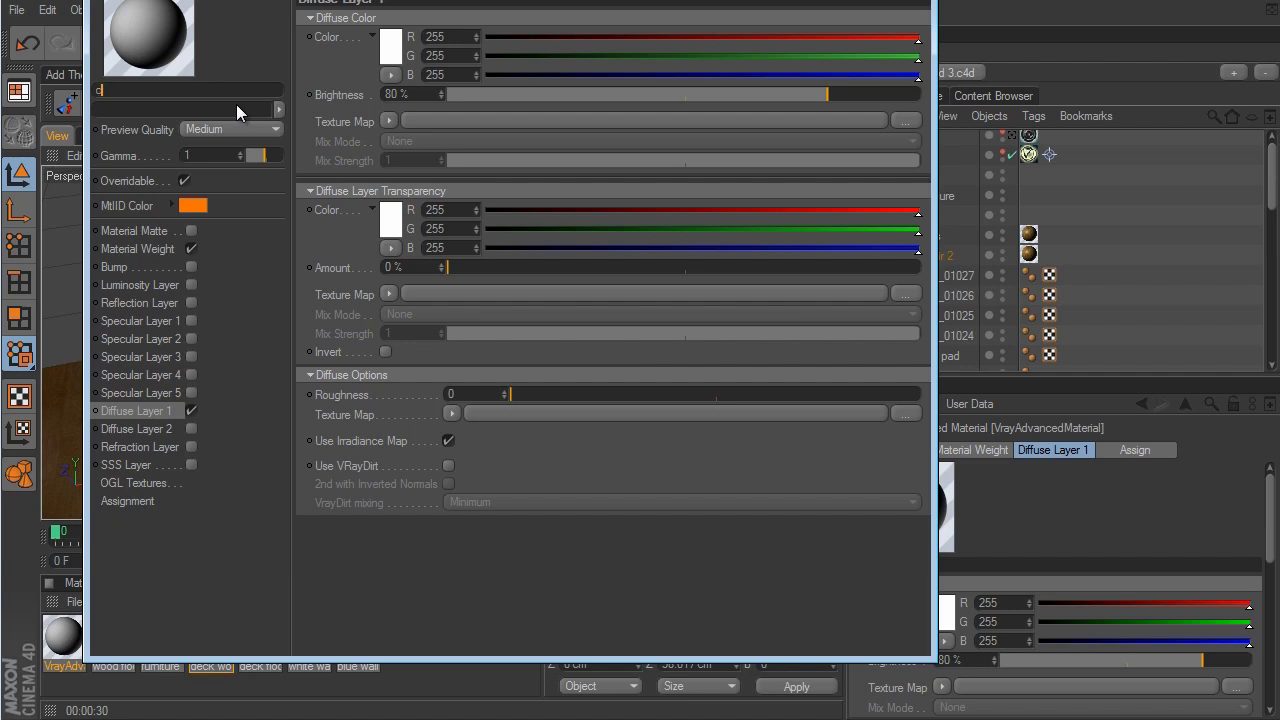
key("Return")
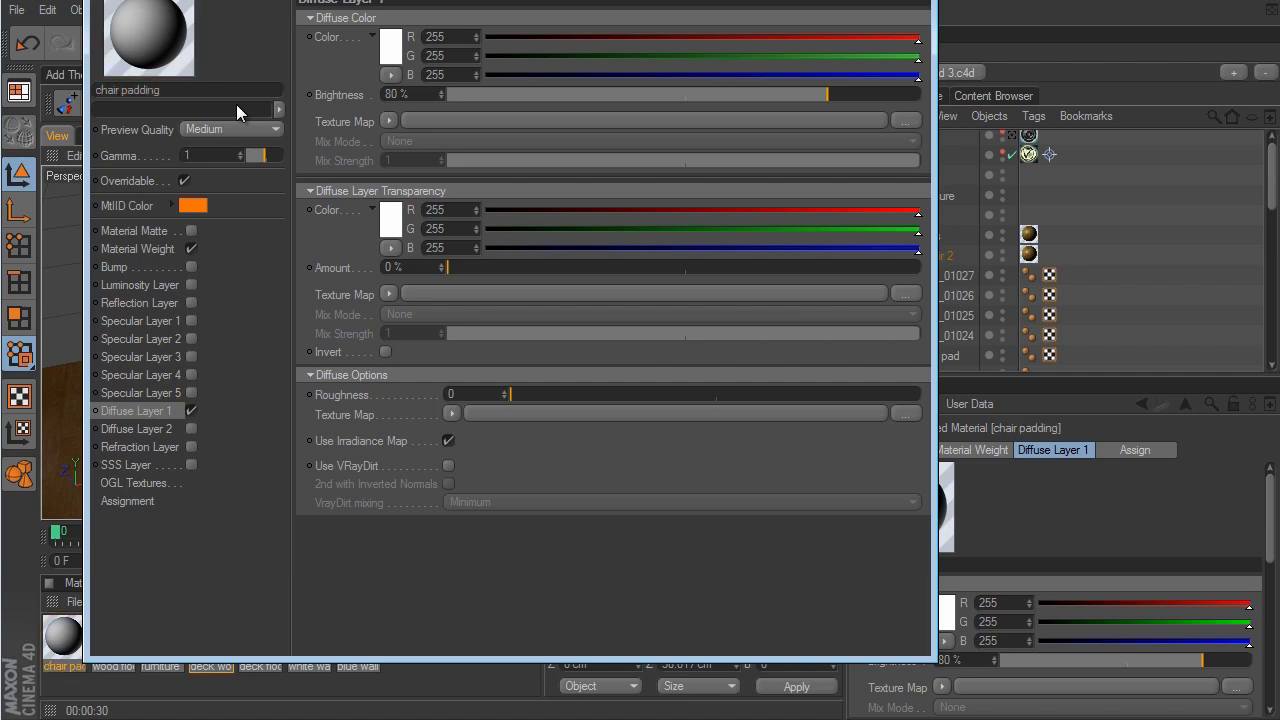
Set the chair padding's Diffuse Layer 1 texture map to the Tiles surface shader
left_click(389, 121)
mouse_move(438, 598)
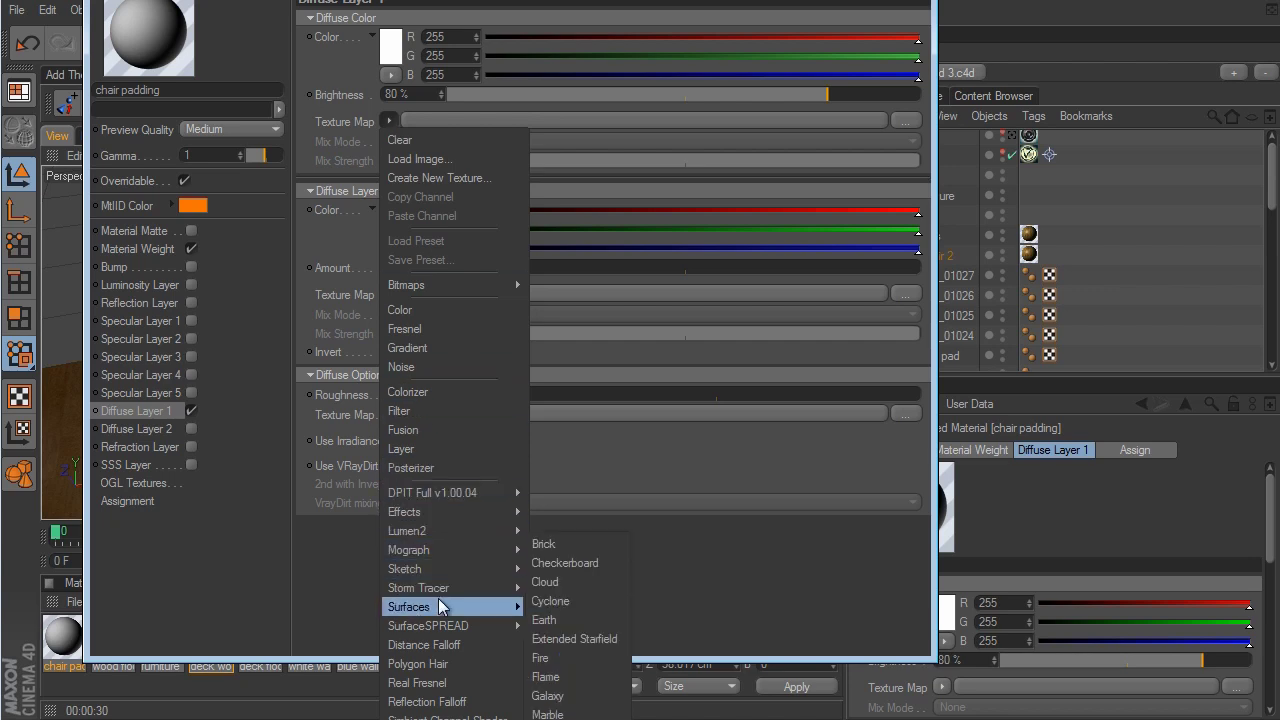
left_click(575, 705)
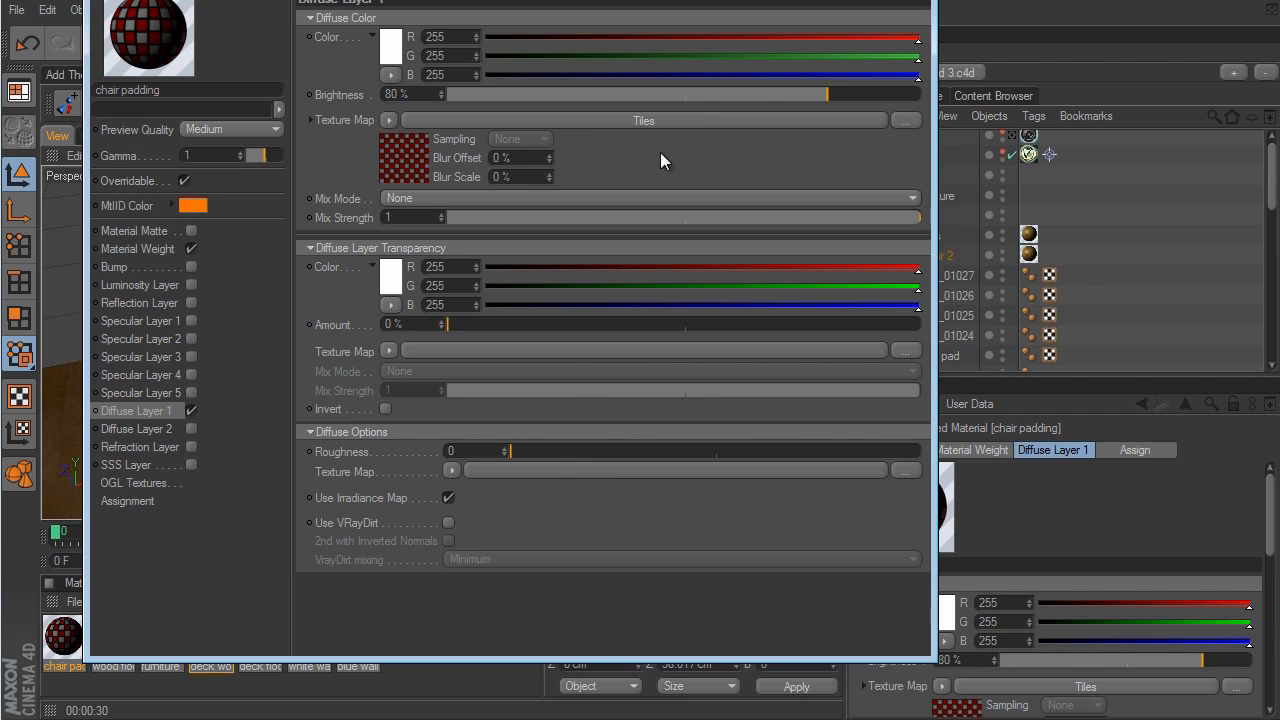
Edit the chair padding's Tiles shader to use the Waves 1 pattern with Bevel disabled
left_click(658, 116)
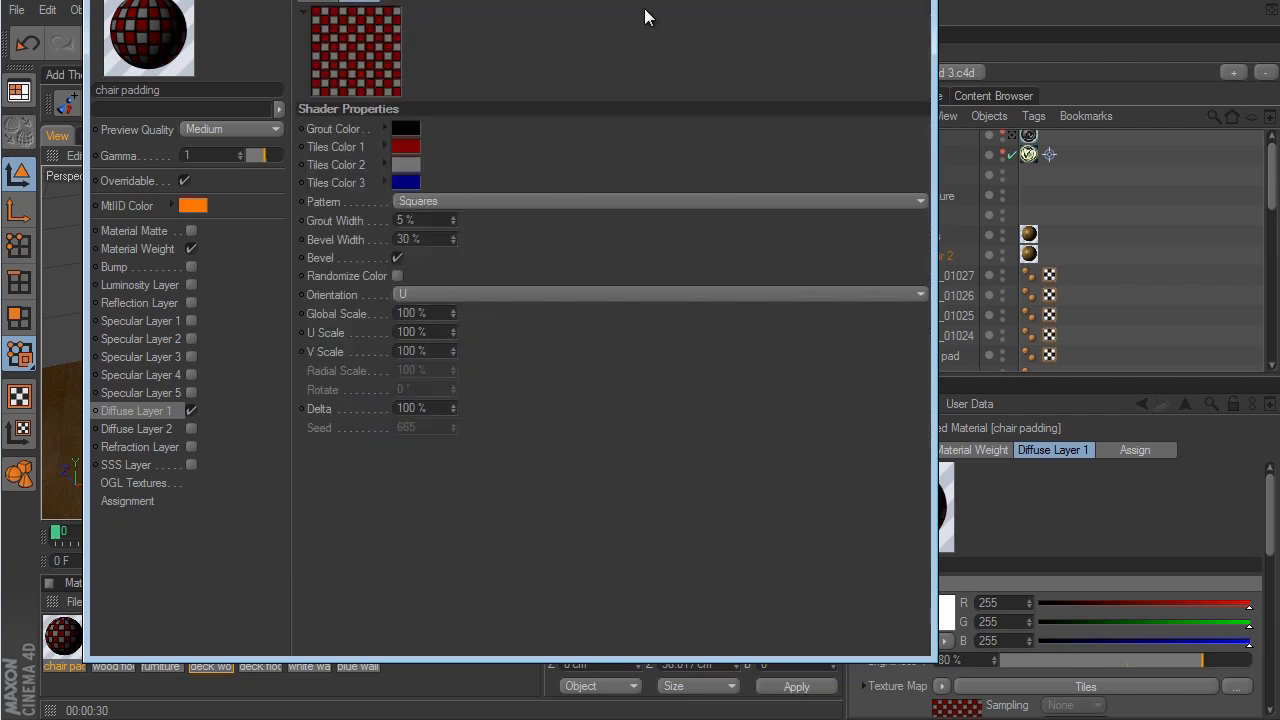
left_click_drag(655, 2, 617, 10)
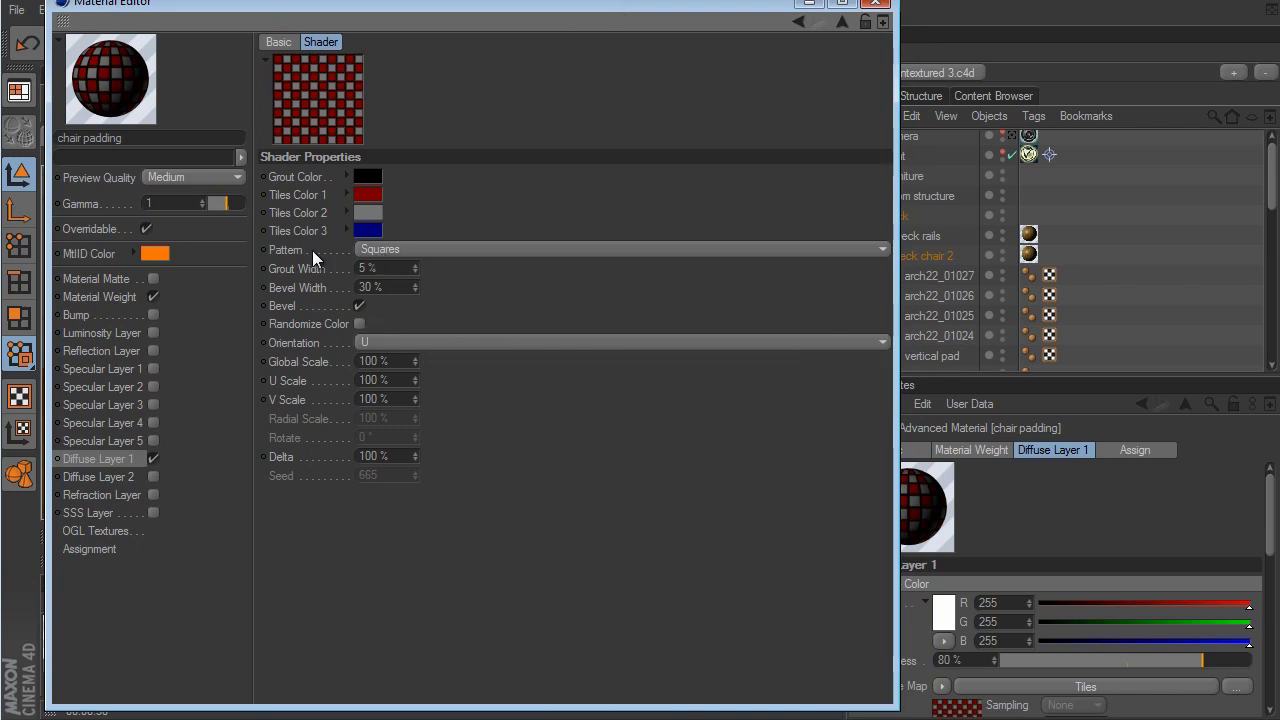
left_click(370, 252)
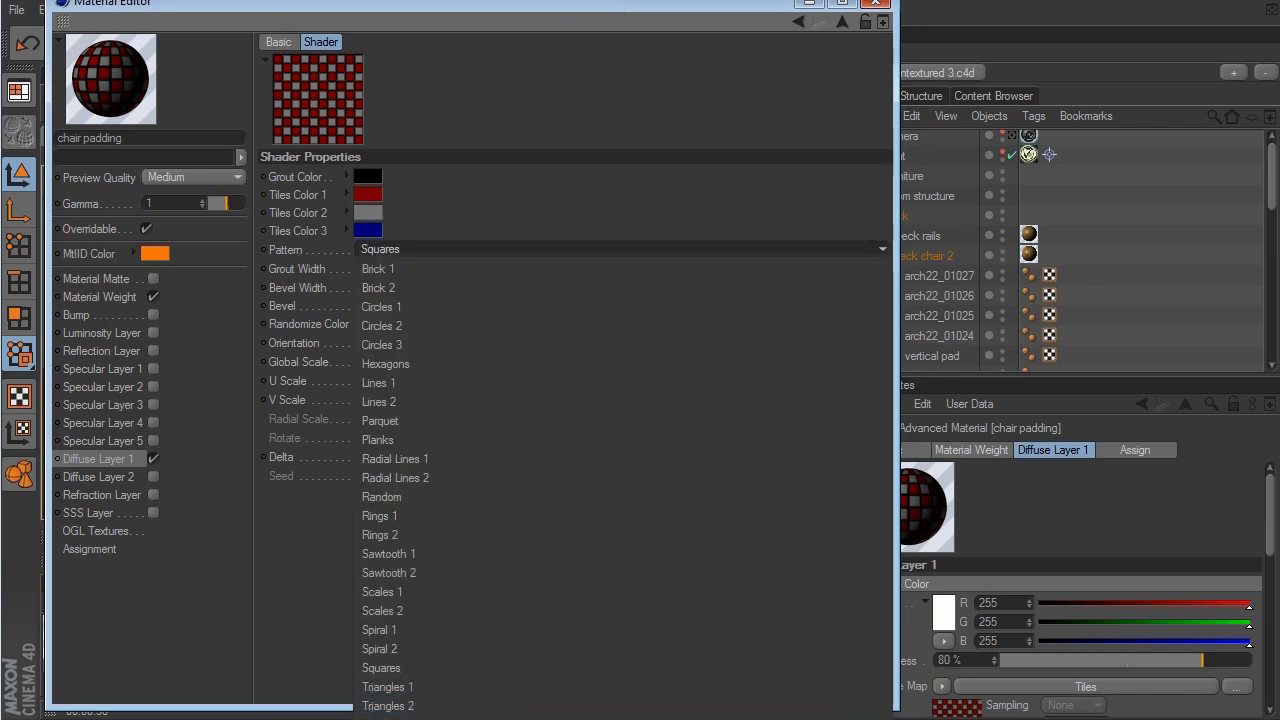
left_click(423, 703)
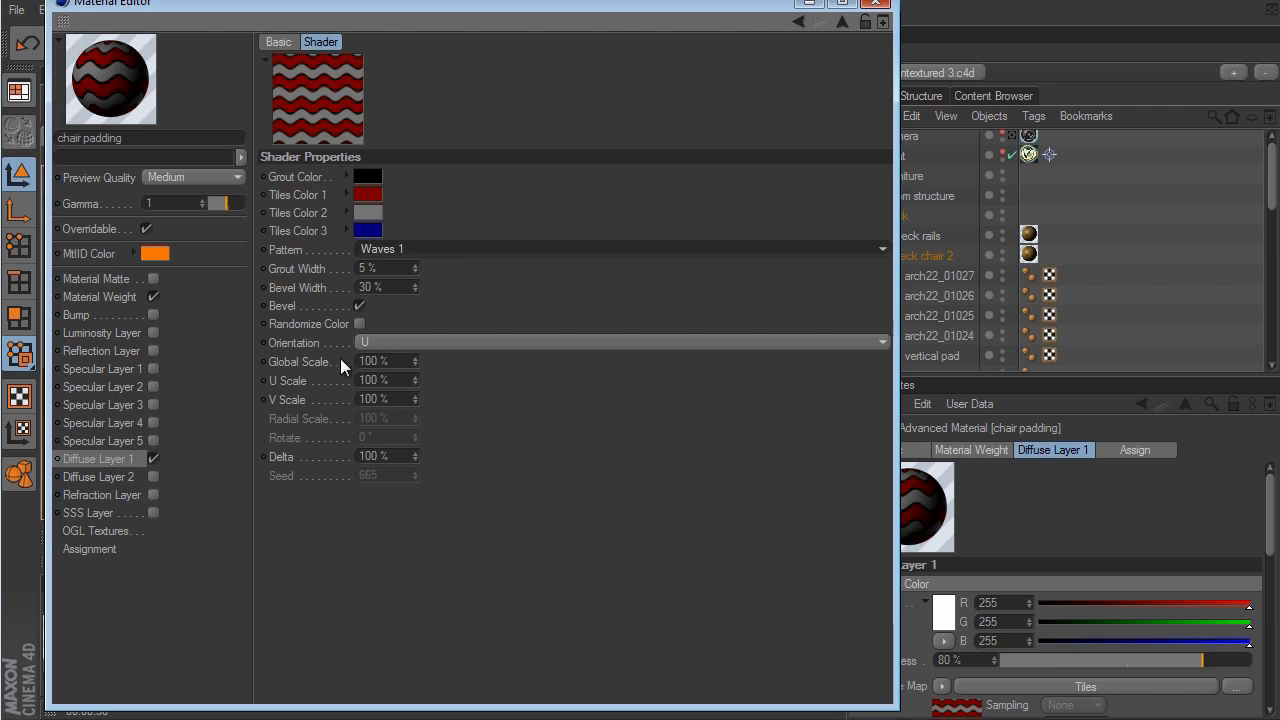
left_click(359, 304)
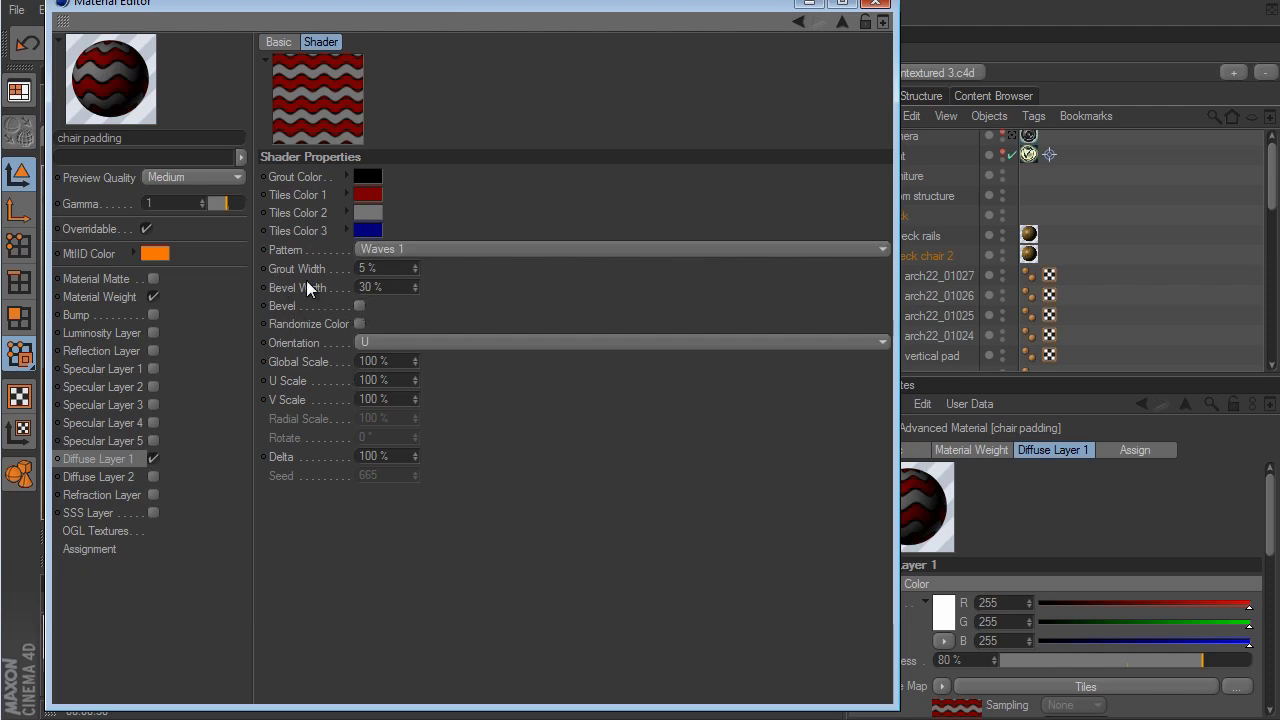
Set the Tiles shader's grout width and bevel width to 15% each
double_click(366, 269)
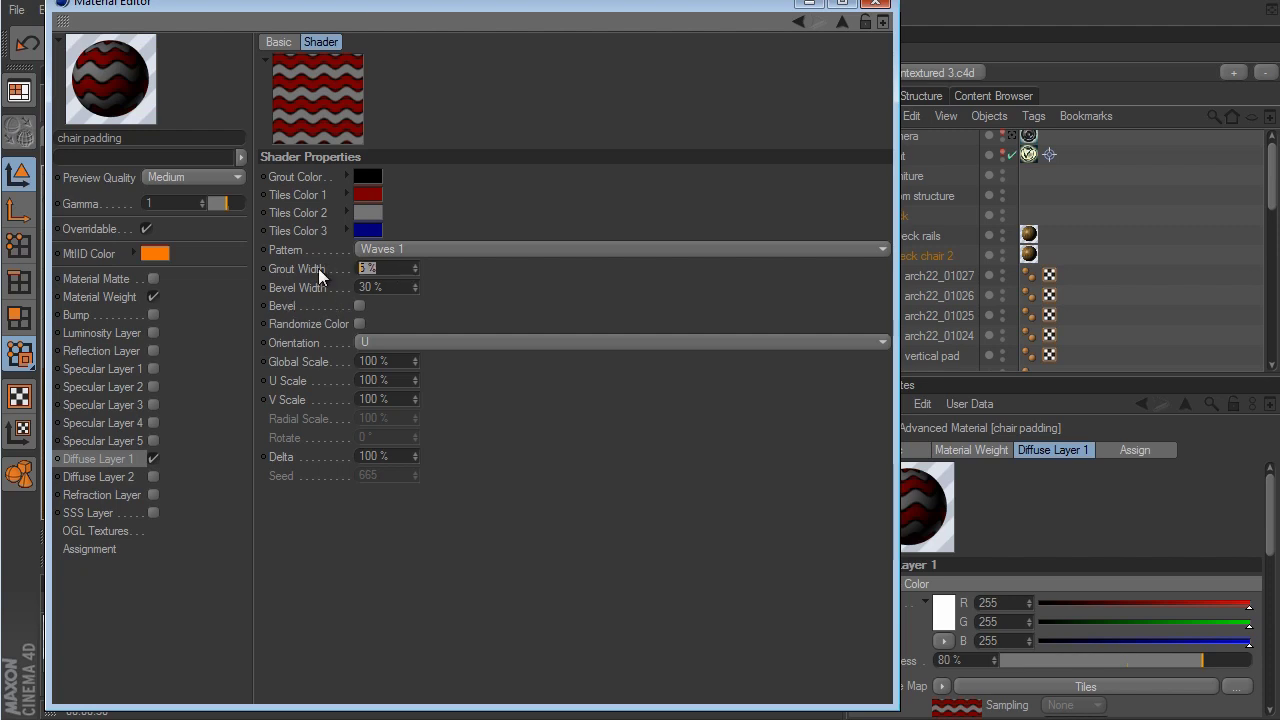
type("15")
key("Tab")
type("15")
key("Return")
Set Tiles Color 1 to bright blue (RGB 0, 140, 255) and Tiles Color 2 to white, then close the material editor
left_click(362, 194)
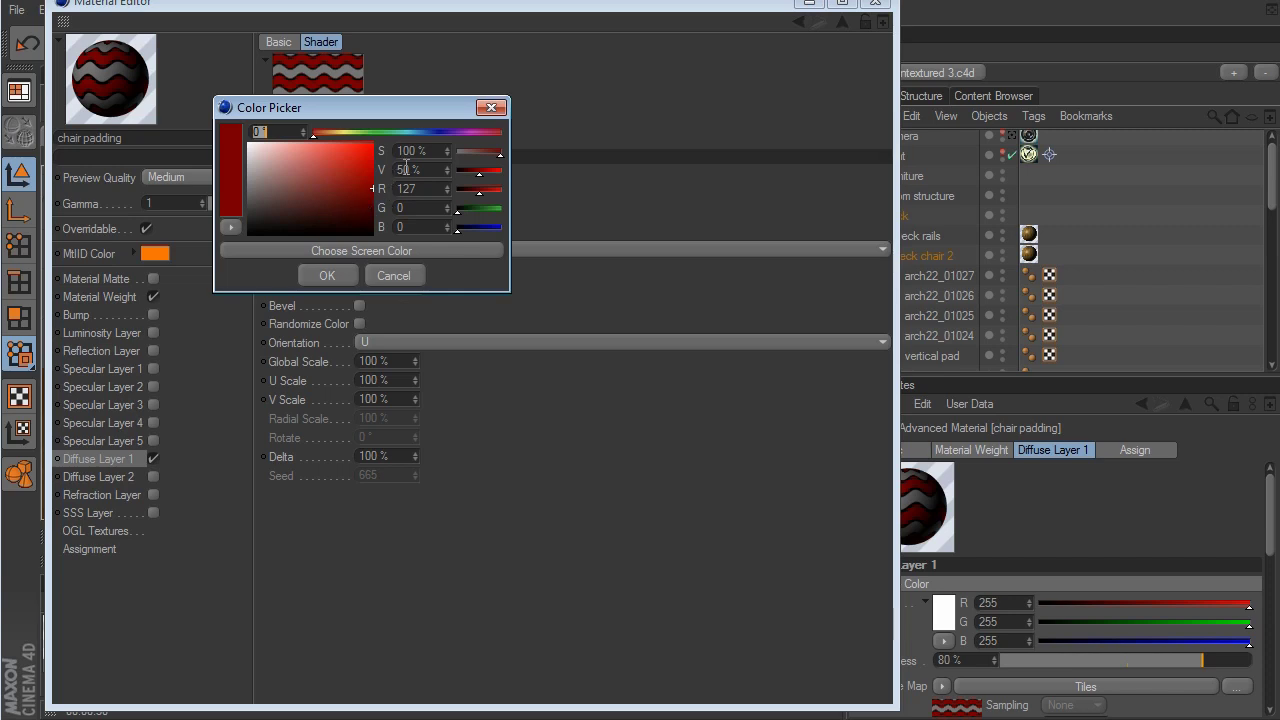
left_click(416, 134)
mouse_move(420, 136)
left_mouse_down()
mouse_move(400, 157)
mouse_move(403, 137)
mouse_move(420, 137)
left_mouse_up()
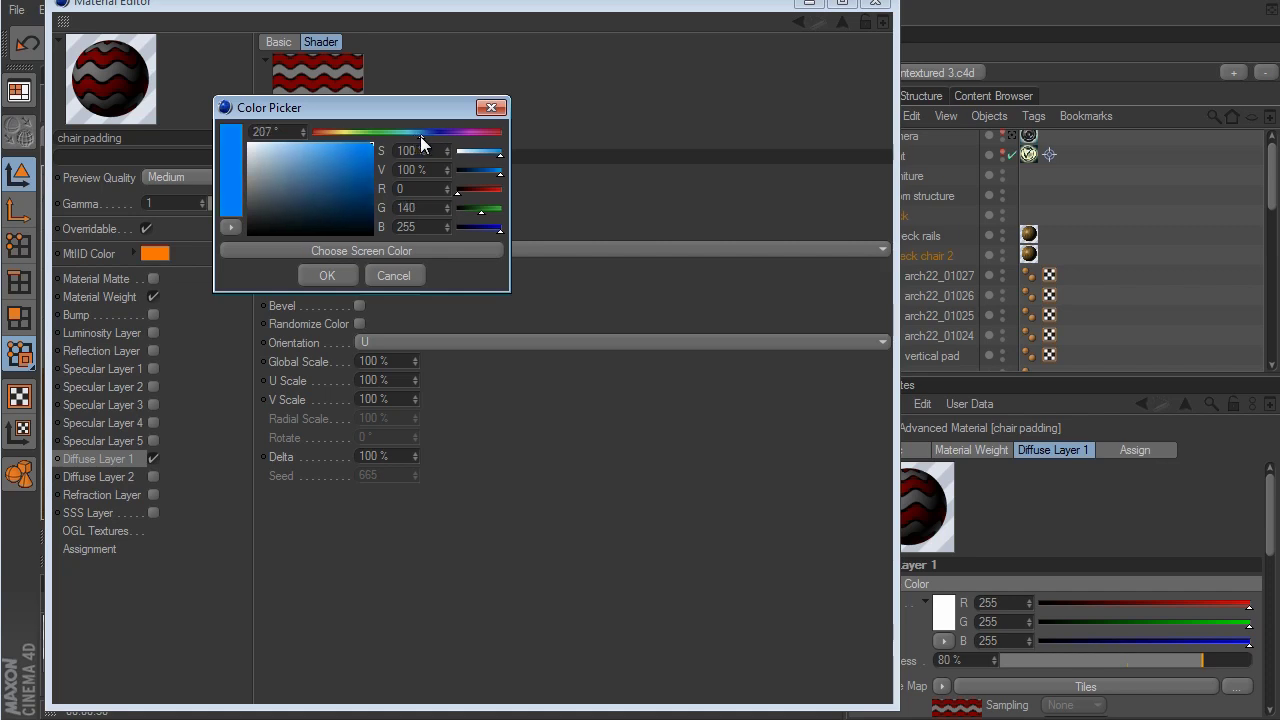
left_click(327, 276)
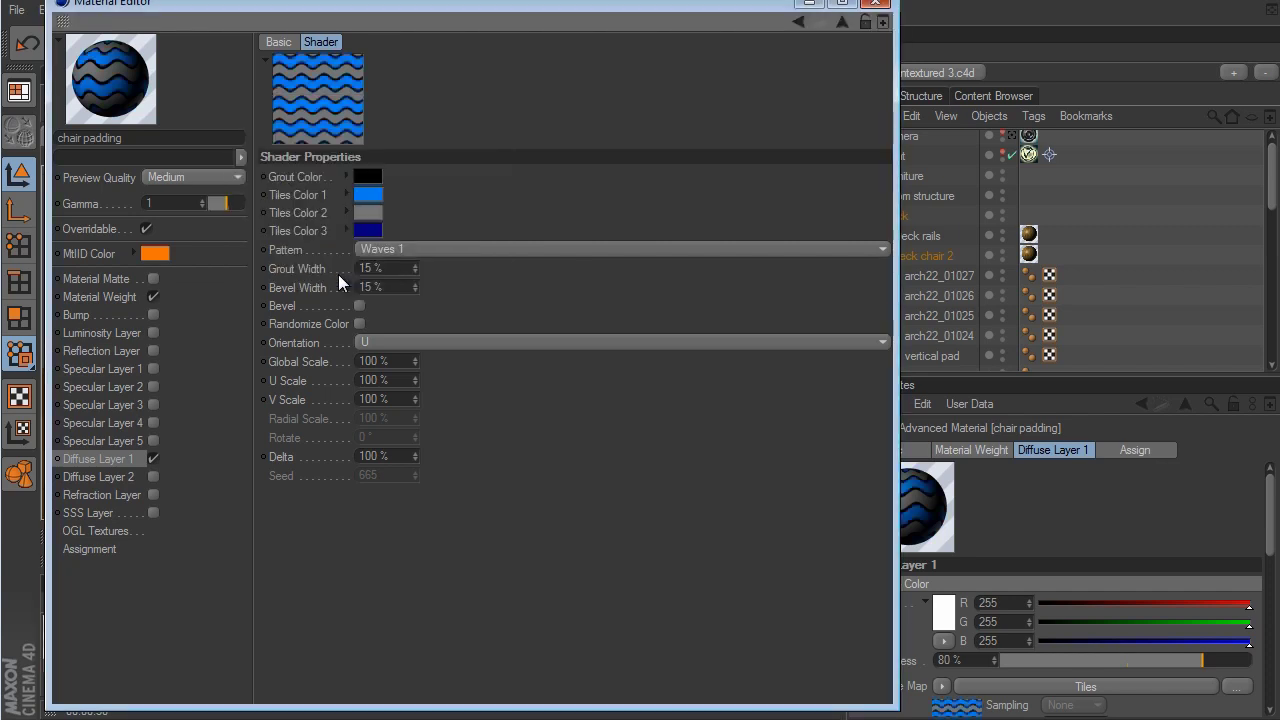
left_click(368, 213)
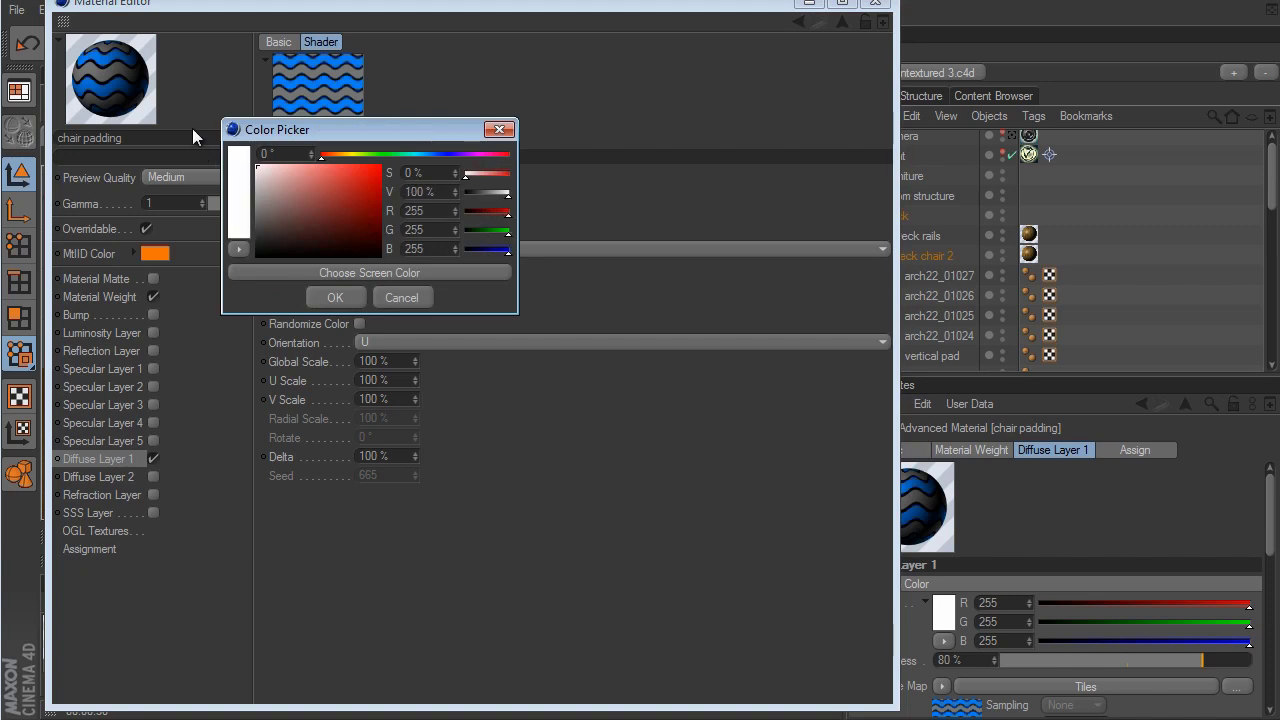
left_click(345, 293)
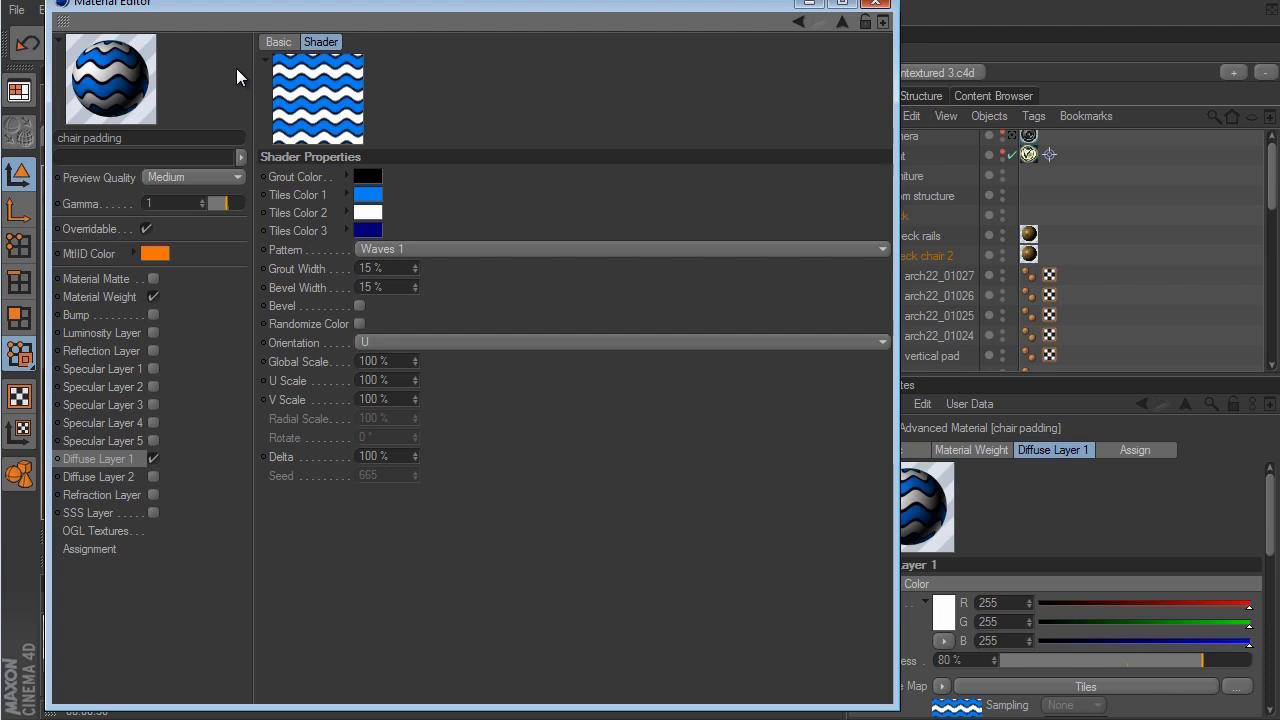
left_click(877, 3)
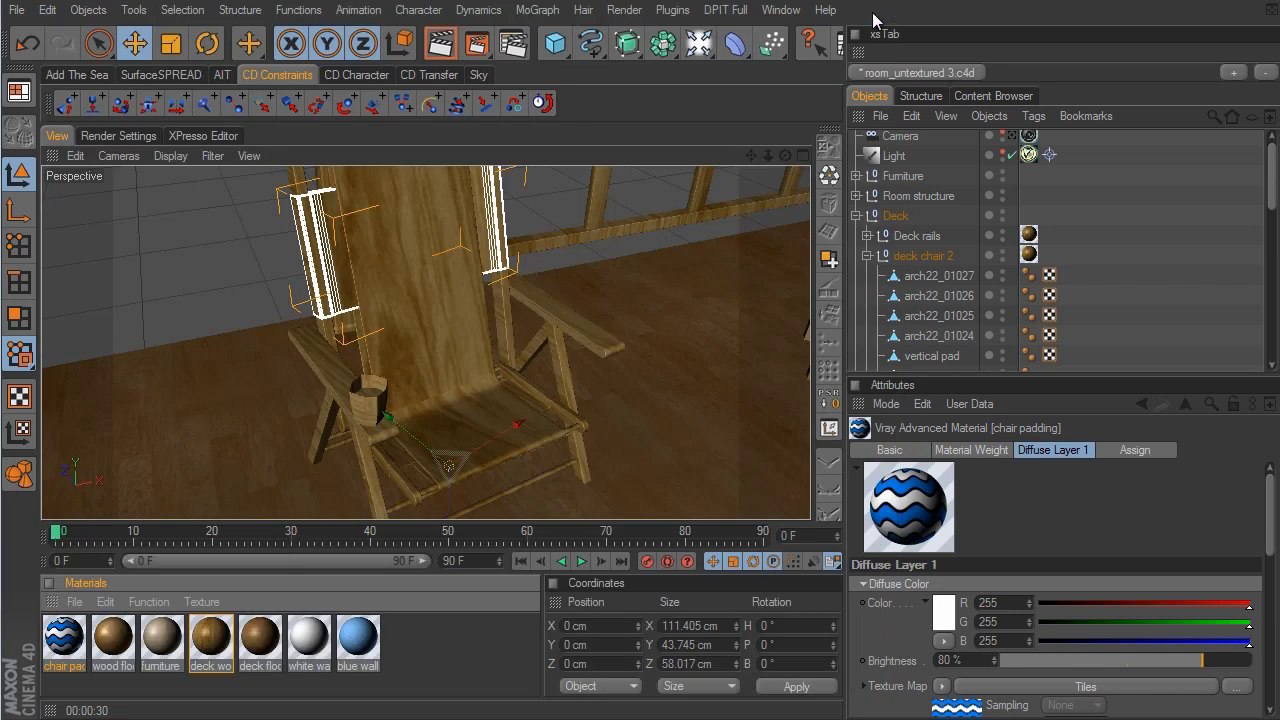
Apply the chair padding material to deck chair 2's vertical pad with Cubic projection
left_click_drag(63, 641, 948, 322)
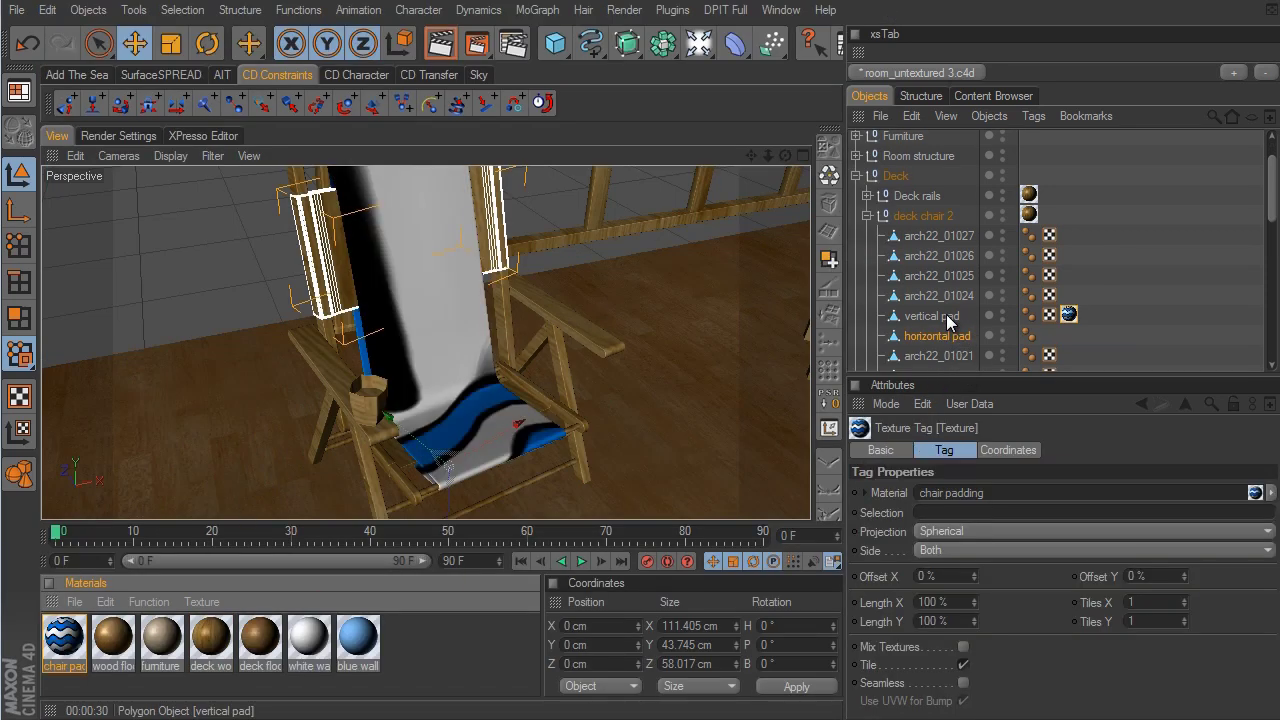
scroll(738, 396, "down", 3)
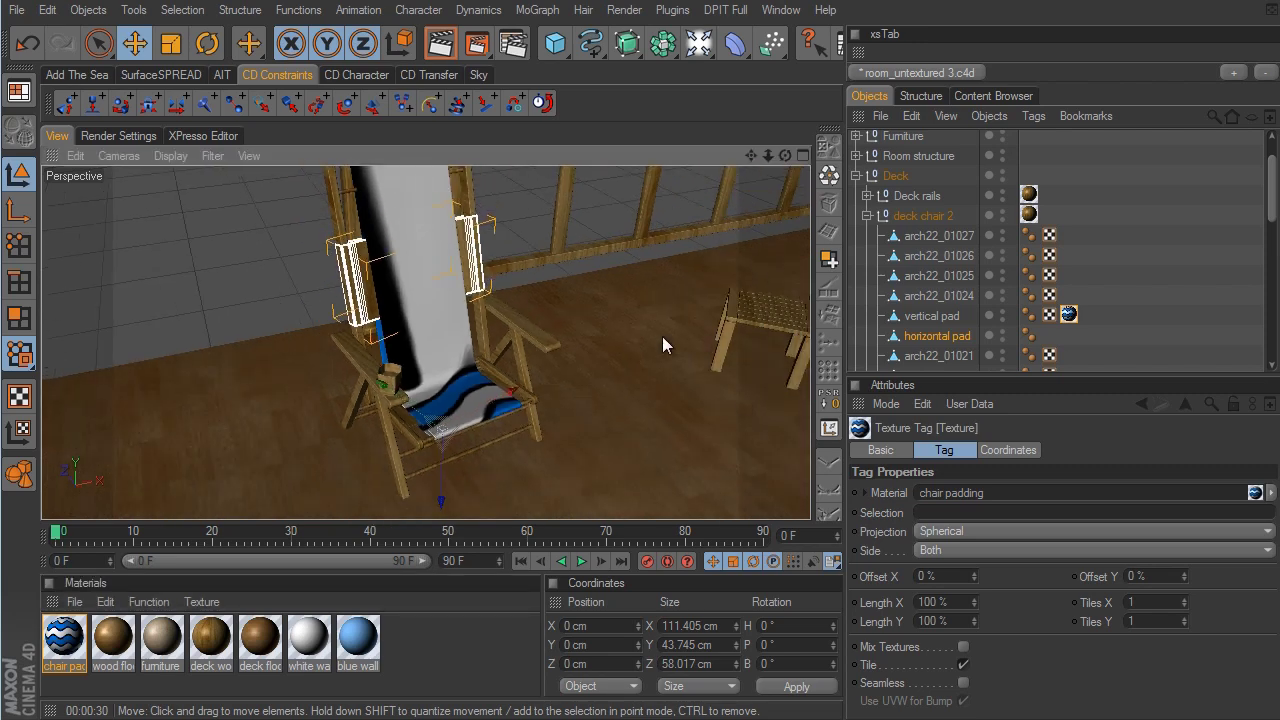
left_click(940, 531)
left_click(936, 607)
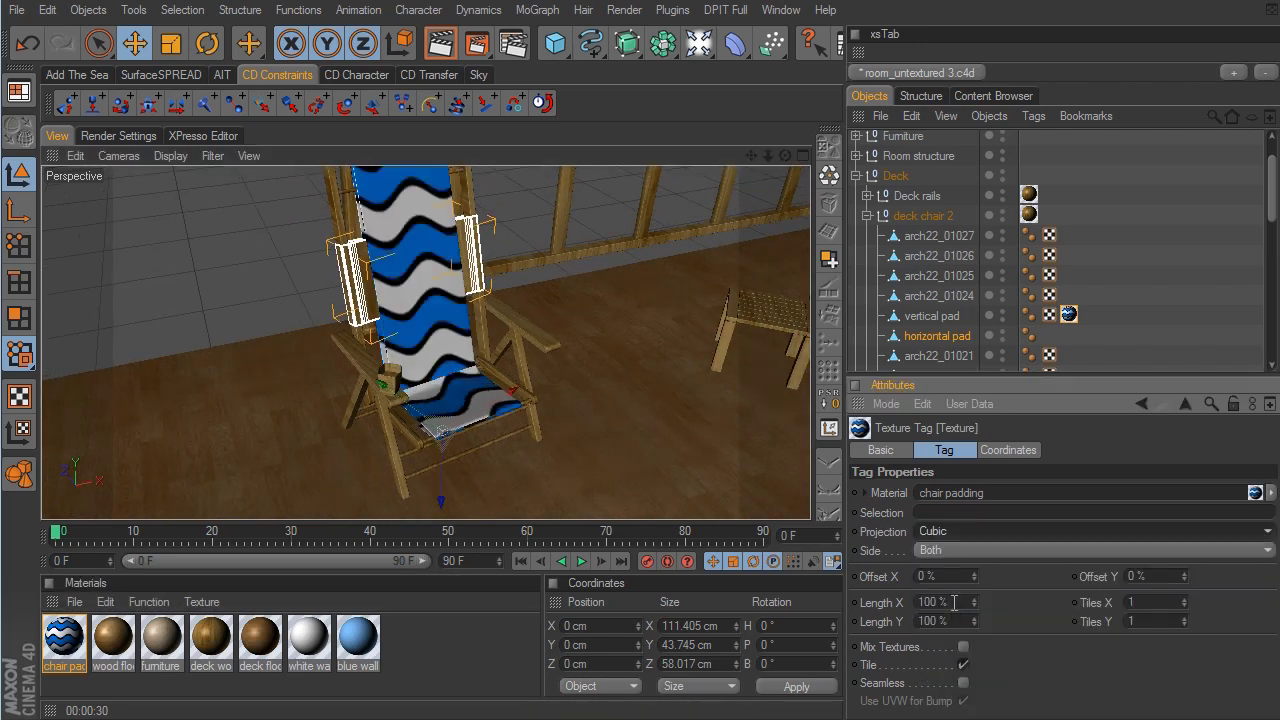
Check the padding on deck chair 2 up close and copy the vertical pad's chair padding tag onto the horizontal pad
left_click_drag(651, 317, 468, 405, "alt")
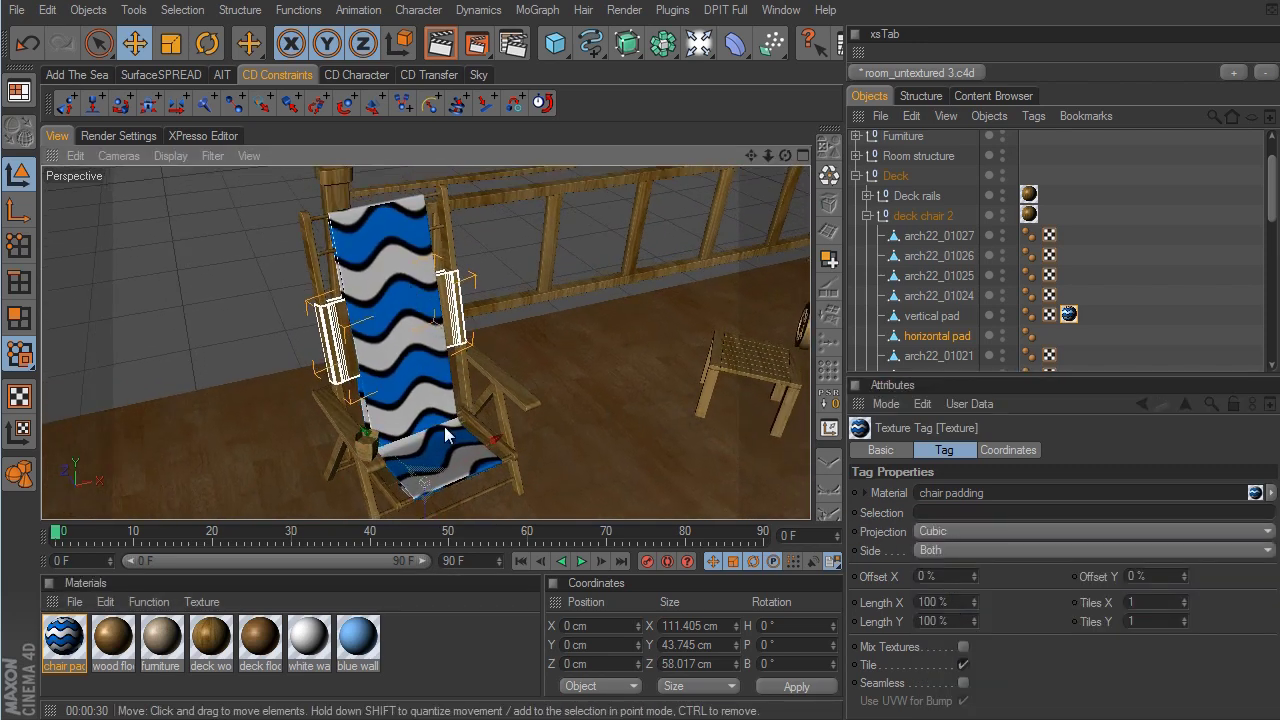
left_click_drag(616, 378, 754, 394, "alt")
scroll(752, 394, "up", 3)
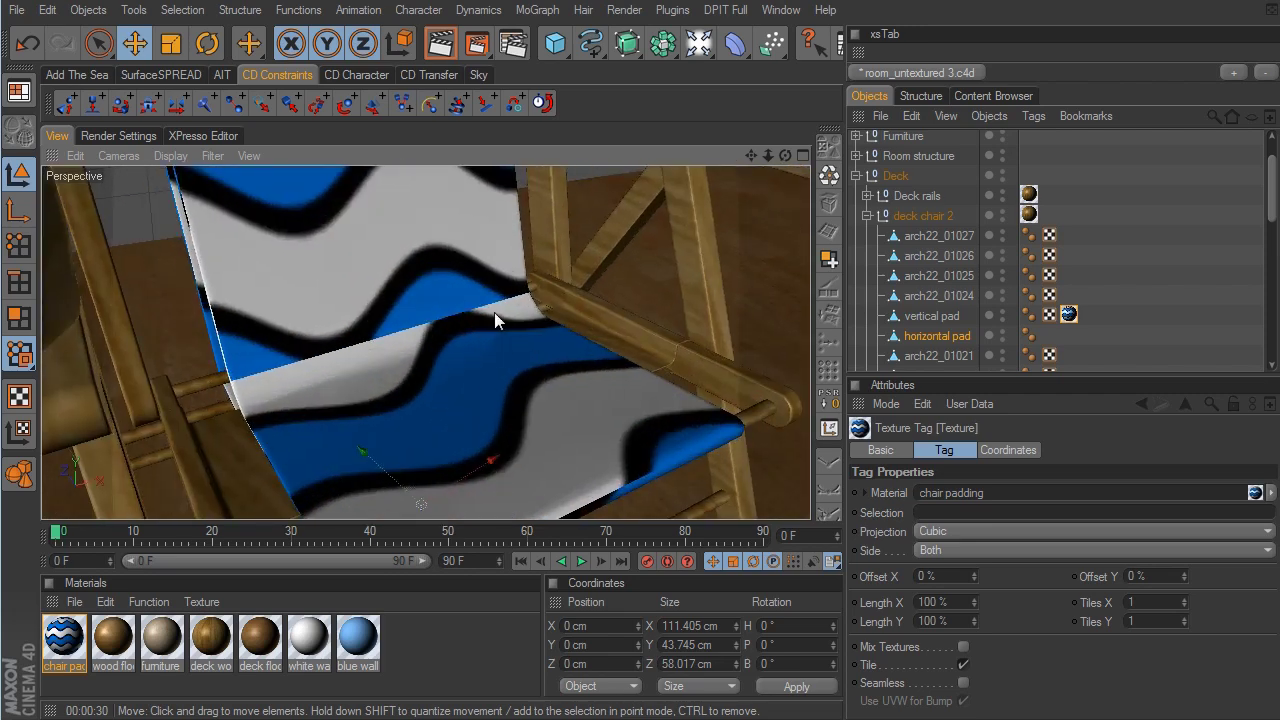
left_click_drag(590, 297, 356, 350, "alt")
left_click_drag(644, 308, 662, 256, "alt")
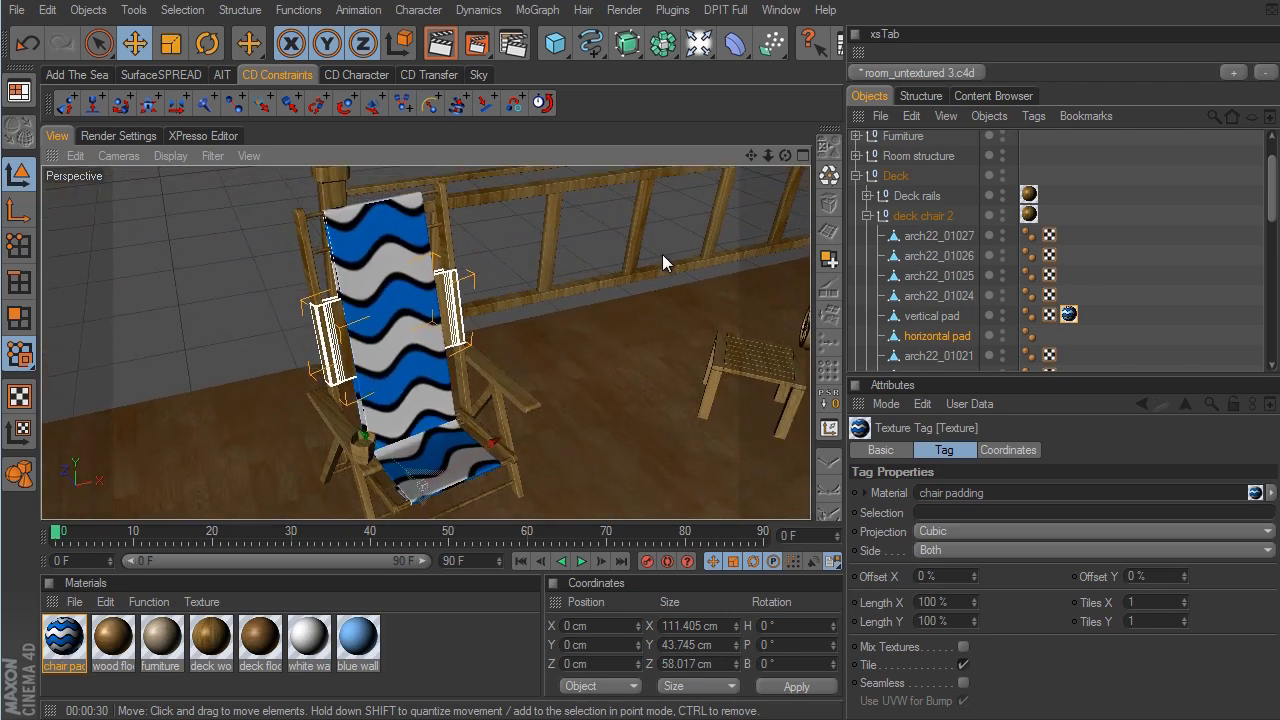
left_click_drag(1072, 318, 1046, 340, "ctrl")
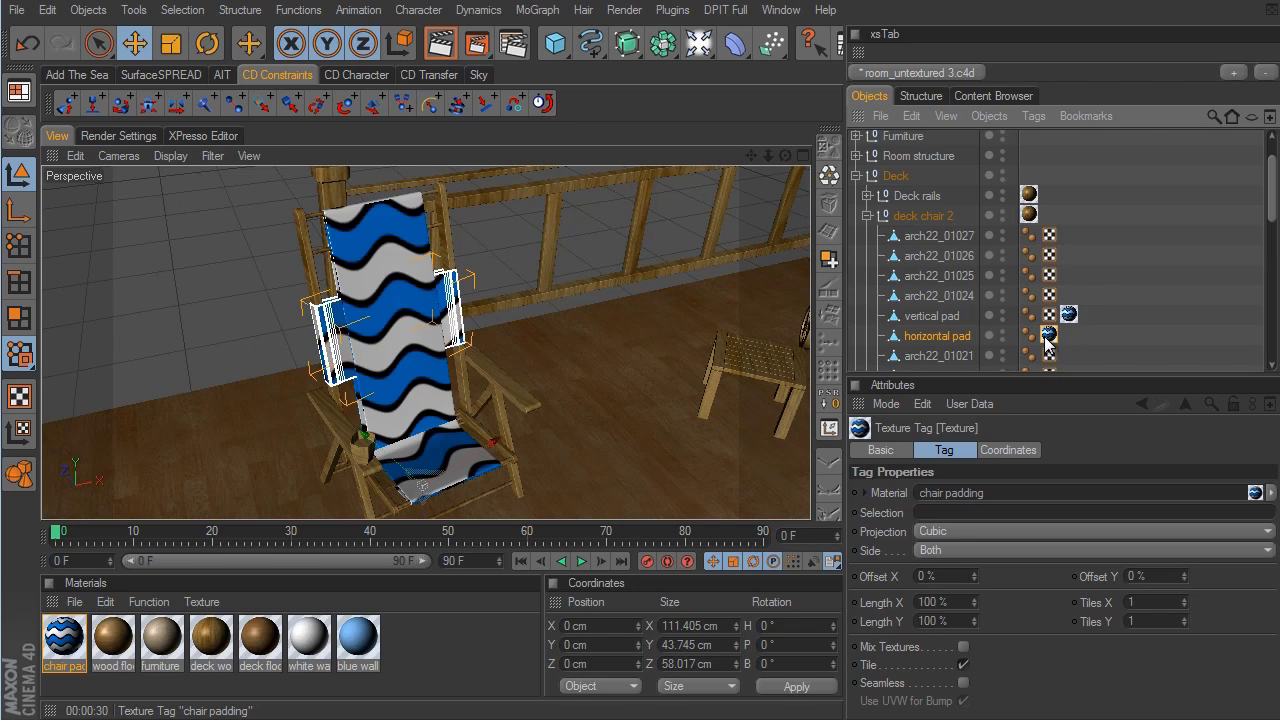
left_click(1104, 284)
Collapse deck chair 2, expand deck chair, and apply the chair padding material to its head pad
left_click_drag(631, 323, 640, 262, "alt")
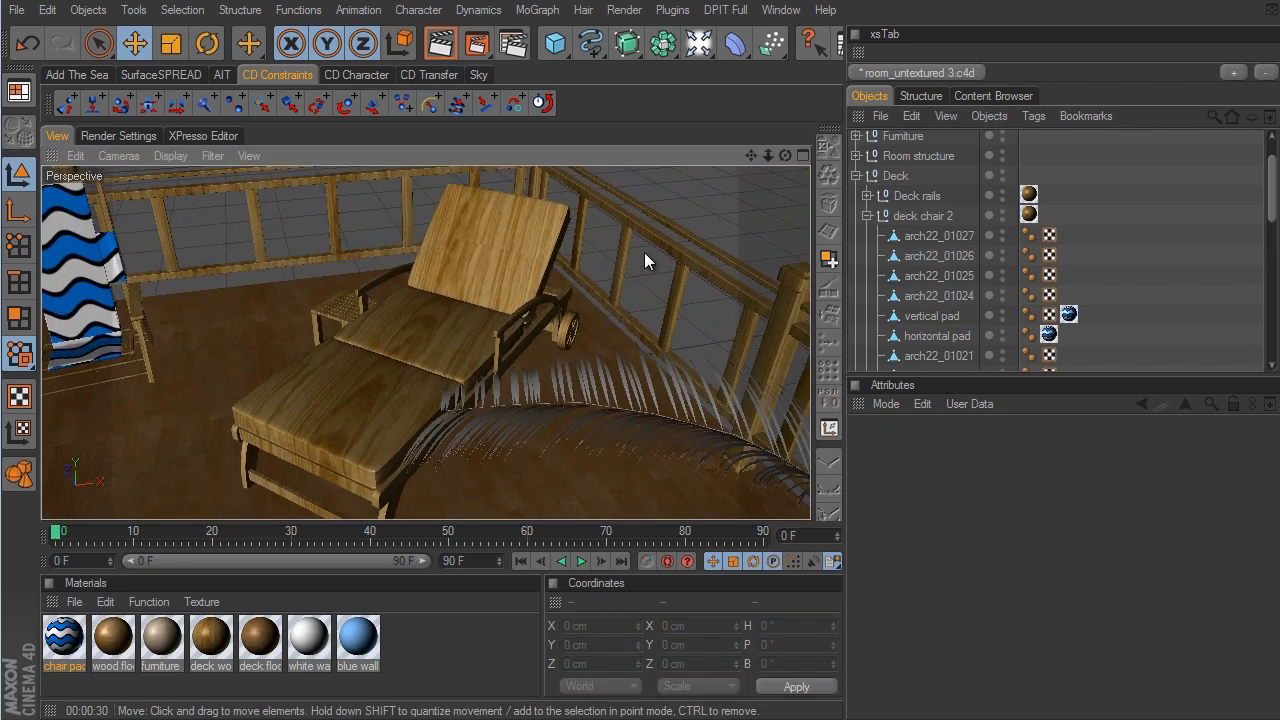
left_click(866, 216)
left_click(867, 236)
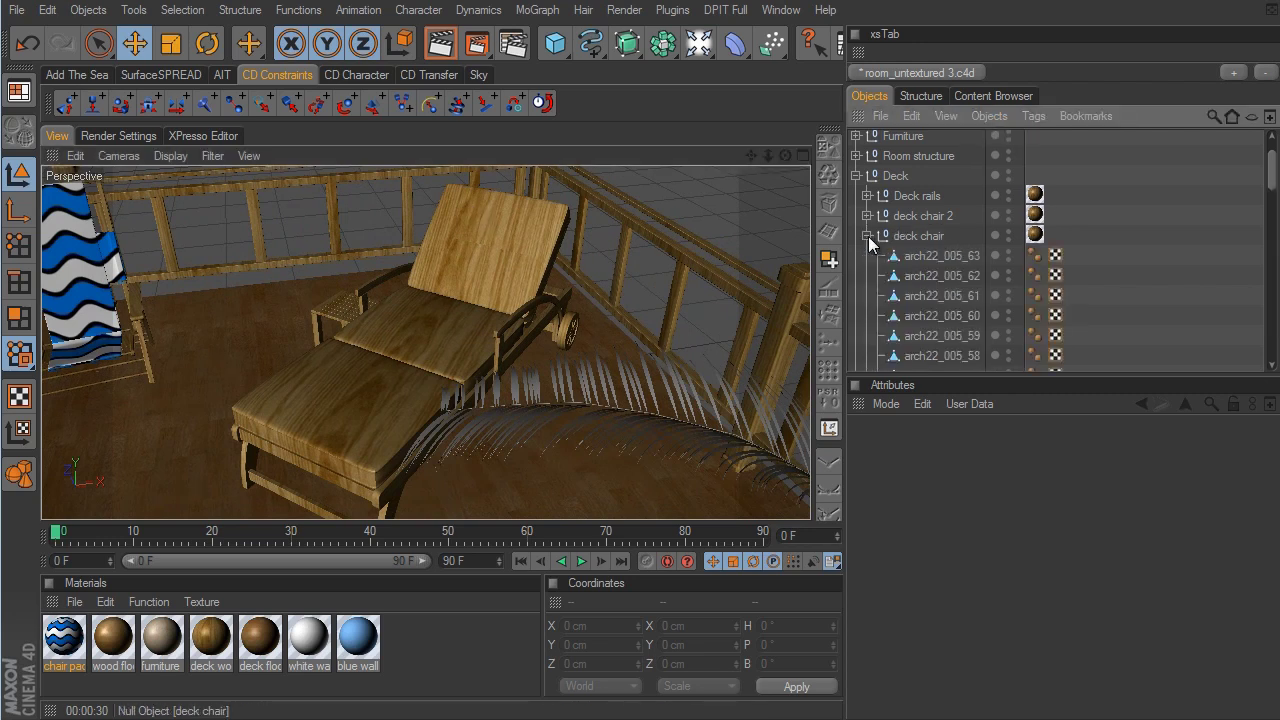
scroll(1090, 244, "down", 8)
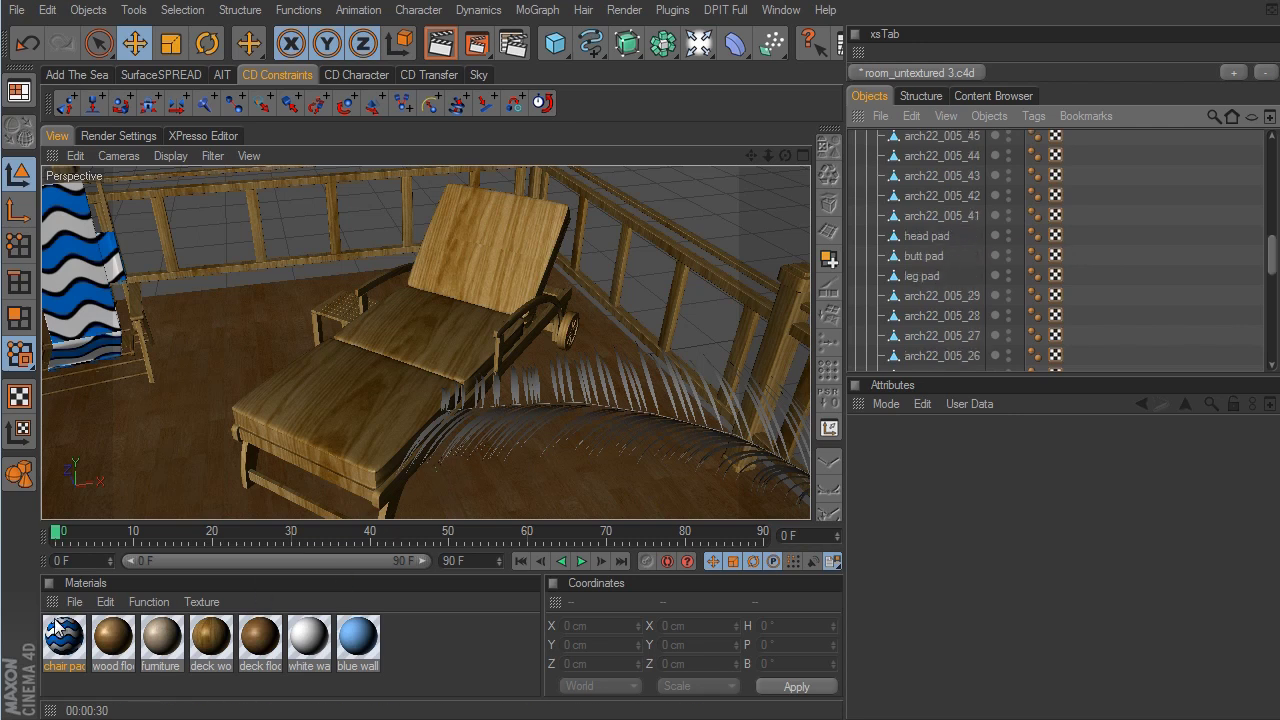
left_click_drag(66, 634, 926, 238)
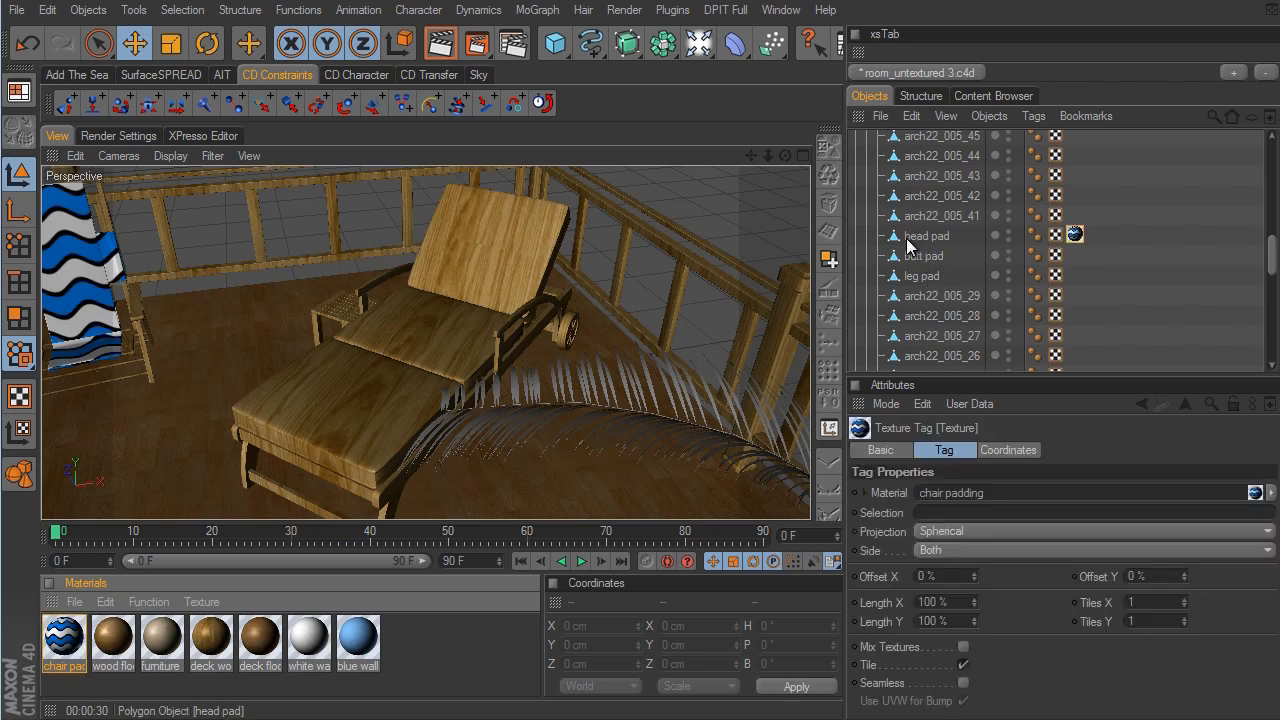
Try Cubic projection on the head pad's chair padding tag and test-render the lounge chair in the viewport
left_click(960, 530)
left_click(962, 607)
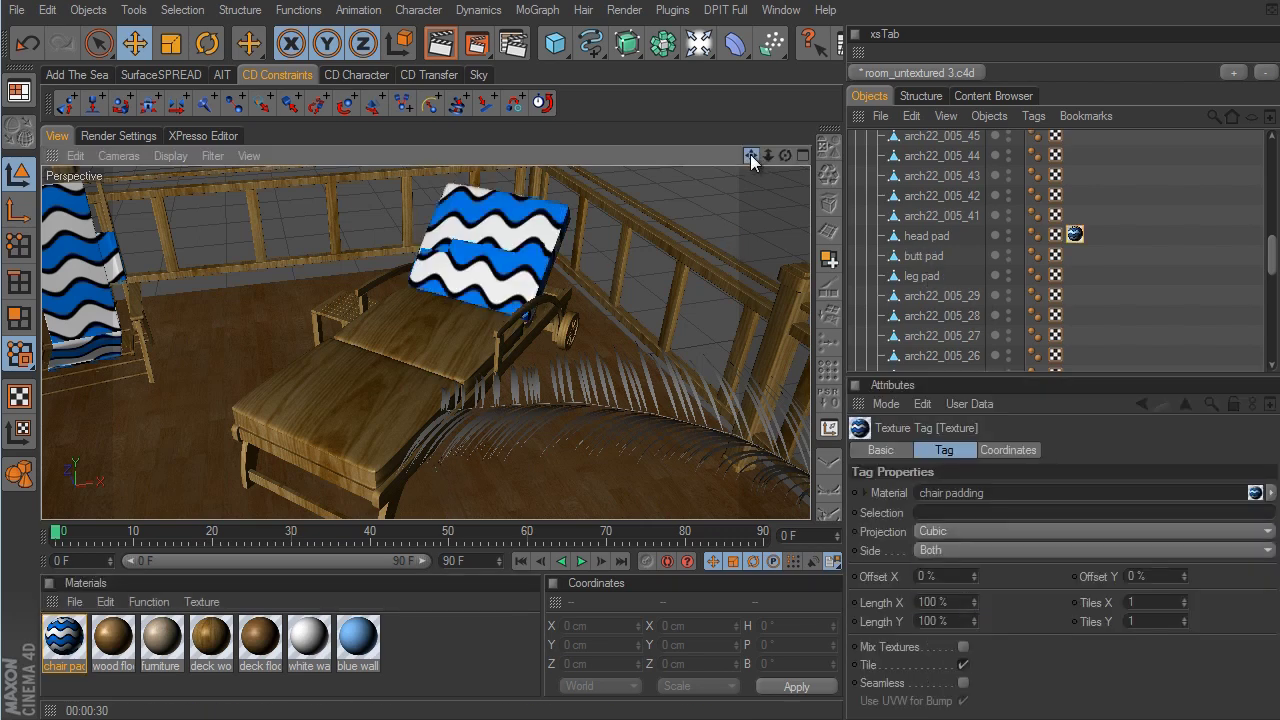
left_click_drag(785, 155, 752, 394)
left_click(438, 44)
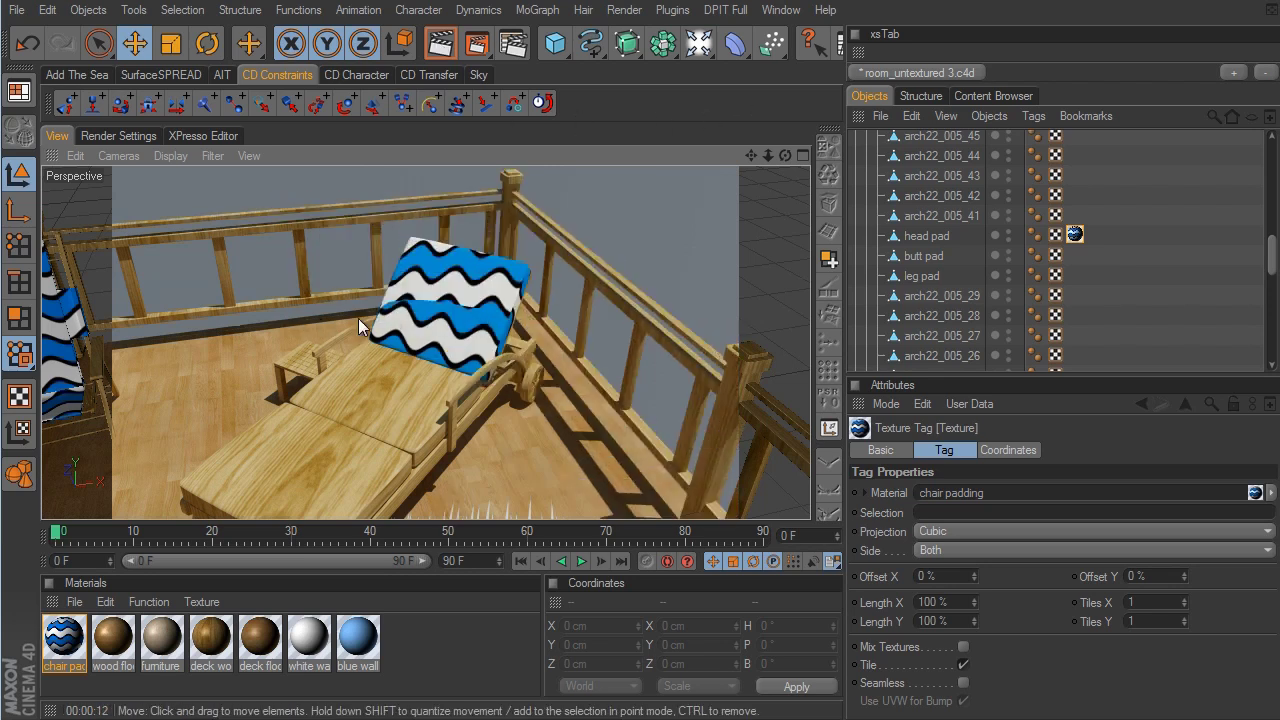
left_click(358, 318)
Enable Seamless on the head pad's chair padding tag, switch its projection to UVW Mapping, and inspect the pad's side
left_click(1075, 234)
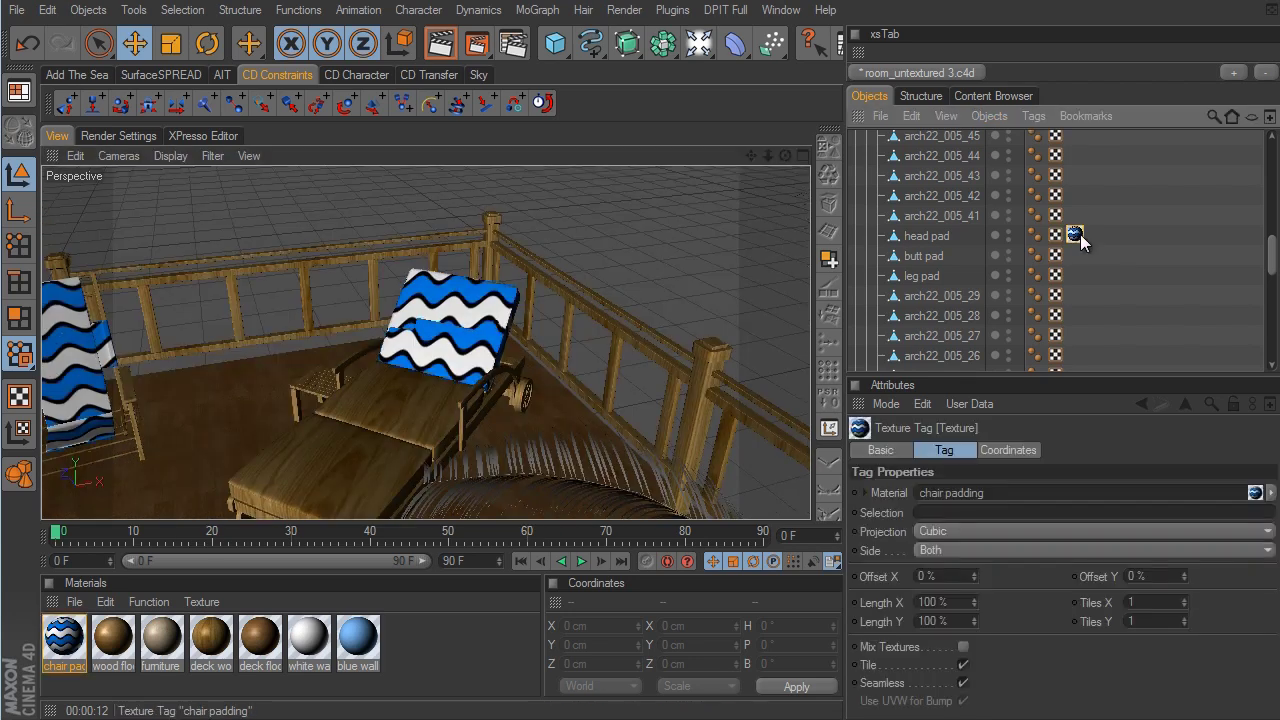
left_click(924, 531)
left_click(958, 665)
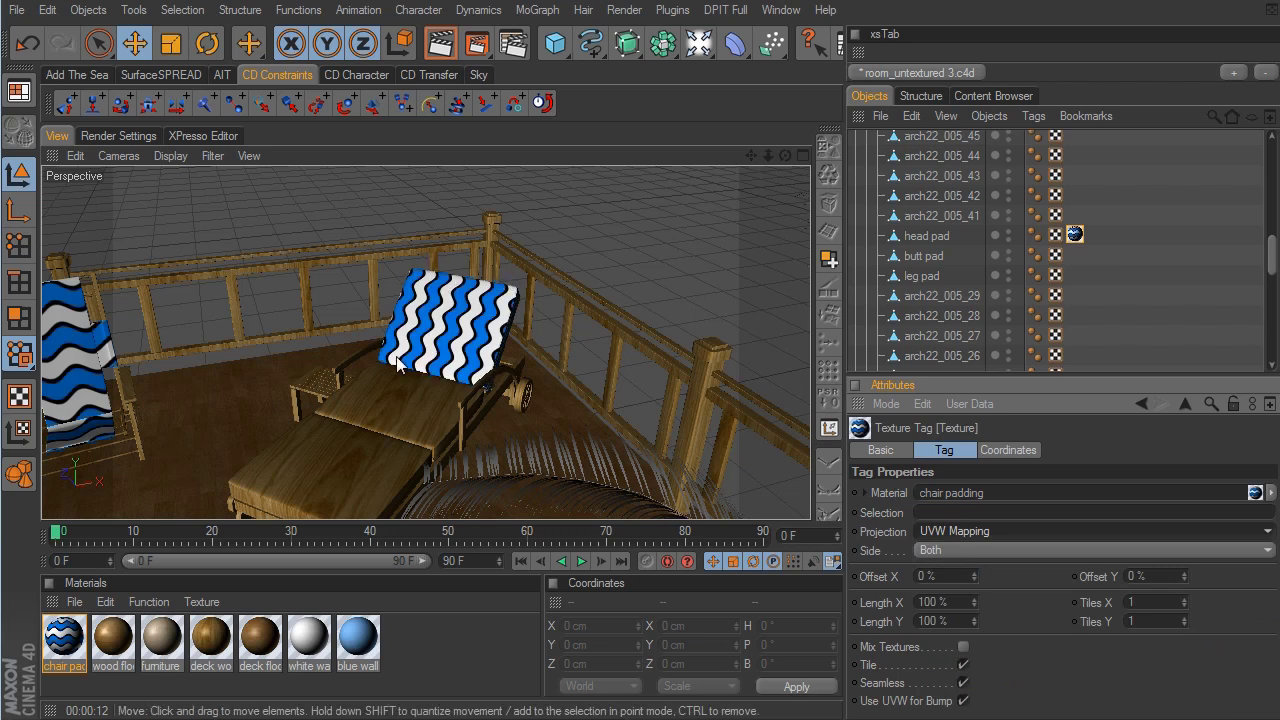
left_click(443, 316)
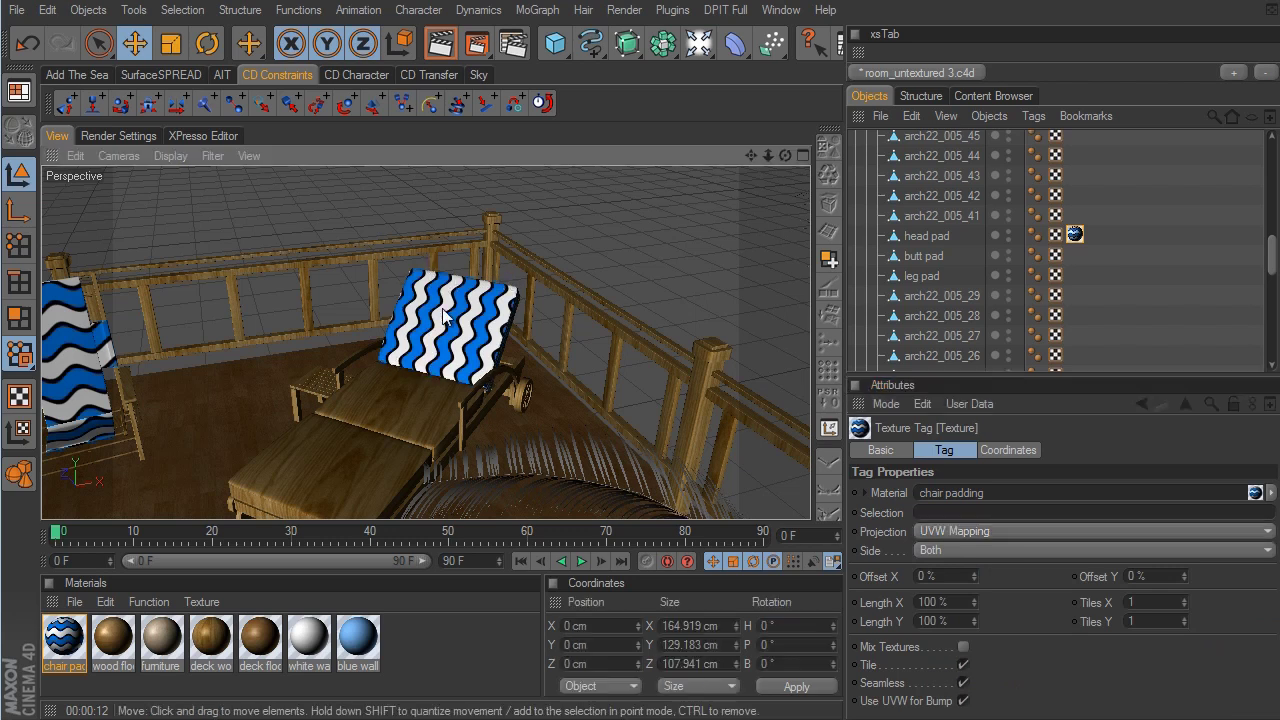
mouse_move(746, 398)
left_mouse_down("alt")
mouse_move(726, 390)
mouse_move(694, 264)
mouse_move(748, 394)
mouse_move(765, 390)
left_mouse_up("alt")
left_click(1104, 280)
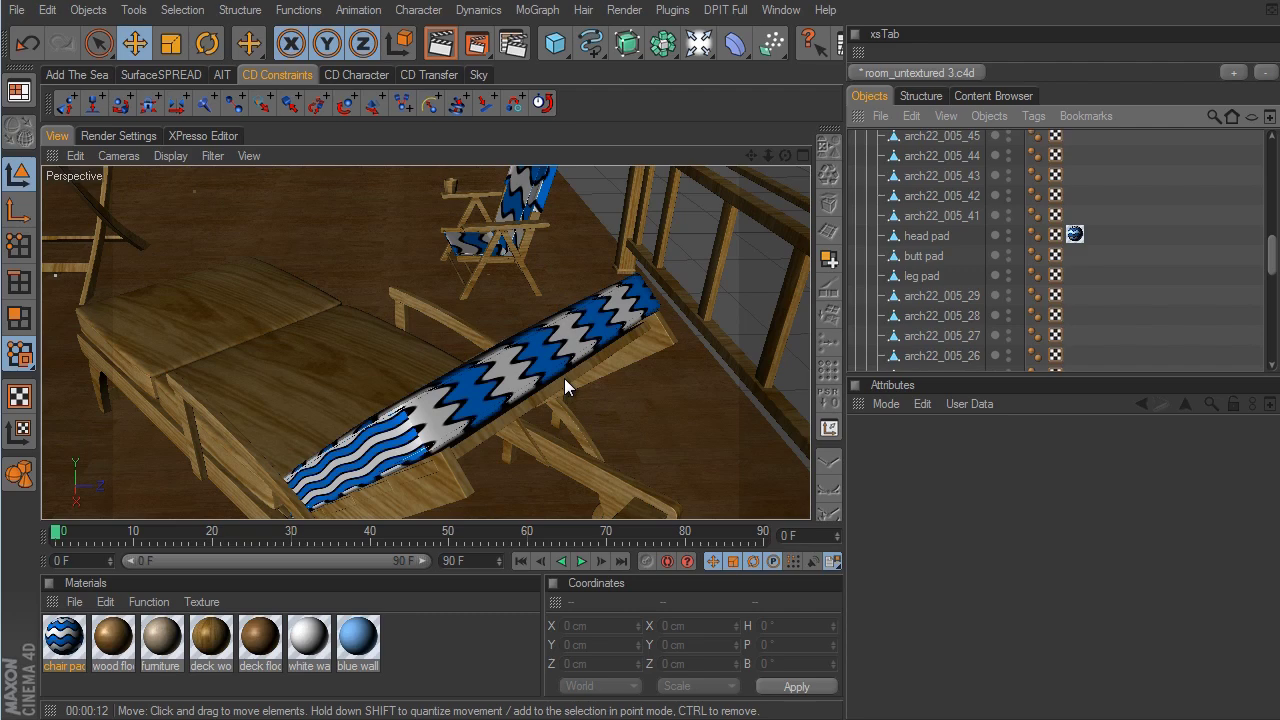
Change the projection of the head pad's chair padding tag to Flat
left_click(1075, 234)
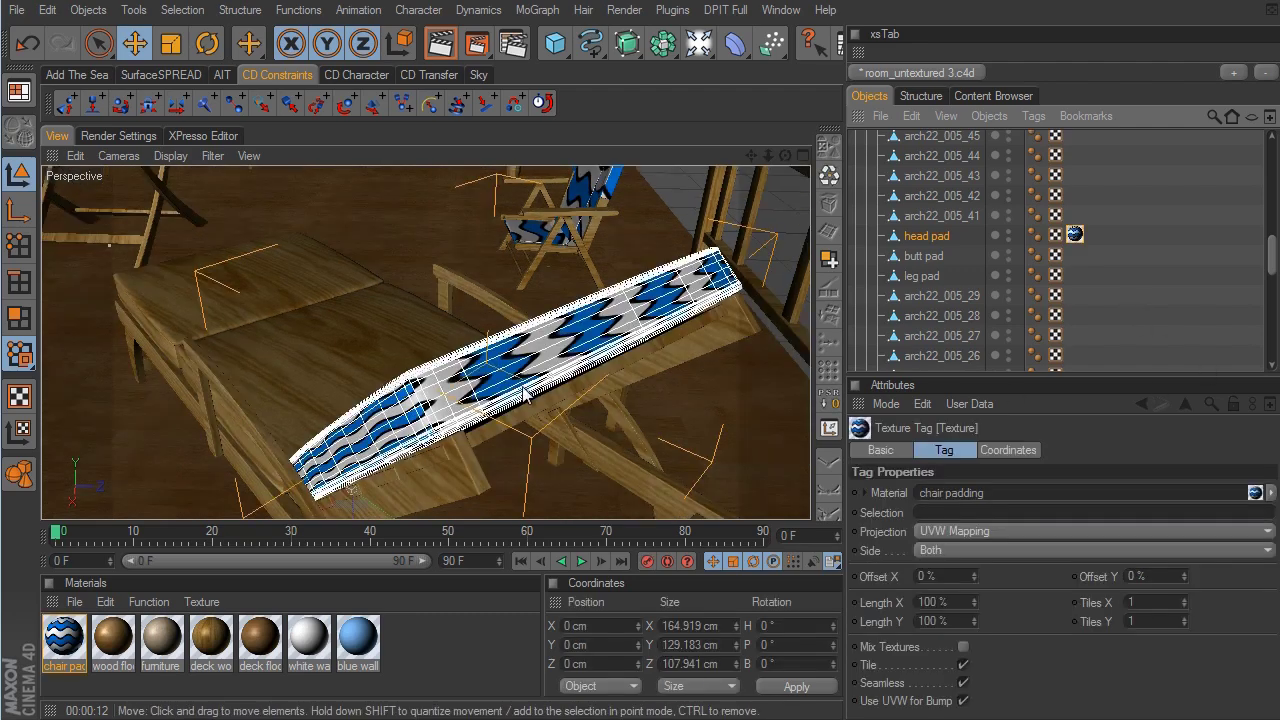
left_click(964, 530)
left_click(954, 584)
Check the head pad's pattern and copy its chair padding tag onto the butt pad and leg pad
mouse_move(746, 394)
left_mouse_down("alt")
mouse_move(766, 394)
mouse_move(753, 402)
left_mouse_up("alt")
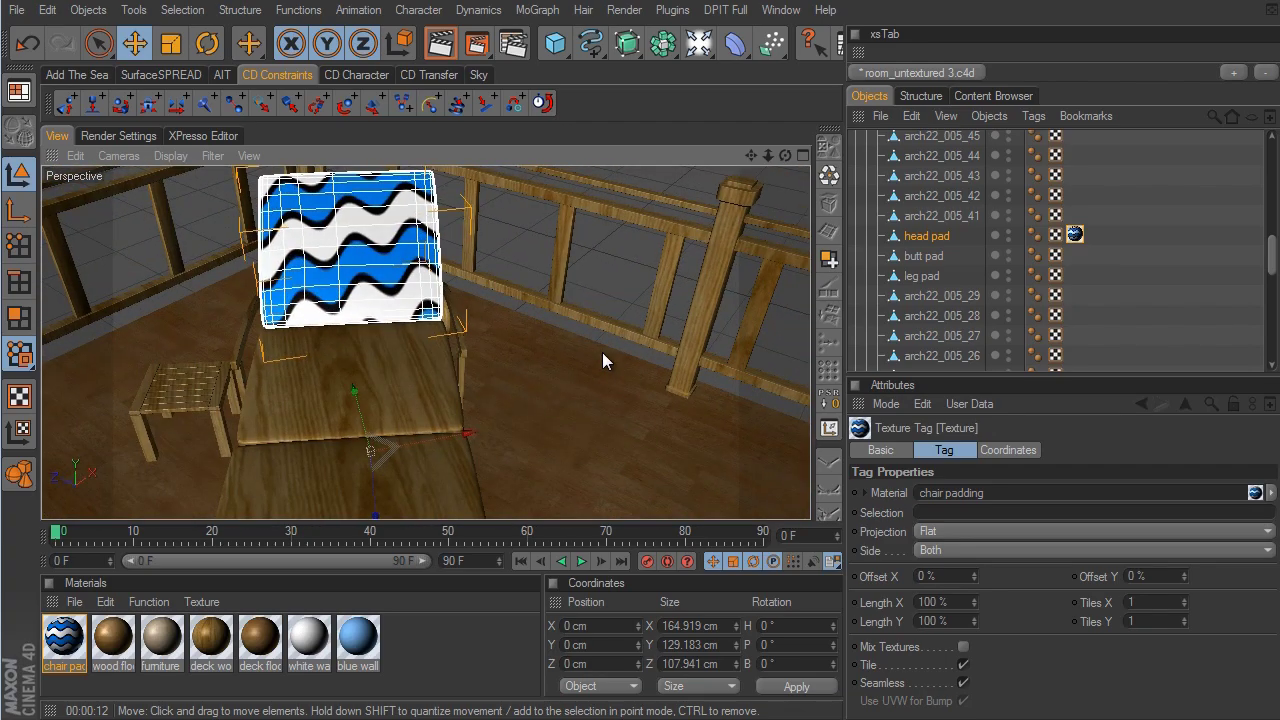
left_click_drag(608, 352, 584, 320, "alt")
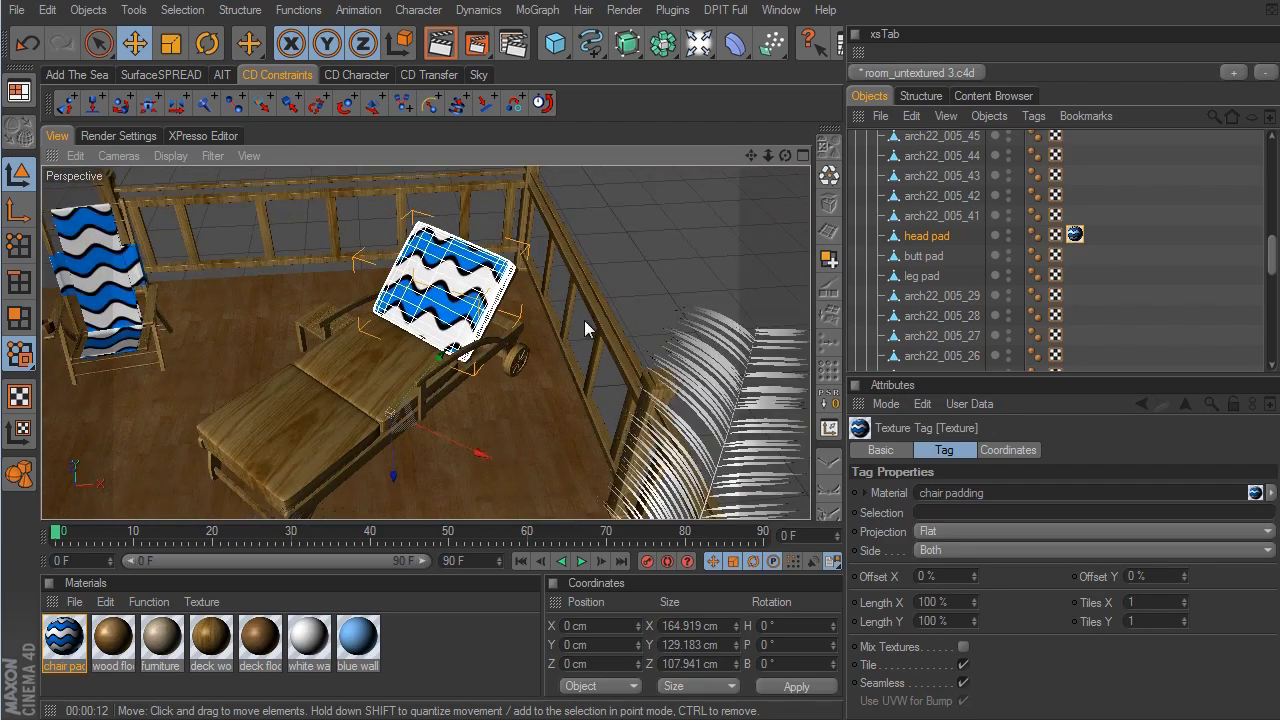
left_click_drag(1074, 234, 1082, 276, "ctrl")
left_click(1128, 306)
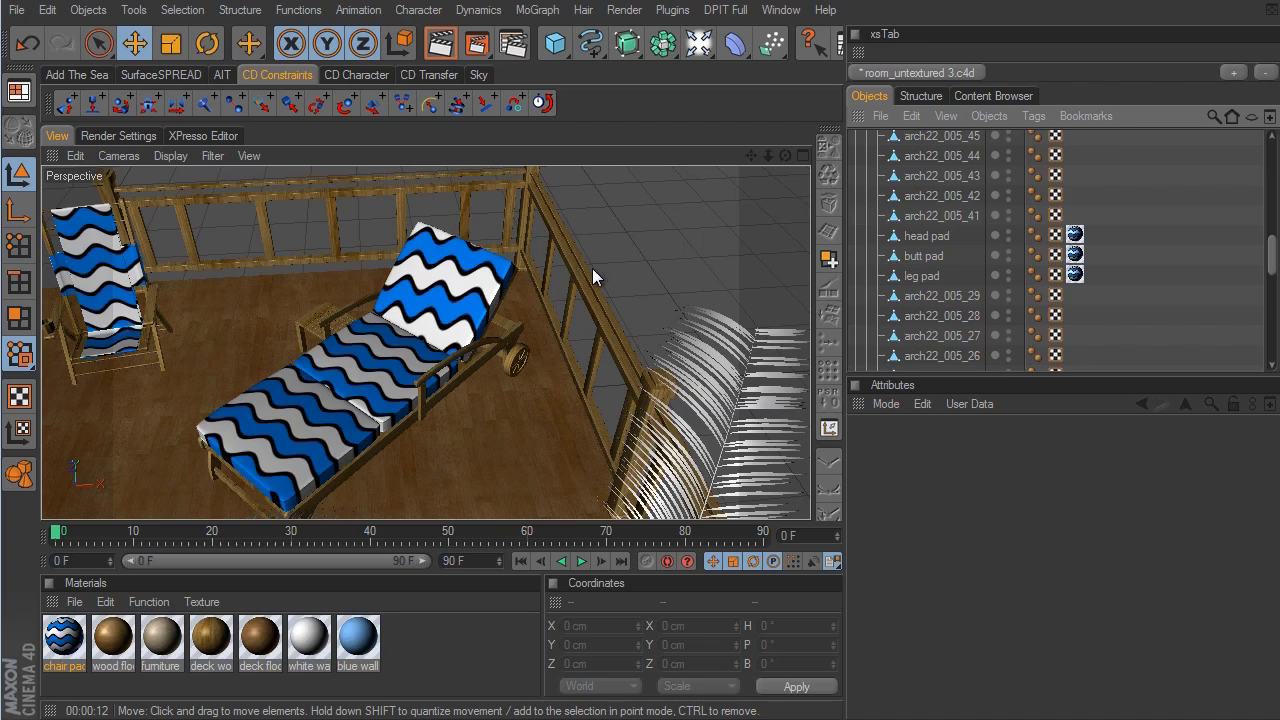
Collapse the deck chair and Deck groups in the object hierarchy
scroll(584, 266, "down", 6)
left_click_drag(594, 282, 681, 418, "alt")
left_click_drag(604, 386, 780, 410, "alt")
scroll(782, 404, "up", 5)
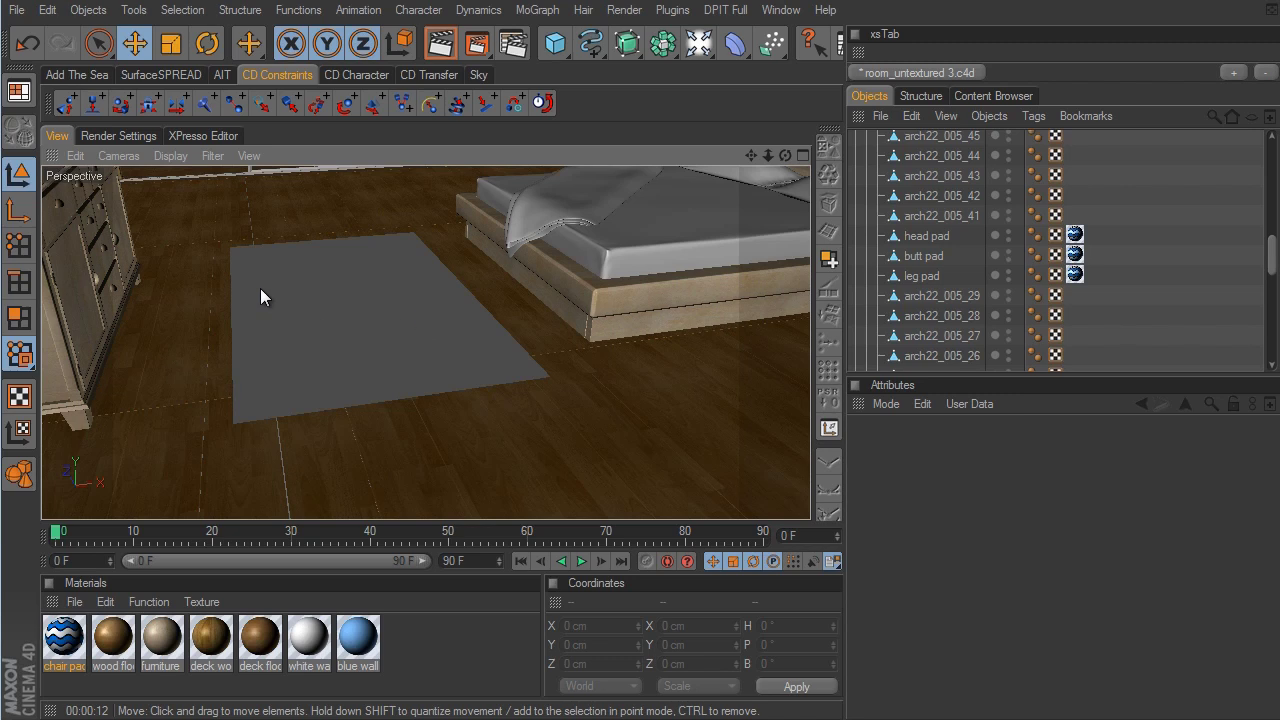
left_click_drag(1271, 245, 1271, 155)
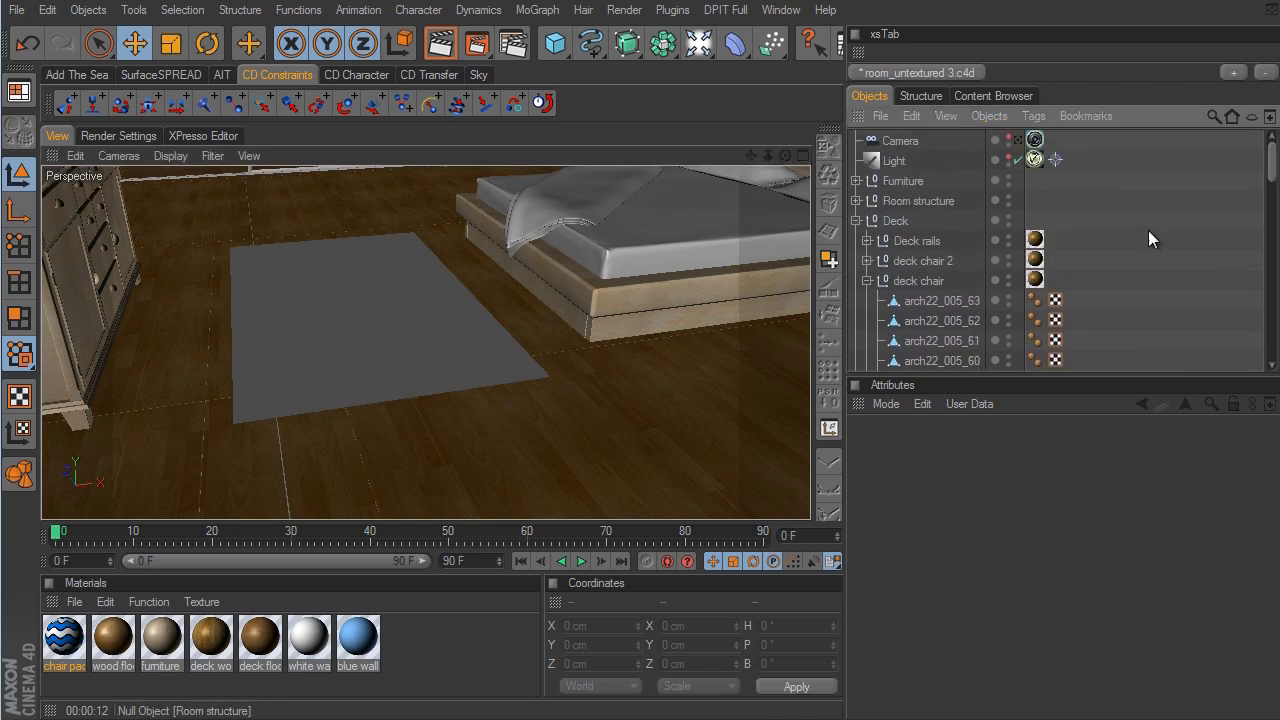
left_click(880, 284)
left_click(867, 282)
left_click(856, 220)
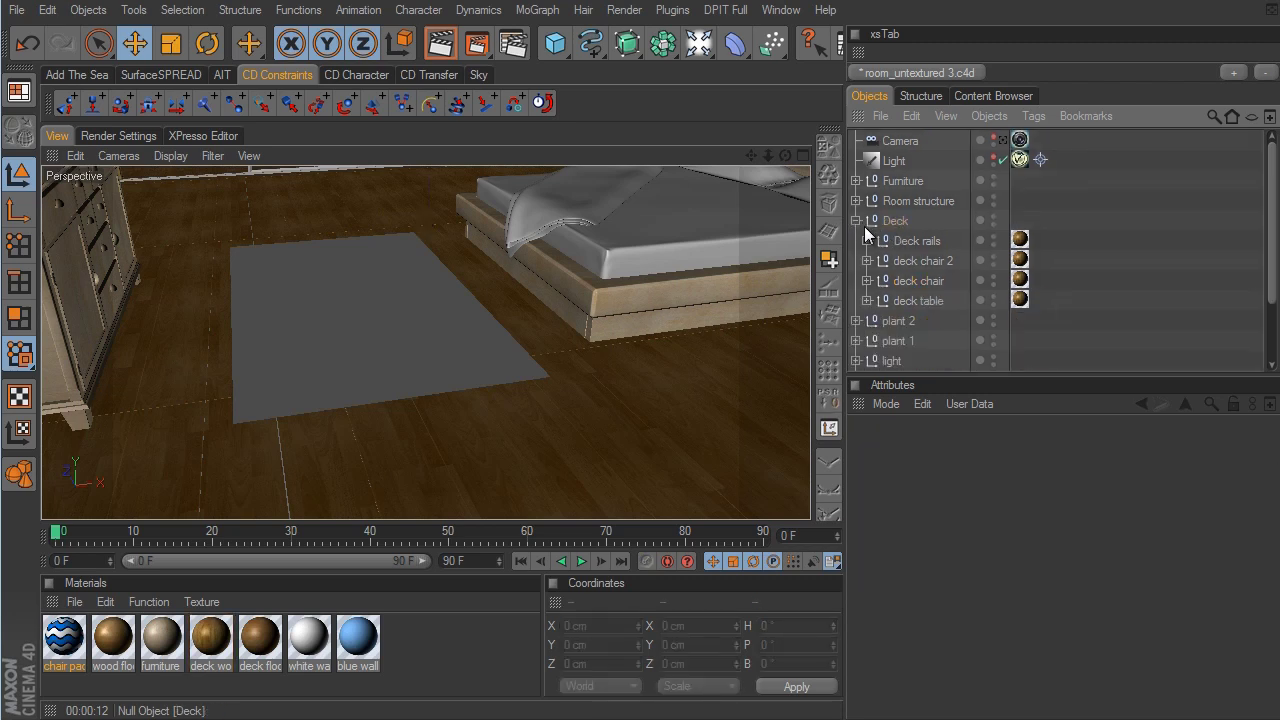
Look through the Room structure group's objects and collapse its Floor planks group
left_click(856, 201)
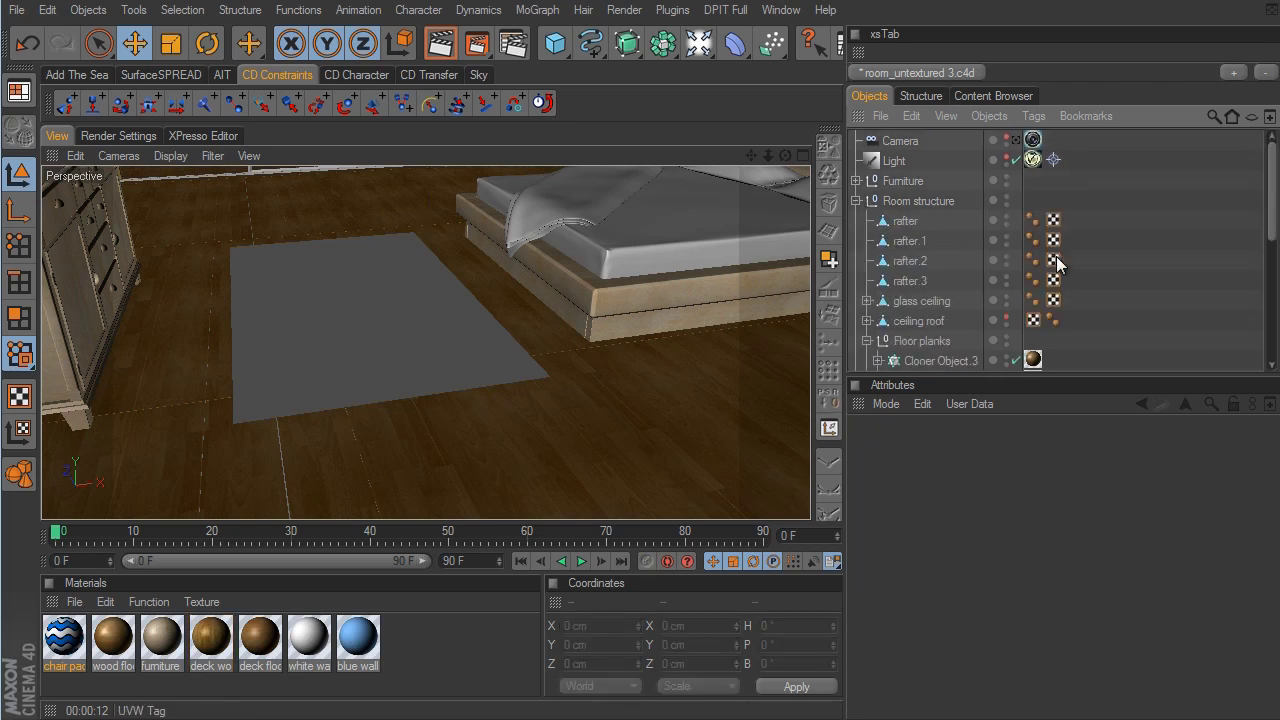
scroll(1057, 266, "down", 3)
scroll(1060, 250, "up", 3)
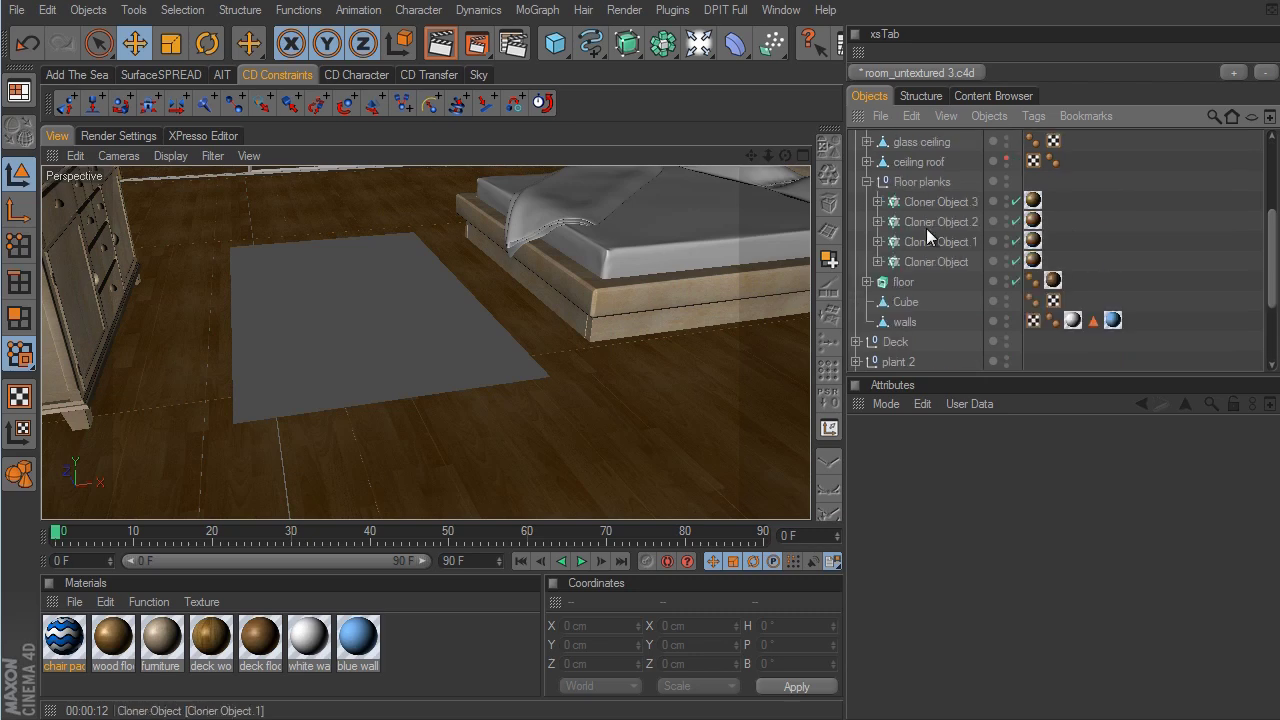
left_click(867, 181)
Select the bed's sheet, collapse the Room structure group and expand Furniture to reach the bed's parts
left_click_drag(649, 268, 454, 330, "alt")
left_click(436, 288)
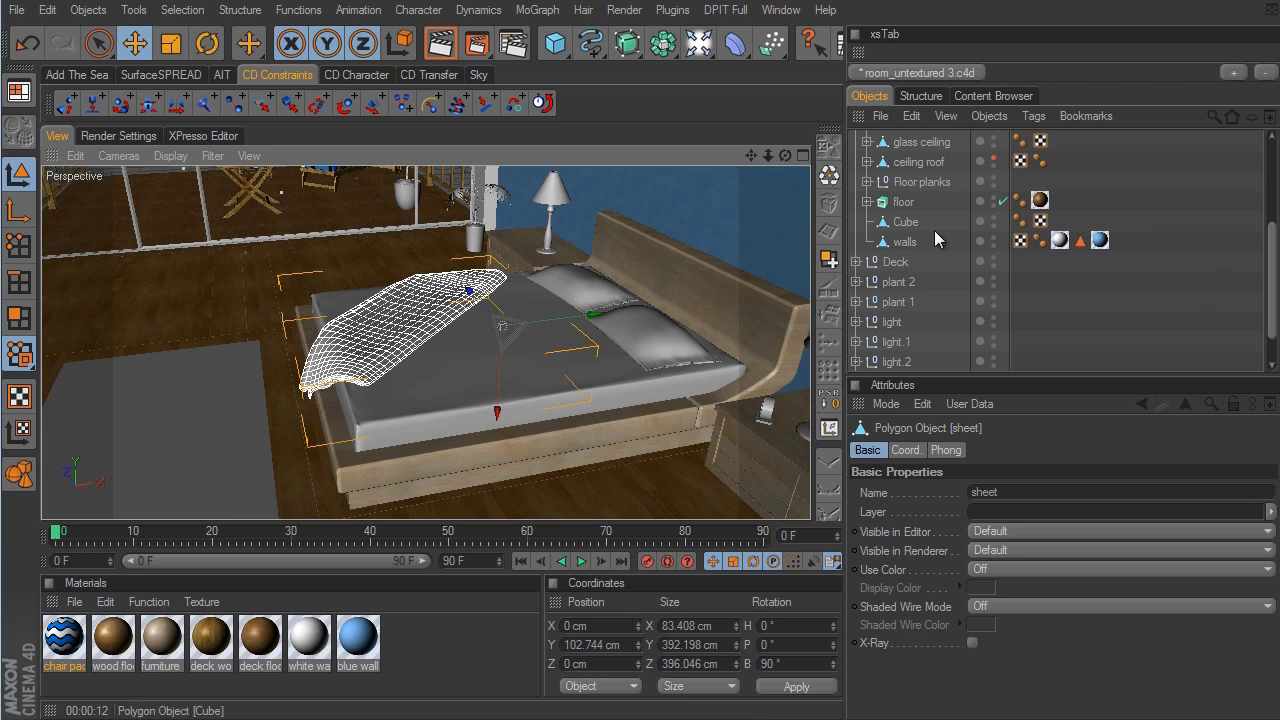
left_click_drag(1275, 291, 1268, 196)
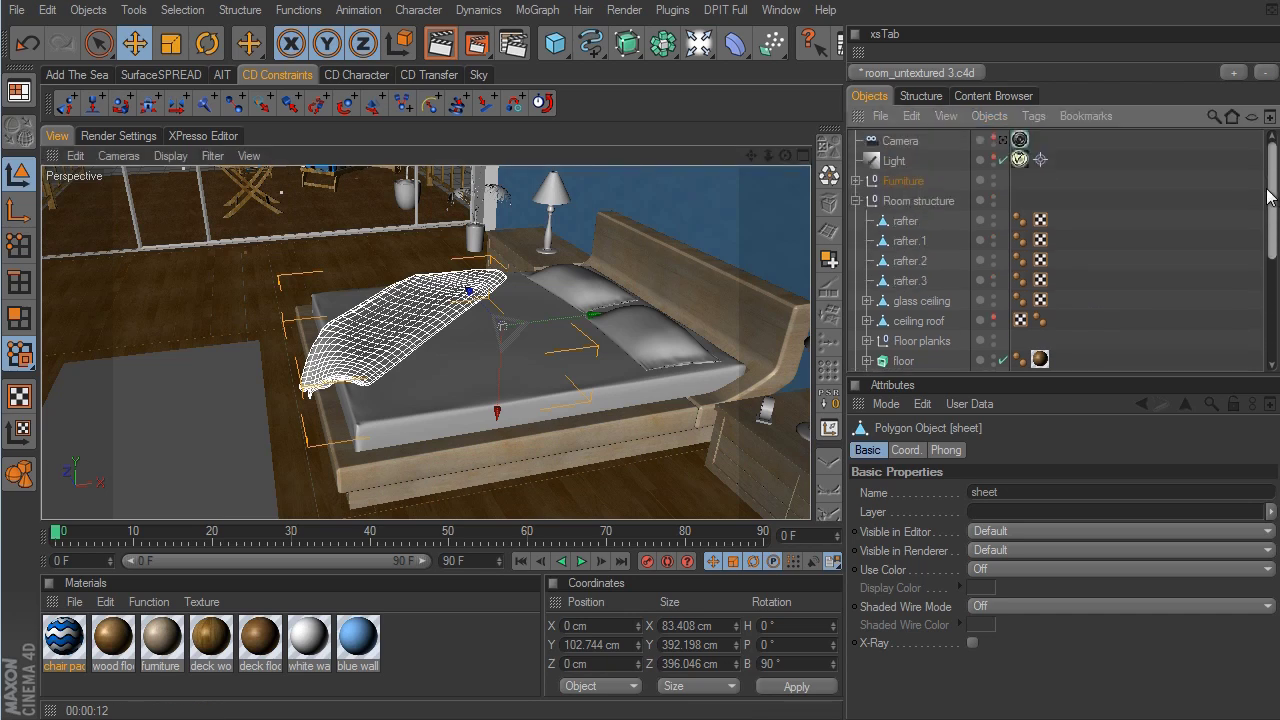
left_click(856, 201)
left_click(856, 180)
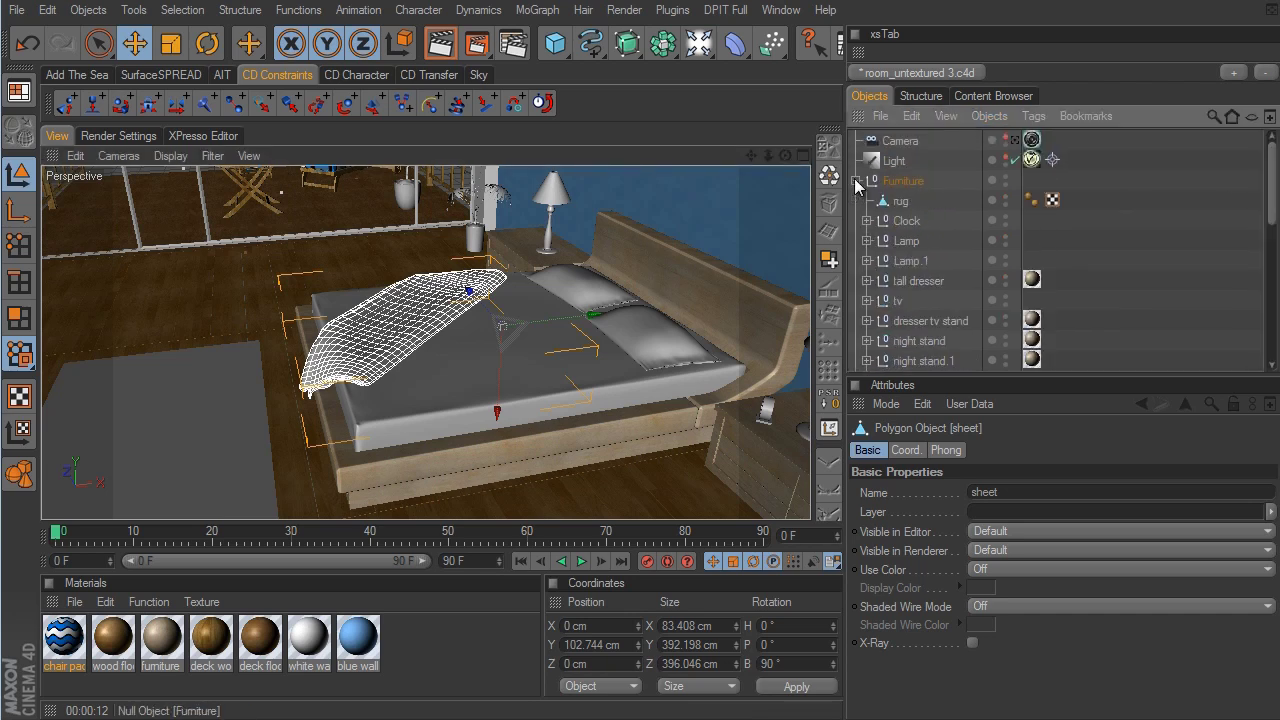
scroll(880, 210, "down", 5)
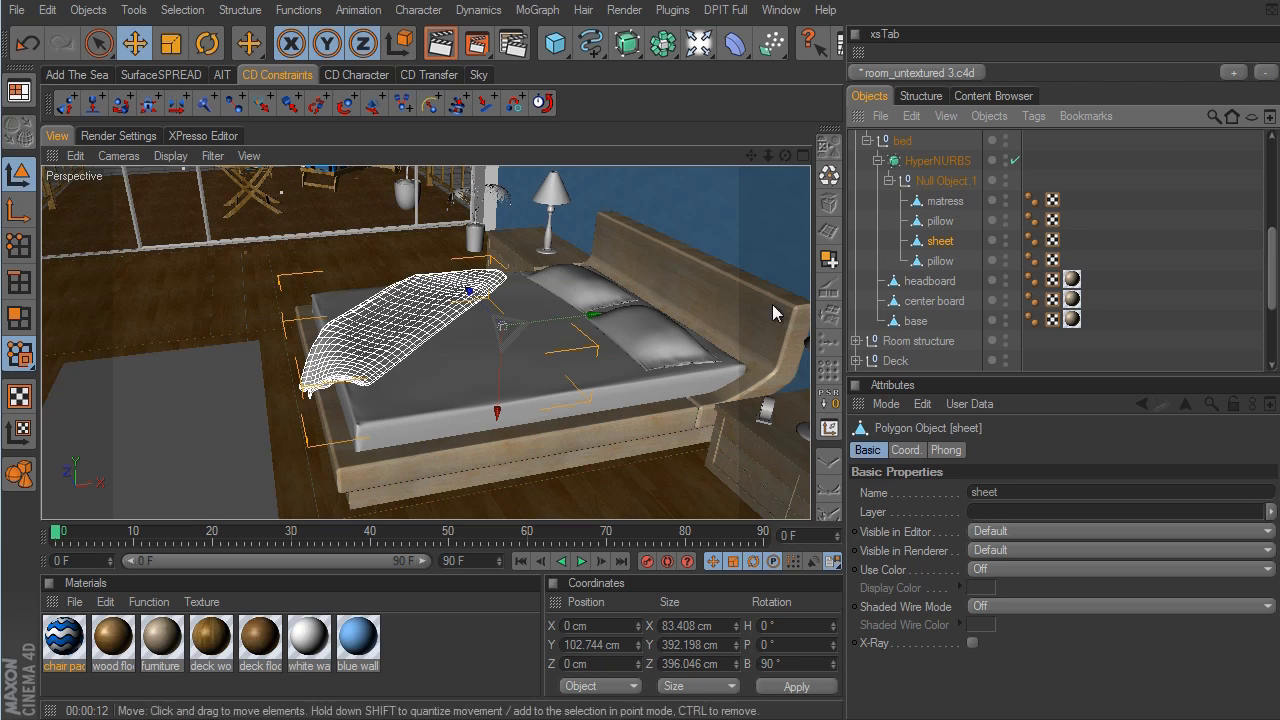
Assign the blue wall material to the bed's sheet and both pillows, and the white wall material to the mattress
key("ctrl+z")
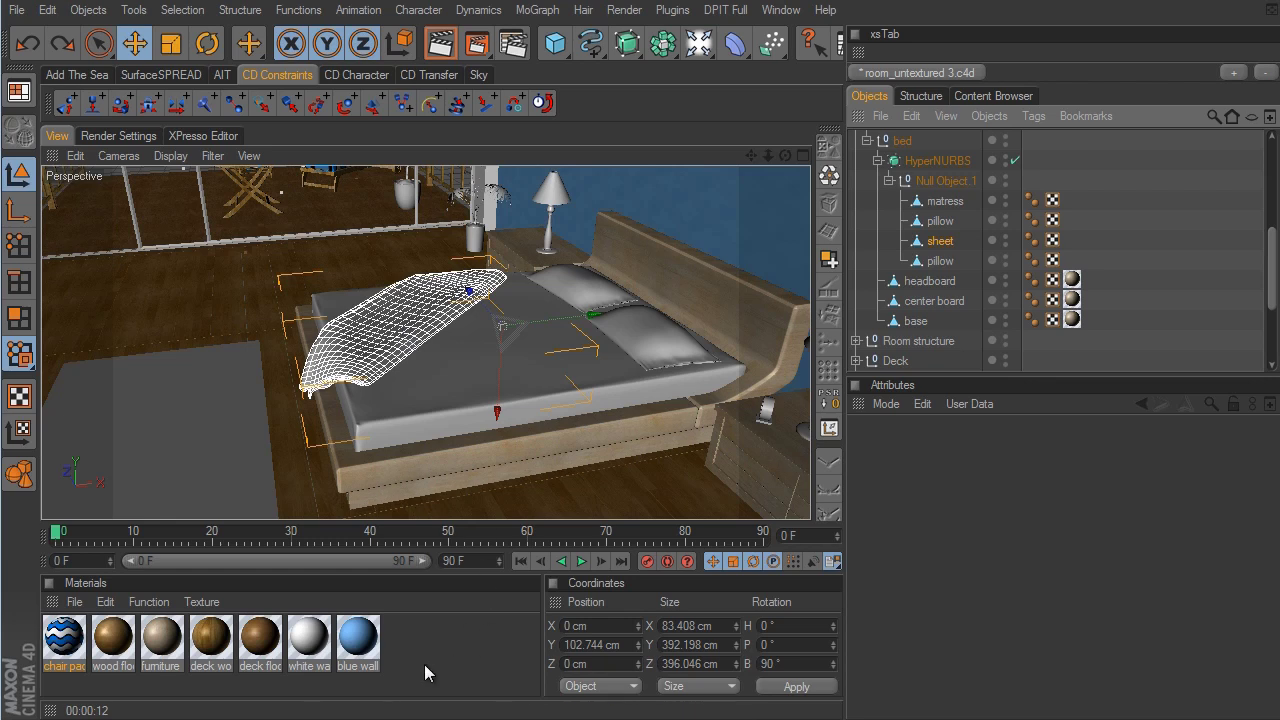
left_click_drag(360, 638, 945, 248)
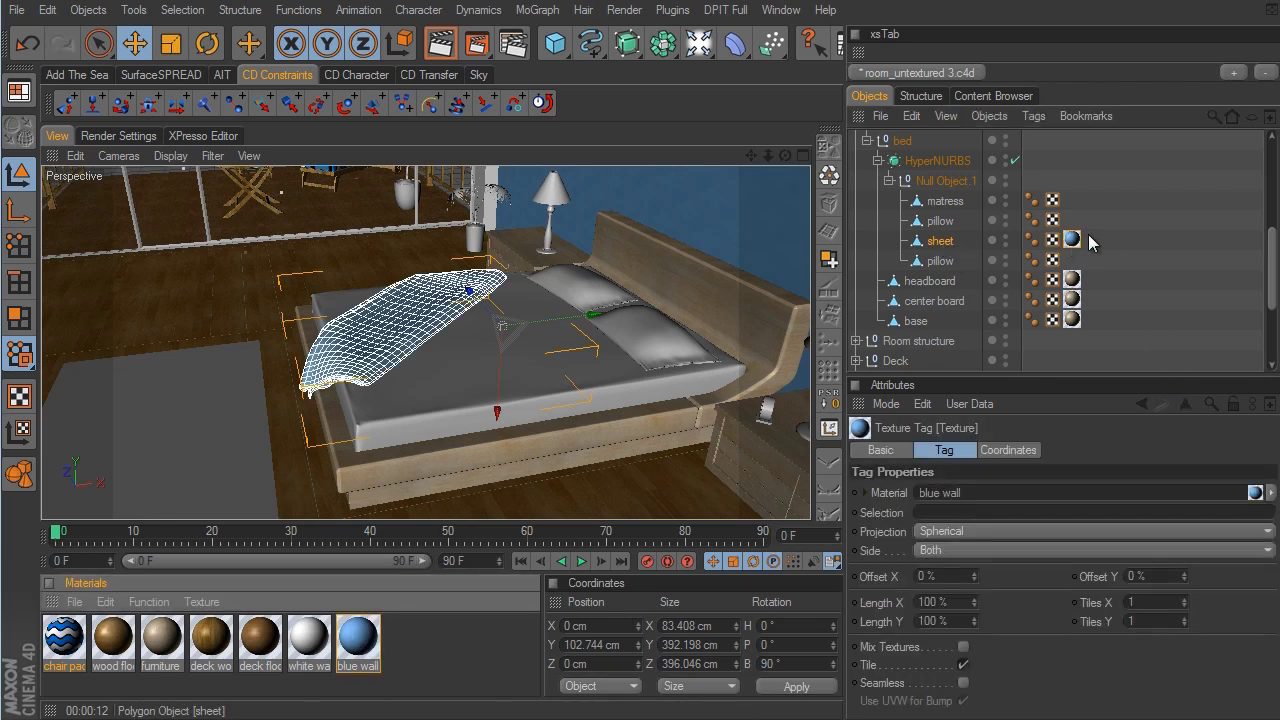
mouse_move(1072, 240)
left_mouse_down("ctrl")
mouse_move(1068, 226)
mouse_move(1072, 260)
left_mouse_up("ctrl")
left_click_drag(325, 642, 941, 205)
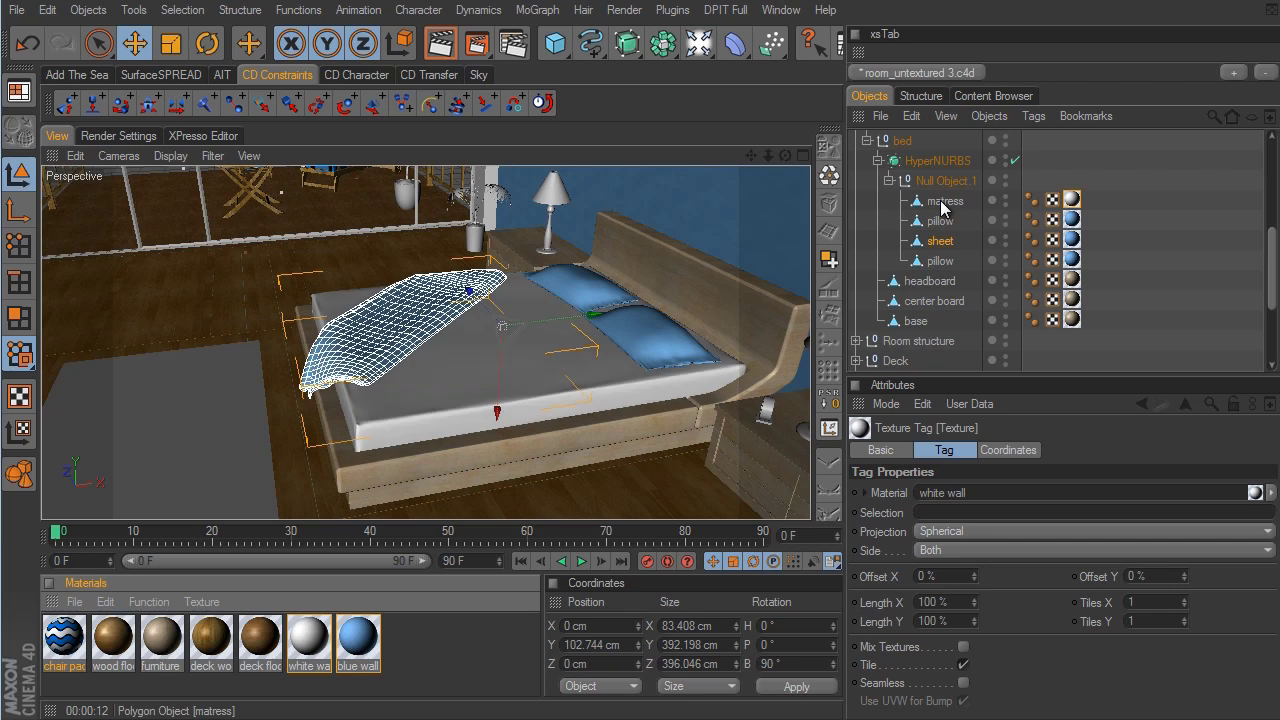
left_click(1166, 234)
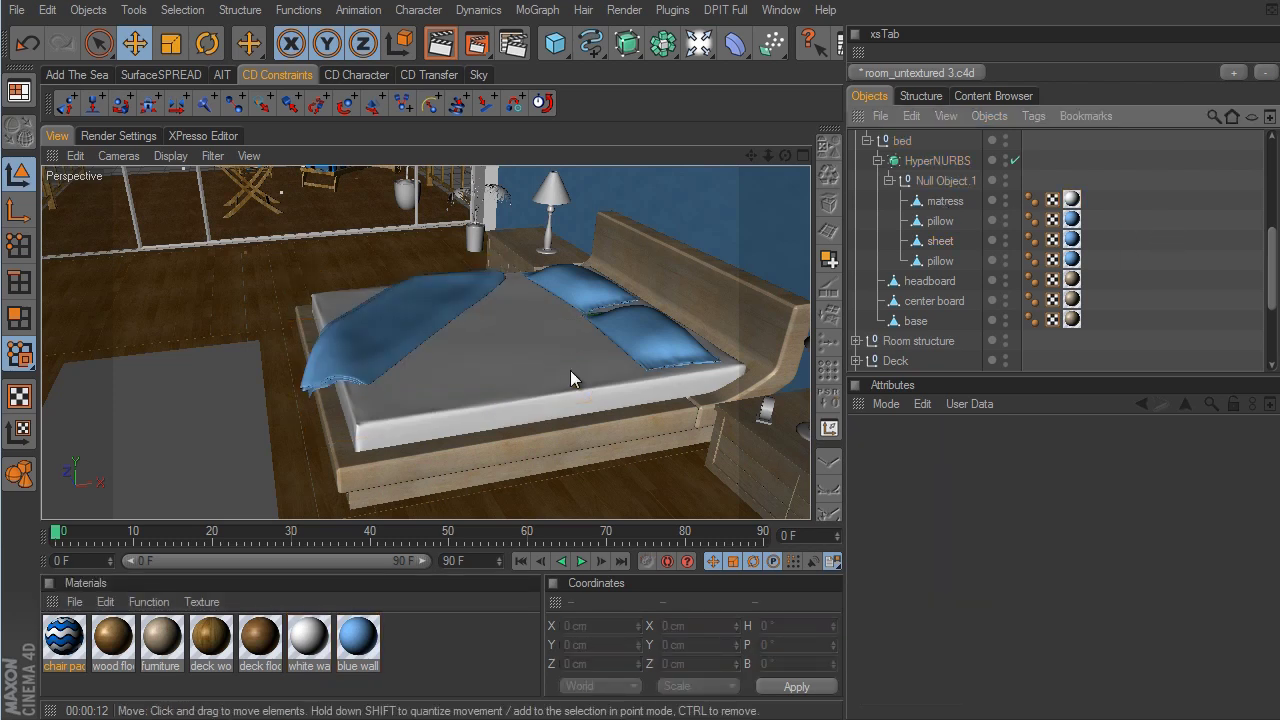
Render the bedroom through the scene camera in the viewport, then return to the free editor view
scroll(1200, 255, "up", 8)
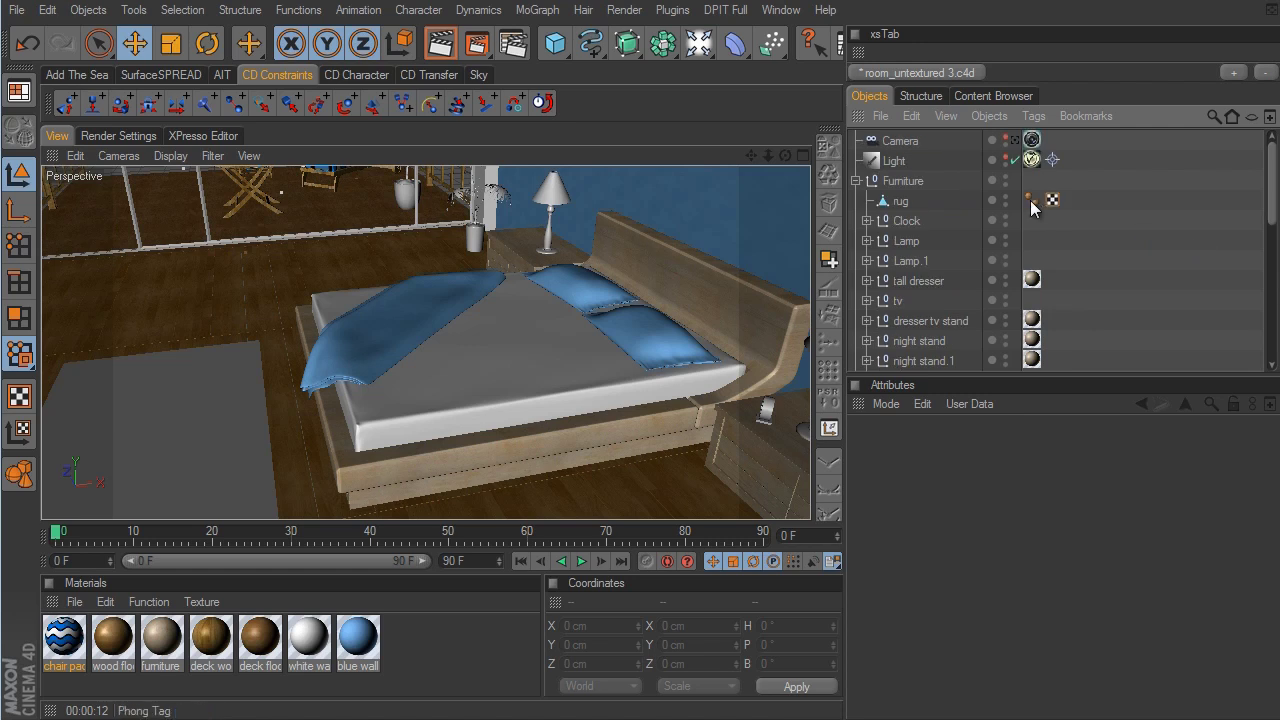
left_click(1030, 140)
left_click(1014, 140)
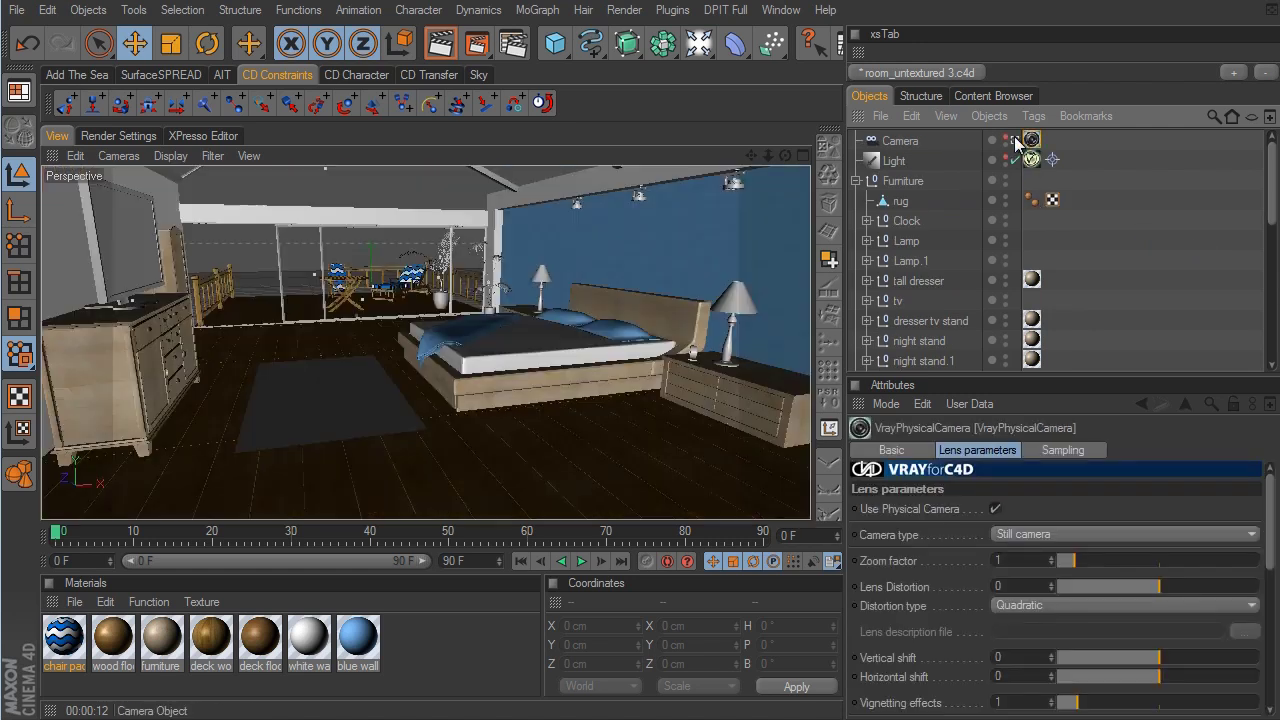
left_click(441, 43)
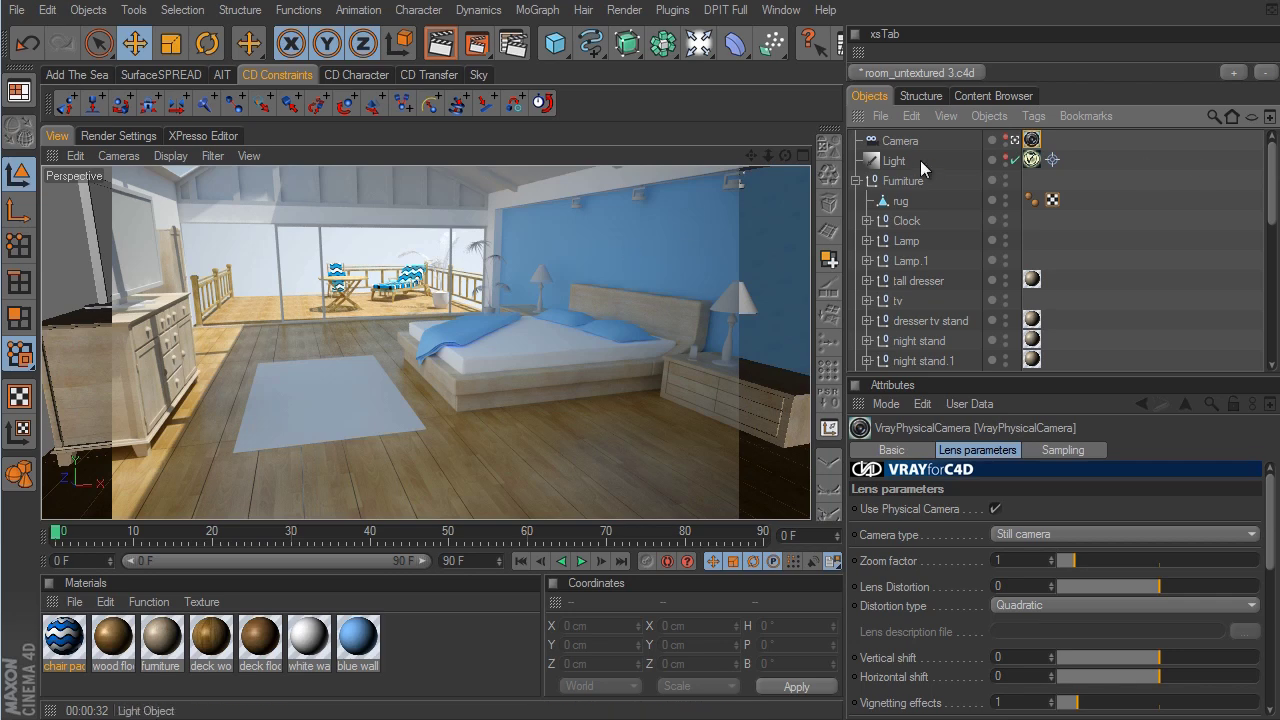
left_click(1014, 140)
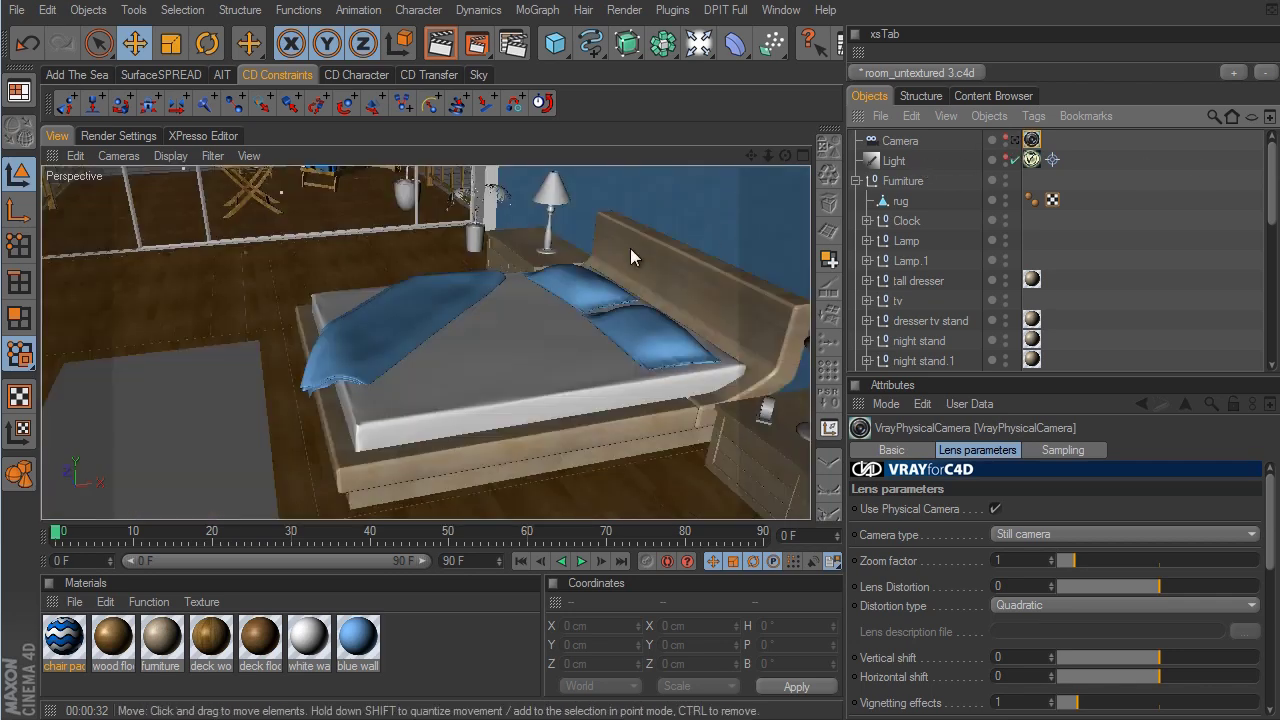
Identify the shade among the Lamp group's parts and assign the white wall material to it (obj_02)
left_click_drag(590, 352, 730, 386, "alt")
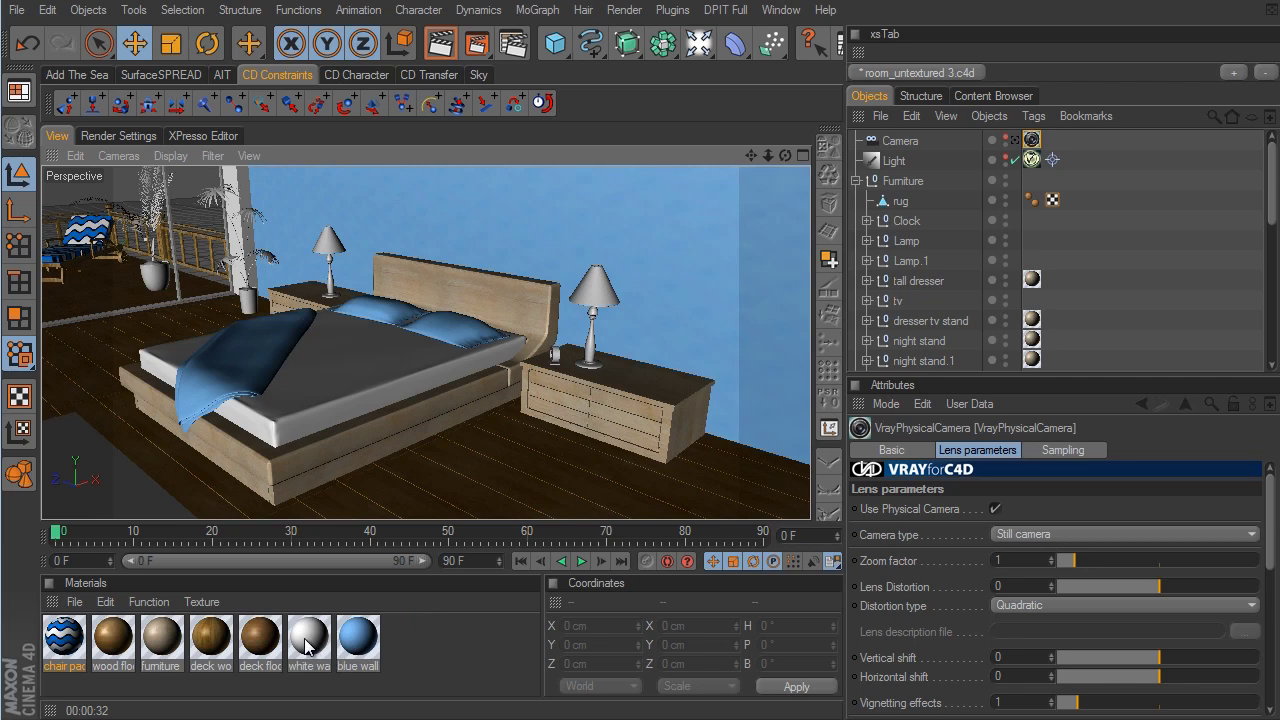
left_click(867, 241)
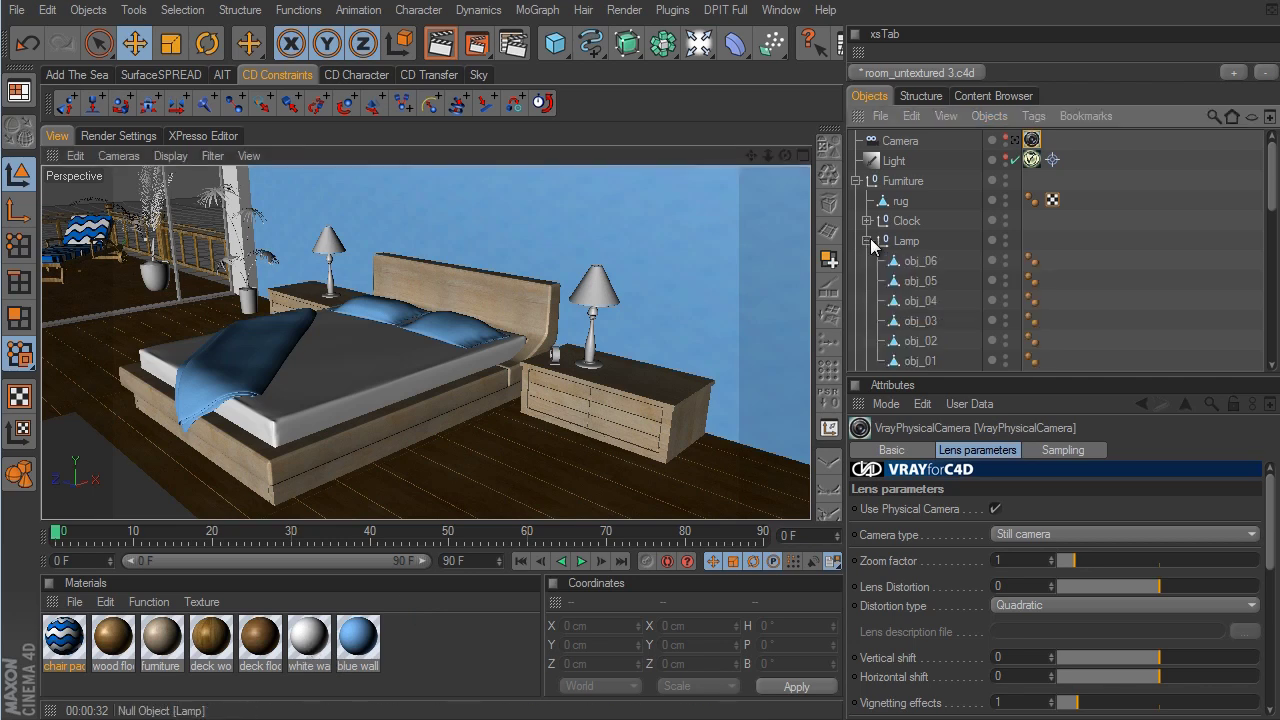
scroll(942, 256, "down", 3)
scroll(942, 256, "up", 3)
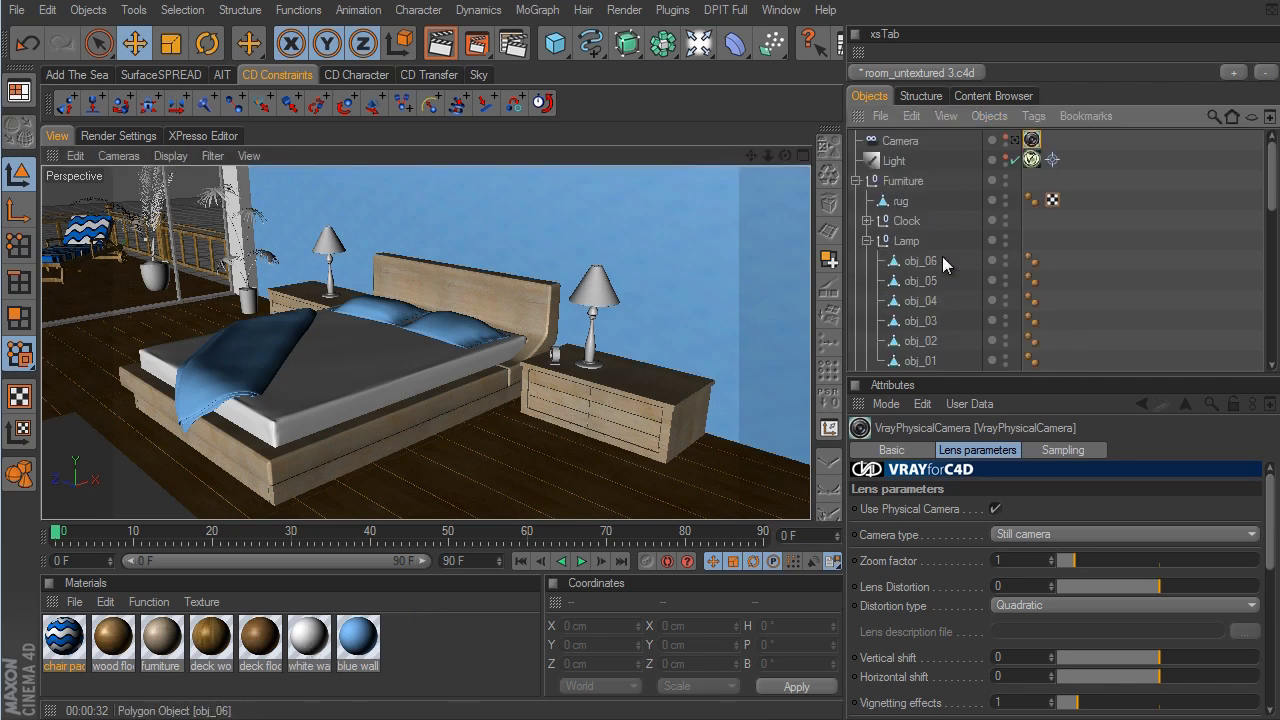
left_click(925, 281)
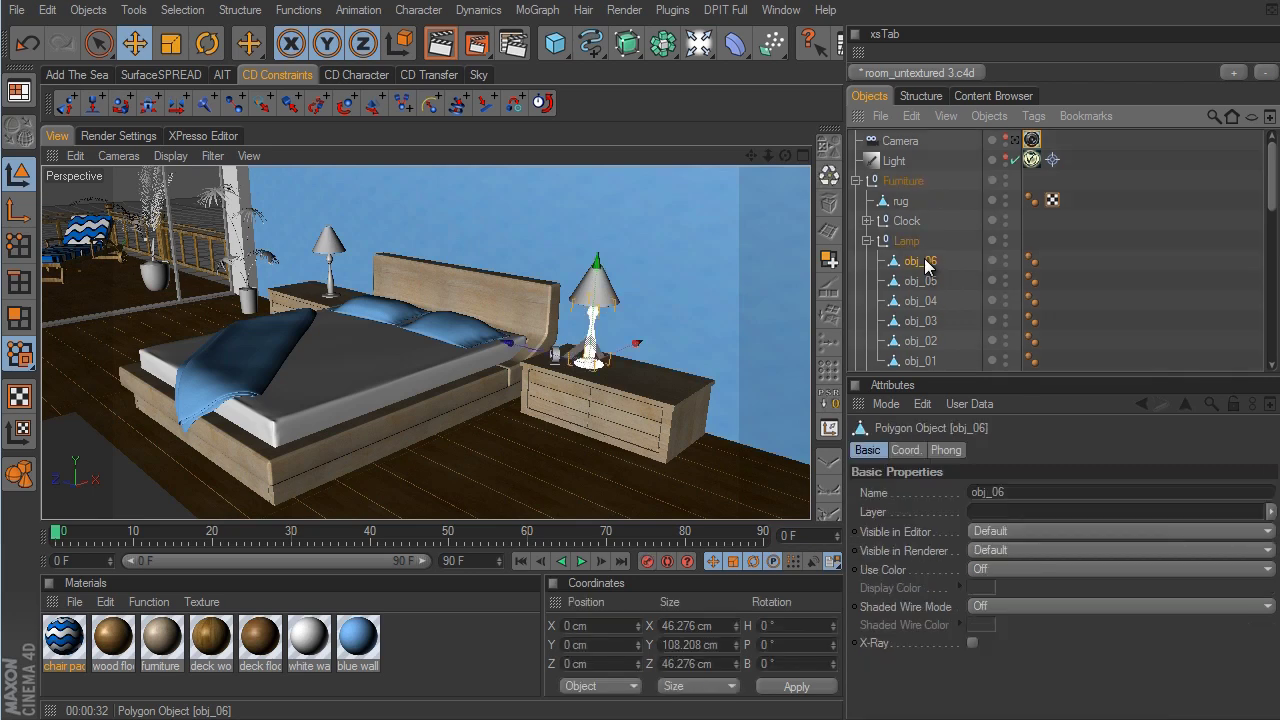
left_click(922, 320)
scroll(926, 323, "down", 3)
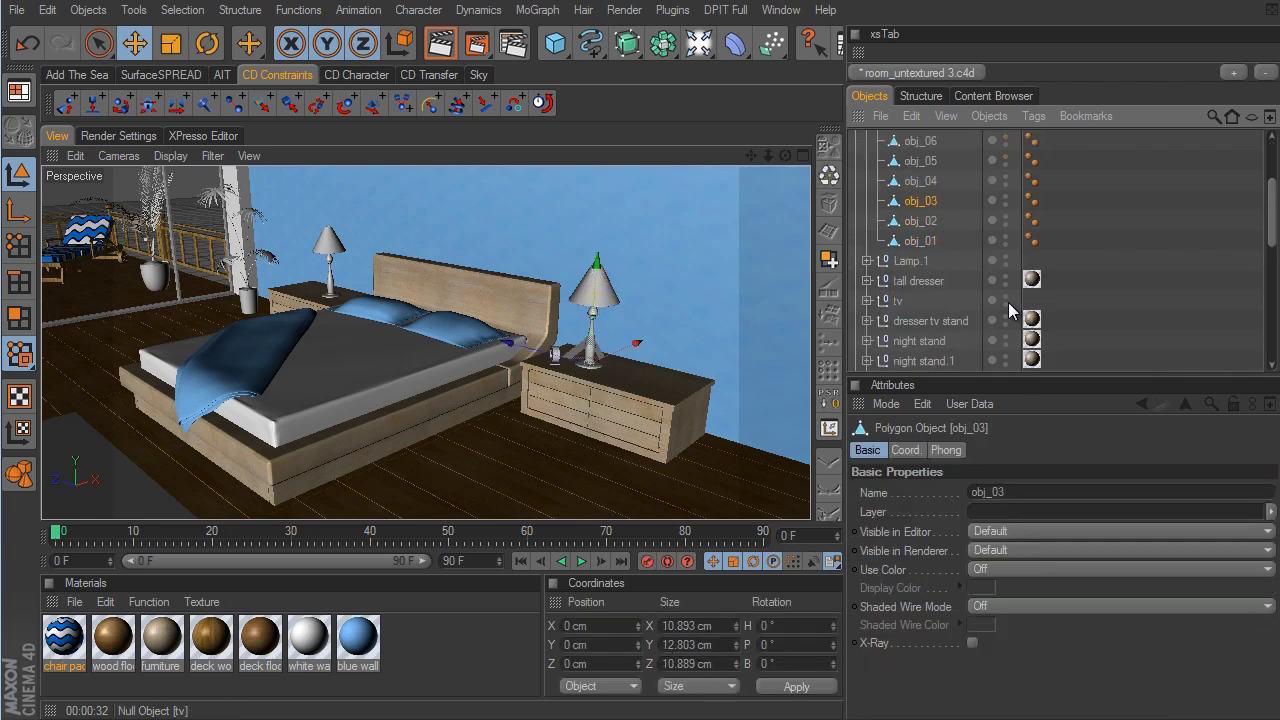
left_click(930, 226)
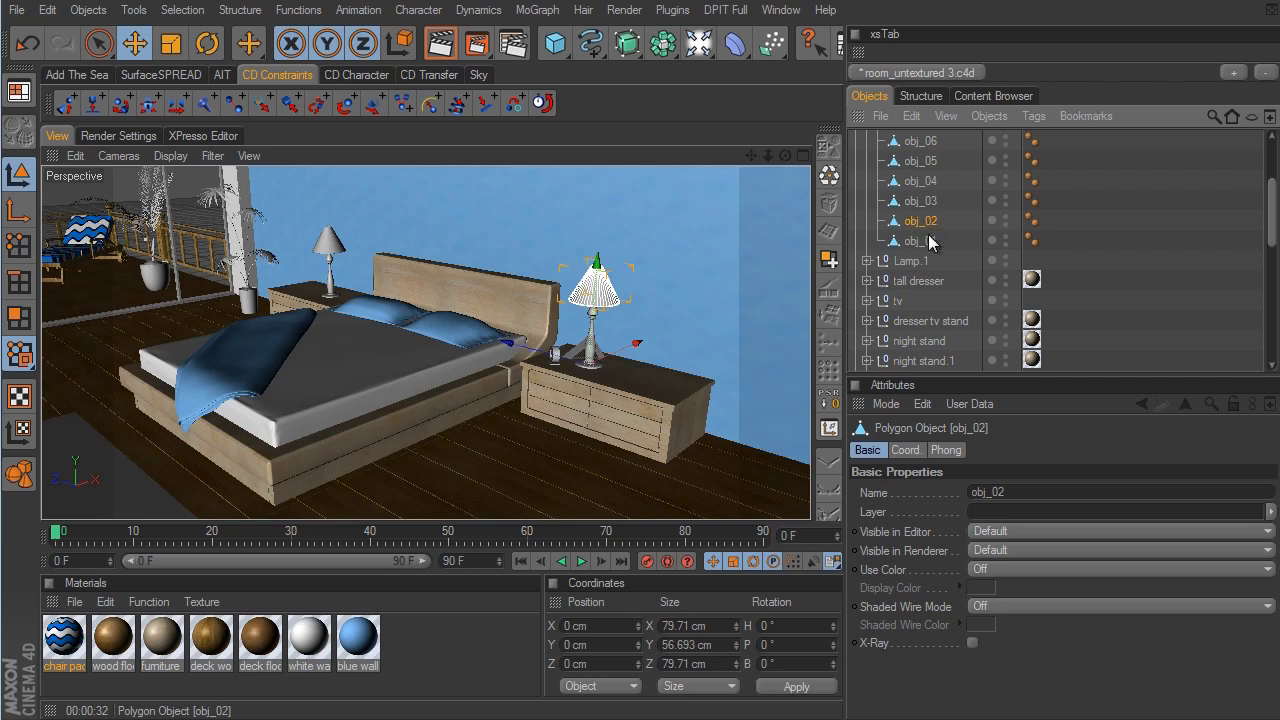
left_click_drag(312, 636, 928, 224)
scroll(1070, 250, "up", 3)
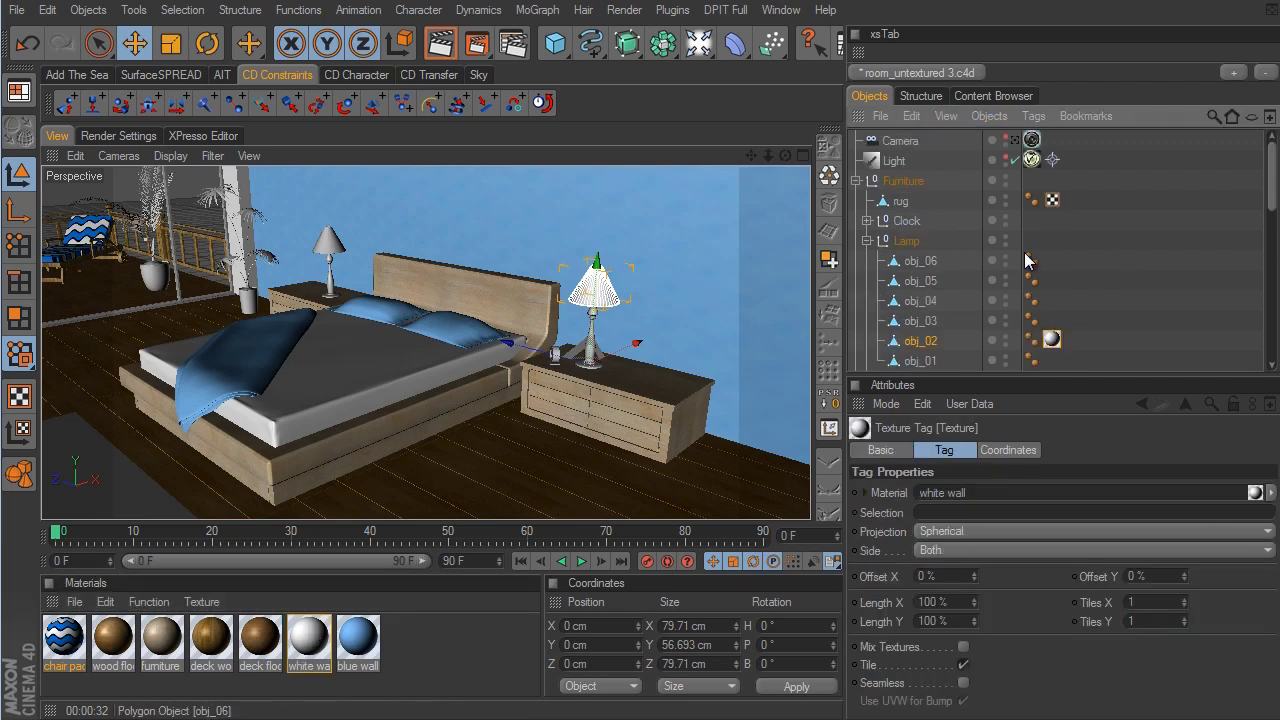
Assign the white wall material to the Lamp.1 shade (obj_02) and collapse both lamp groups
left_click(866, 241)
left_click(866, 261)
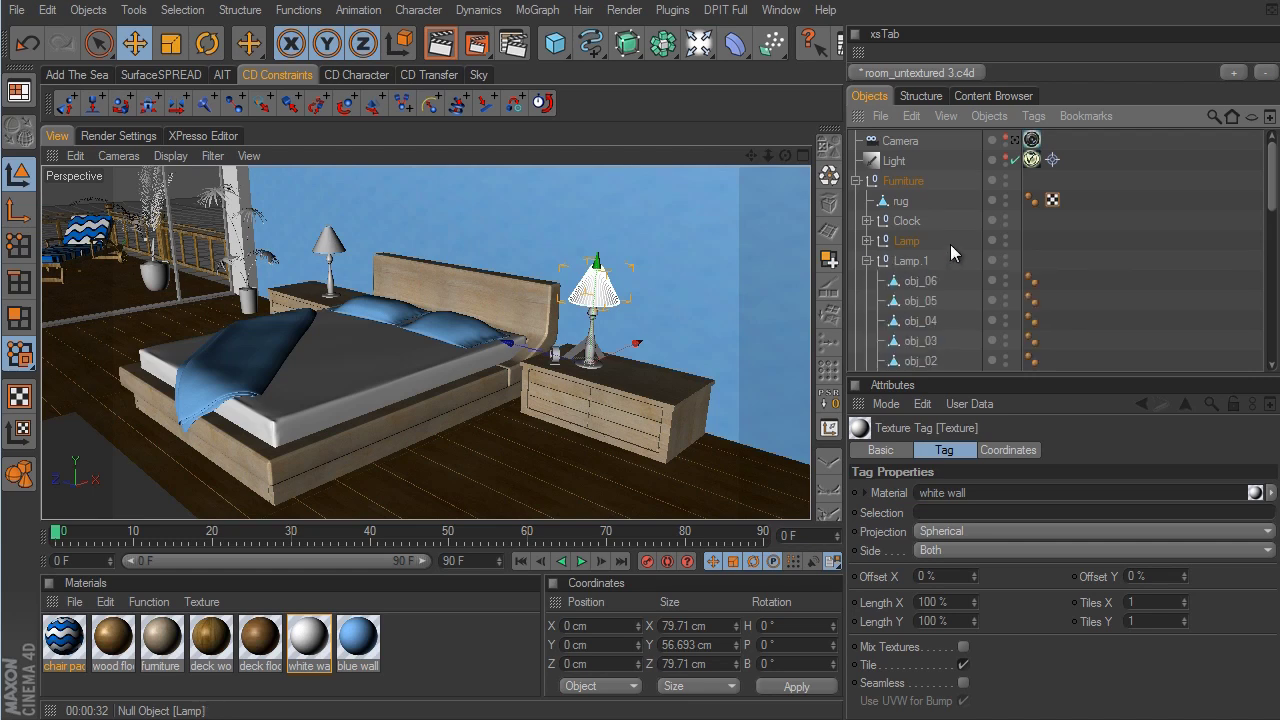
scroll(950, 248, "down", 3)
left_click_drag(313, 645, 930, 245)
scroll(1082, 248, "up", 3)
left_click(866, 261)
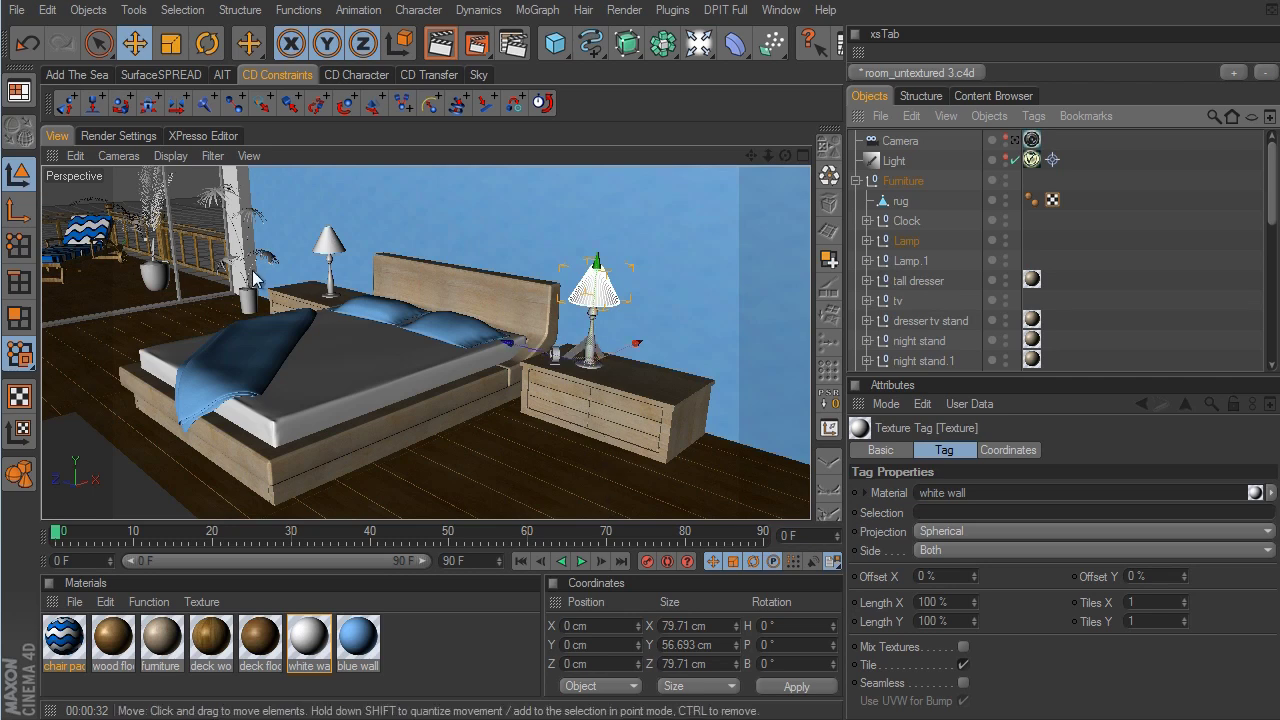
Create a new V-Ray Advanced Material and name it metal
left_click(74, 601)
mouse_move(112, 688)
left_click(348, 707)
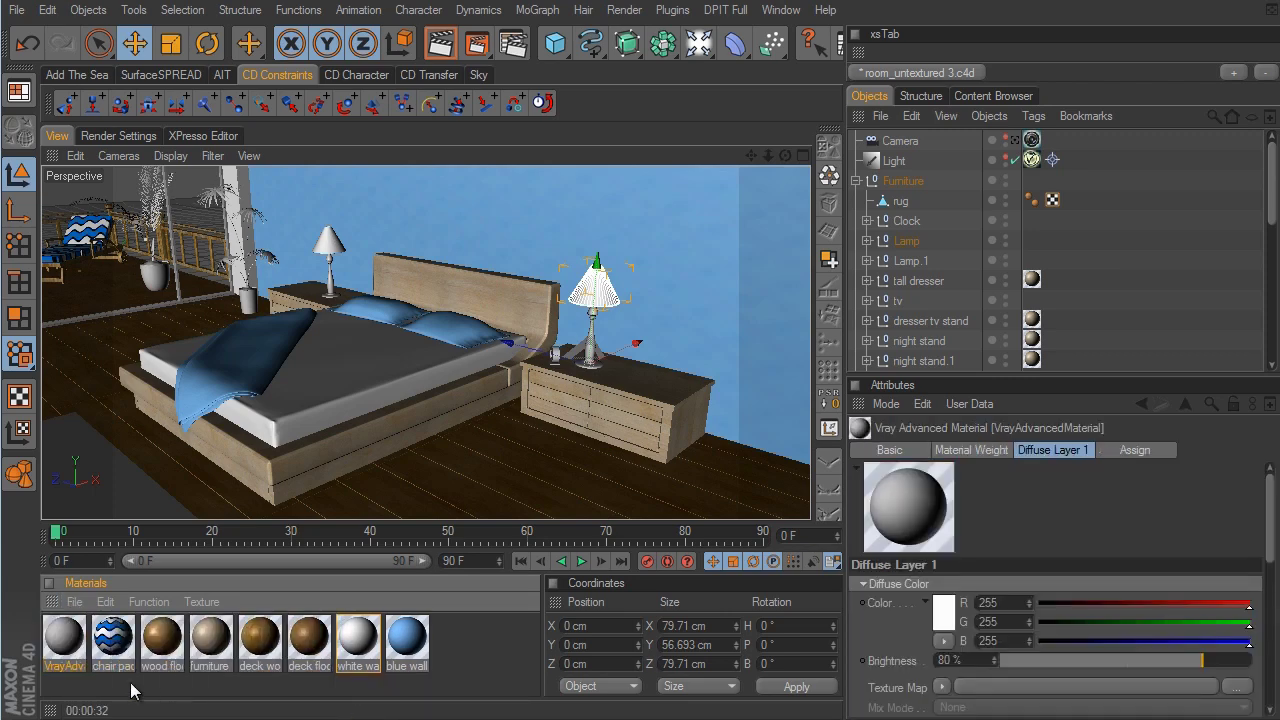
double_click(62, 640)
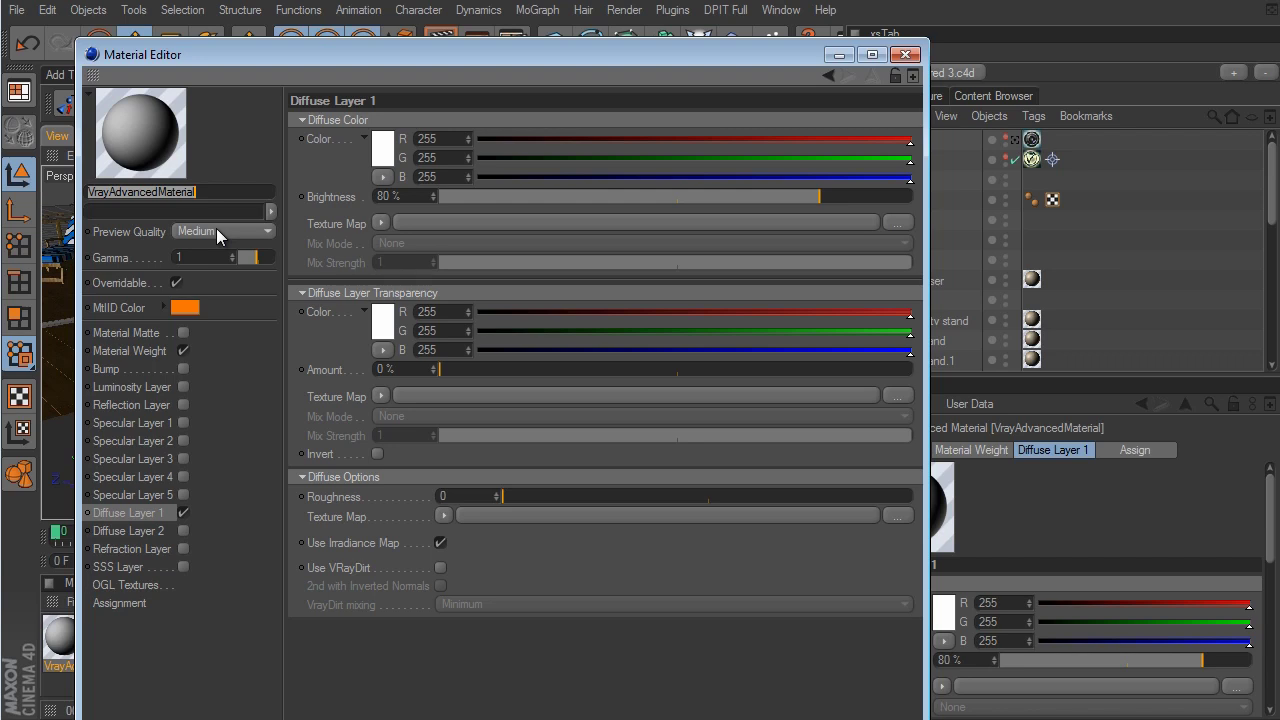
type("metal")
key("Return")
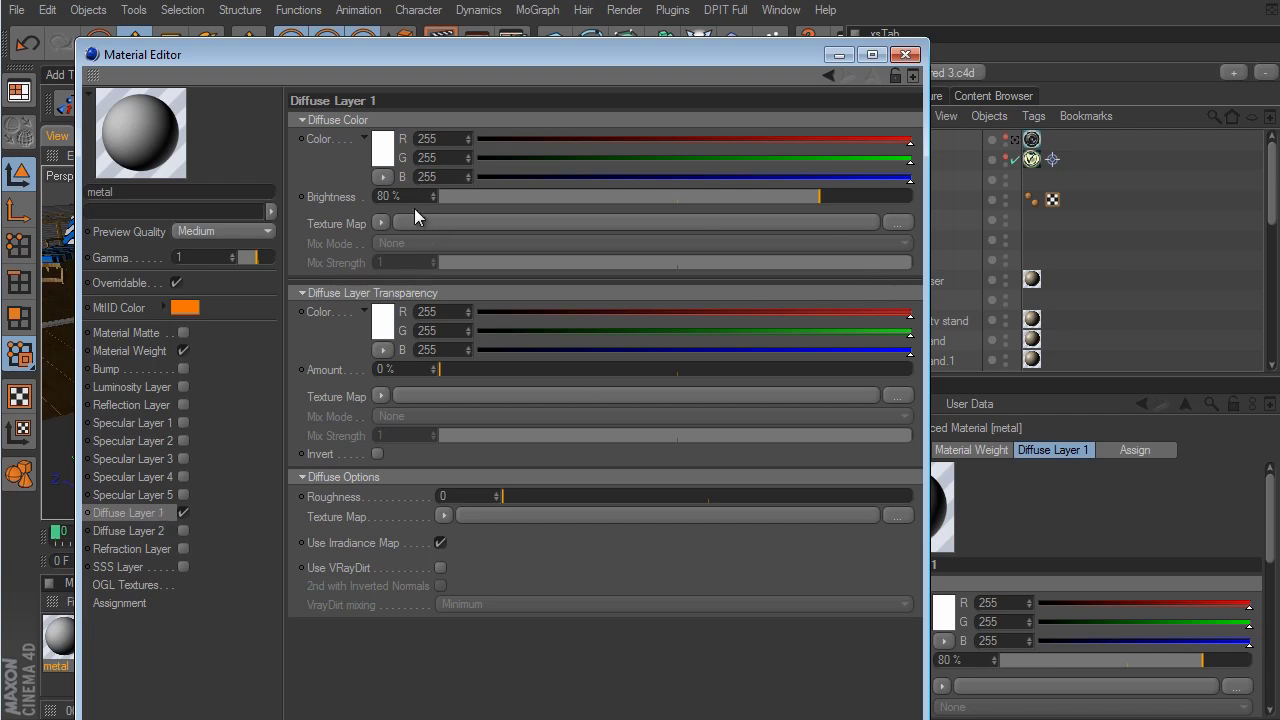
Set the metal material's Diffuse Layer 1 color to mid grey, RGB 139, 139, 139
left_click(380, 148)
left_click_drag(250, 100, 251, 138)
left_click(344, 221)
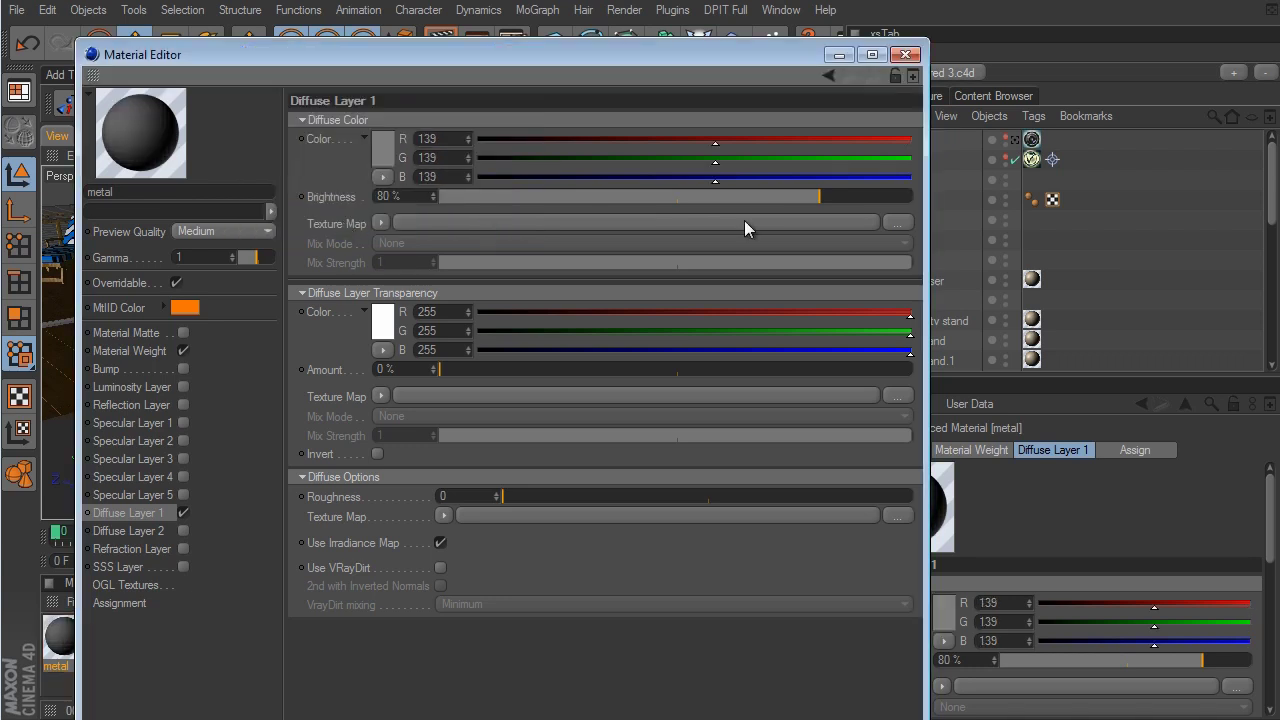
Enable Specular Layer 1 on the metal material with reflection glossiness 0.8 and highlight glossiness 0.65
left_click(184, 422)
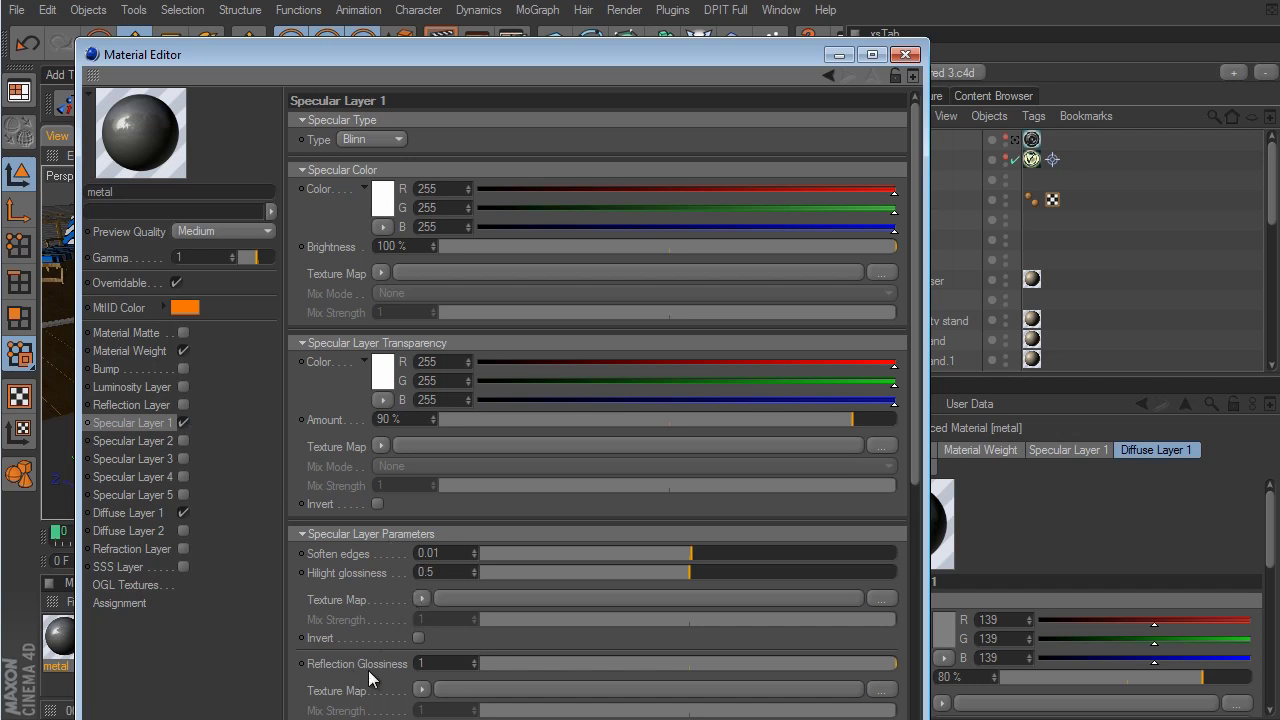
left_click_drag(884, 668, 814, 666)
left_click_drag(690, 572, 756, 577)
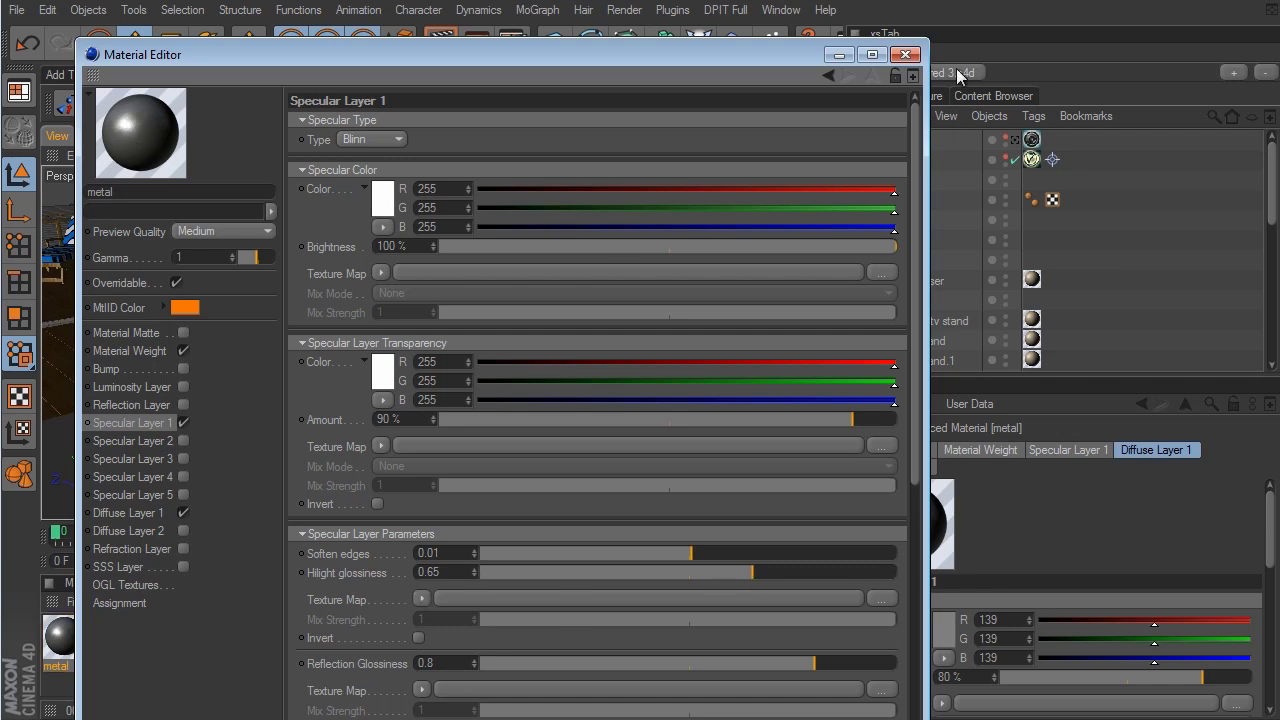
left_click(909, 56)
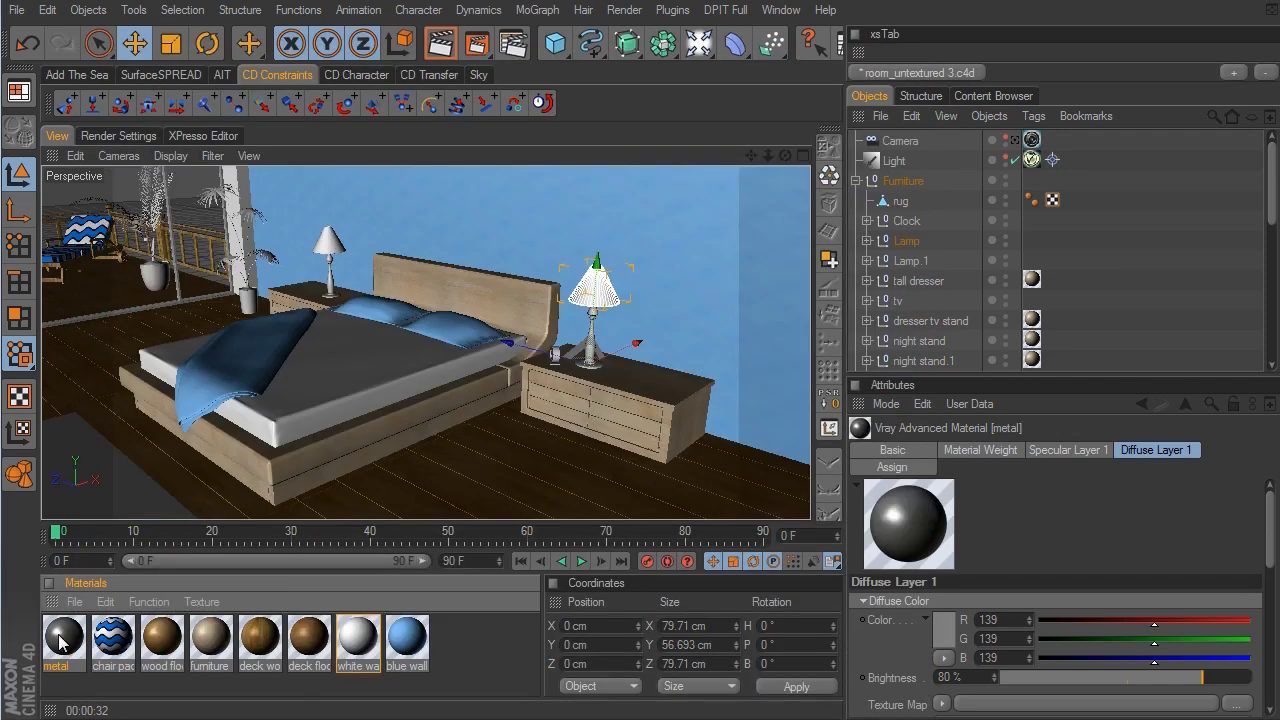
Assign the metal material to the Lamp group and copy its texture tag to Lamp.1
left_click_drag(60, 640, 925, 245)
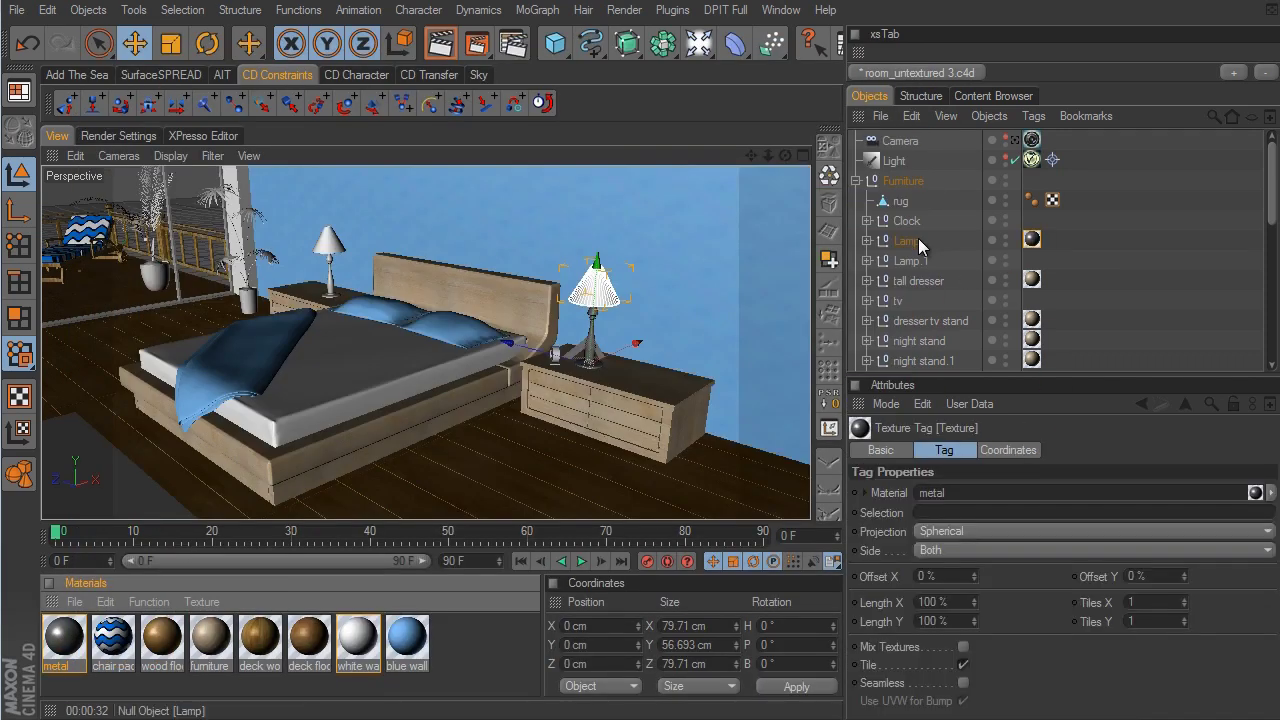
left_click_drag(1035, 245, 1033, 260, "ctrl")
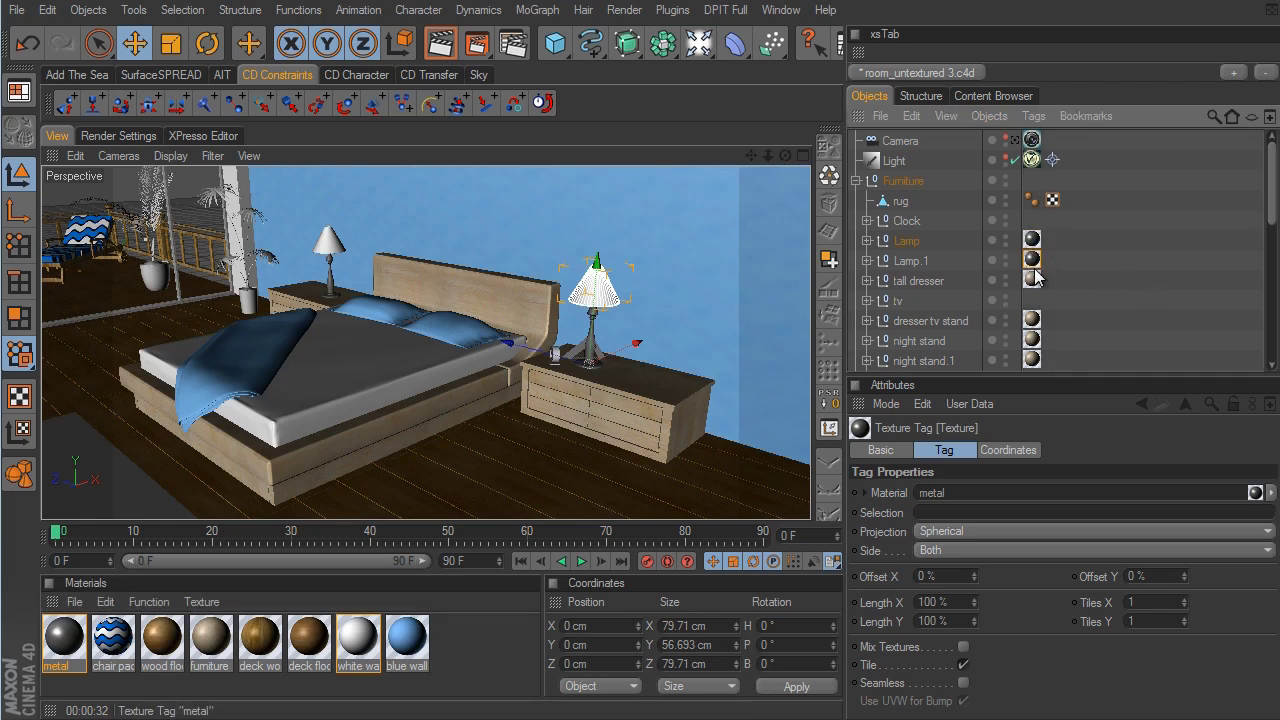
Copy the metal texture tag to the Clock group and collapse the Furniture group
left_click_drag(1035, 262, 1035, 225, "ctrl")
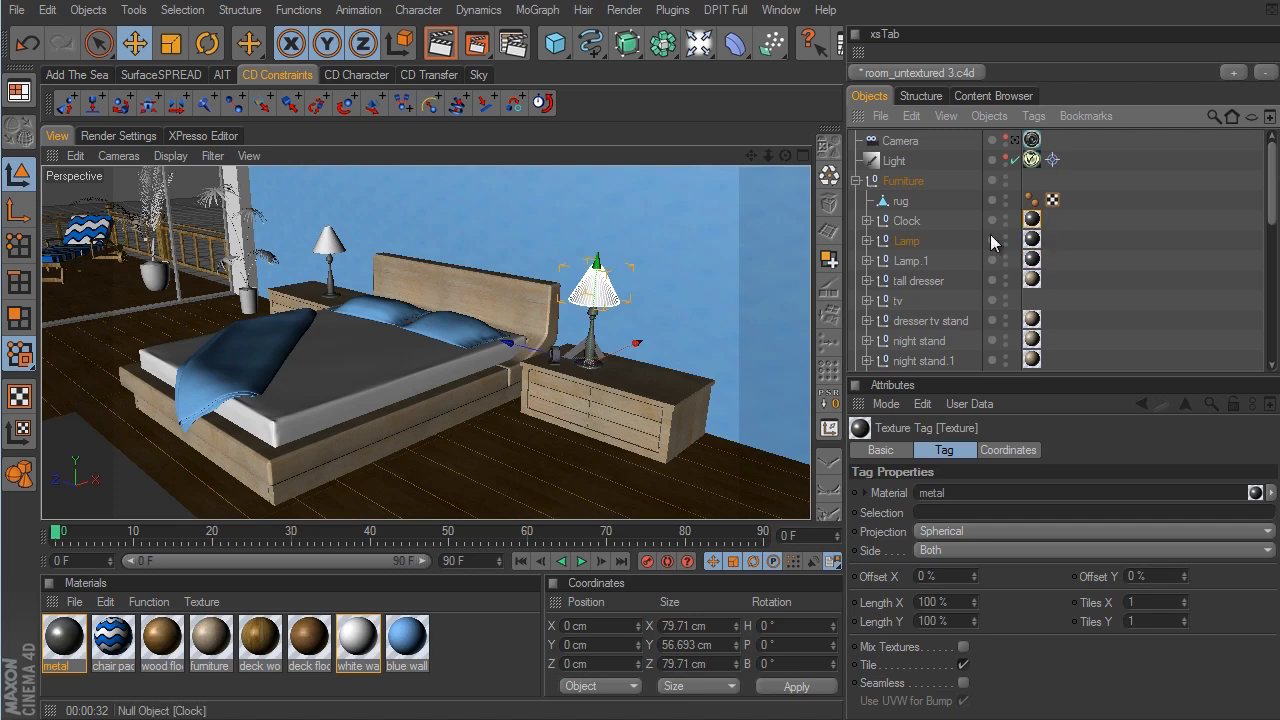
key("ctrl+r")
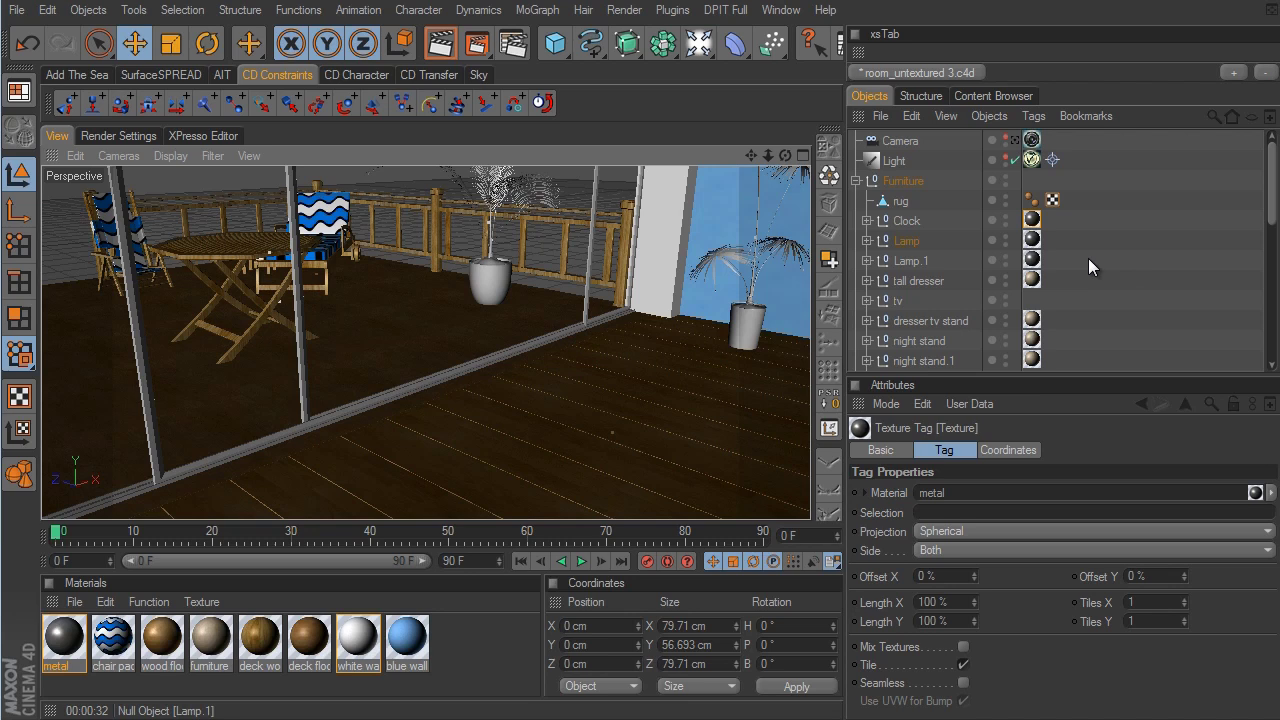
left_click(856, 181)
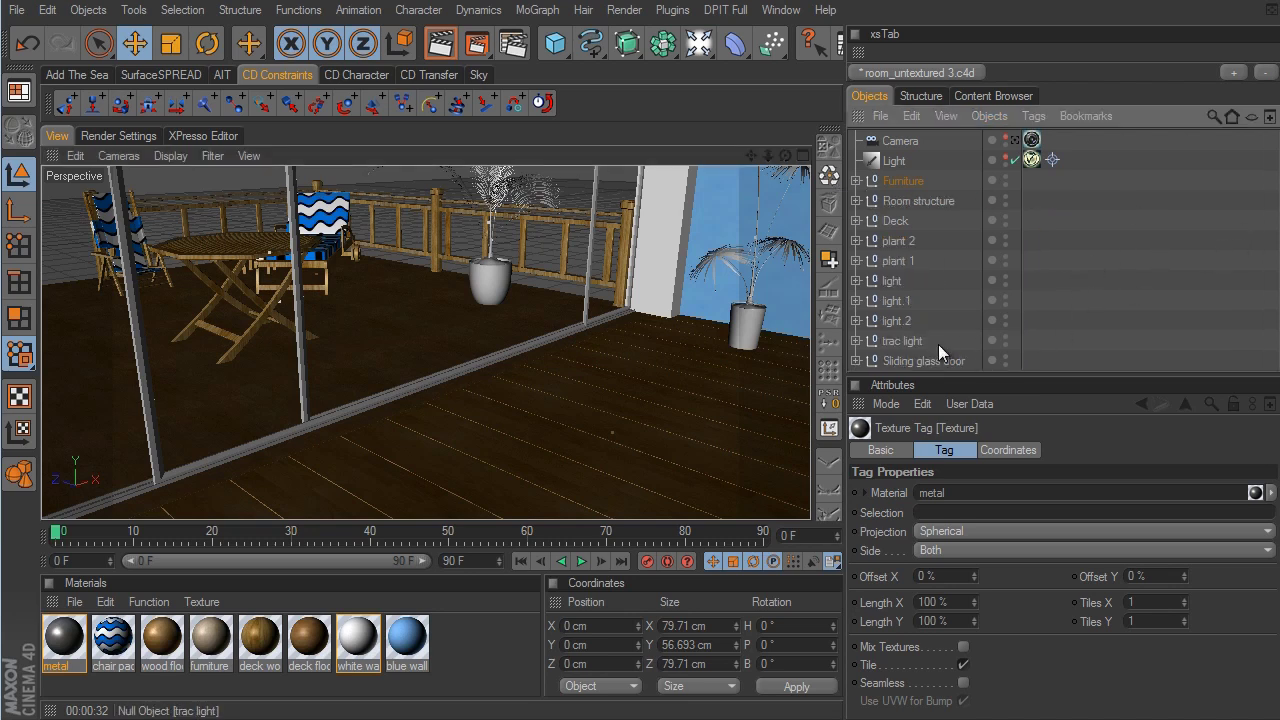
Assign the metal material to the sliding glass door's bottom rail and copy its tag to the other three rails and both door frames
left_click(856, 361)
scroll(1094, 262, "down", 3)
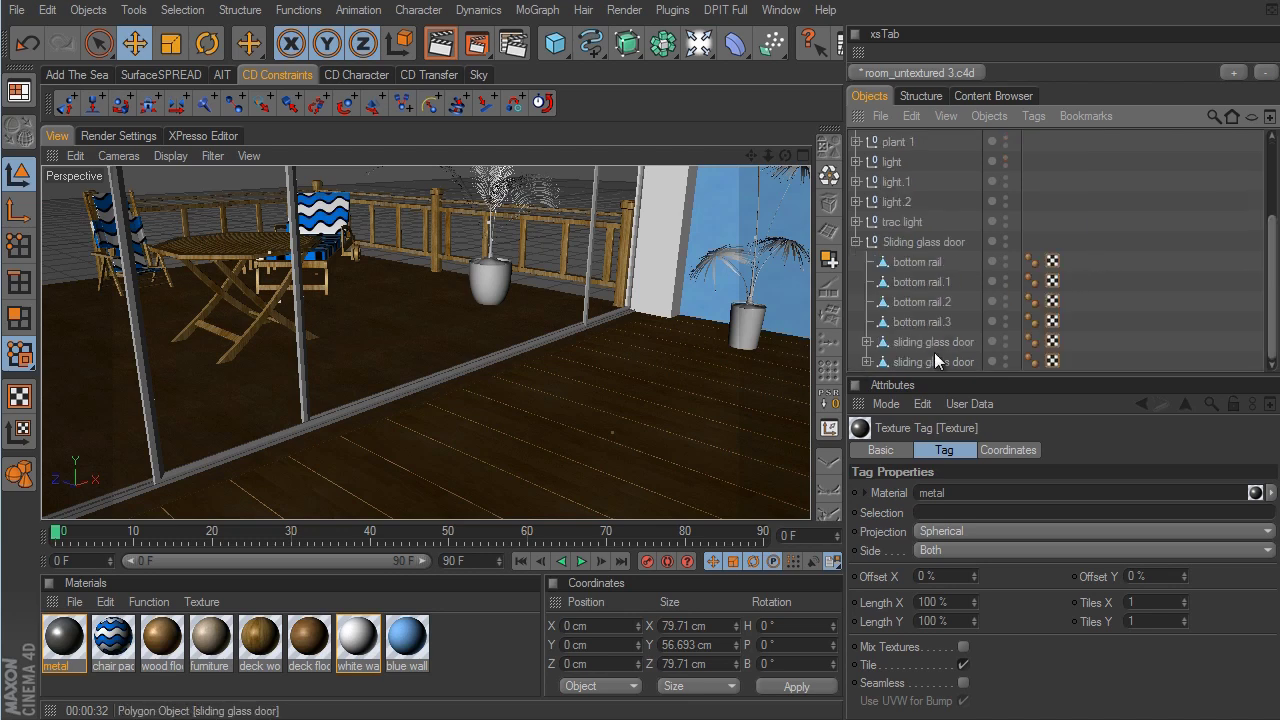
left_click_drag(370, 630, 915, 265)
left_click_drag(1072, 261, 1072, 321, "ctrl")
left_click(867, 342)
left_click(867, 342)
left_click_drag(1072, 320, 1072, 361, "ctrl")
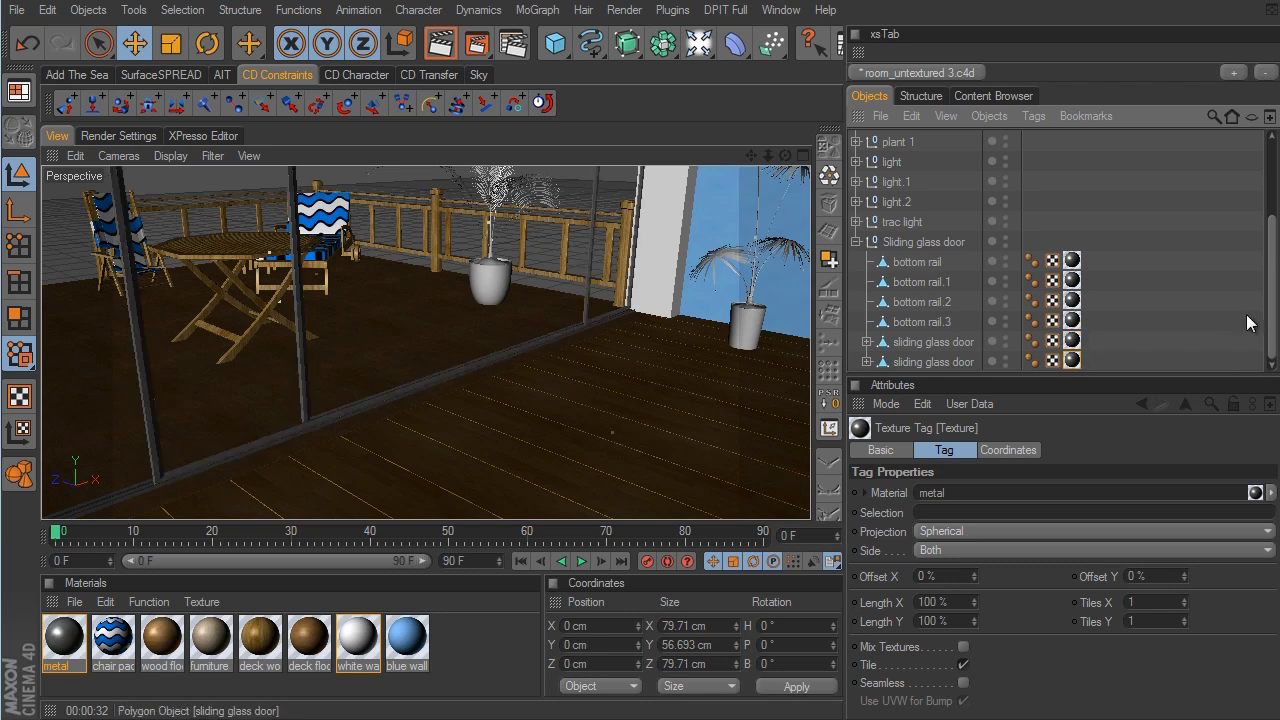
Turn on visibility for the glass panes inside both sliding glass door objects
left_click(867, 342)
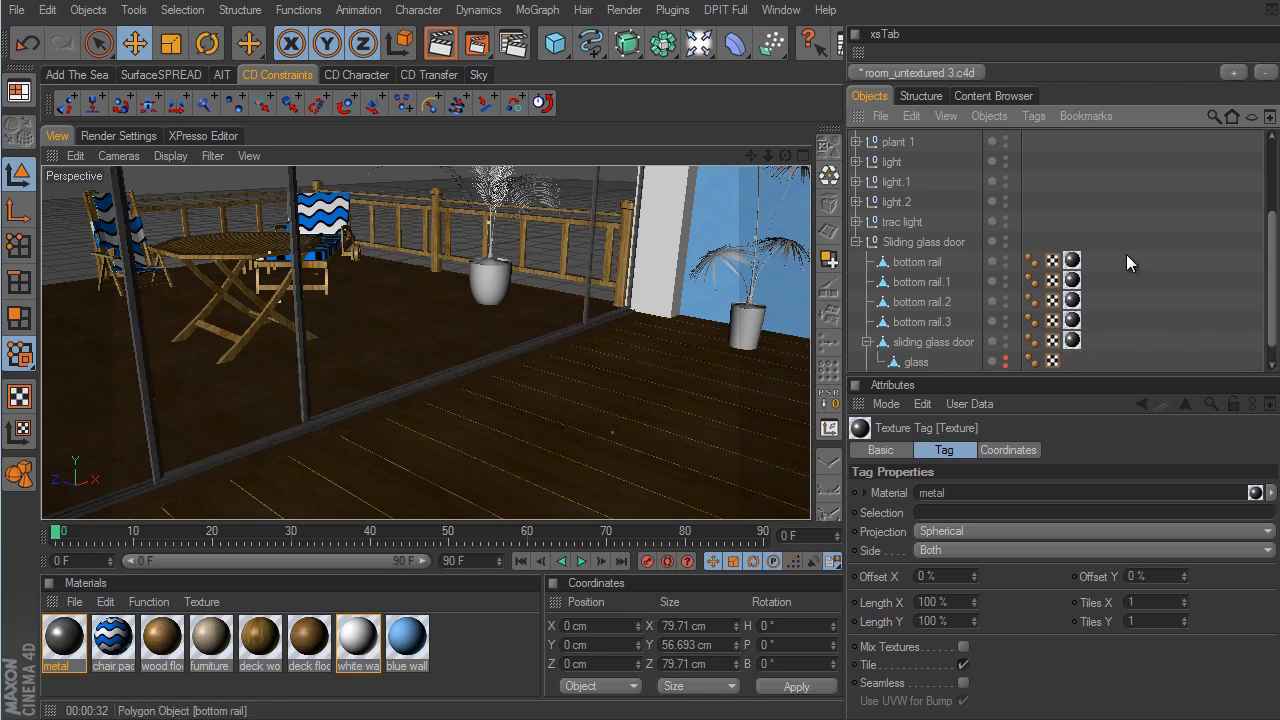
scroll(1128, 262, "down", 1)
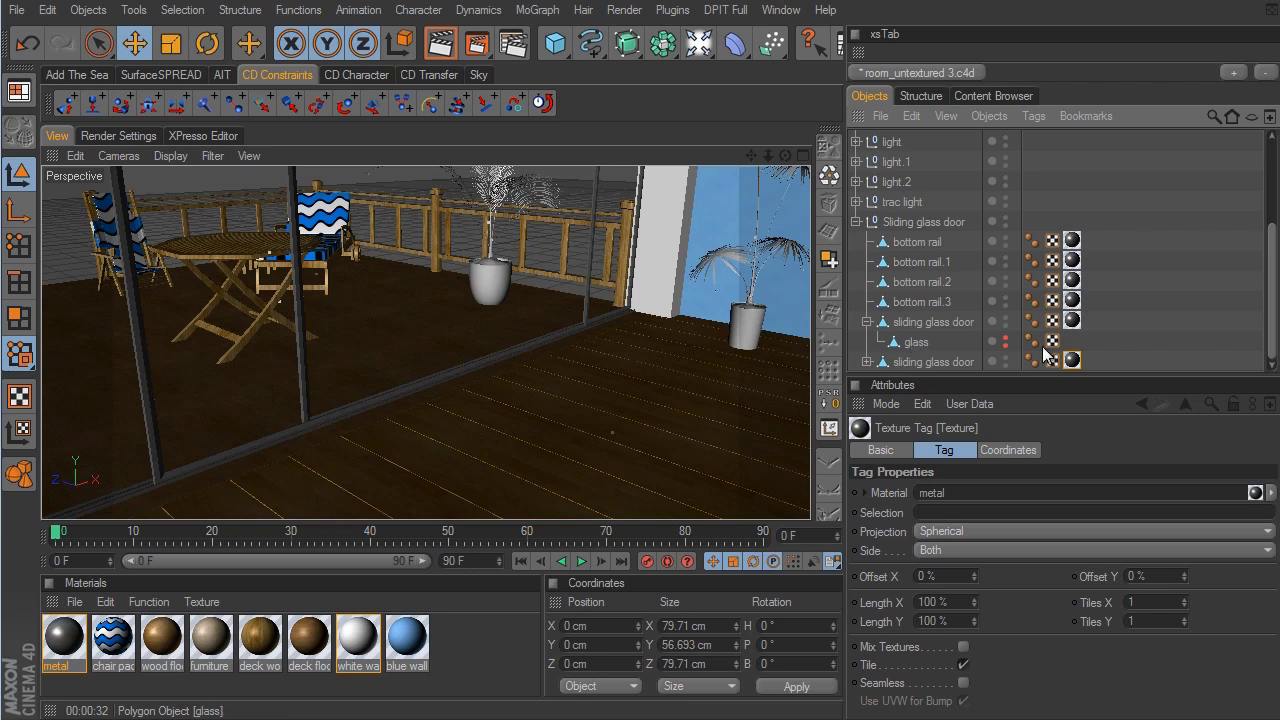
left_click(921, 343)
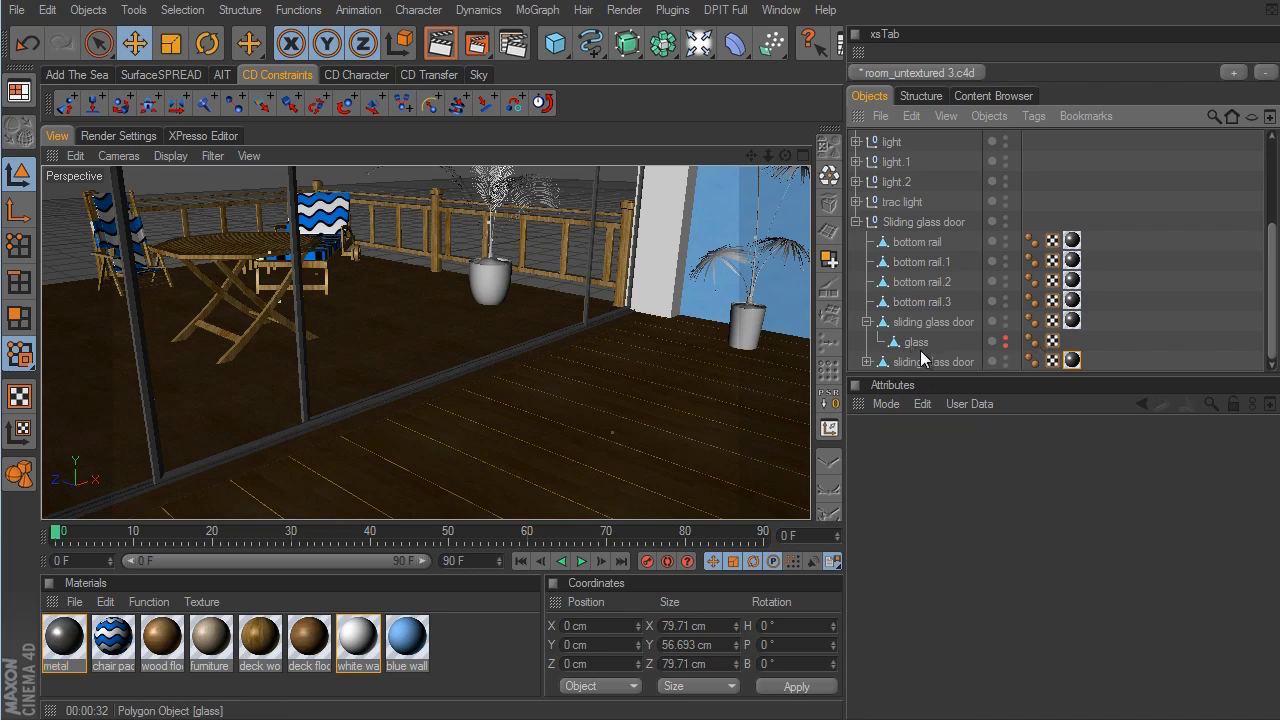
left_click(1005, 339)
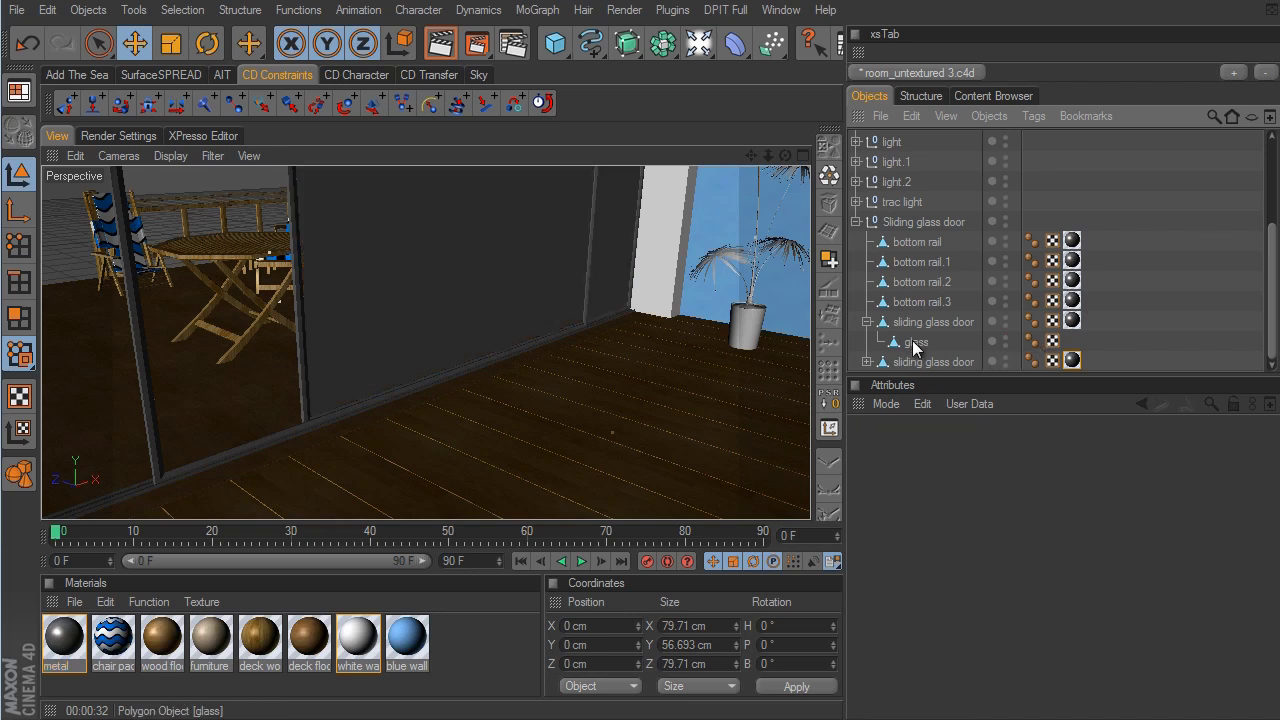
scroll(992, 300, "down", 1)
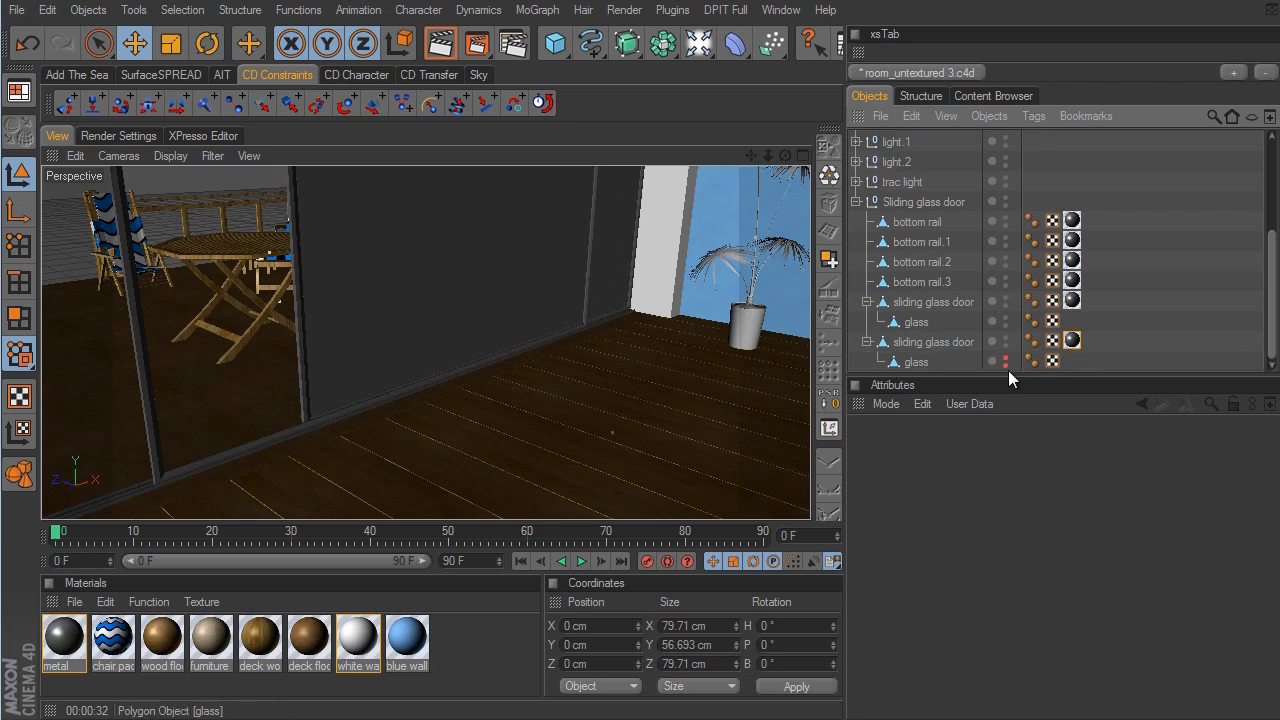
left_click(1005, 359)
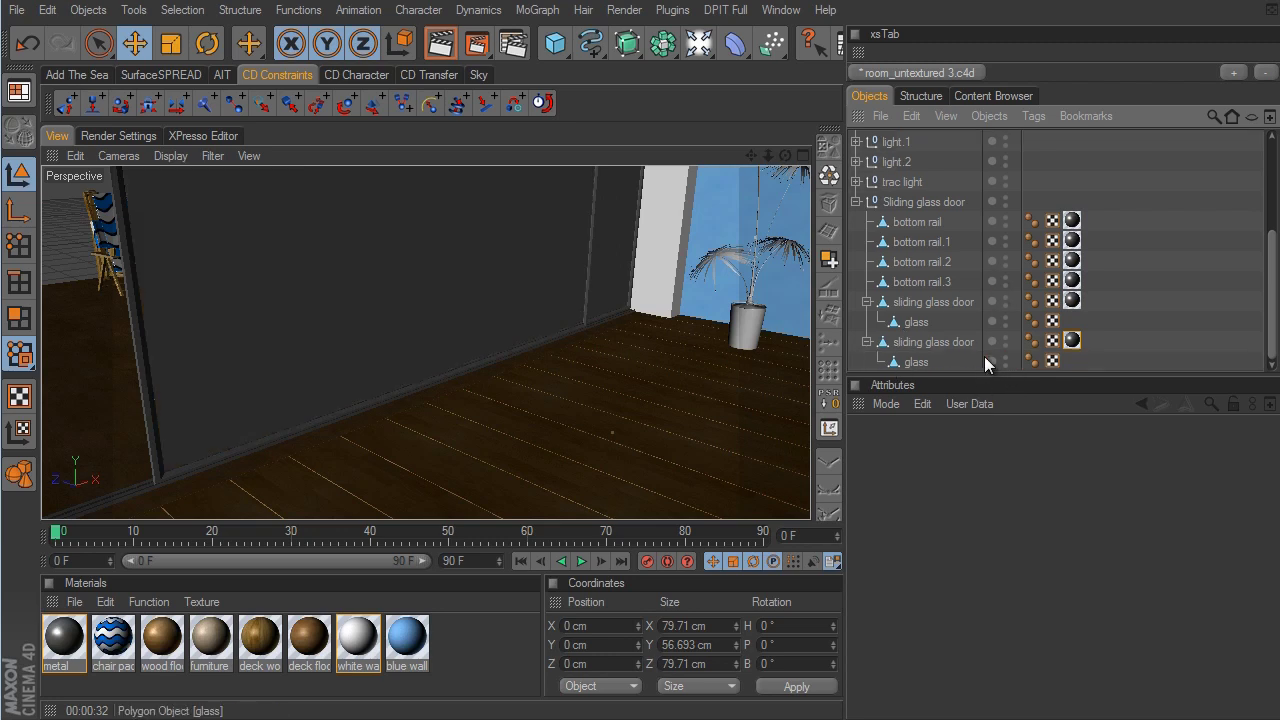
left_click(866, 341)
left_click(866, 322)
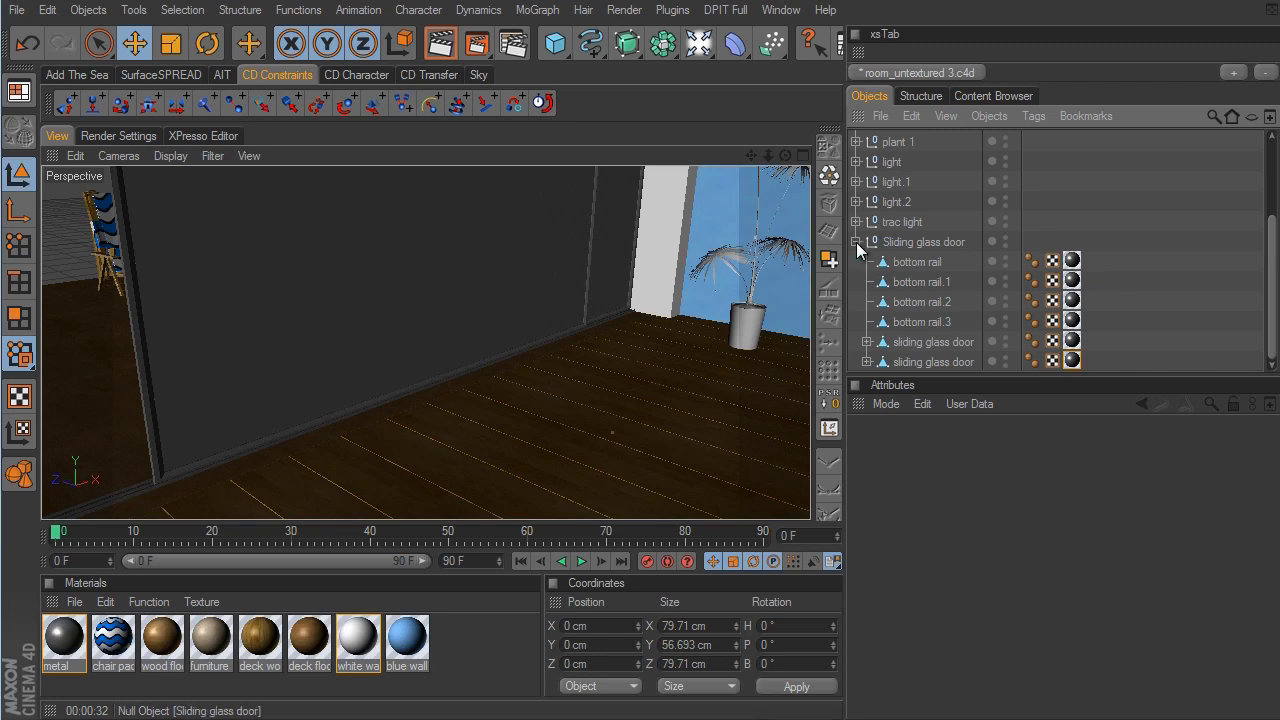
Create a new V-Ray Advanced Material and name it glass
left_click(72, 603)
mouse_move(129, 687)
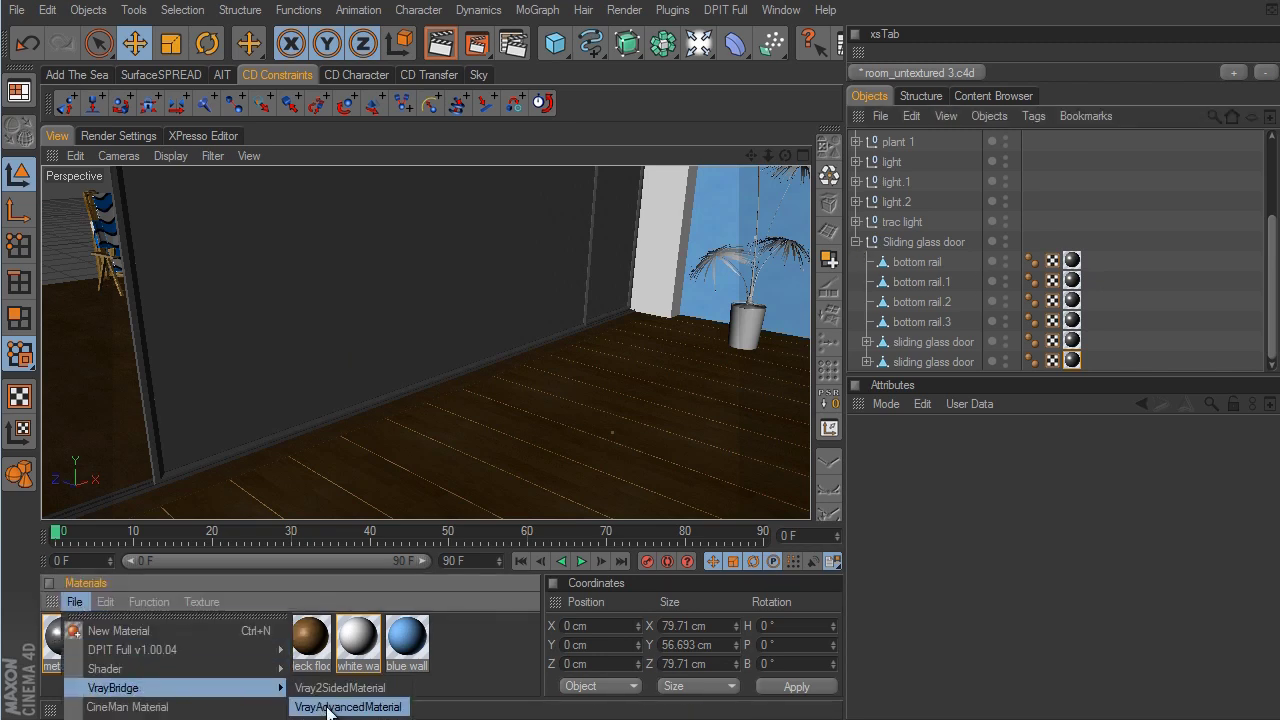
left_click(328, 707)
double_click(62, 636)
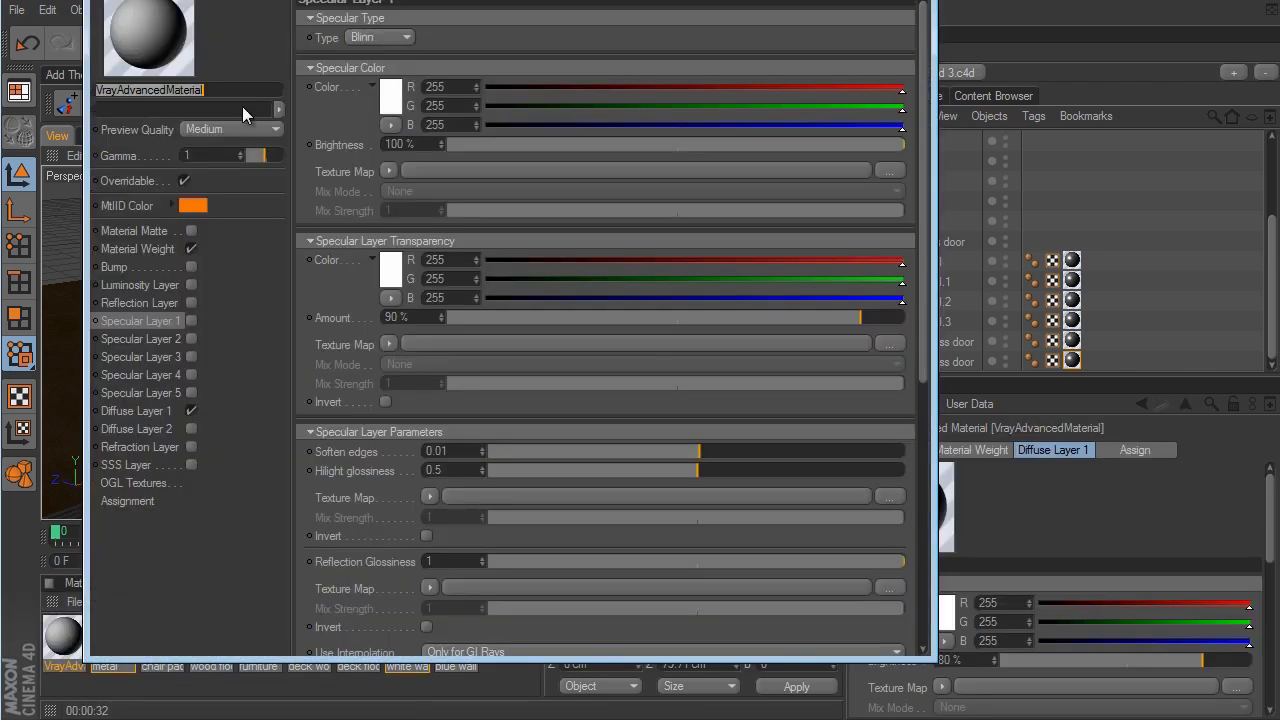
type("glass")
key("Return")
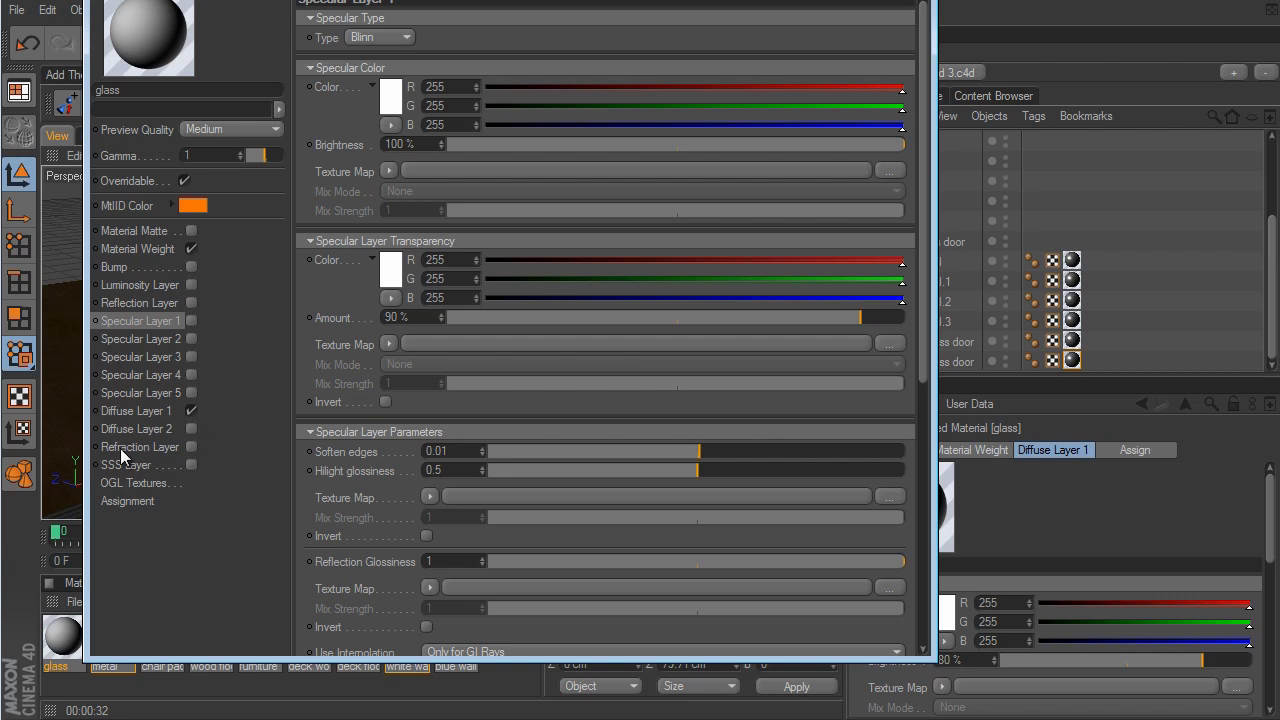
Enable the Refraction and Reflection Layers on the glass material and disable its Diffuse Layer 1
left_click(192, 447)
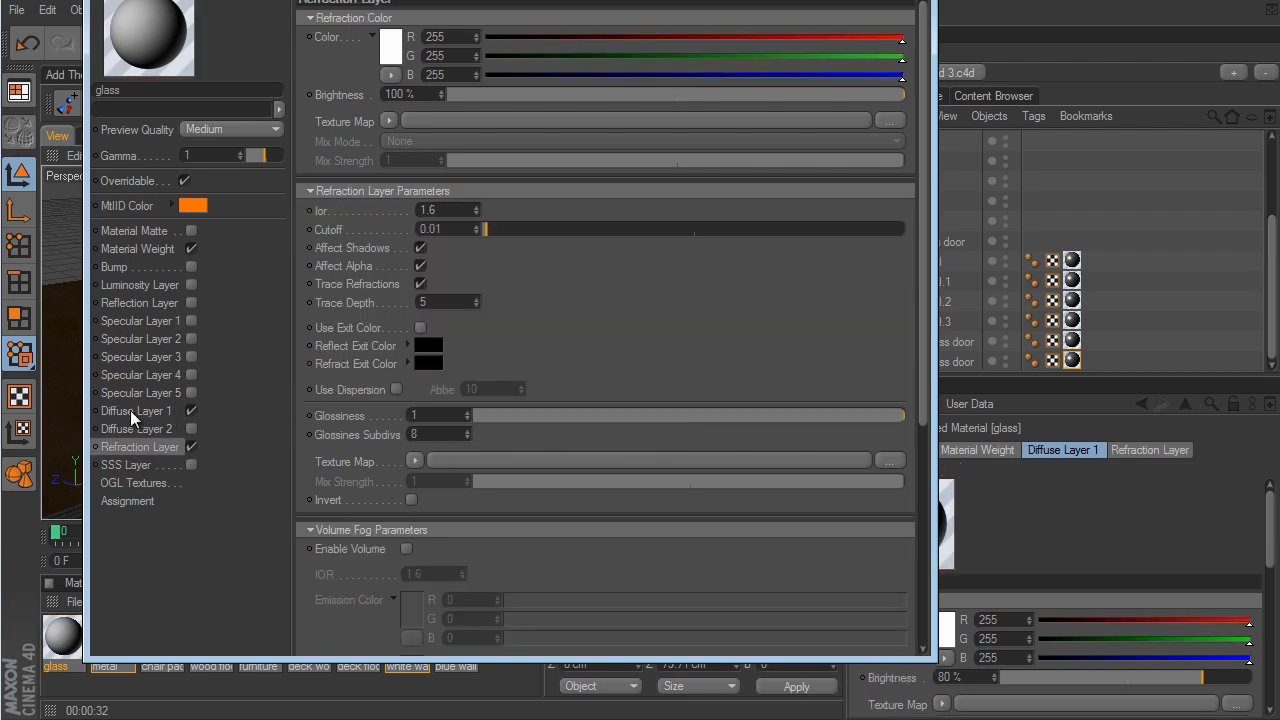
left_click(191, 411)
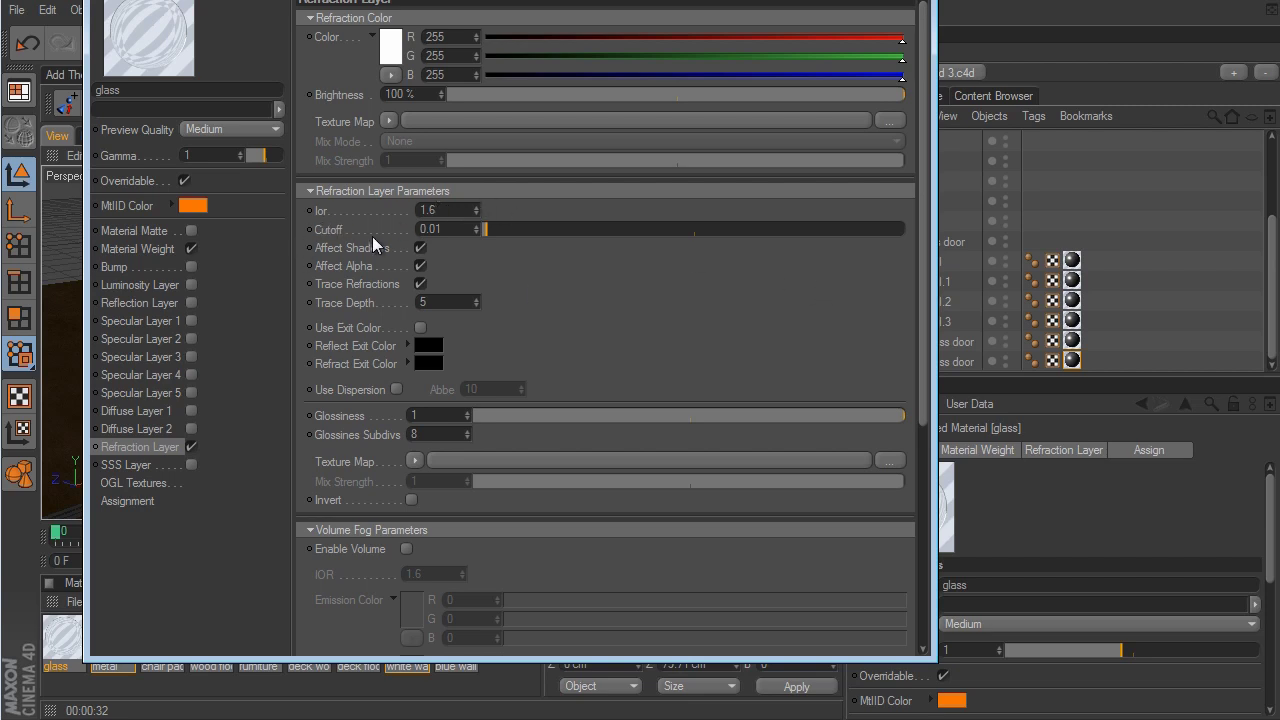
left_click(191, 303)
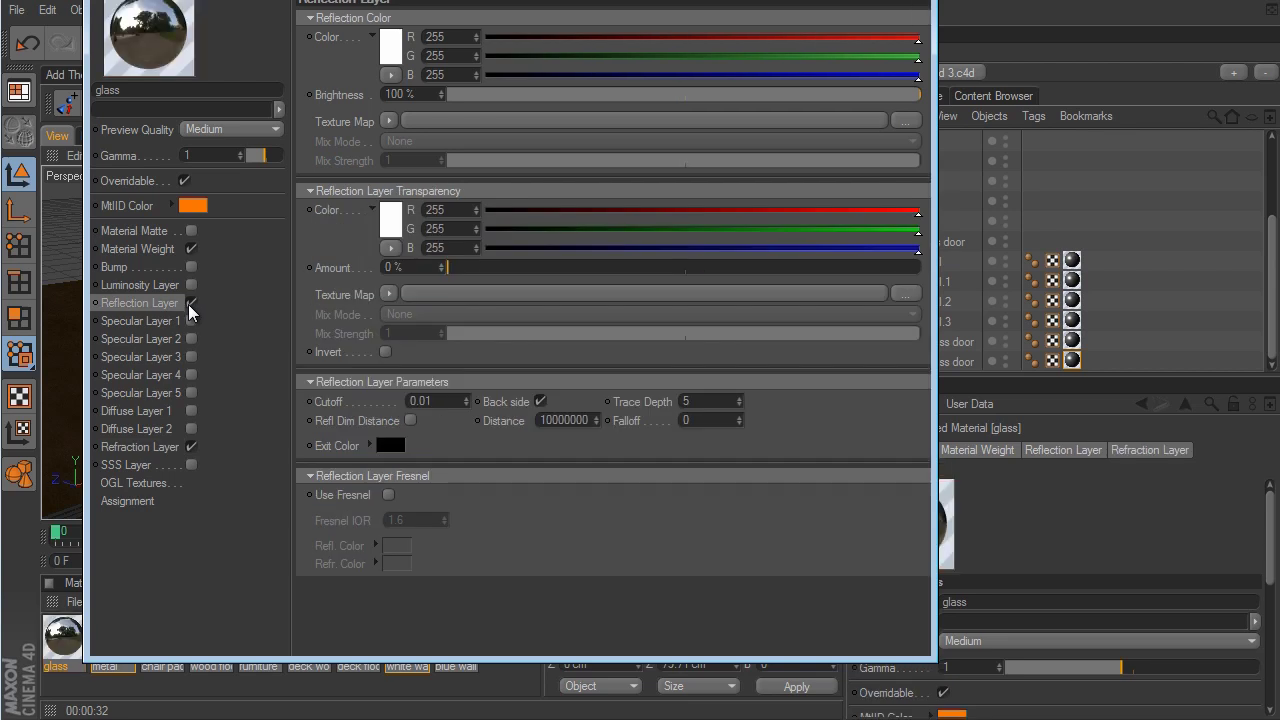
left_click(915, 10)
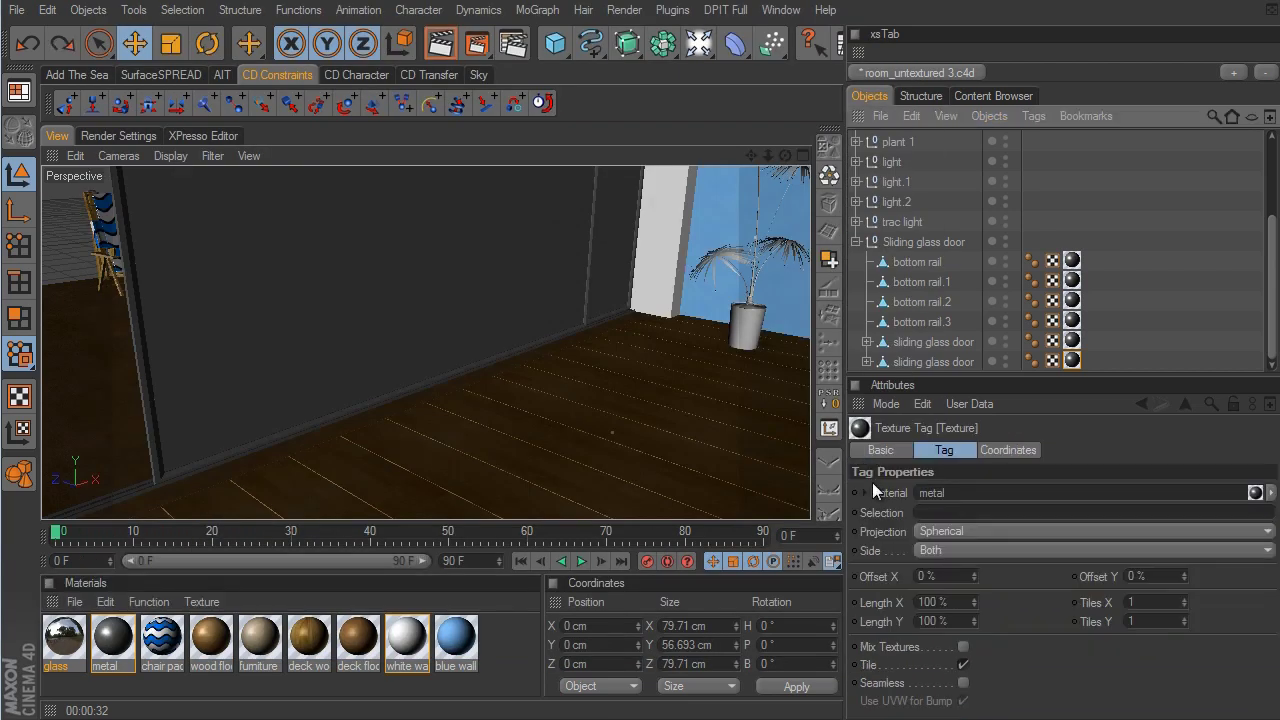
Assign the glass material to the first sliding door's glass pane and copy its texture tag to the second pane
left_click(866, 342)
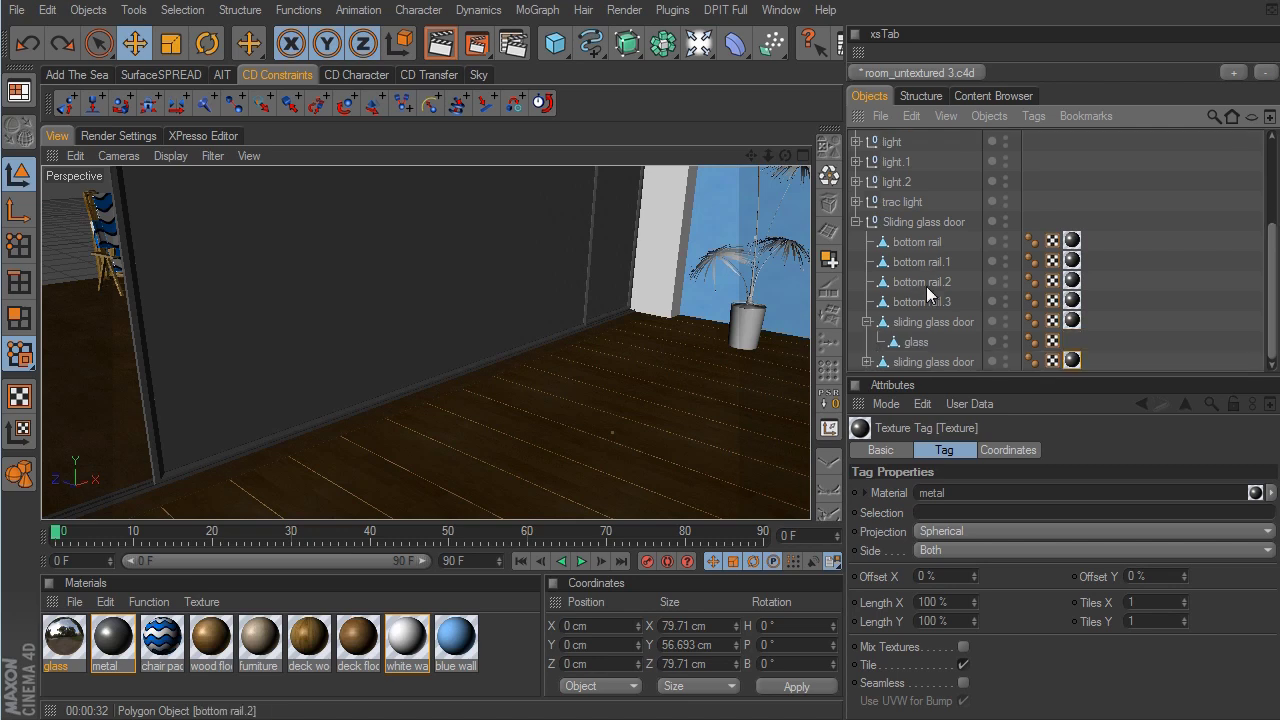
left_click(866, 362)
left_click_drag(75, 638, 924, 326)
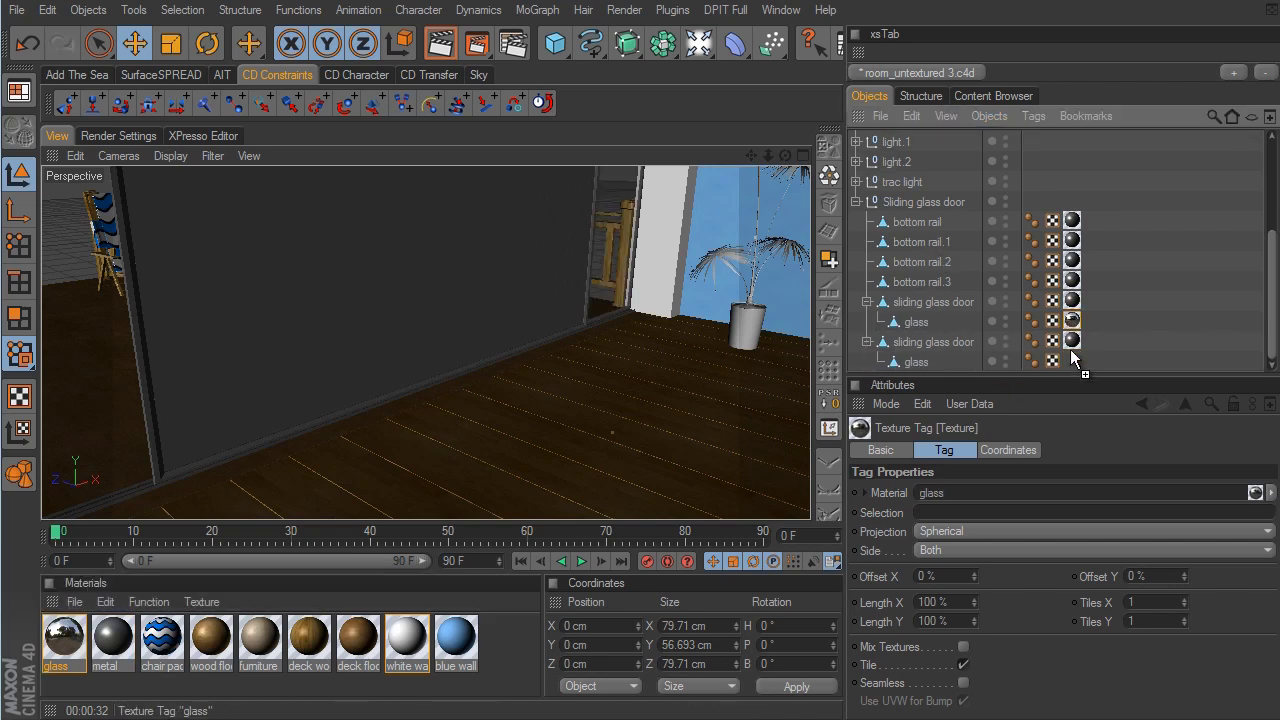
left_click_drag(1074, 352, 1070, 362, "ctrl")
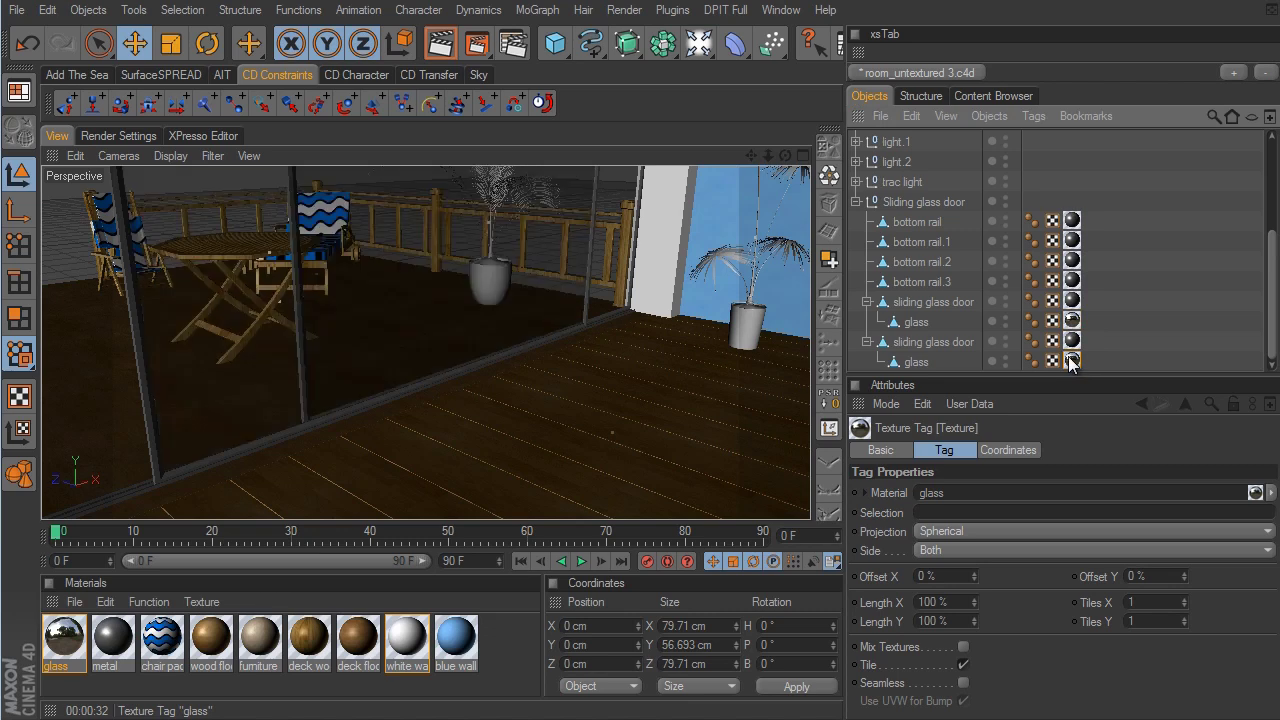
left_click(866, 342)
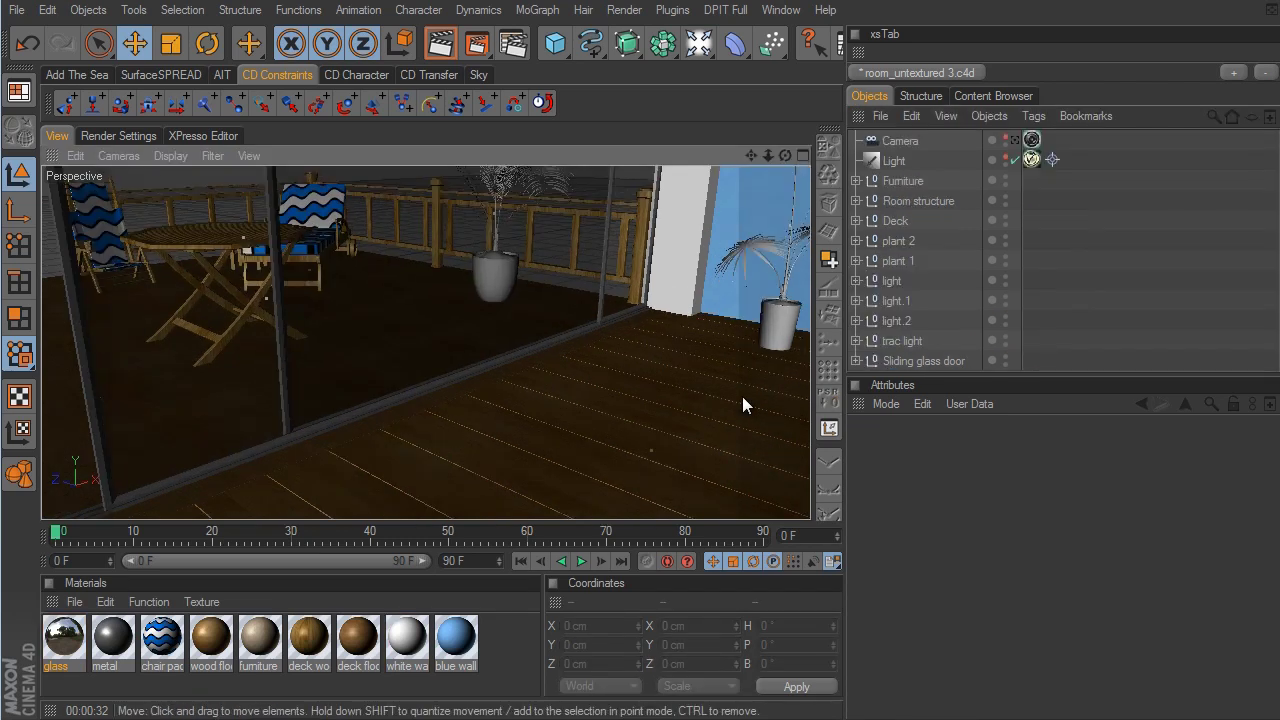
Make the glass pane of the glass ceiling in the Room structure group visible and assign the glass material to it
left_click_drag(602, 308, 738, 322, "alt")
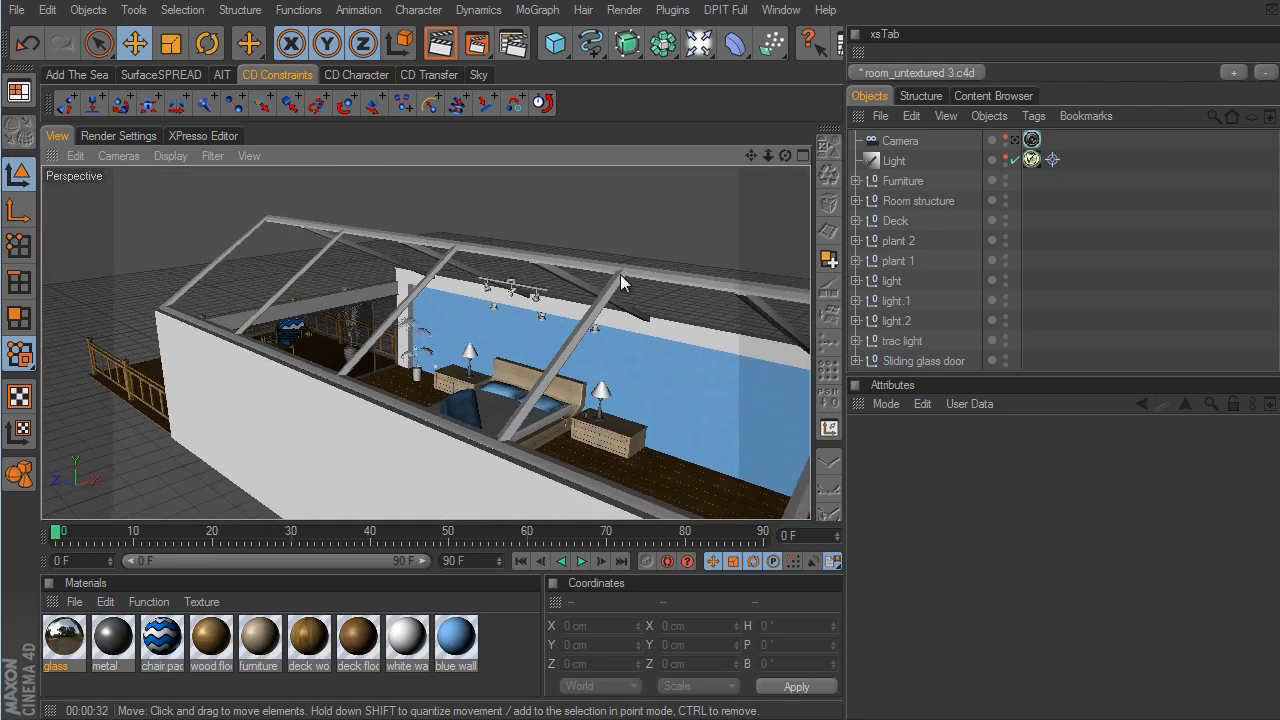
left_click(855, 201)
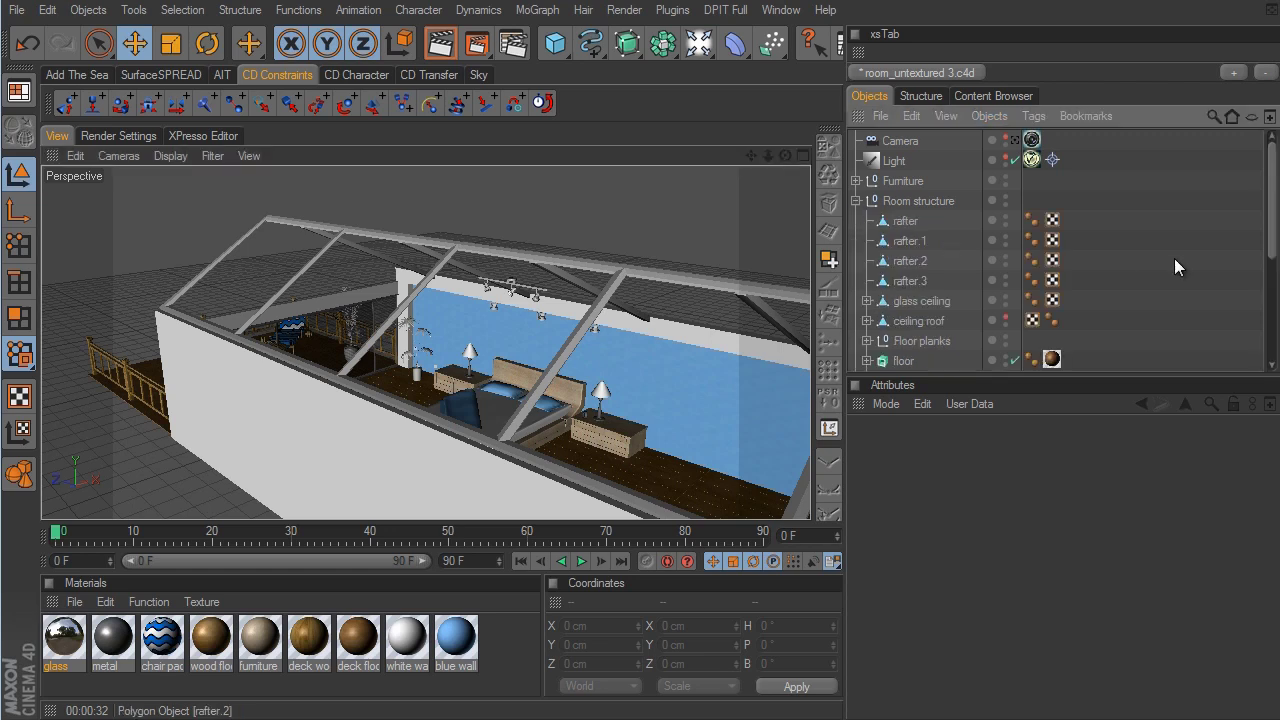
scroll(934, 203, "down", 2)
left_click(867, 182)
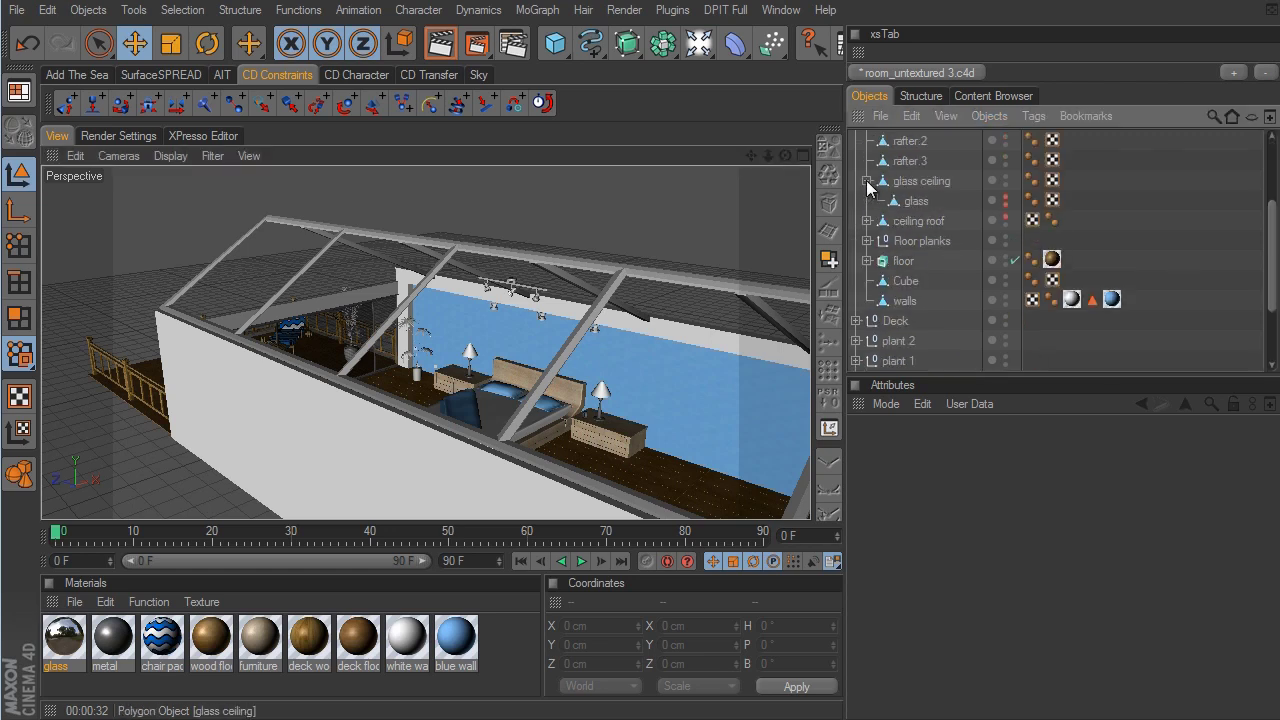
left_click(1005, 197)
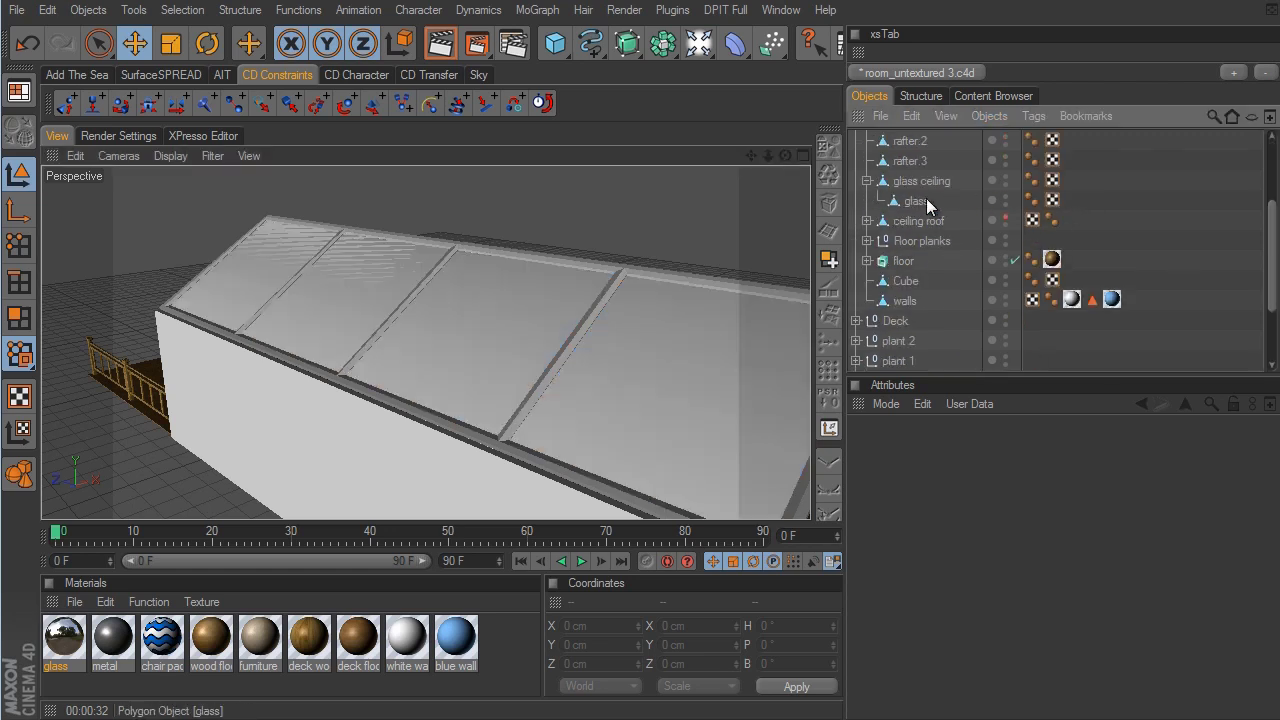
left_click_drag(80, 648, 912, 203)
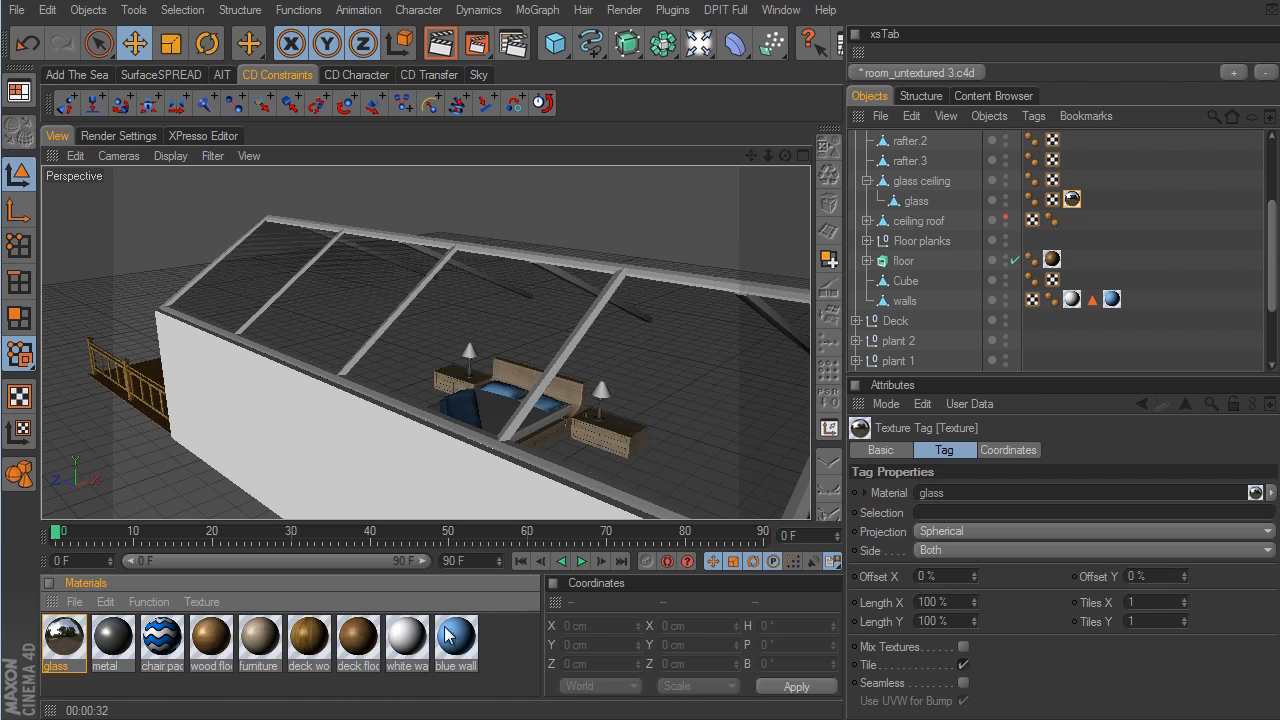
Assign the white wall material to the glass ceiling frame and the ceiling roof
left_click_drag(407, 645, 937, 186)
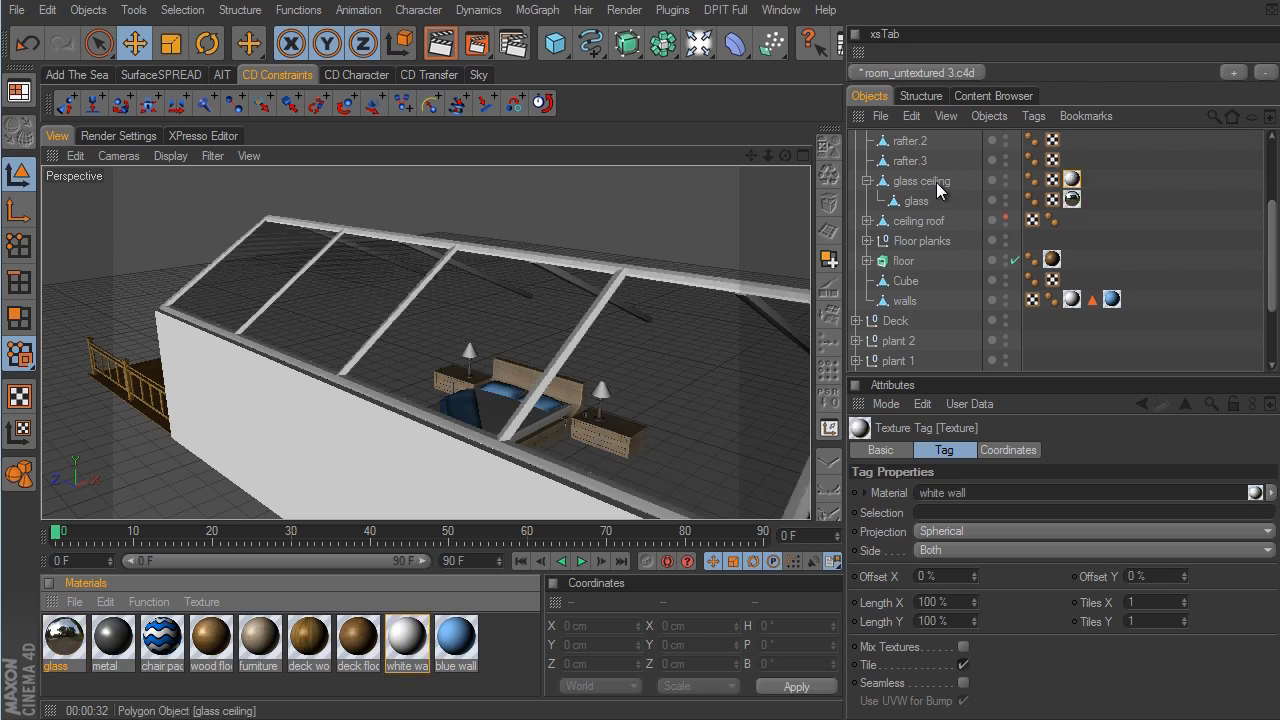
left_click(866, 221)
left_click(866, 221)
left_click_drag(420, 648, 935, 222)
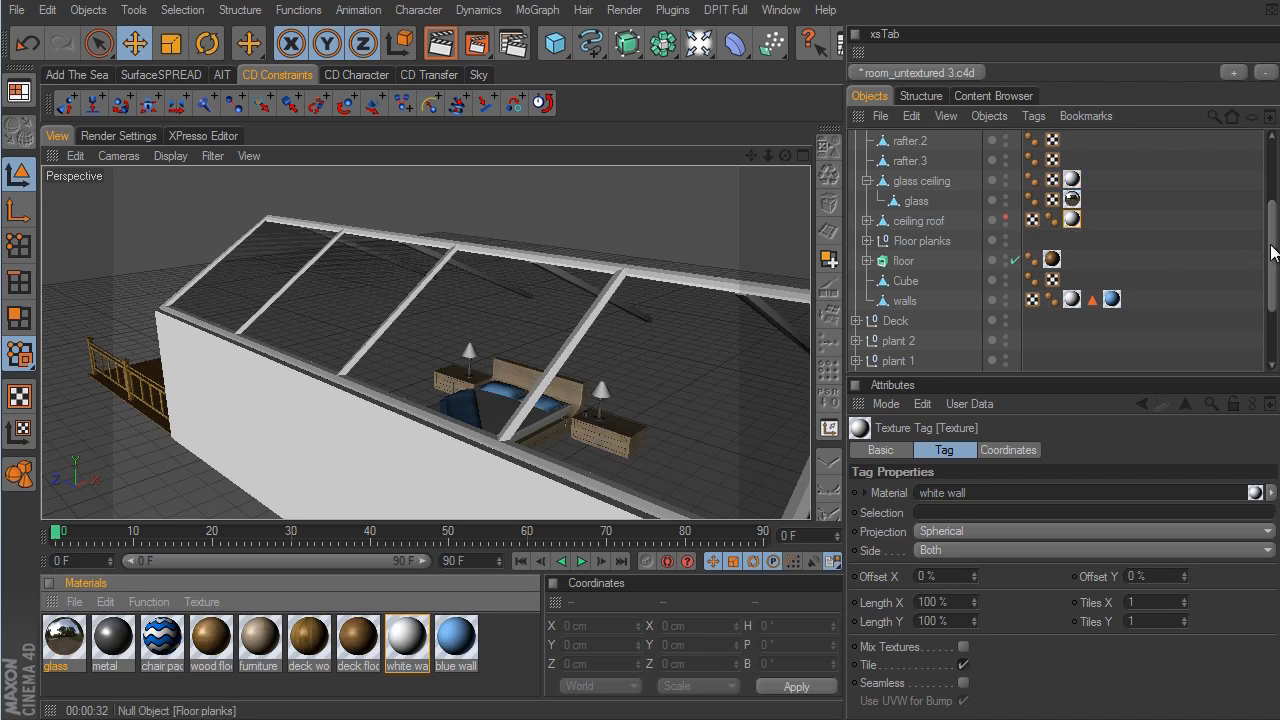
Assign the white wall material to the first rafter and copy its texture tag to rafters 1, 2 and 3
scroll(1272, 250, "up", 5)
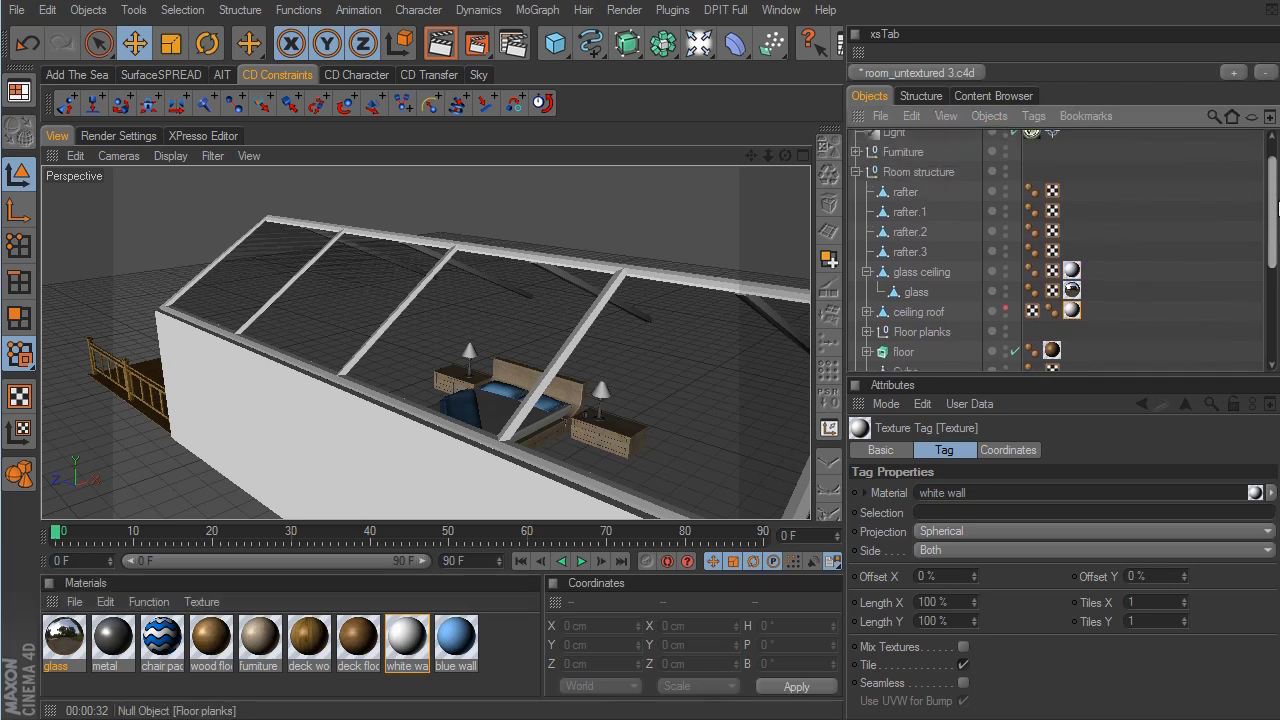
left_click_drag(420, 648, 912, 196)
left_click_drag(1072, 190, 1071, 232, "ctrl")
left_click_drag(1072, 231, 1072, 252, "ctrl")
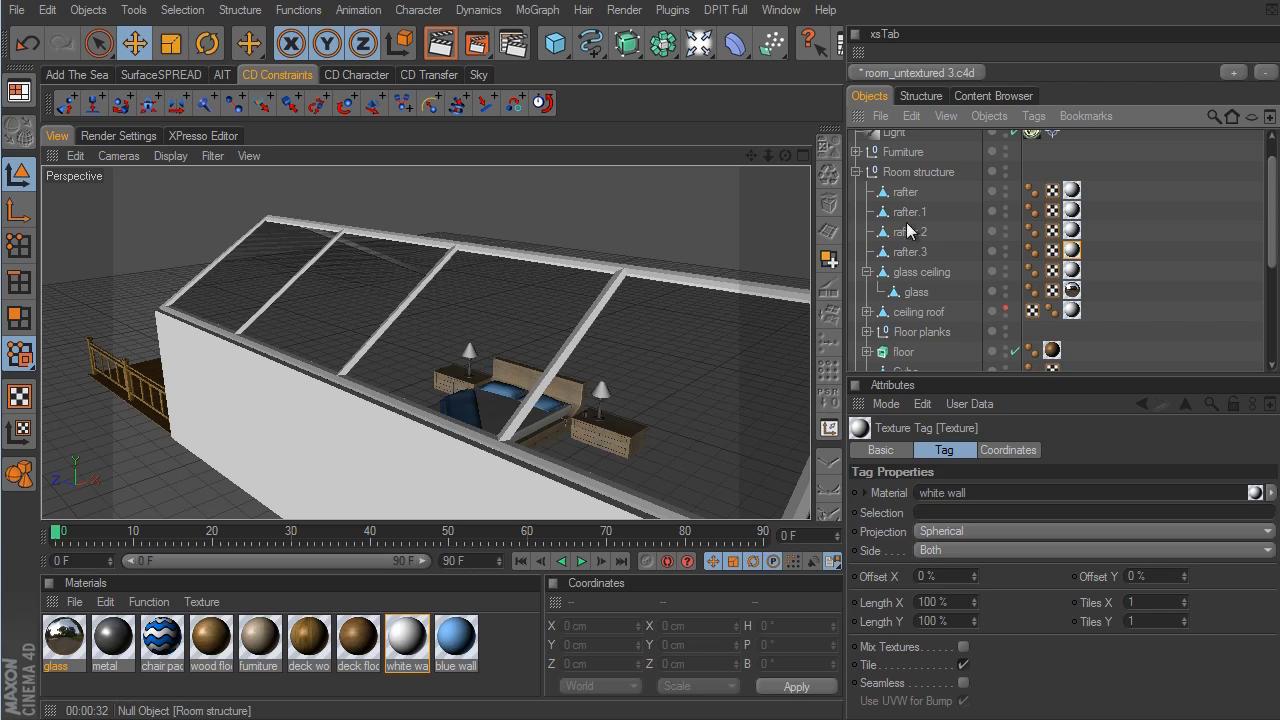
left_click(852, 175)
scroll(852, 190, "up", 1)
left_click(856, 201)
Look through the scene camera and render the active view to check the new materials
left_click(1015, 140)
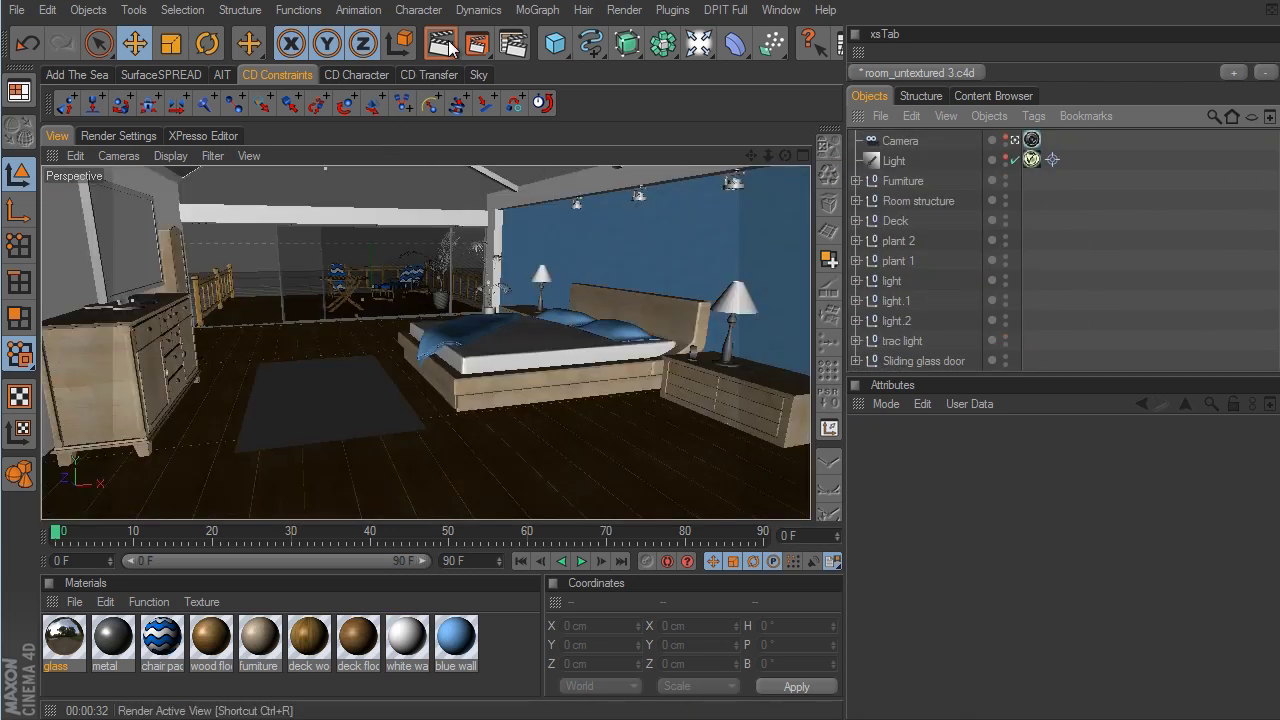
left_click(441, 43)
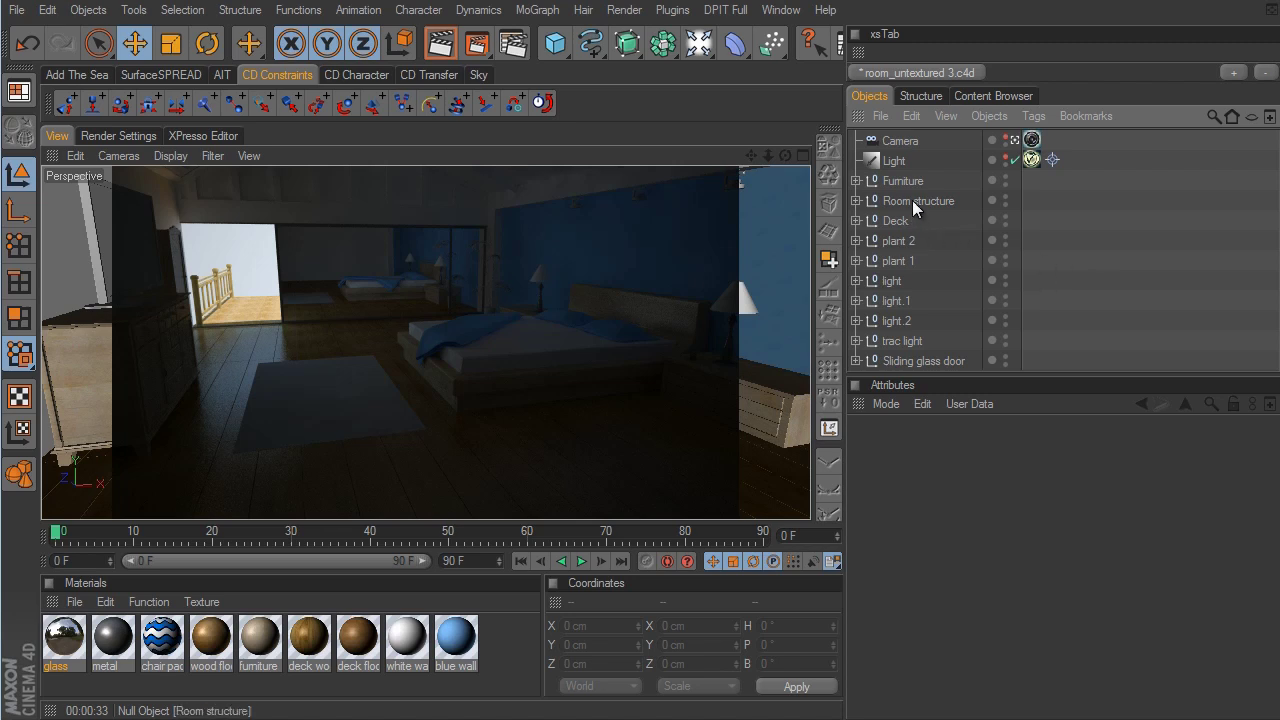
Add a VrayCompositing tag to the last sliding glass door's glass pane, with Cast Shadows and Generate GIs turned off
left_click(856, 360)
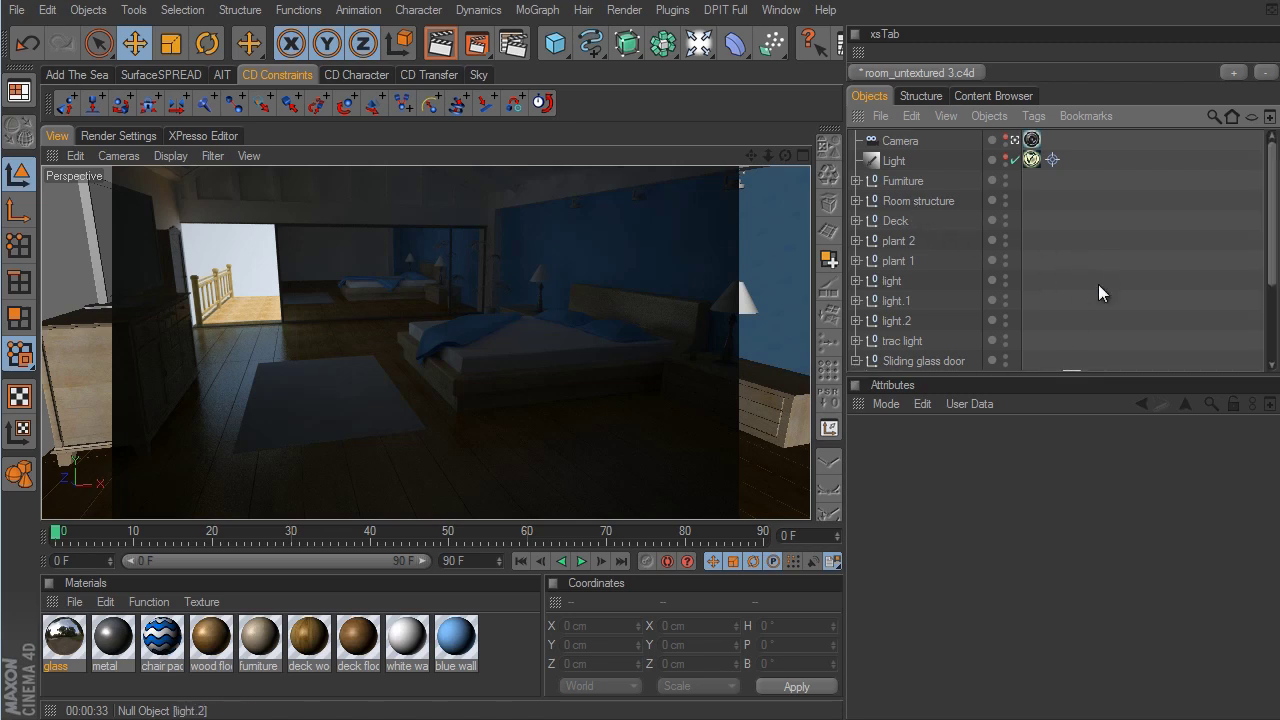
scroll(1090, 288, "down", 3)
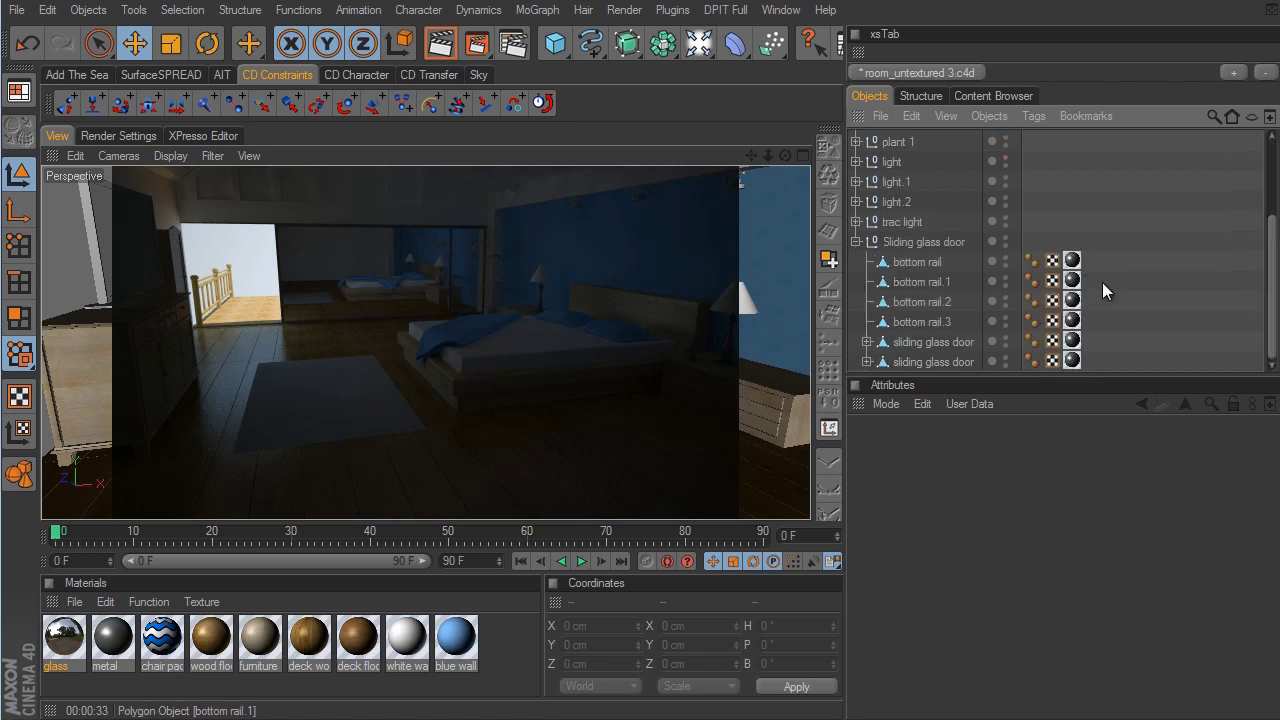
left_click(867, 342)
left_click(866, 361)
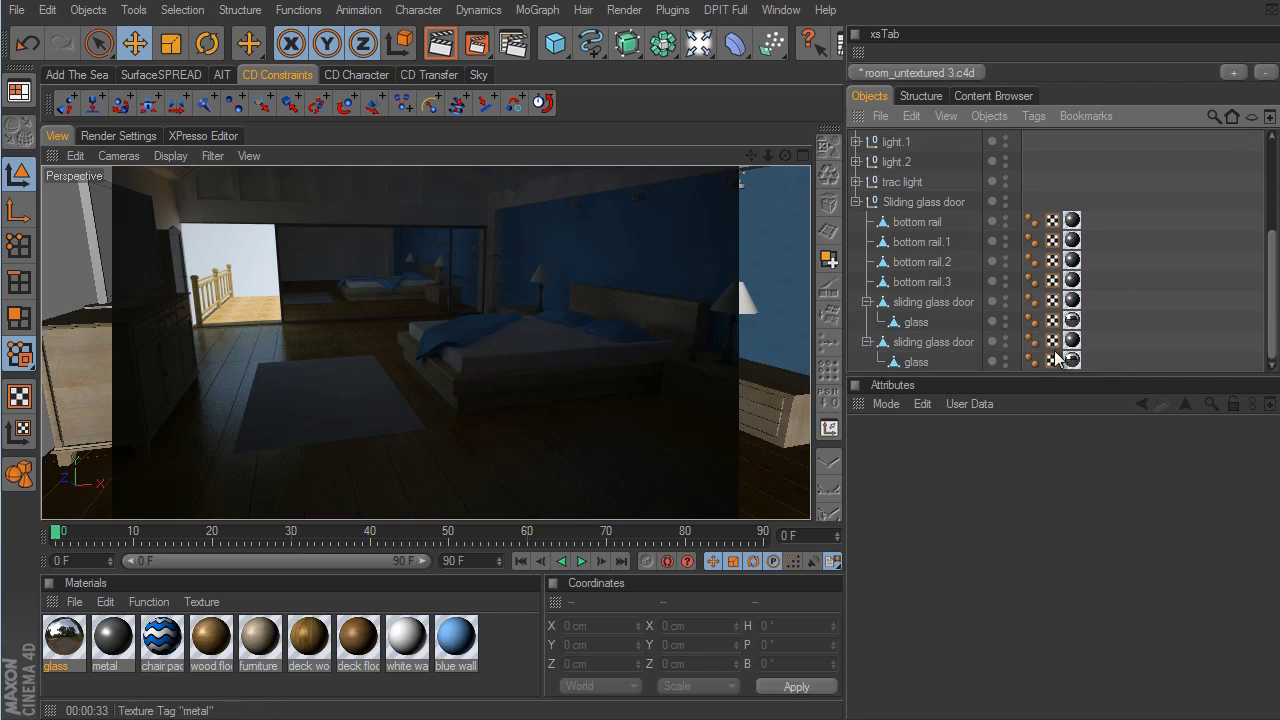
right_click(920, 362)
mouse_move(1003, 331)
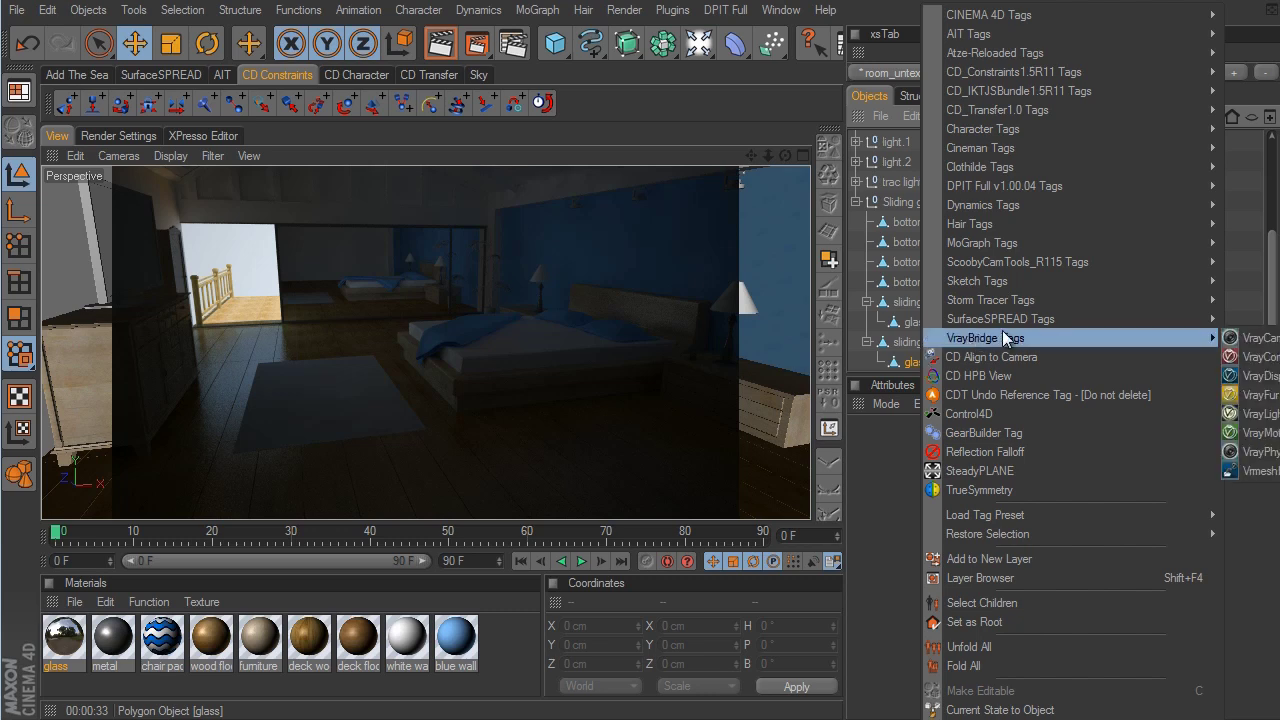
left_click(1252, 357)
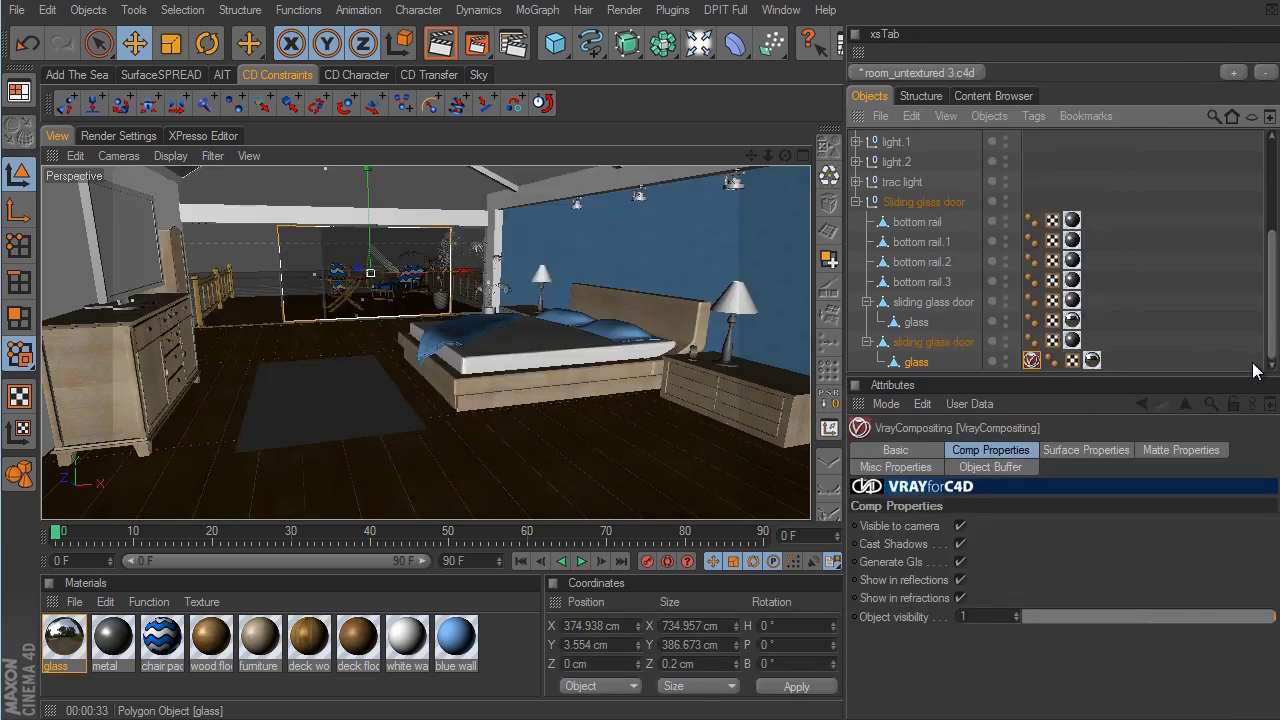
left_click(960, 543)
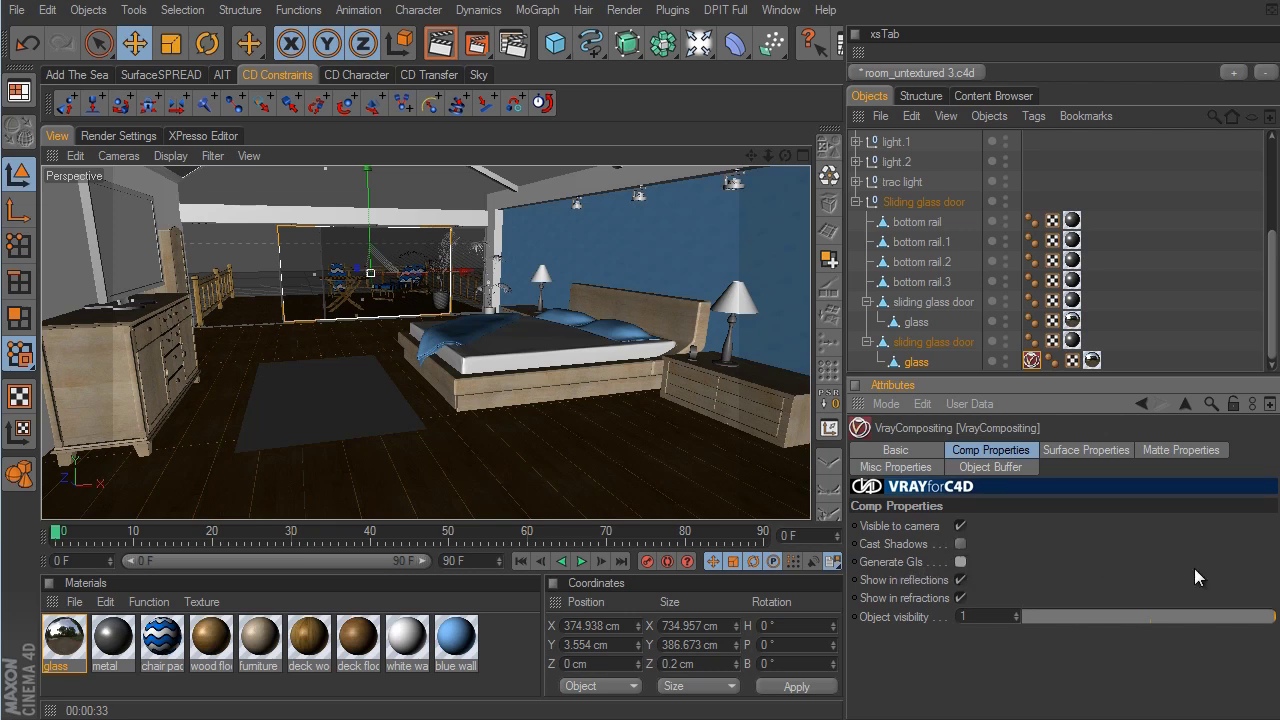
Copy the VrayCompositing tag to the other sliding door's glass pane and to the glass ceiling's pane in the Room structure group
left_click(1031, 361)
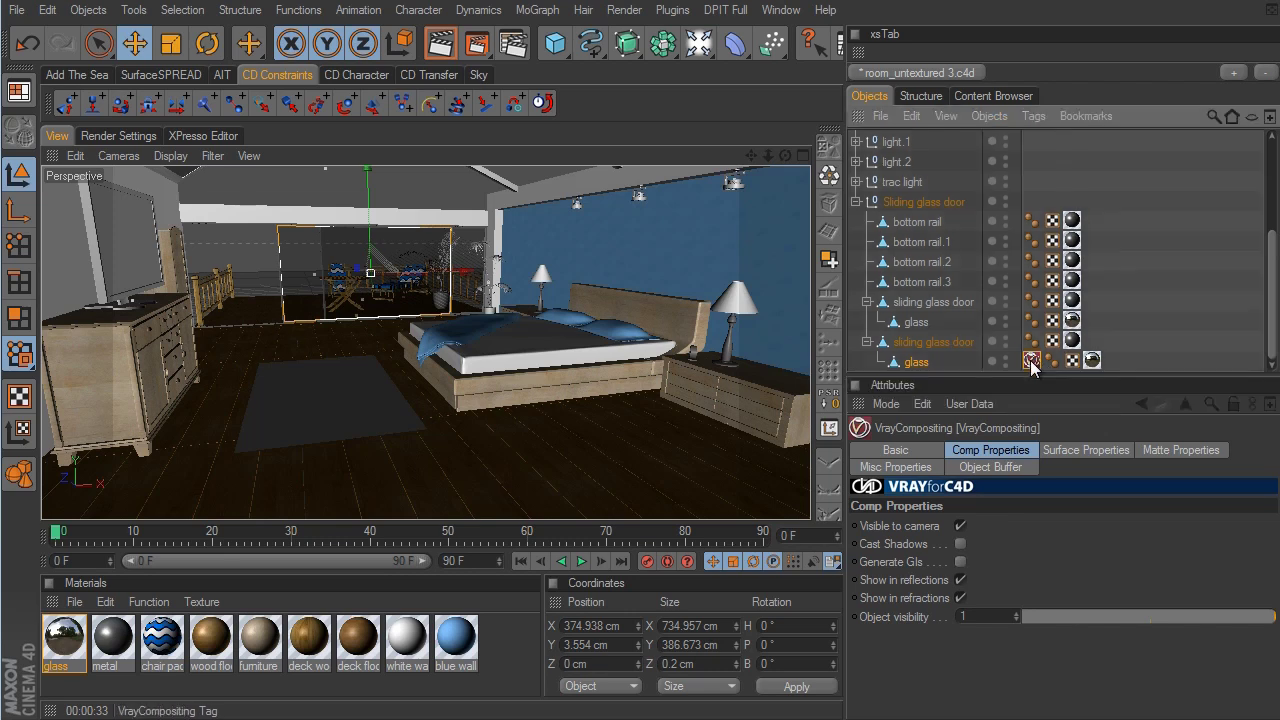
left_click_drag(1030, 362, 1027, 323, "ctrl")
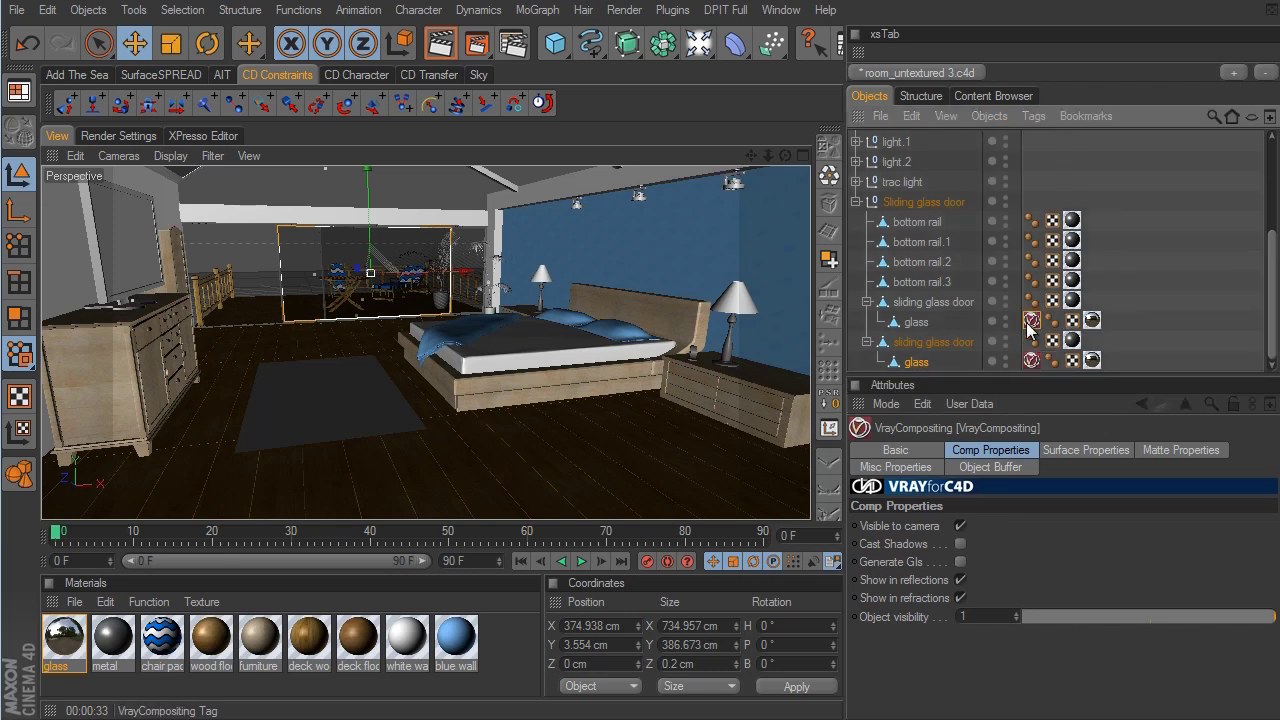
scroll(1120, 265, "up", 4)
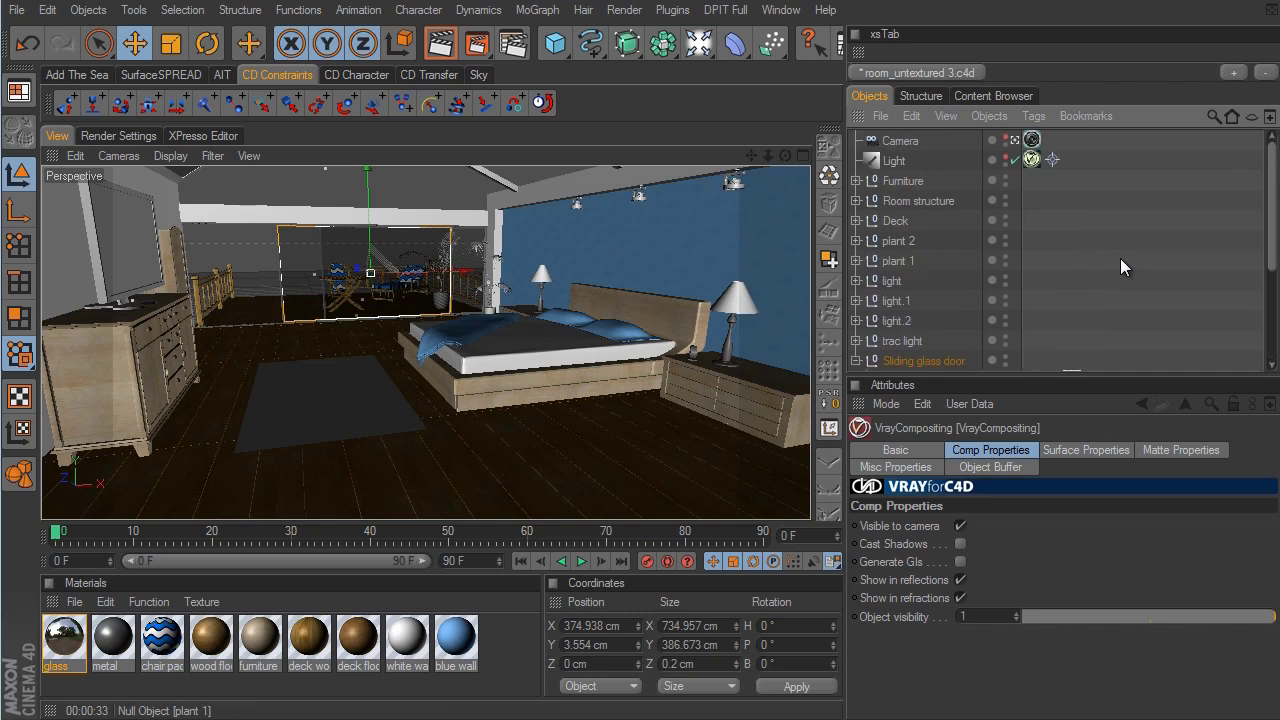
left_click(856, 202)
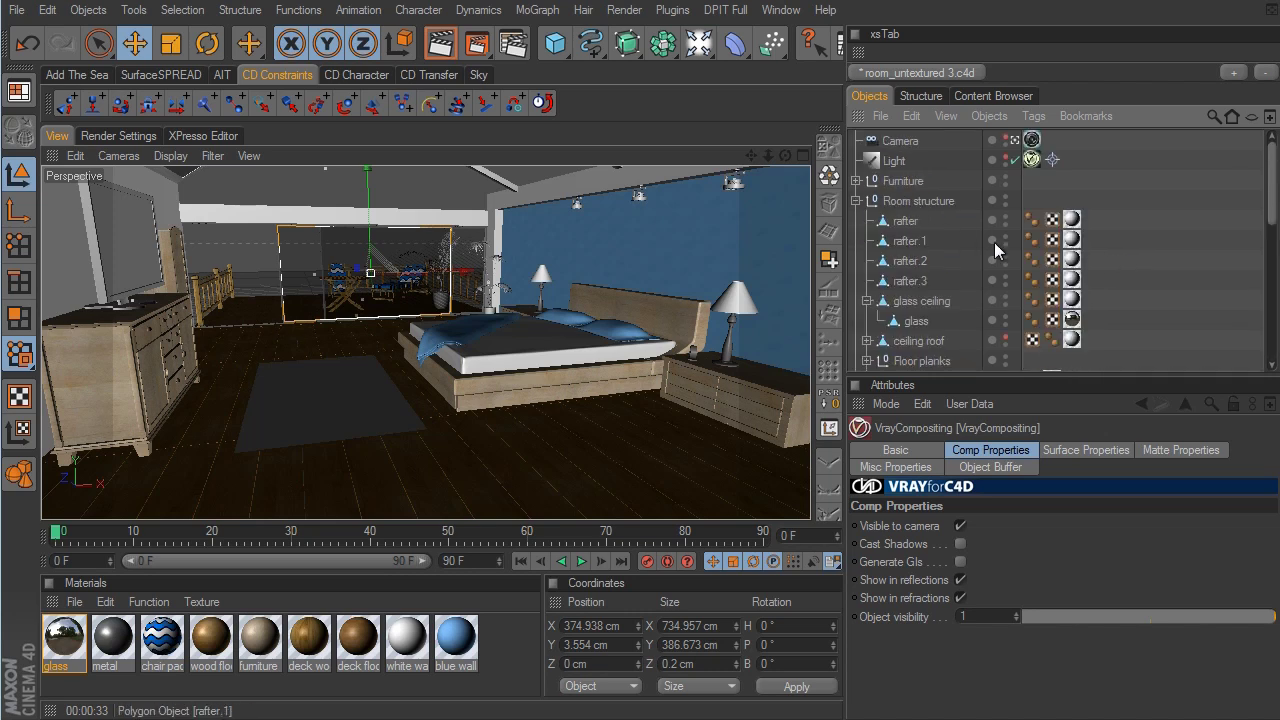
scroll(1195, 320, "down", 8)
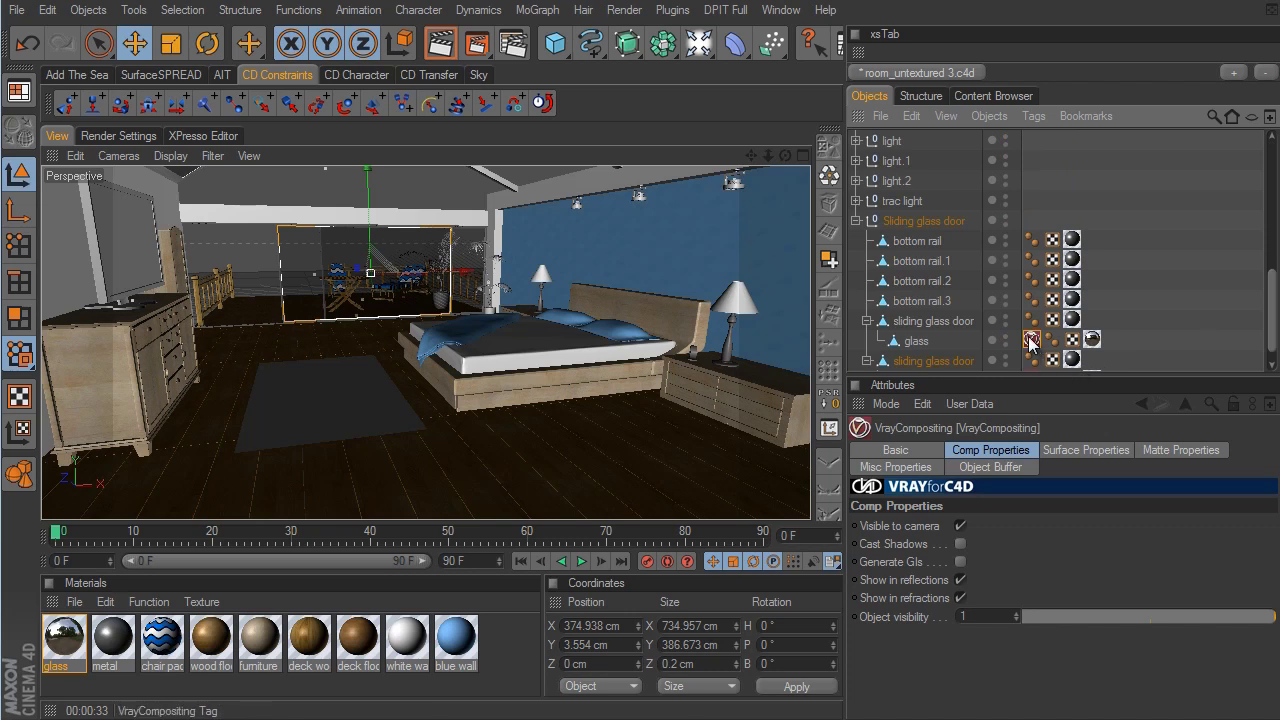
left_click_drag(1032, 343, 1032, 230)
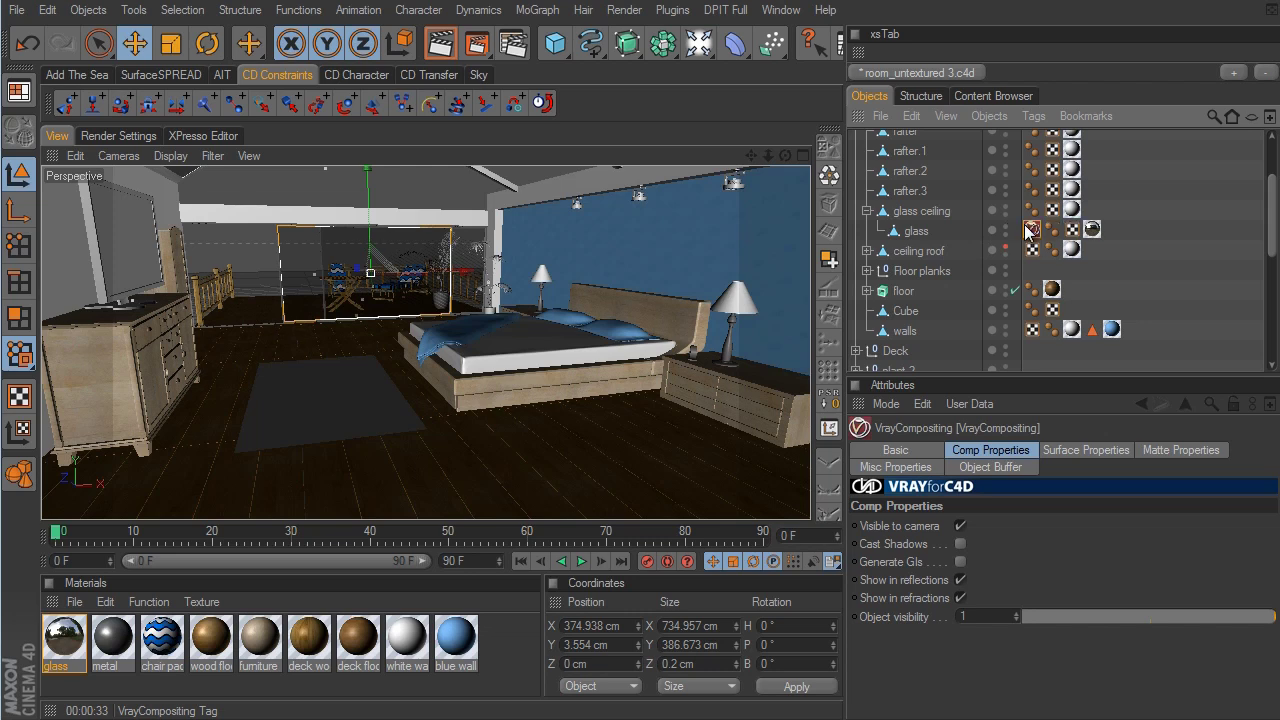
Deselect everything and render the active view to check the daylight coming through the glass panes
left_click(1171, 287)
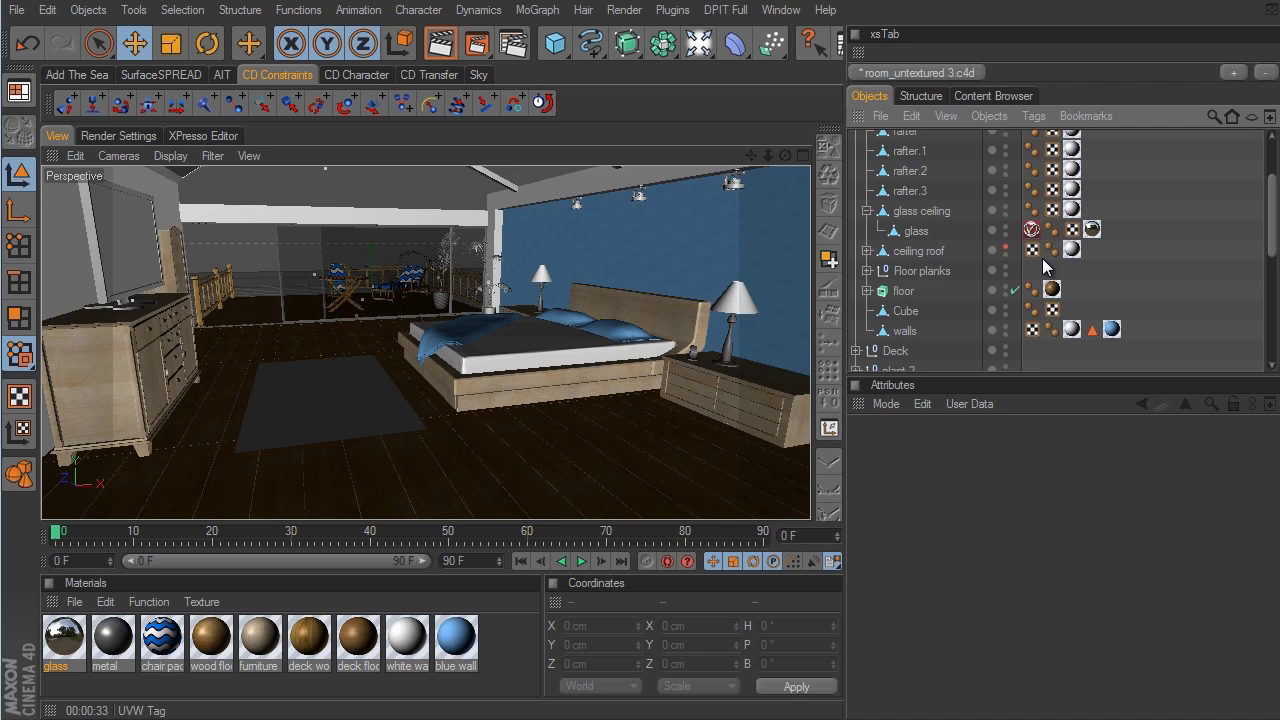
left_click(445, 47)
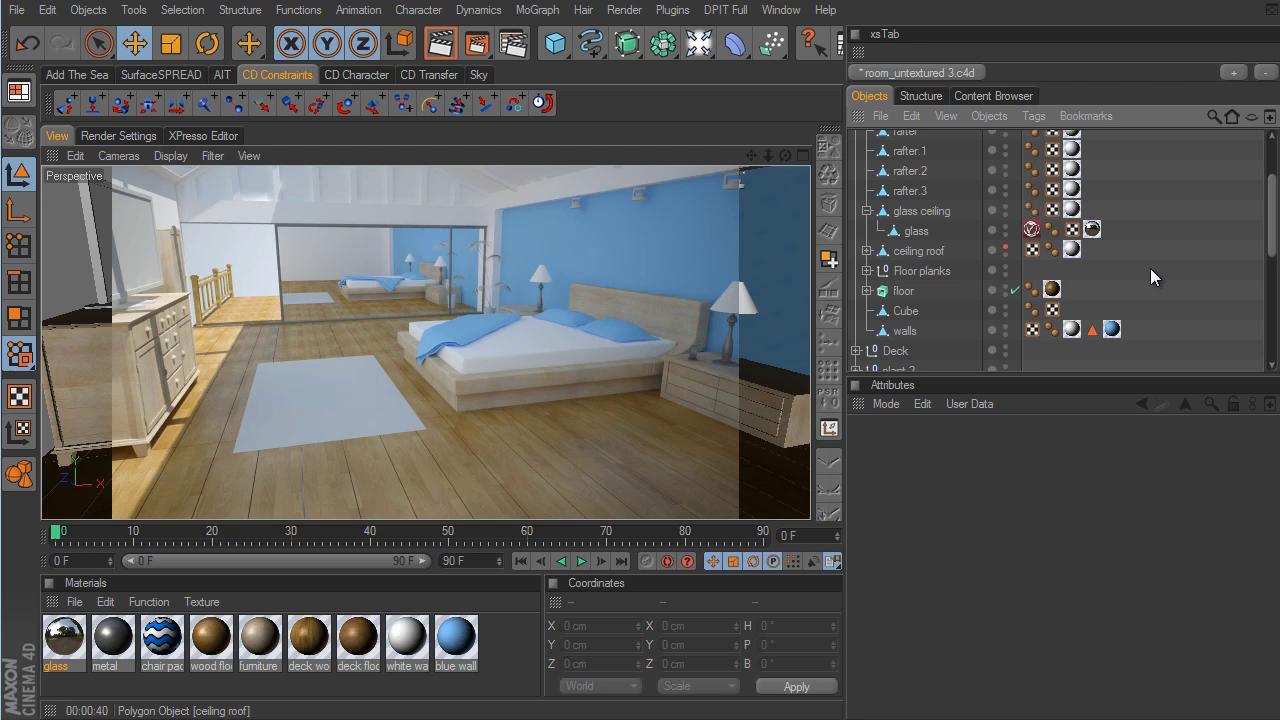
Raise the Reflection Layer Transparency amount of the glass material well above 0% and render the active view again
left_click(64, 638)
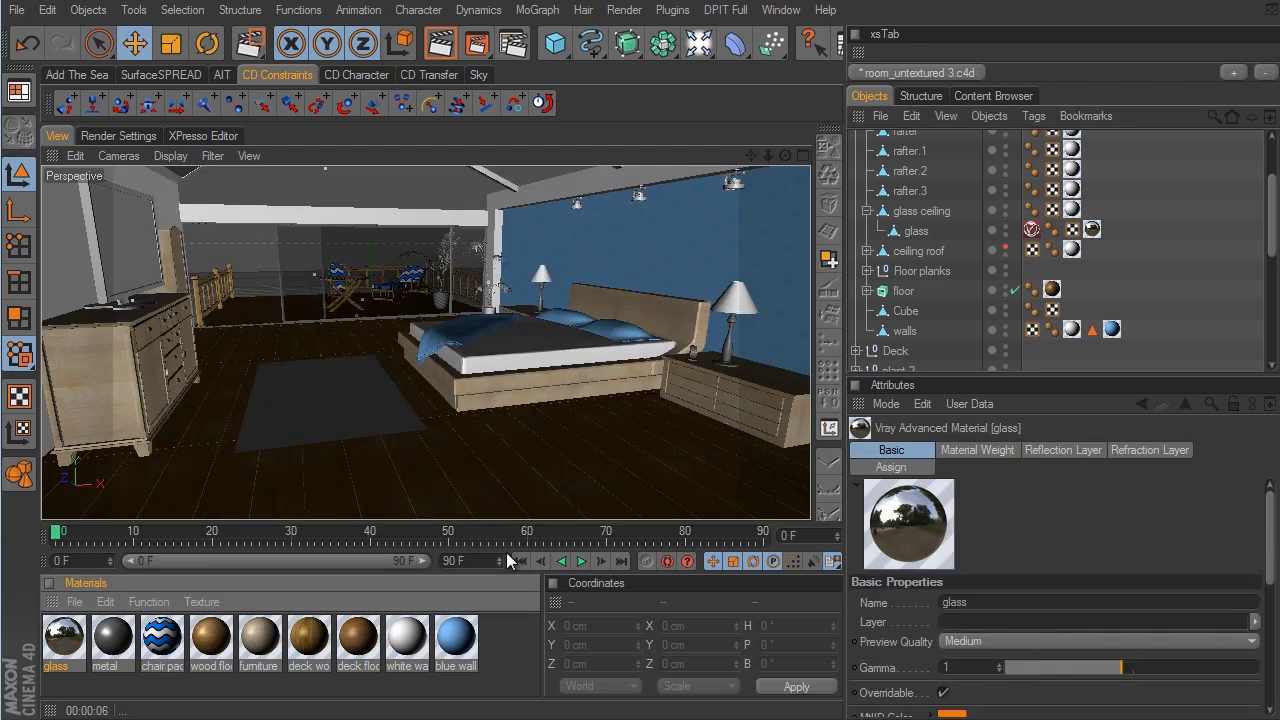
double_click(64, 634)
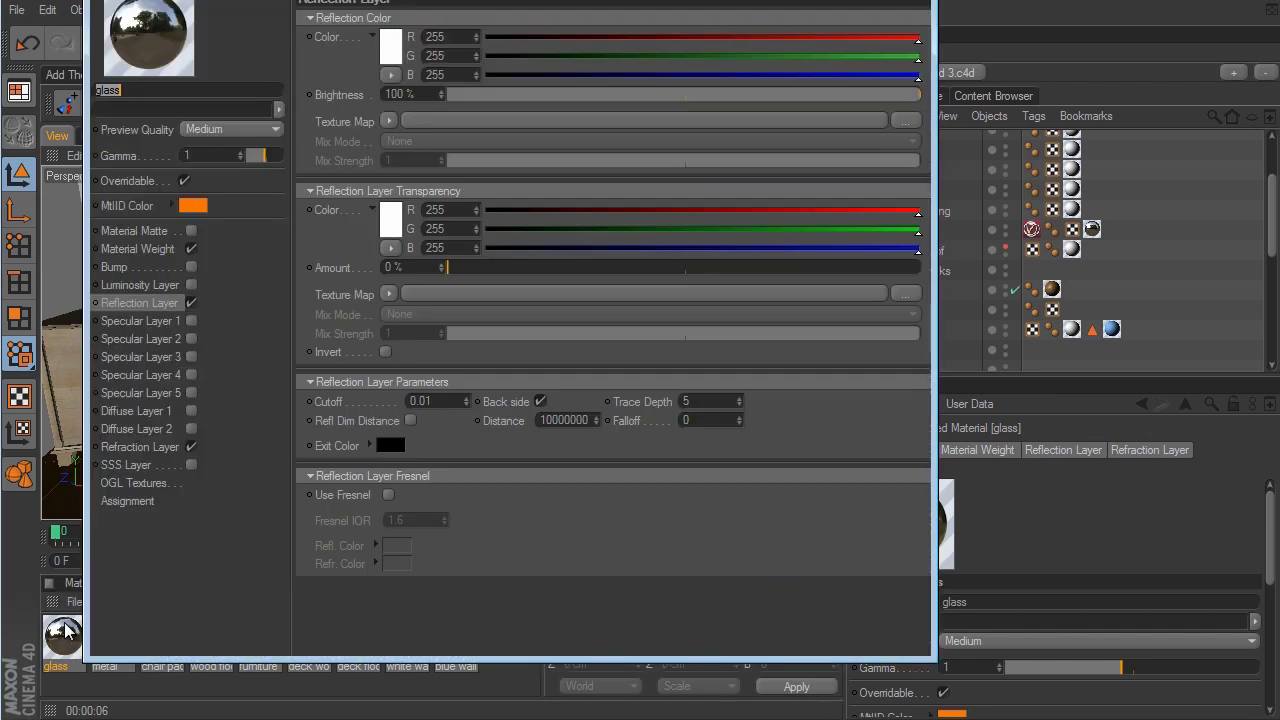
left_click(166, 306)
left_click_drag(450, 276, 827, 280)
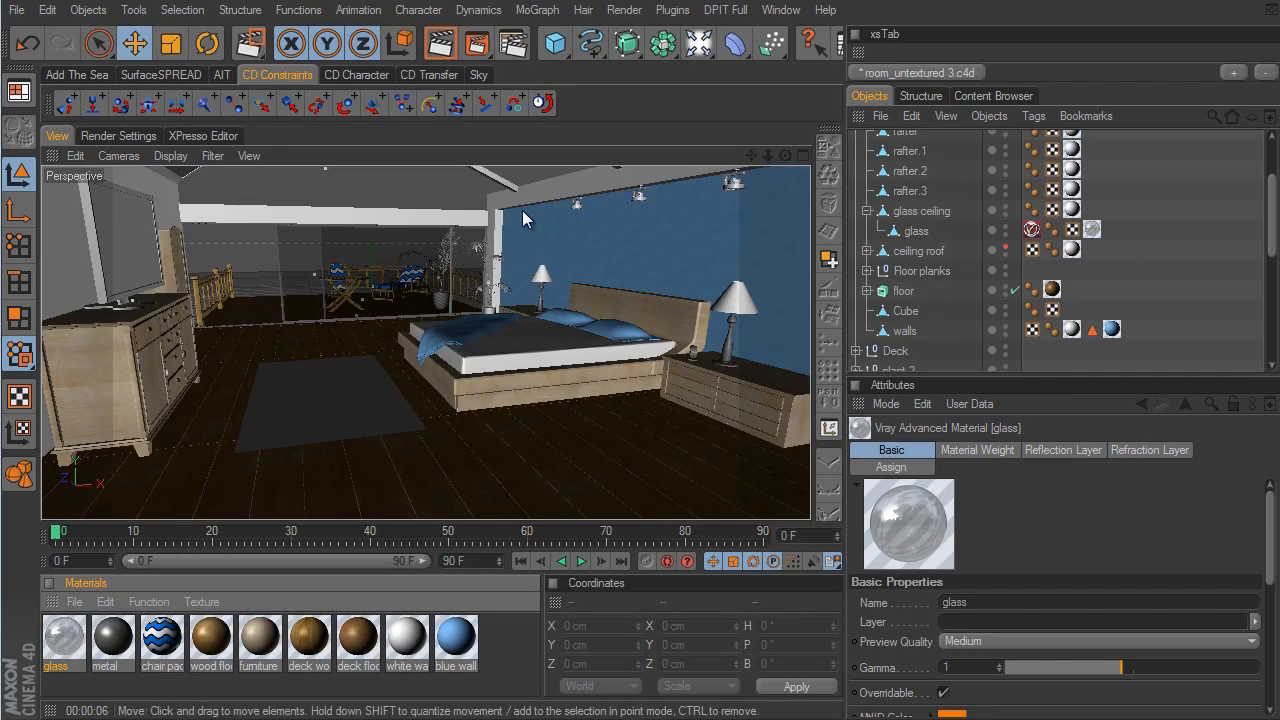
left_click(441, 45)
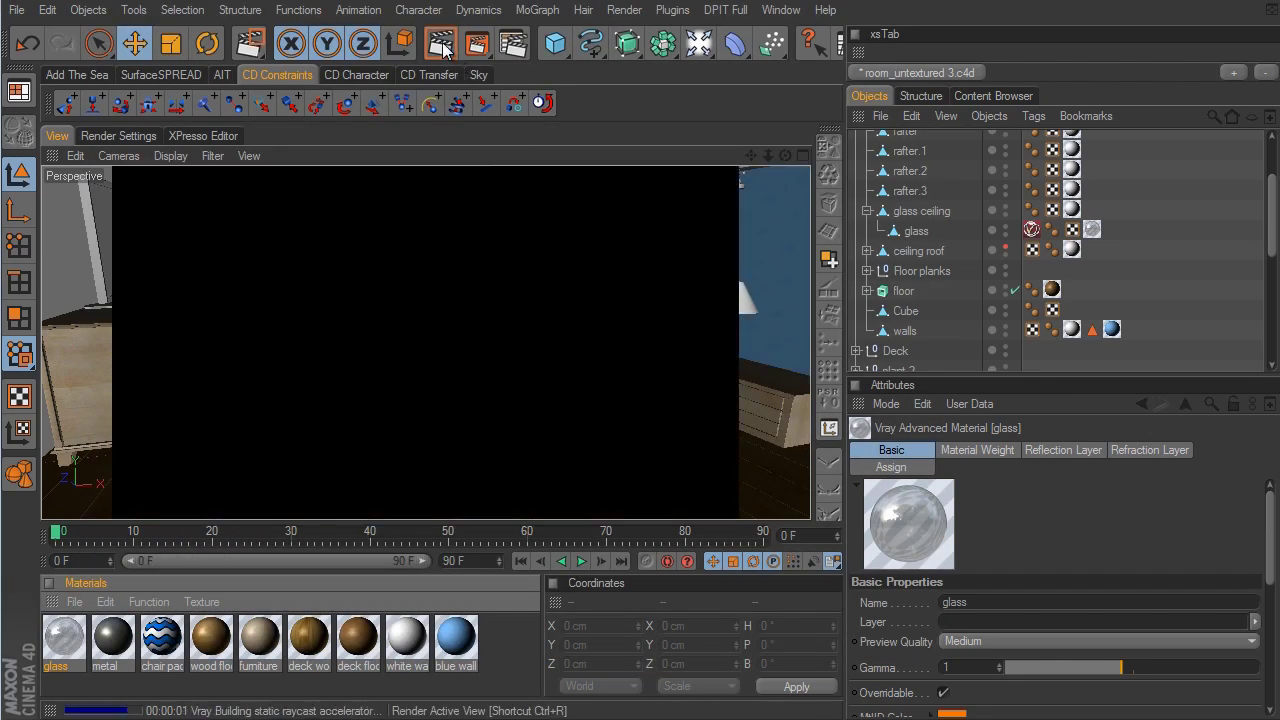